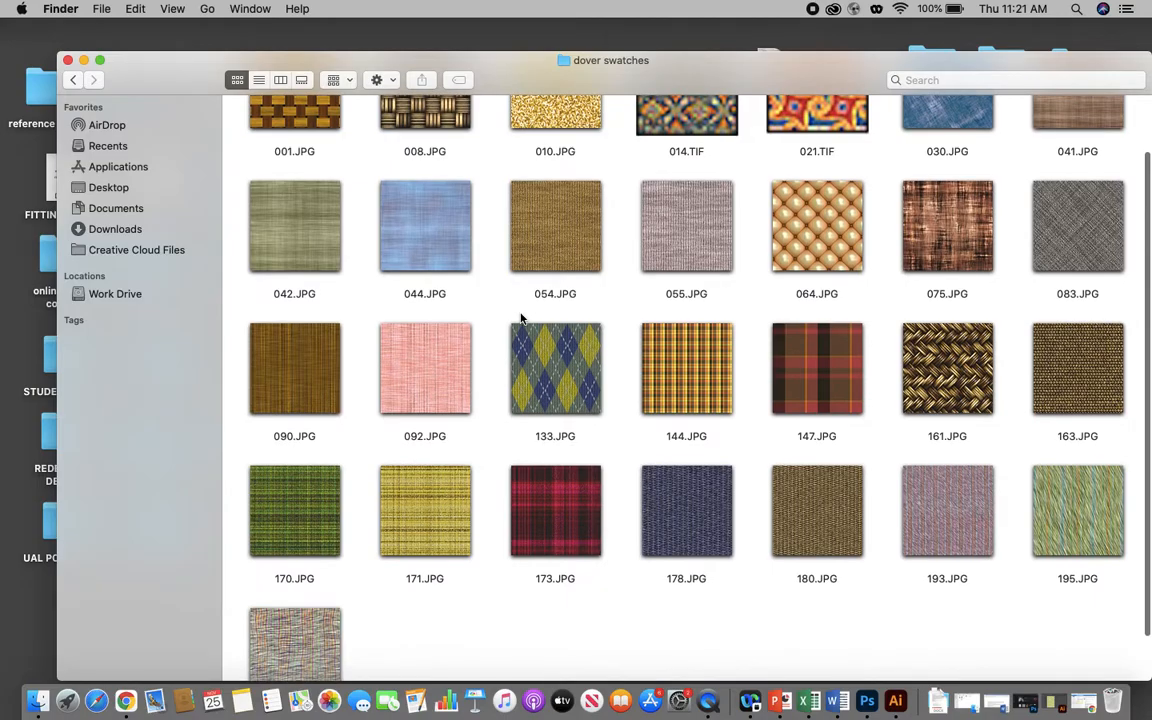
- Browse the fabric images in the dover swatches folder, go back to the Phorshopprints folder, and minimize its window
scroll(520, 318, "down", 2)
scroll(520, 318, "up", 4)
scroll(520, 318, "down", 5)
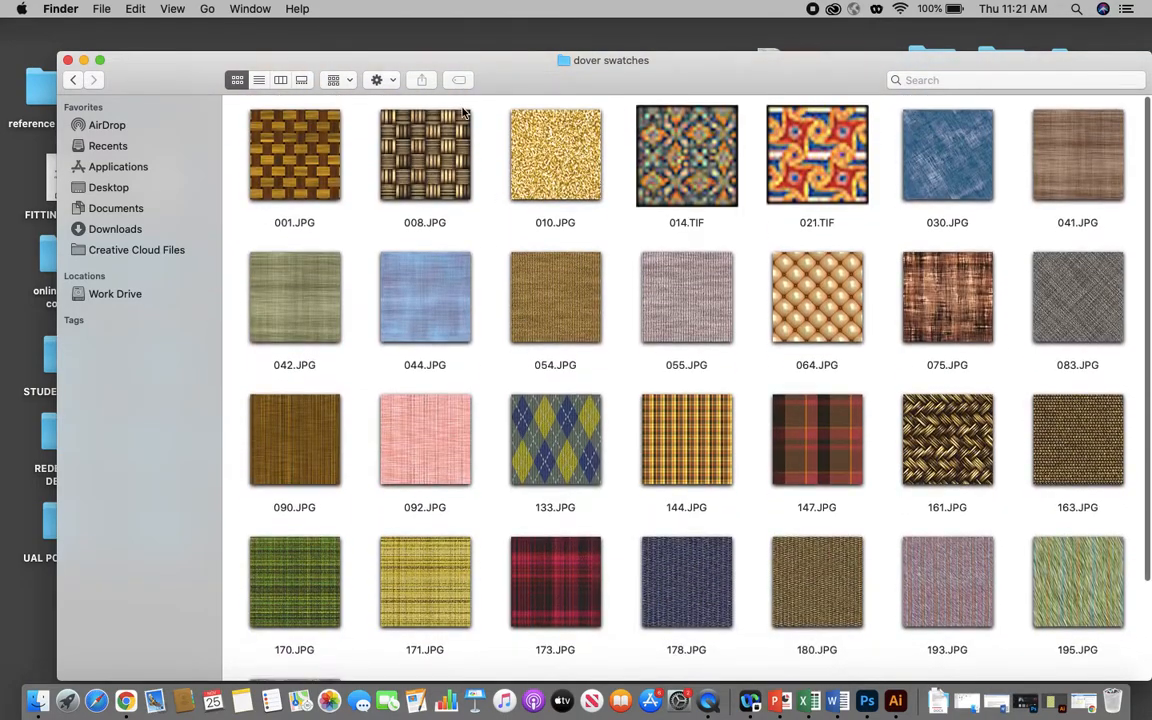
scroll(458, 309, "up", 5)
scroll(455, 240, "down", 3)
scroll(455, 240, "up", 4)
left_click(71, 79)
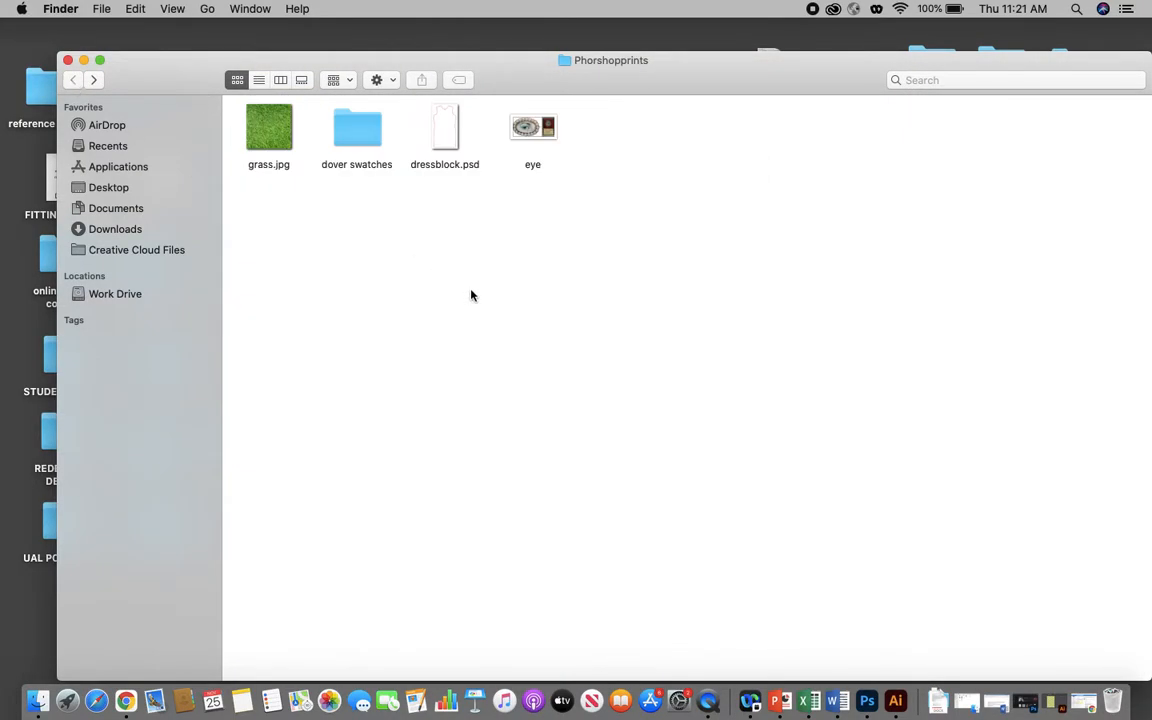
left_click(84, 61)
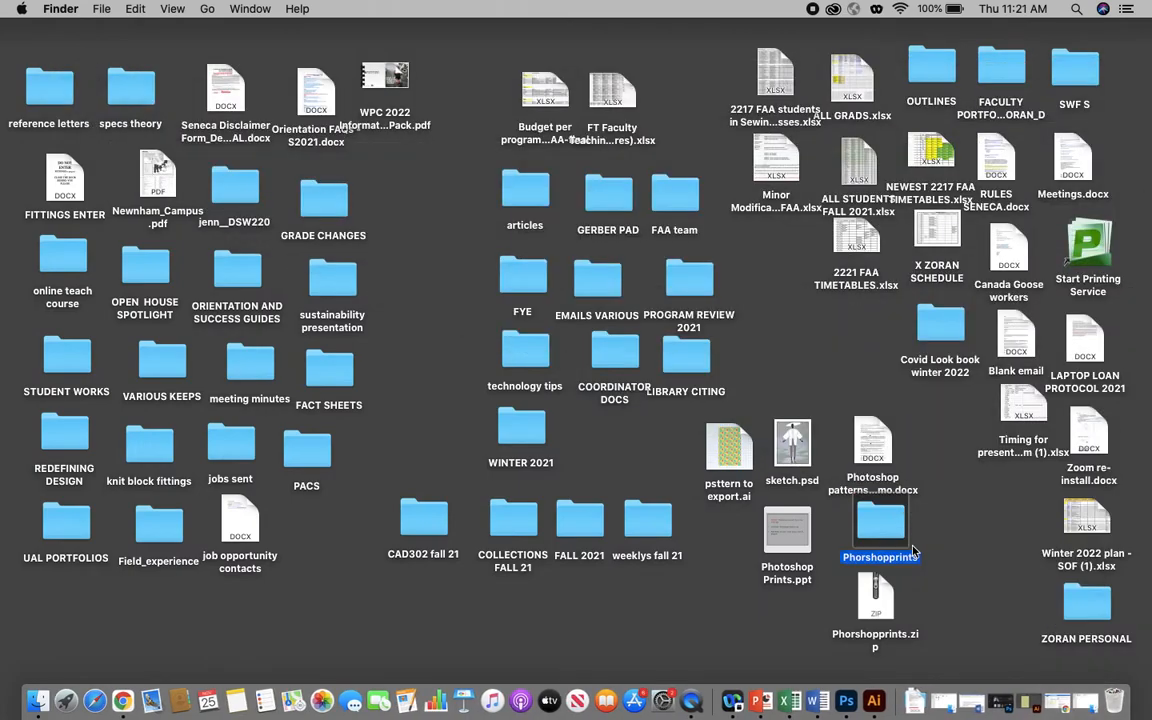
- Switch to Photoshop and create a new Letter print document, 8.5 x 11 inches at 200 pixels/inch
left_click(1030, 705)
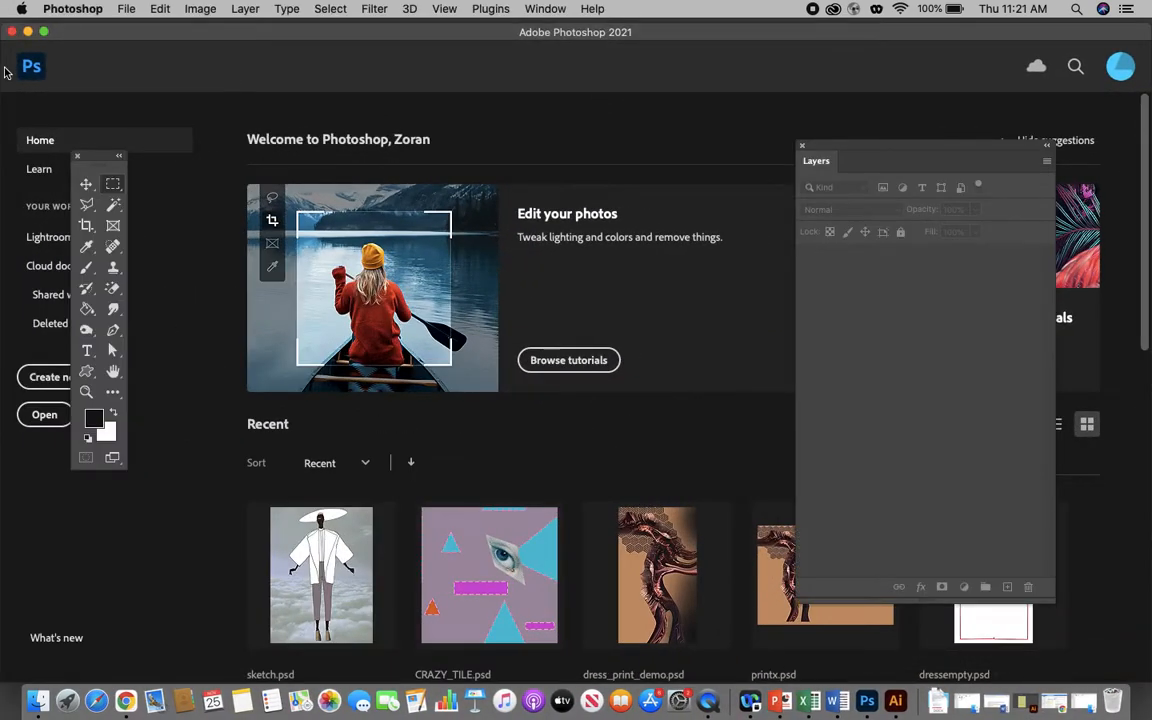
left_click(125, 10)
left_click(143, 28)
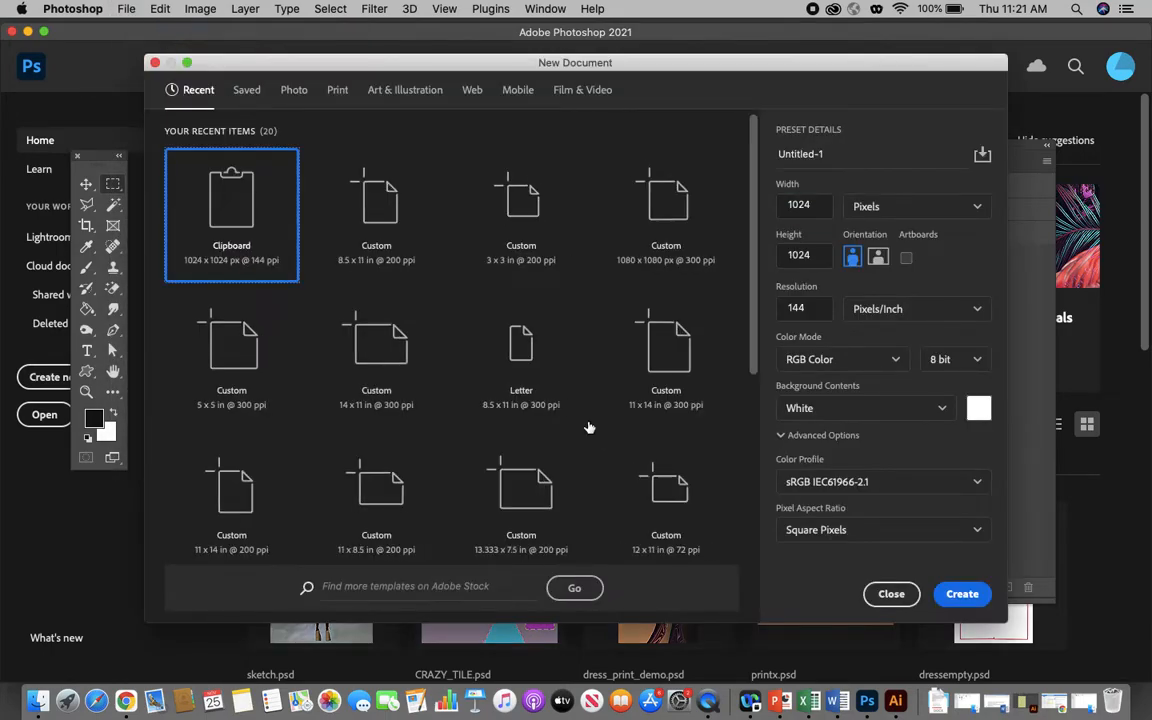
left_click(338, 91)
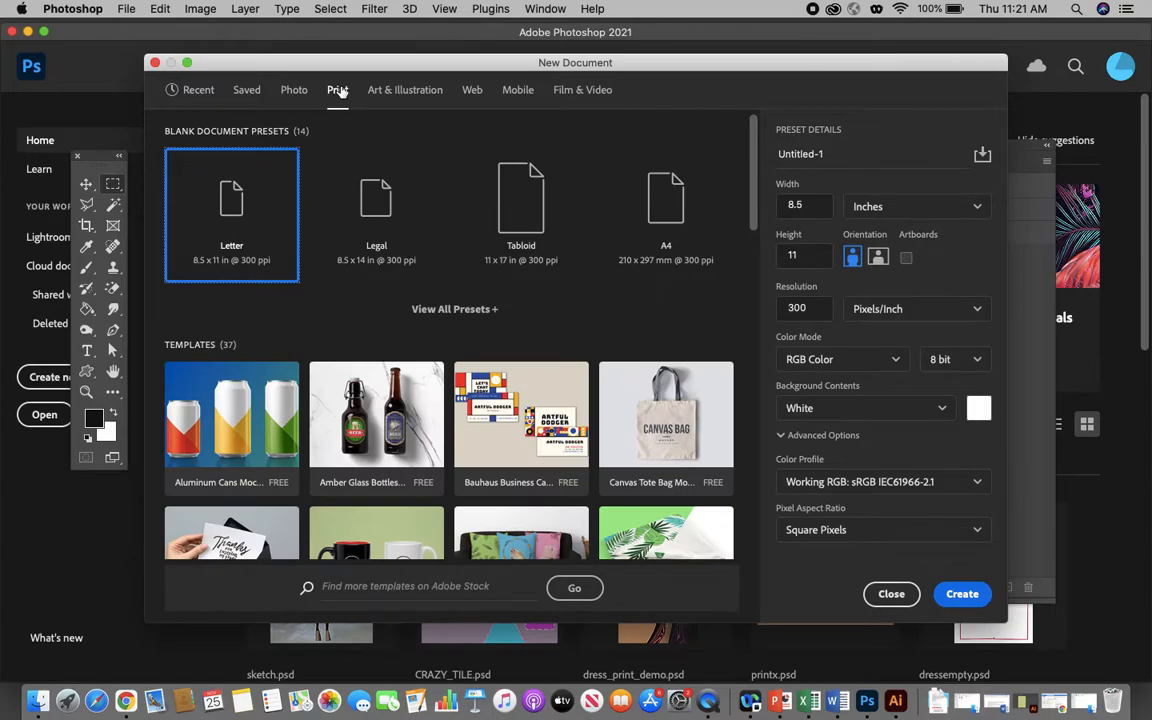
left_click(818, 206)
left_click(800, 255)
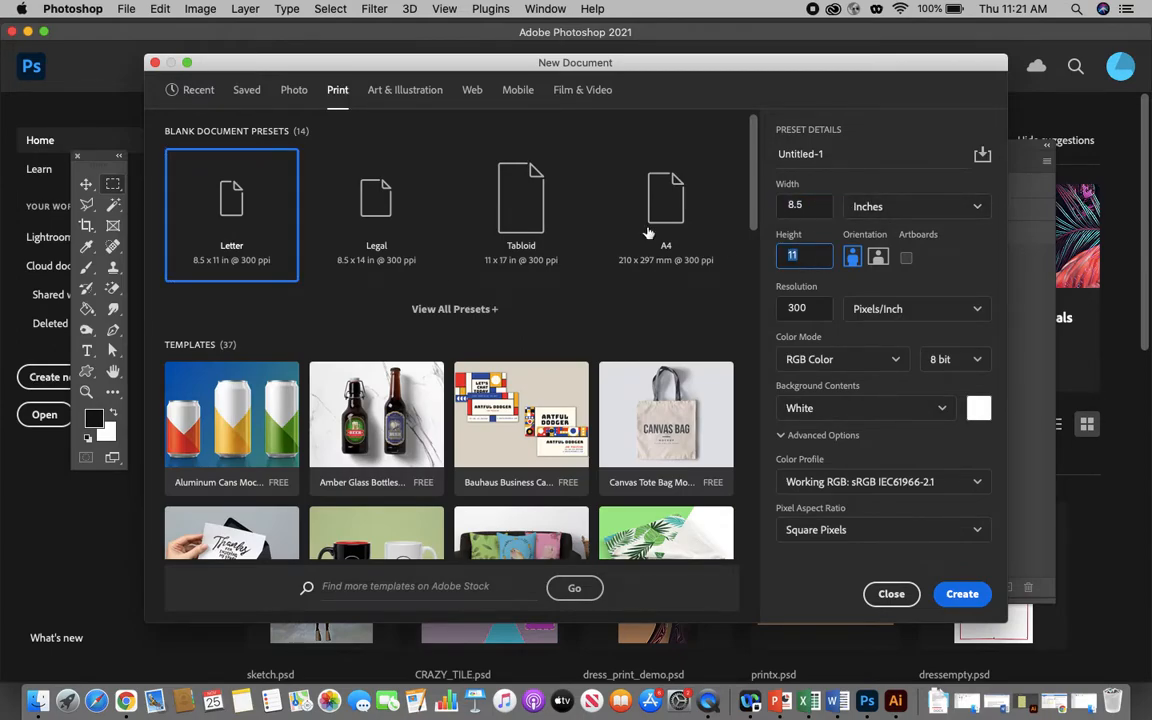
left_click(224, 202)
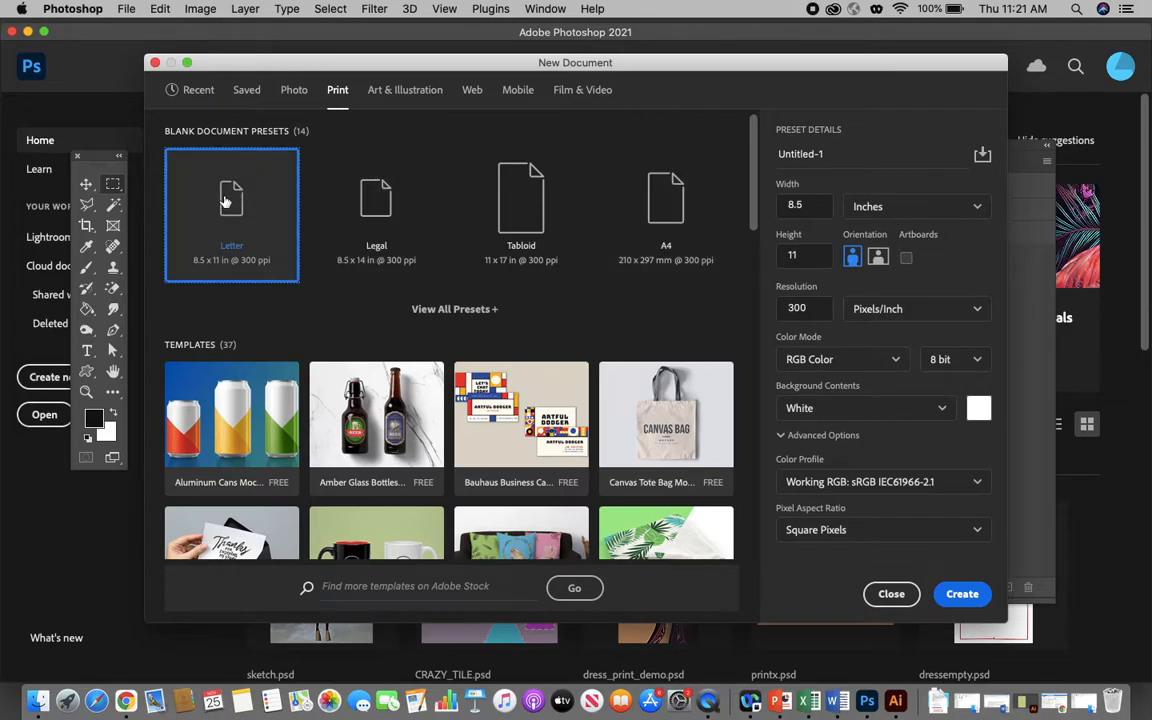
left_click(818, 205)
left_click(811, 256)
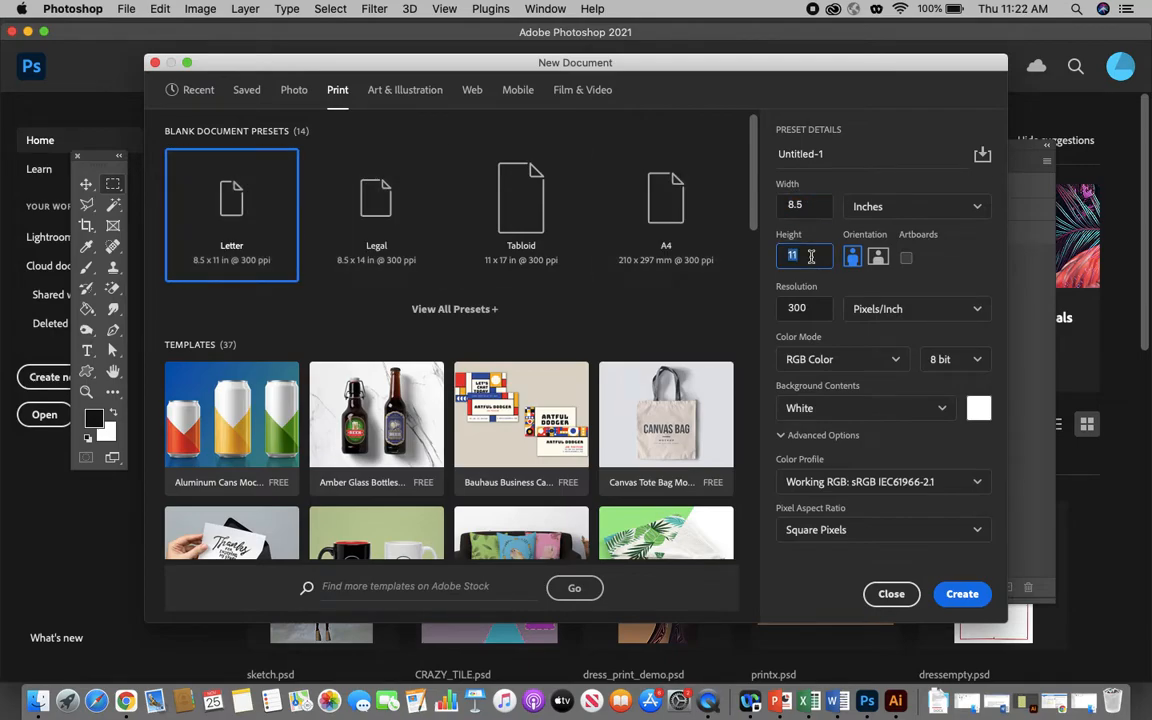
left_click(818, 310)
type("200")
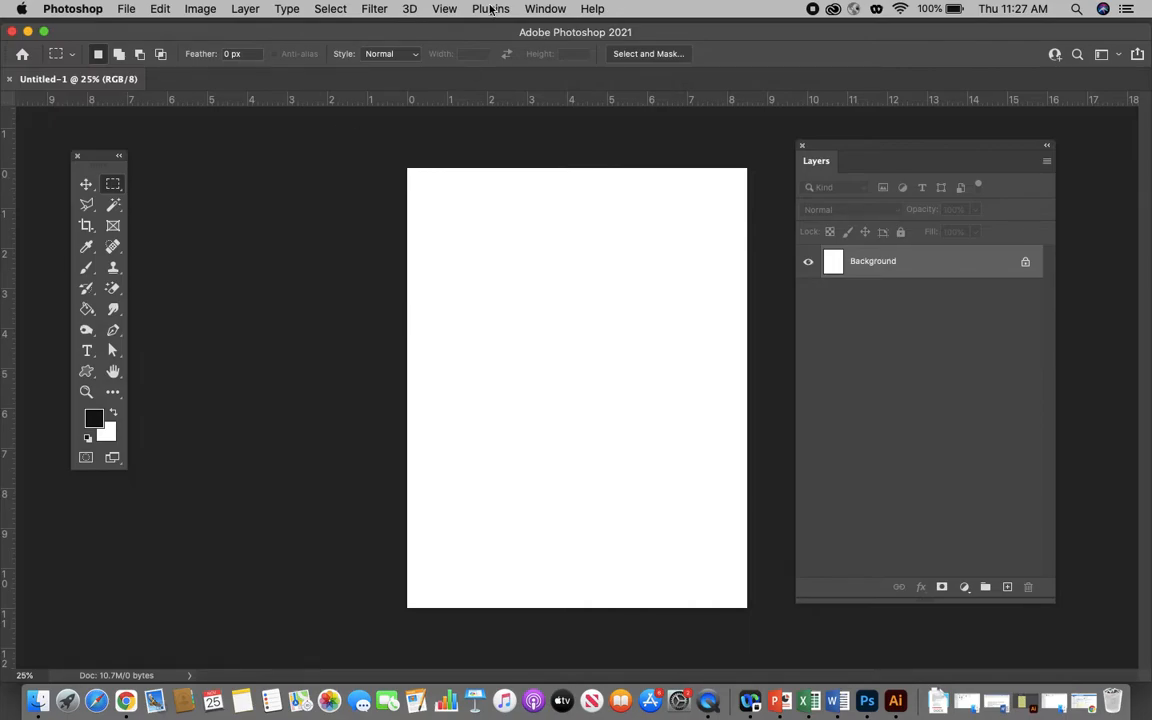
- Show the Gradients panel and arrange it so that it and the Layers panel no longer overlap
left_click(541, 9)
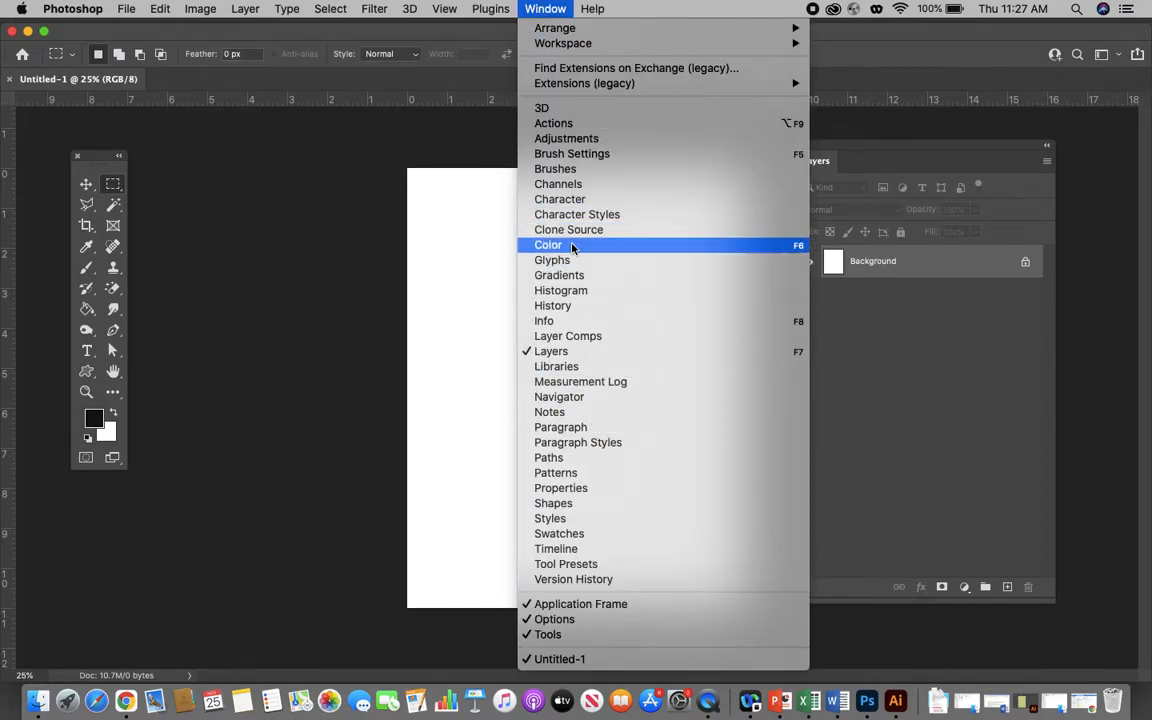
left_click(568, 279)
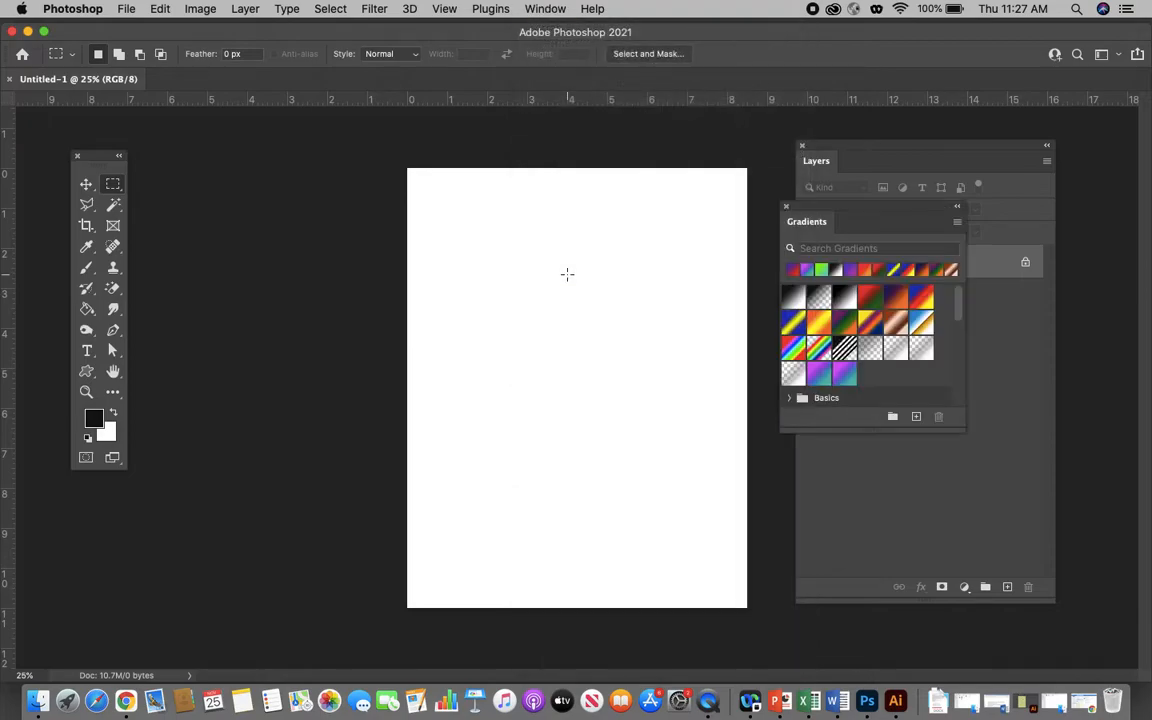
left_click_drag(856, 147, 1003, 146)
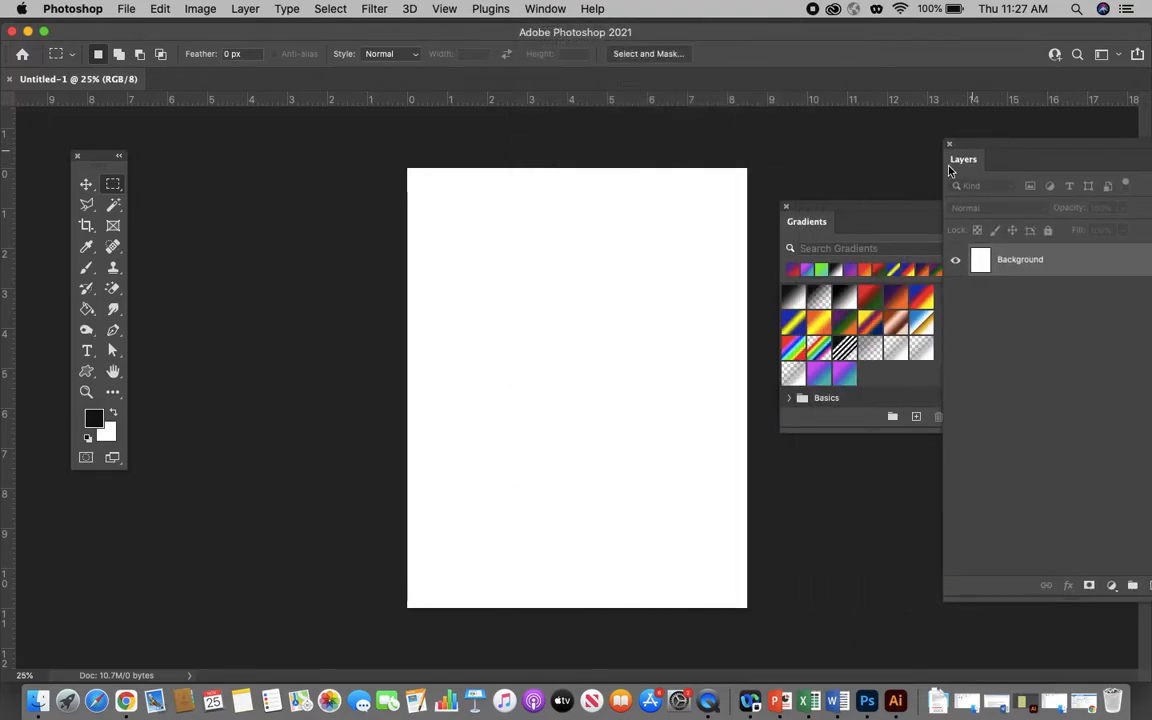
left_click_drag(830, 213, 740, 211)
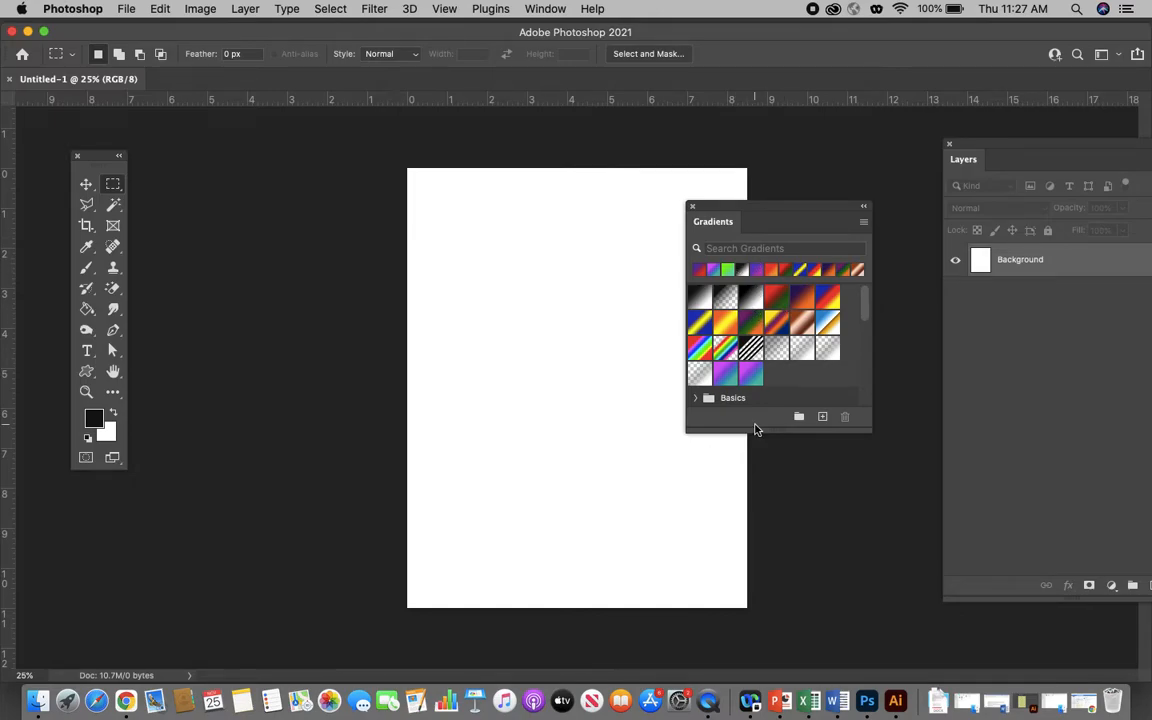
- Start a new gradient from Black, White and set its starting color stop to red (#ea2626)
left_click(822, 418)
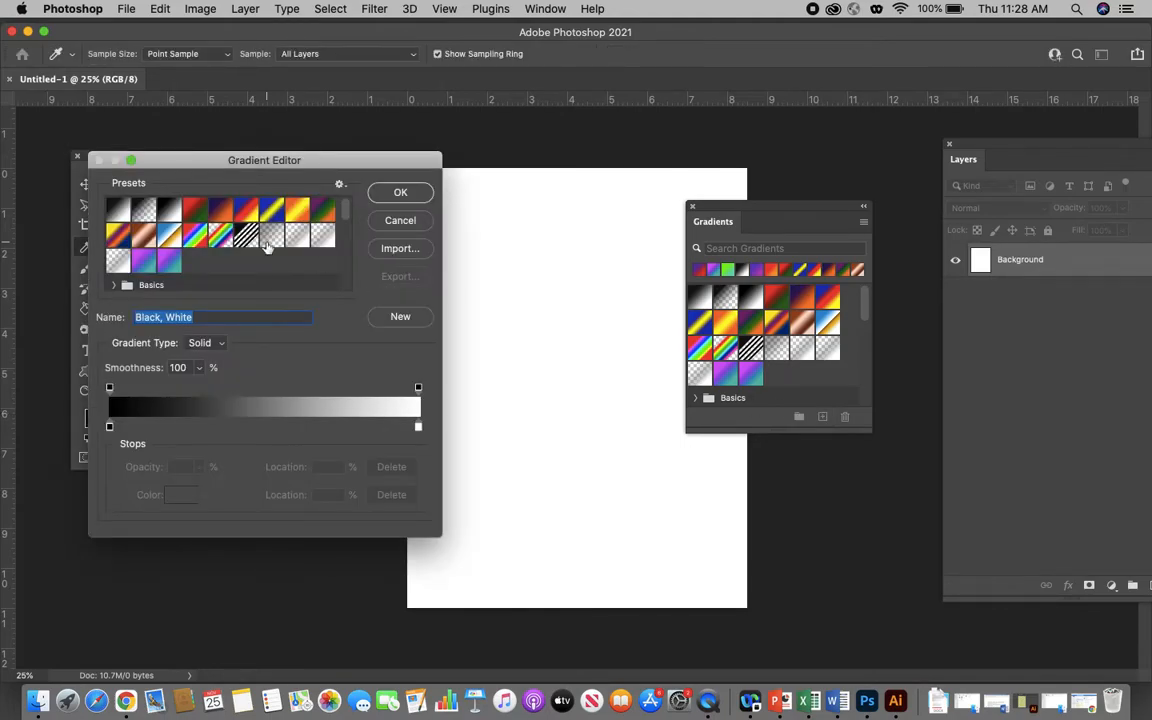
left_click_drag(193, 167, 354, 165)
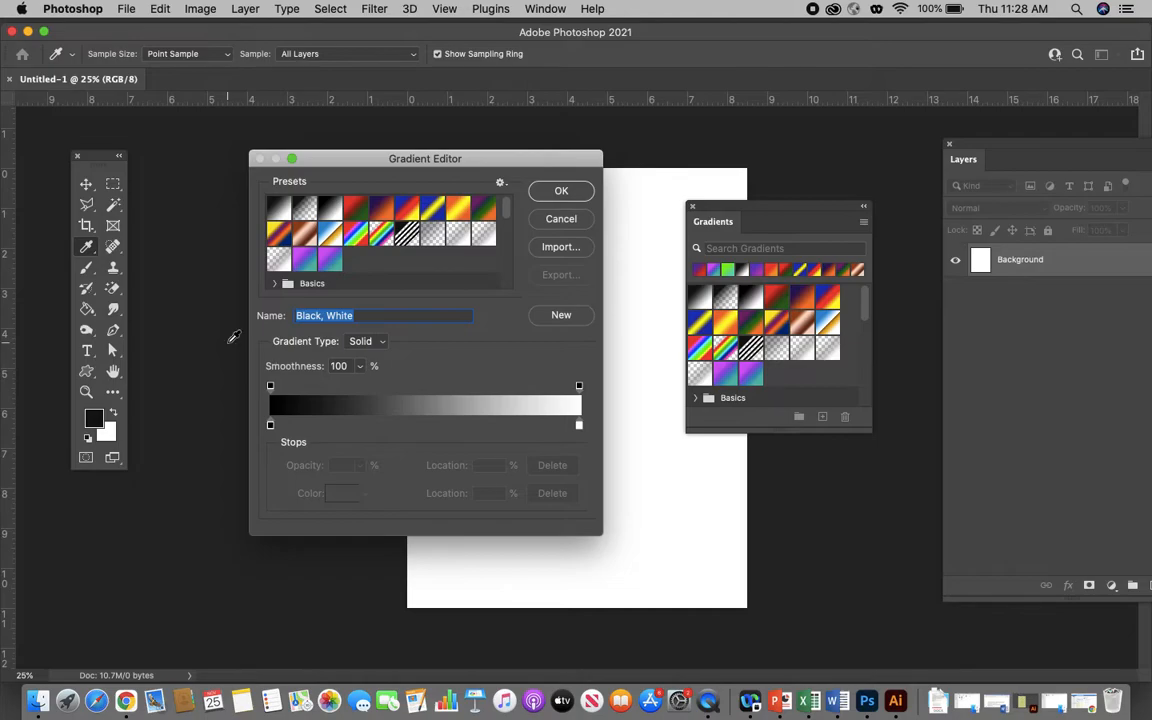
double_click(270, 426)
left_click(271, 427)
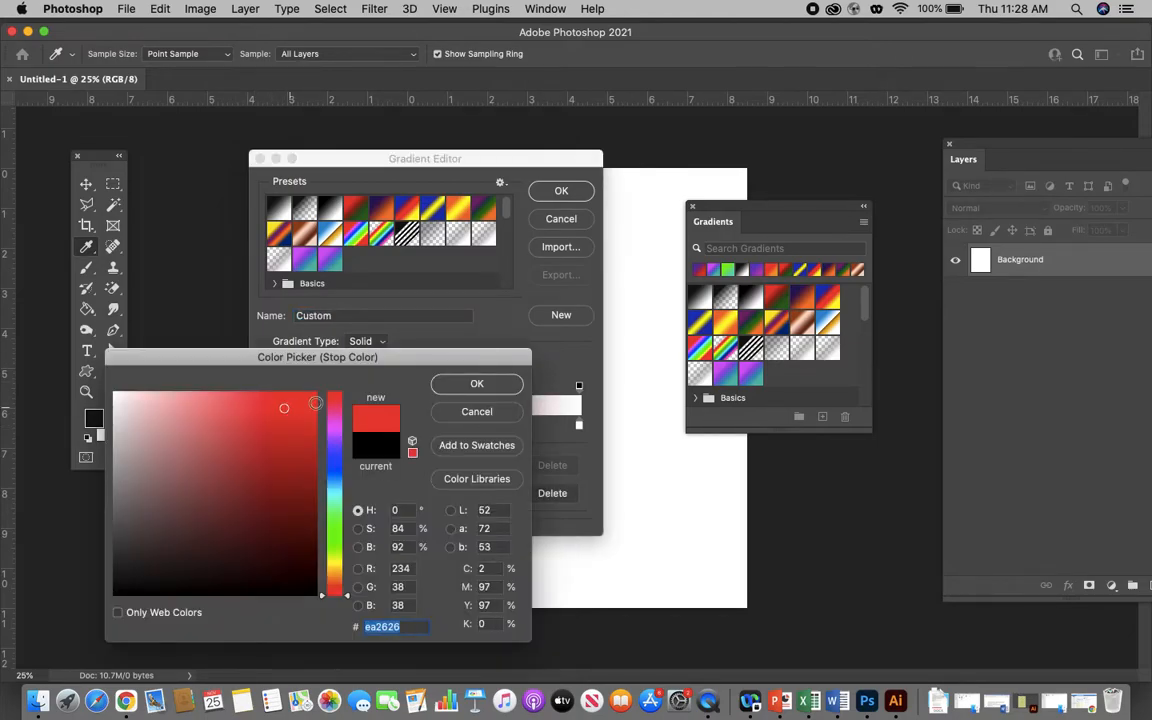
left_click(453, 388)
- Set the gradient's end color stop to magenta (#e315cd)
double_click(579, 427)
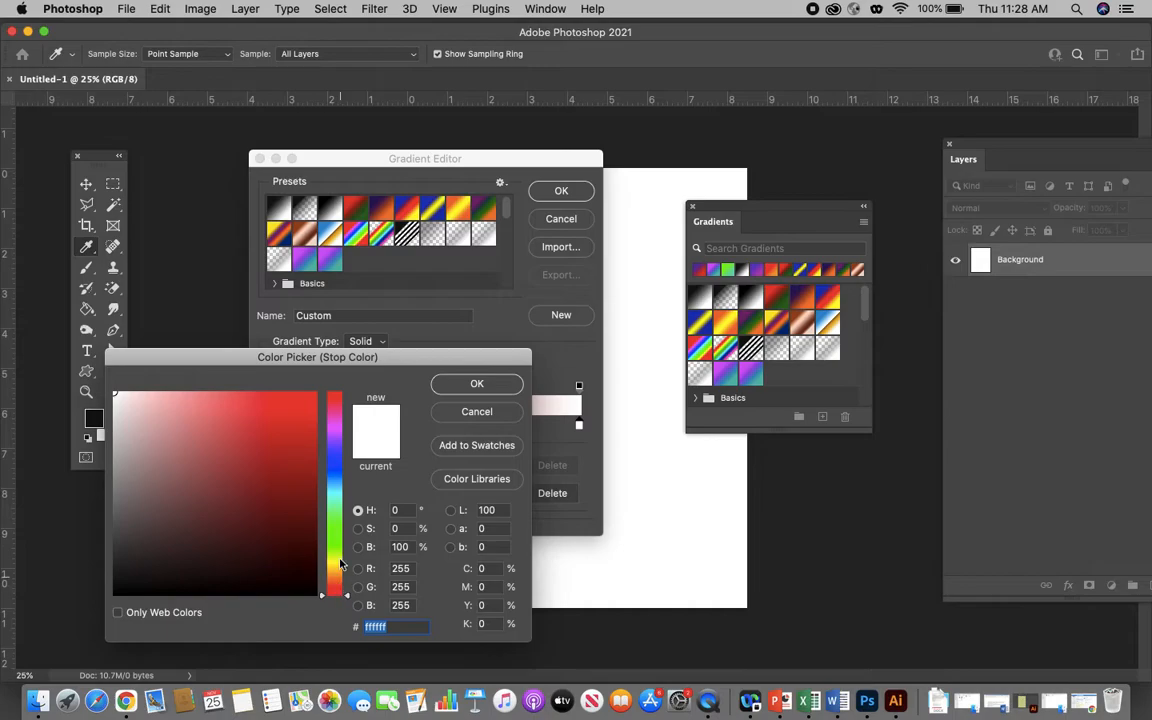
left_click(336, 422)
left_click(297, 413)
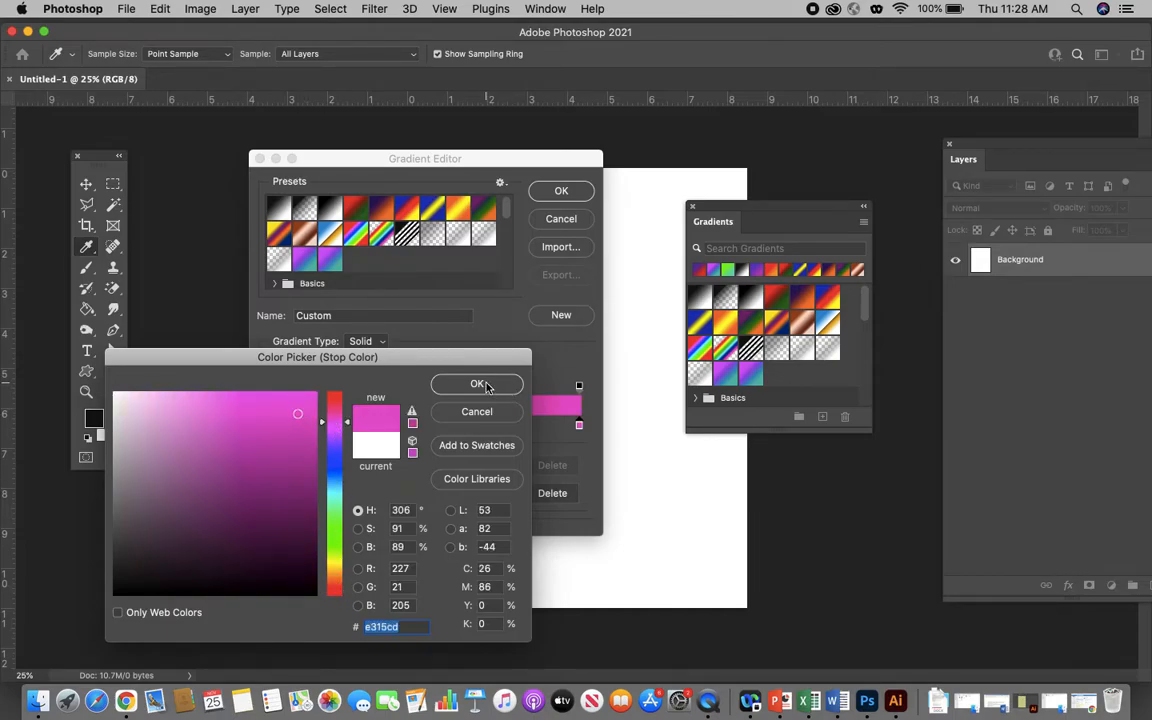
left_click(478, 385)
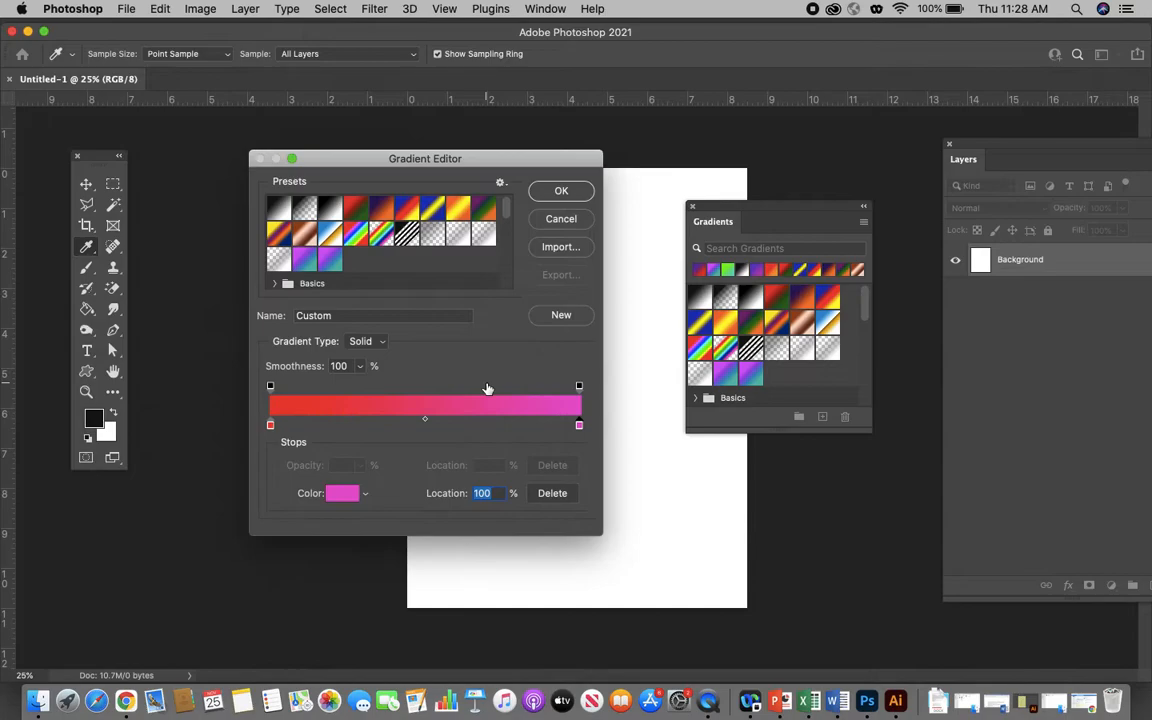
- Add a color stop at 36% of the gradient and make it yellow (#eff20f)
left_click(384, 421)
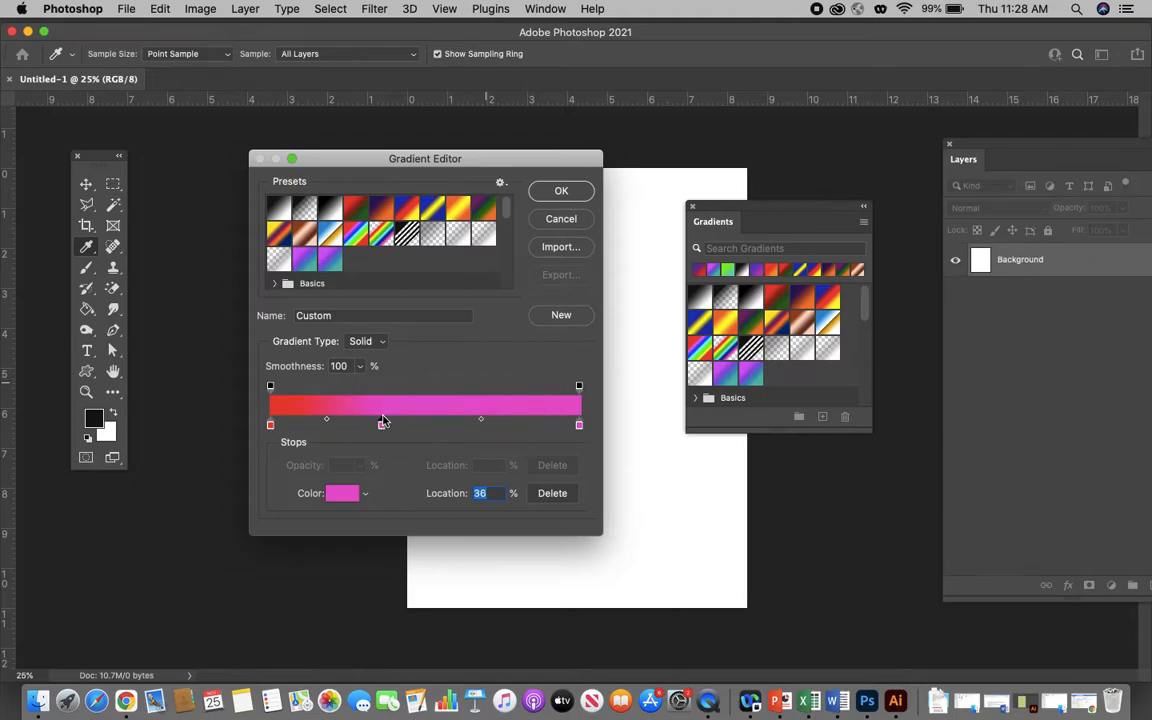
double_click(384, 421)
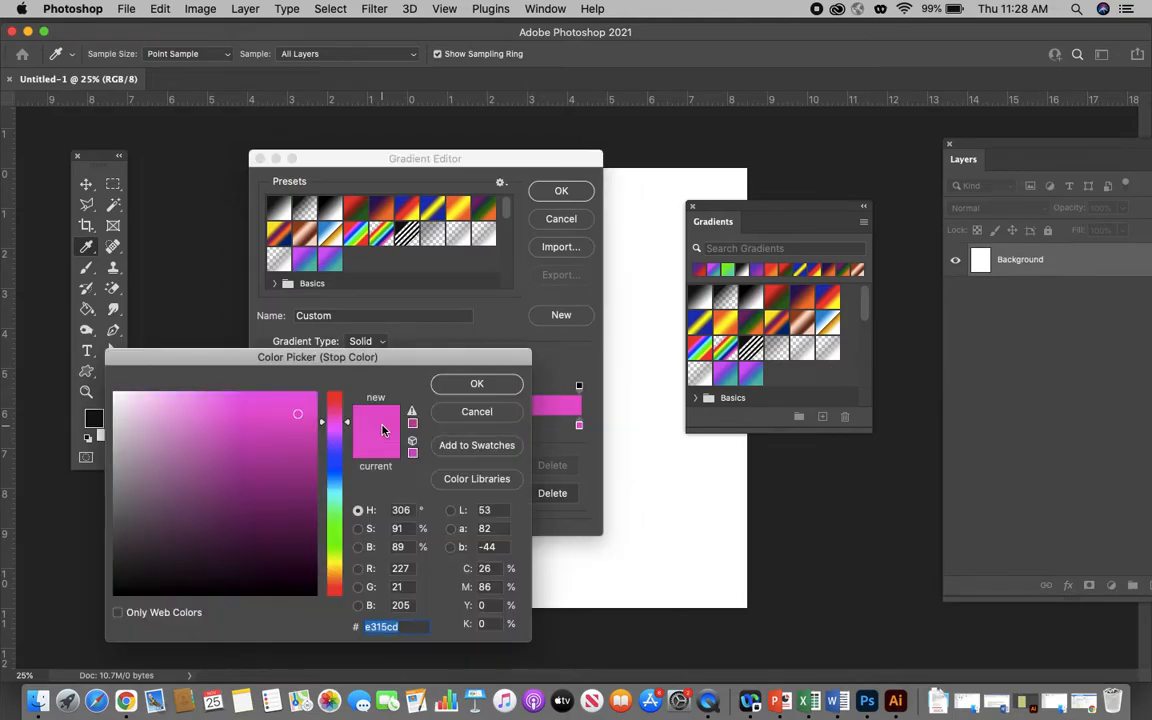
left_click(335, 562)
left_click(305, 402)
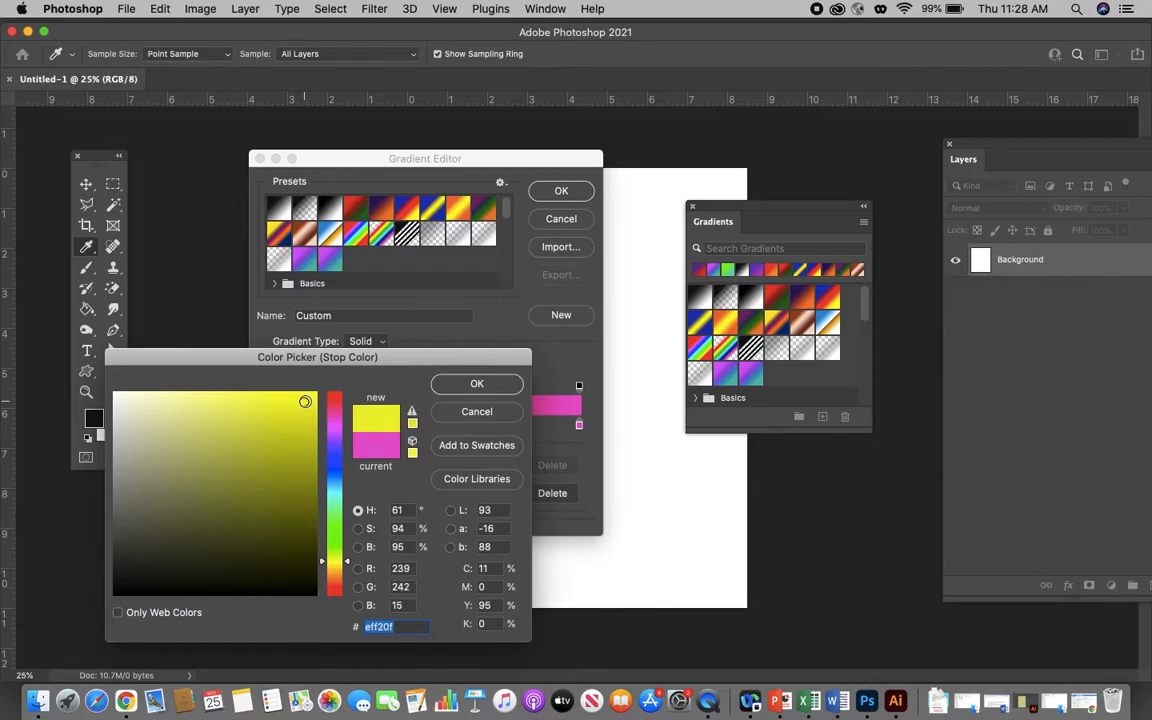
left_click(477, 384)
- Try a dark olive stop (#373807) at 80%, shift it to 69% and the yellow stop to 30%, and remove the olive stop
left_click(517, 424)
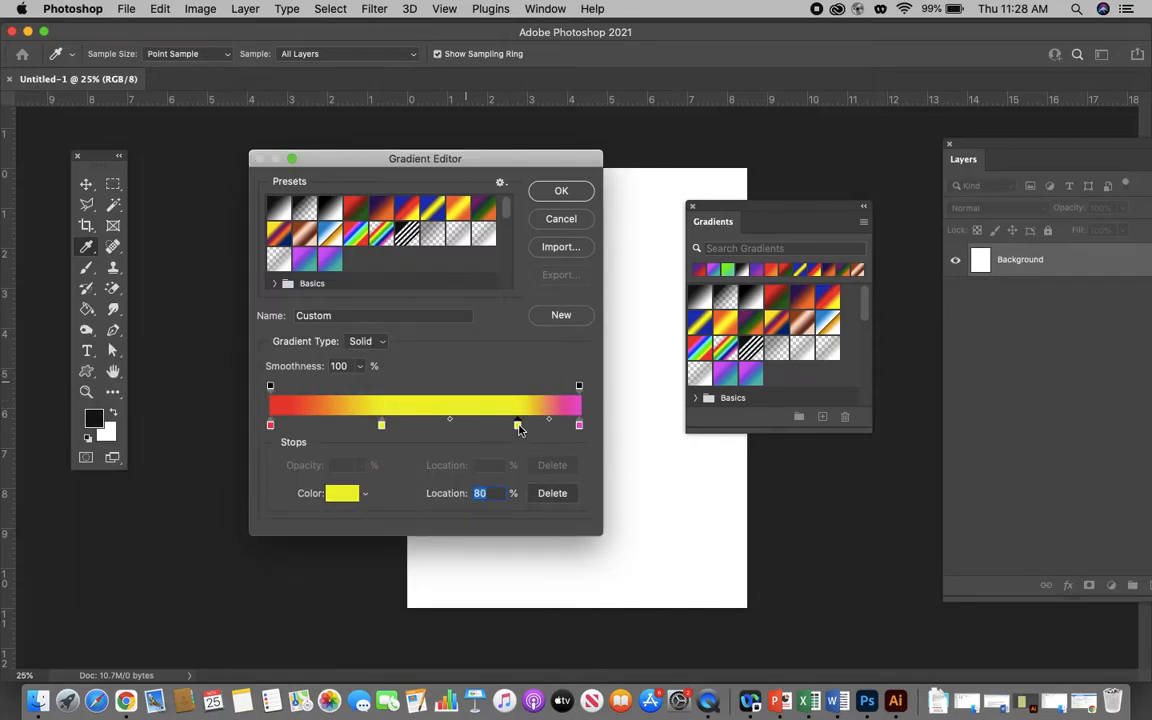
double_click(517, 426)
left_click(288, 548)
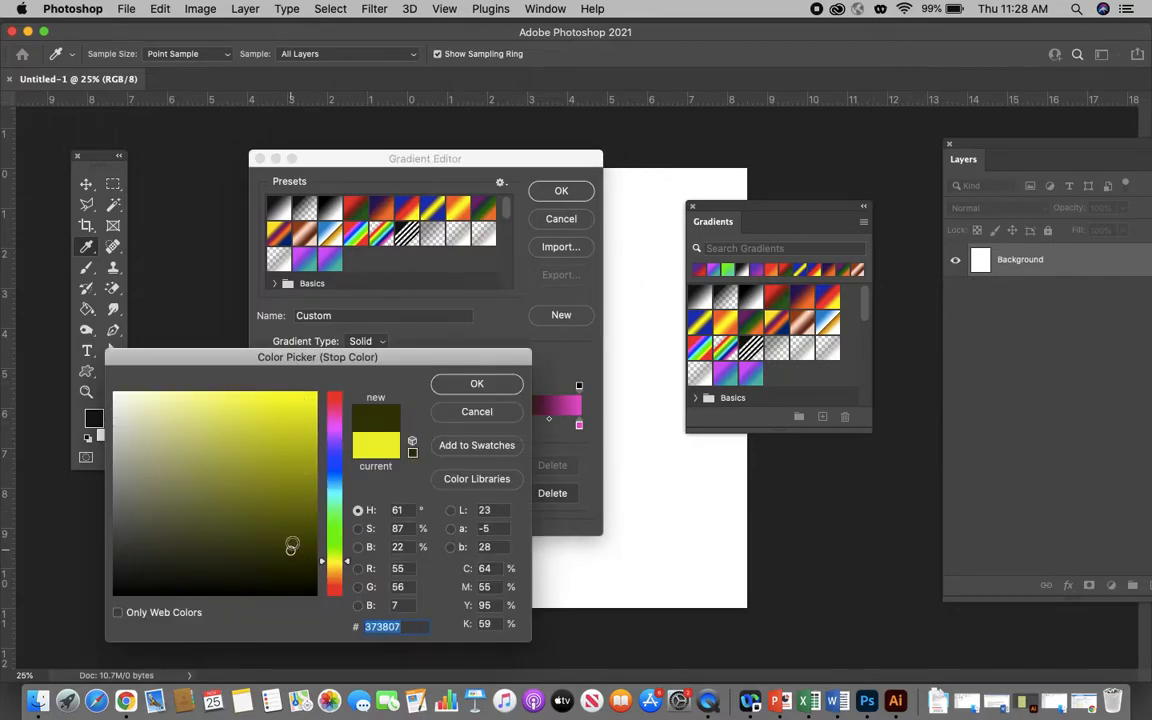
left_click(471, 390)
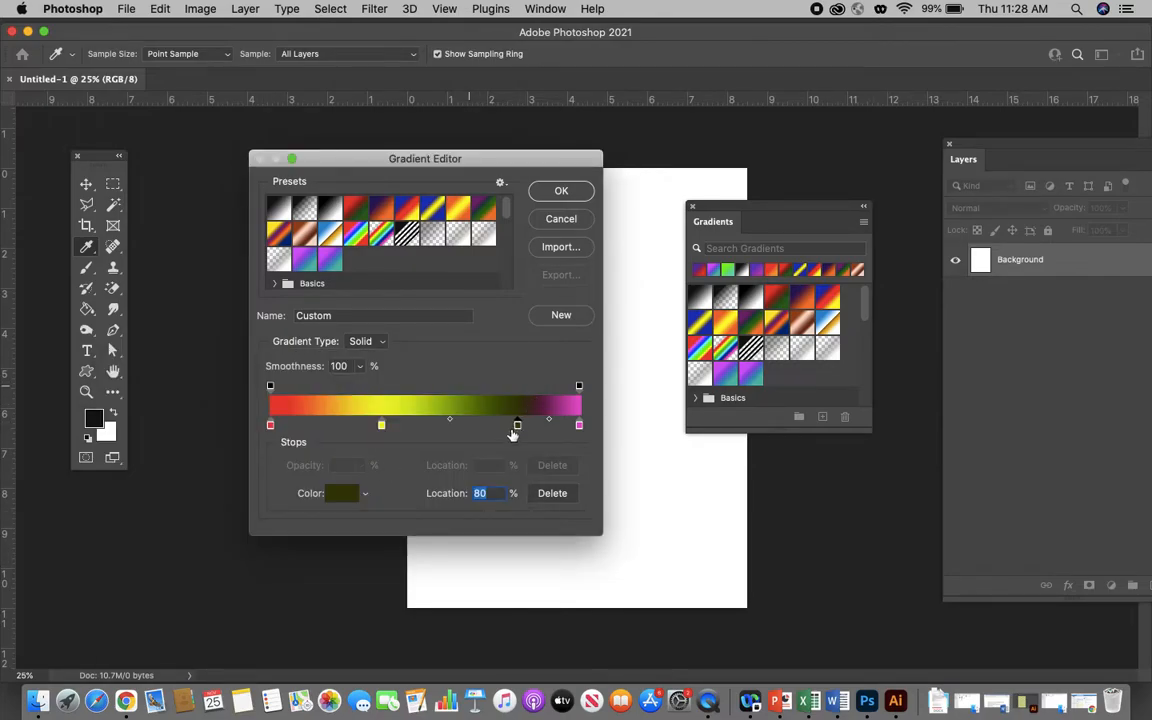
left_click_drag(517, 426, 486, 429)
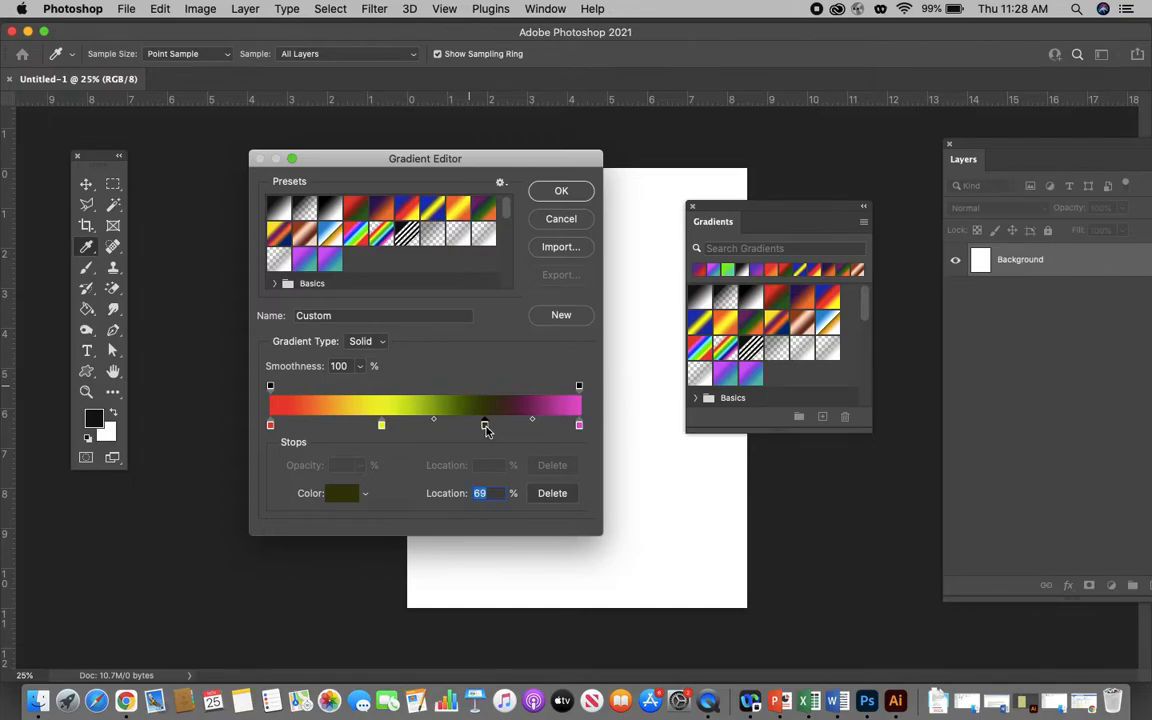
left_click_drag(381, 426, 364, 428)
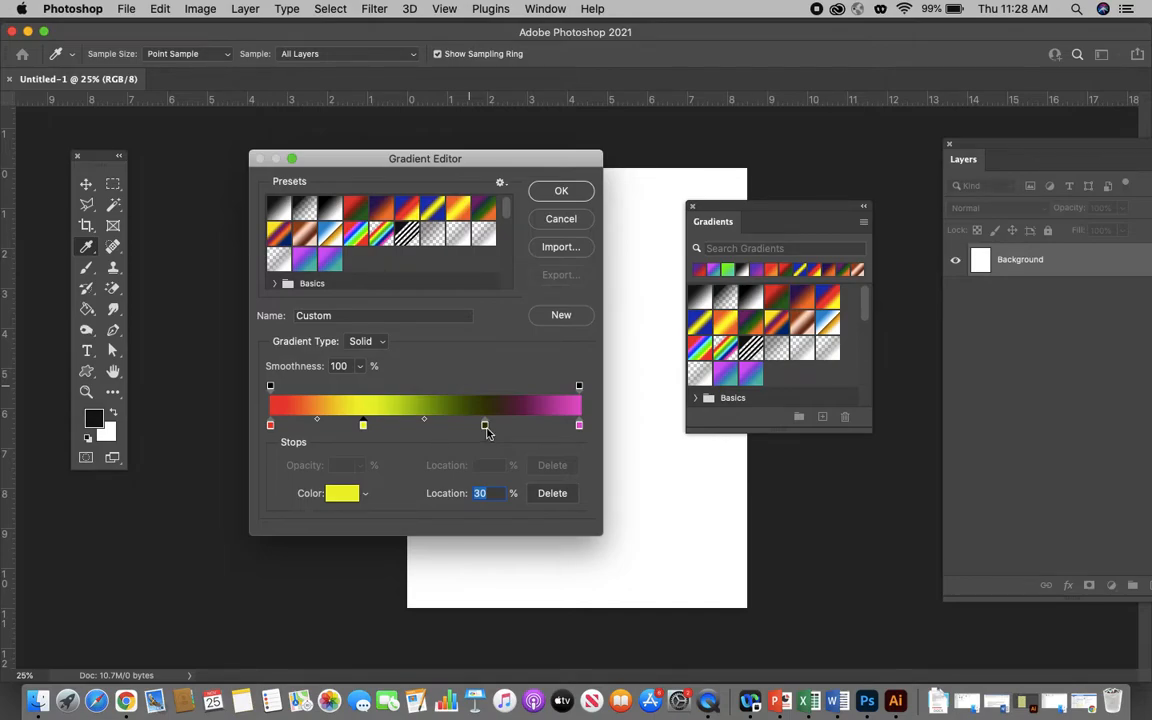
left_click_drag(485, 428, 489, 446)
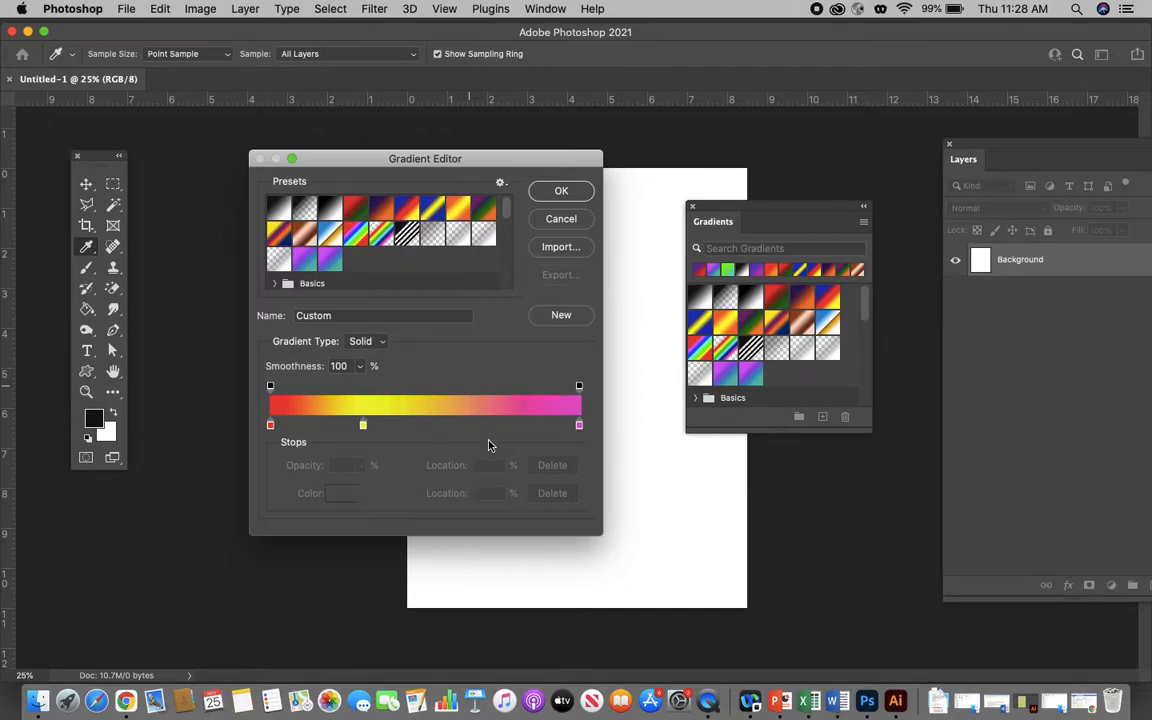
- Place the yellow stop at 33%, add a second yellow stop past the middle, and set the yellow-to-magenta midpoint to 39%
left_click_drag(366, 430, 375, 432)
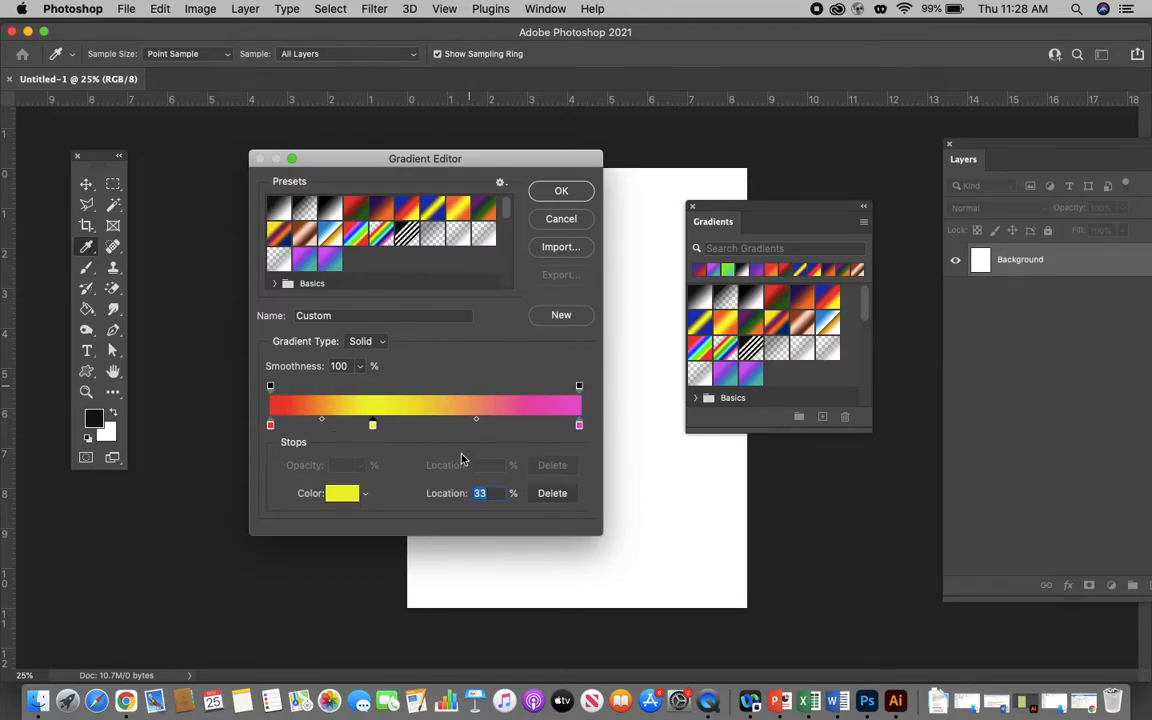
left_click_drag(478, 426, 510, 427)
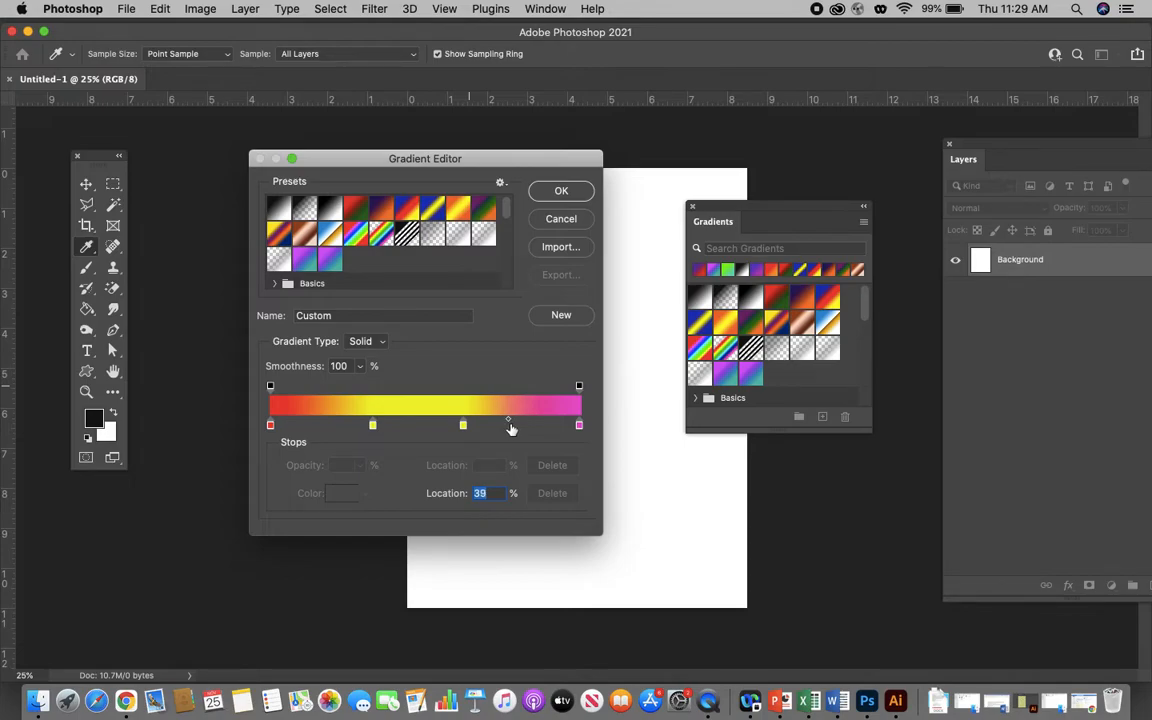
- Name the gradient "can", save it as a new preset, and accept the Gradient Editor settings
left_click(349, 314)
type("candy")
left_click(564, 317)
left_click(561, 190)
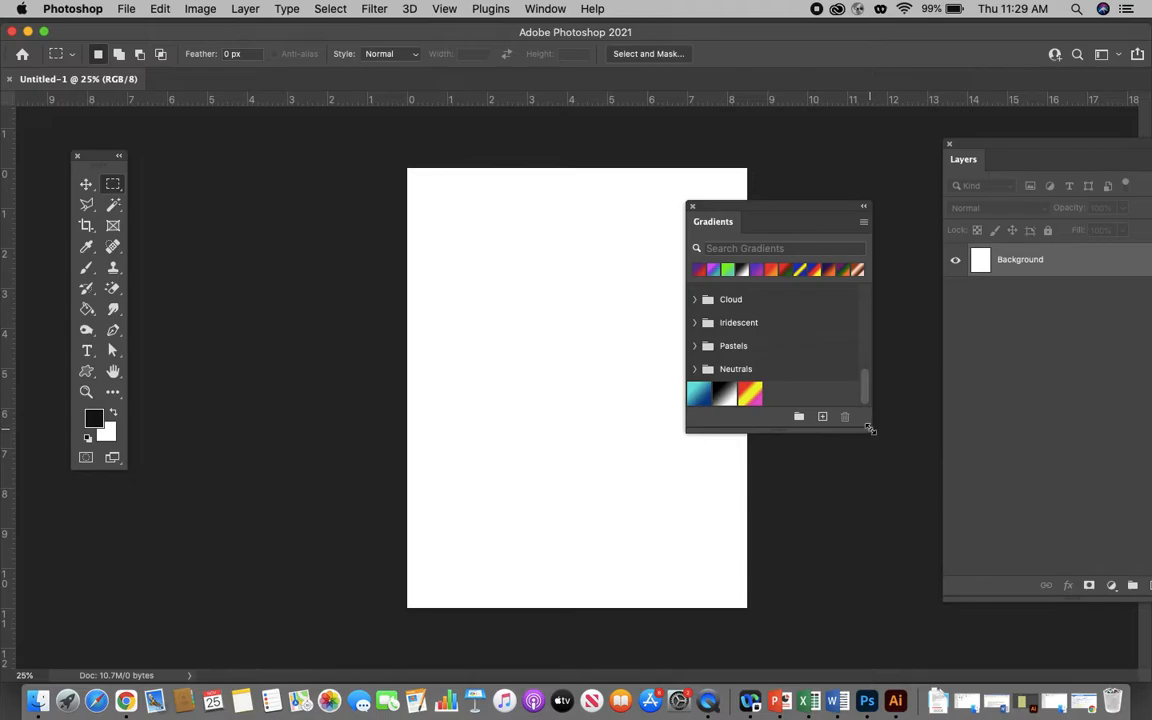
- Widen the Gradients panel slightly, show the newly saved gradient in its list, and move the panel off the canvas
mouse_move(870, 430)
left_mouse_down()
mouse_move(886, 470)
mouse_move(878, 432)
left_mouse_up()
scroll(840, 398, "down", 5)
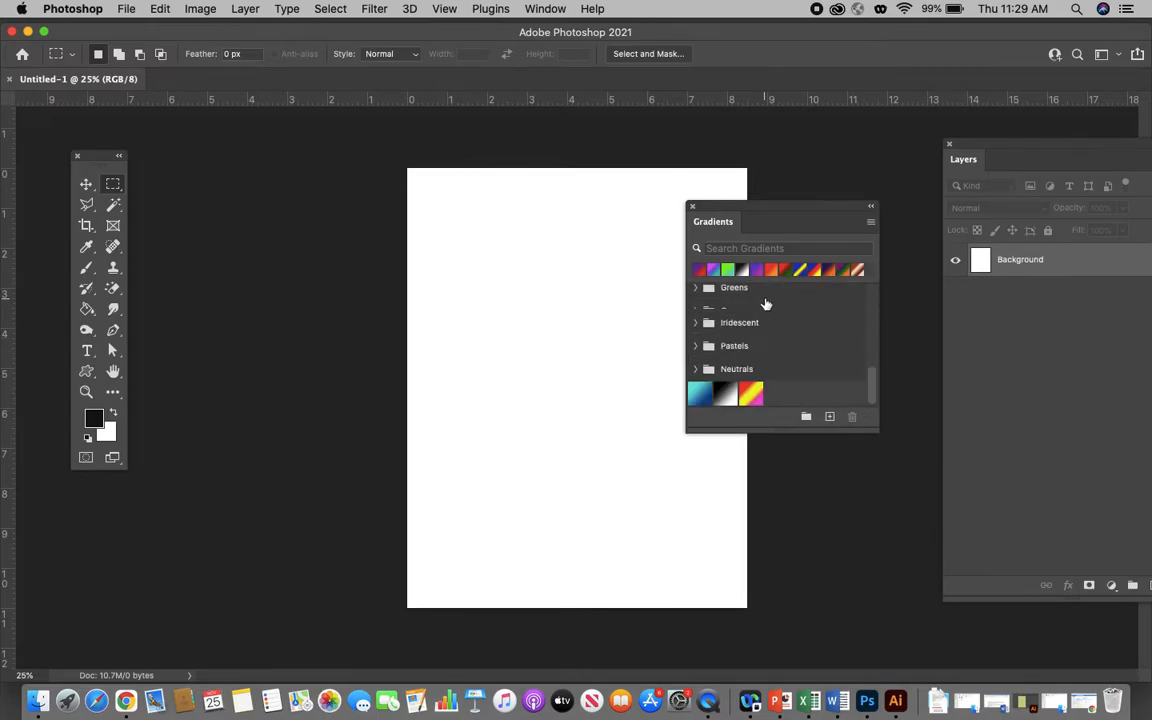
left_click_drag(739, 206, 738, 206)
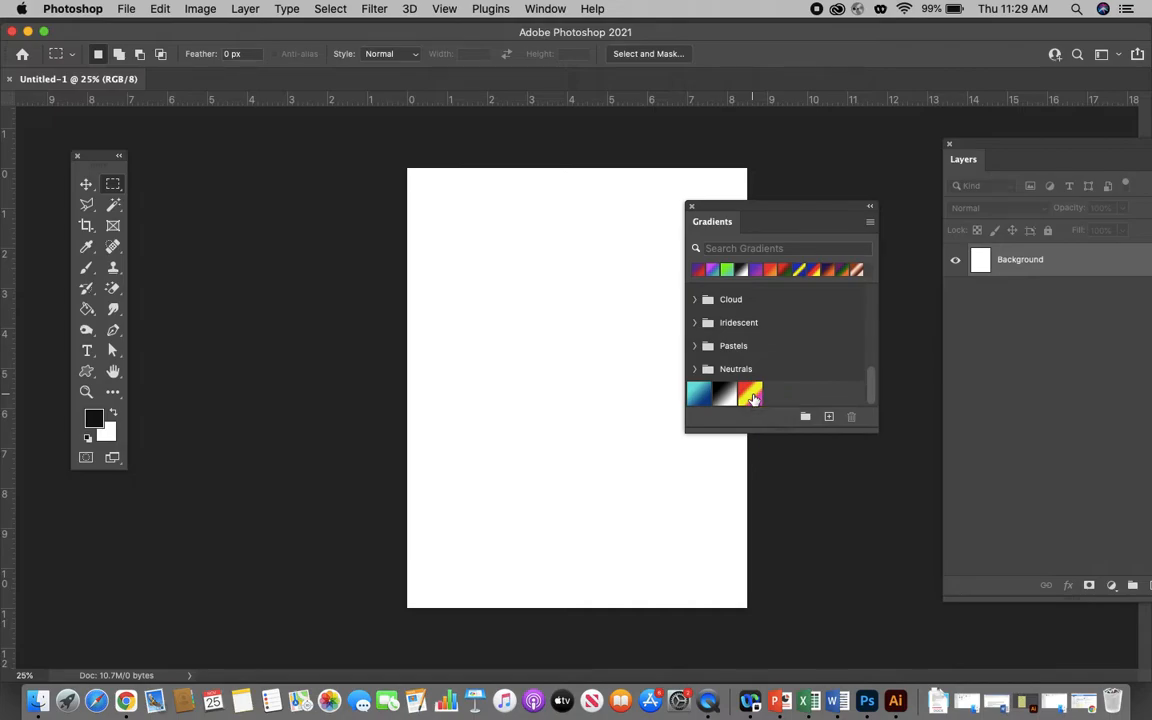
left_click_drag(725, 207, 798, 203)
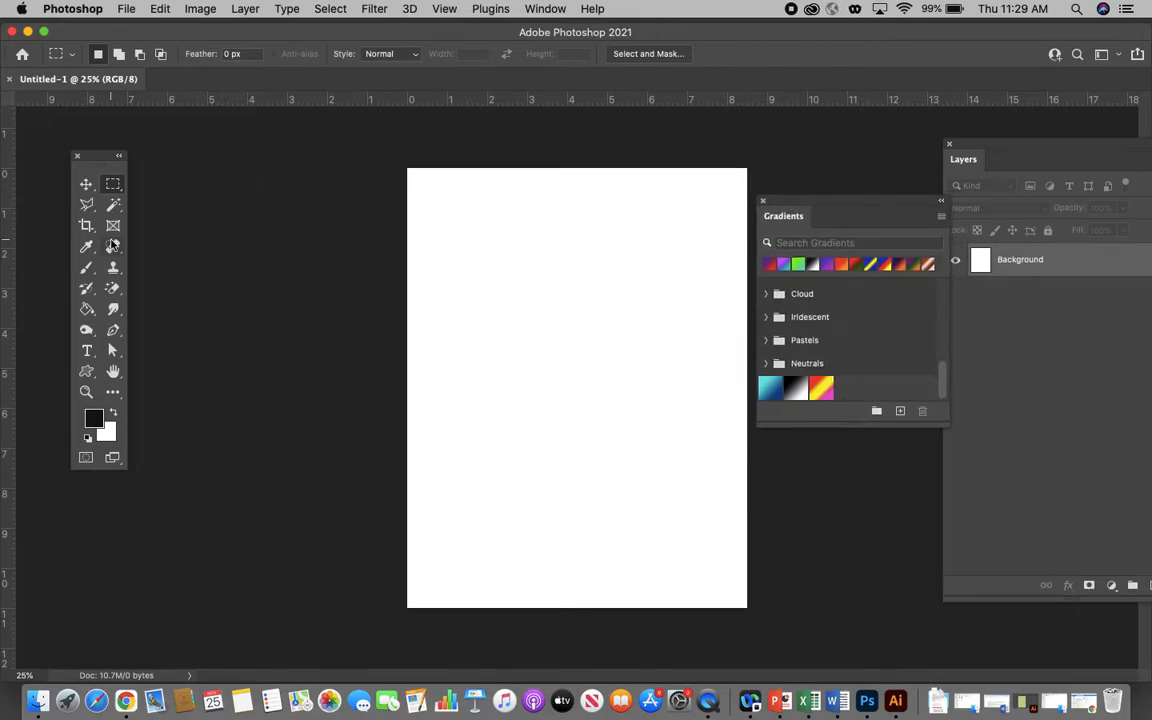
- Draw a rectangular marquee selection about 6.7 by 9.1 inches inside the page, leaving a margin on all sides
left_click_drag(86, 308, 166, 313)
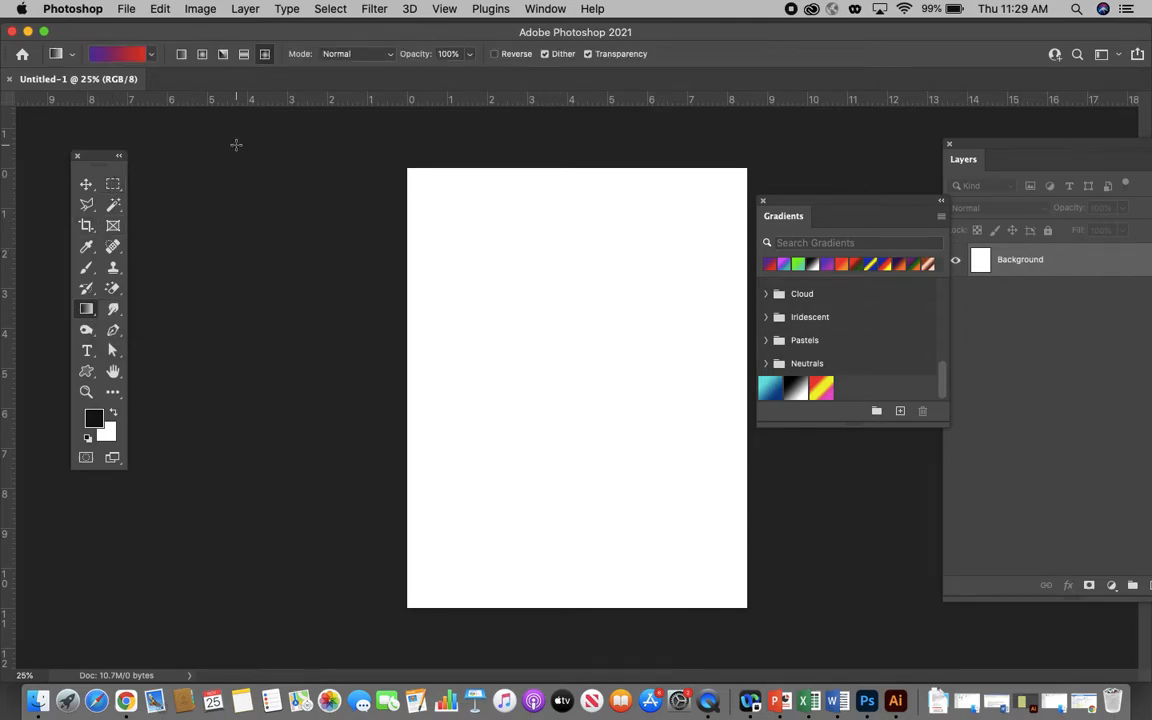
left_click(113, 184)
left_click_drag(441, 211, 710, 575)
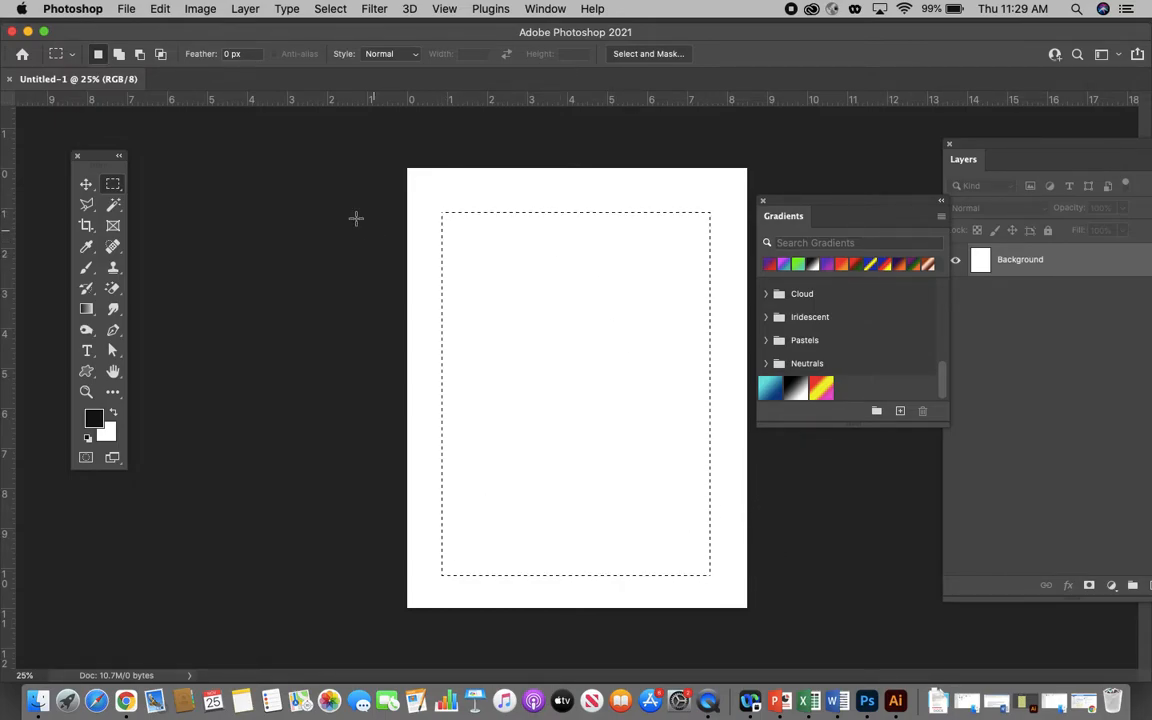
- Try filling the selection with the purple-to-red gradient, first in the Diamond style and again in the Linear style
left_click(91, 308)
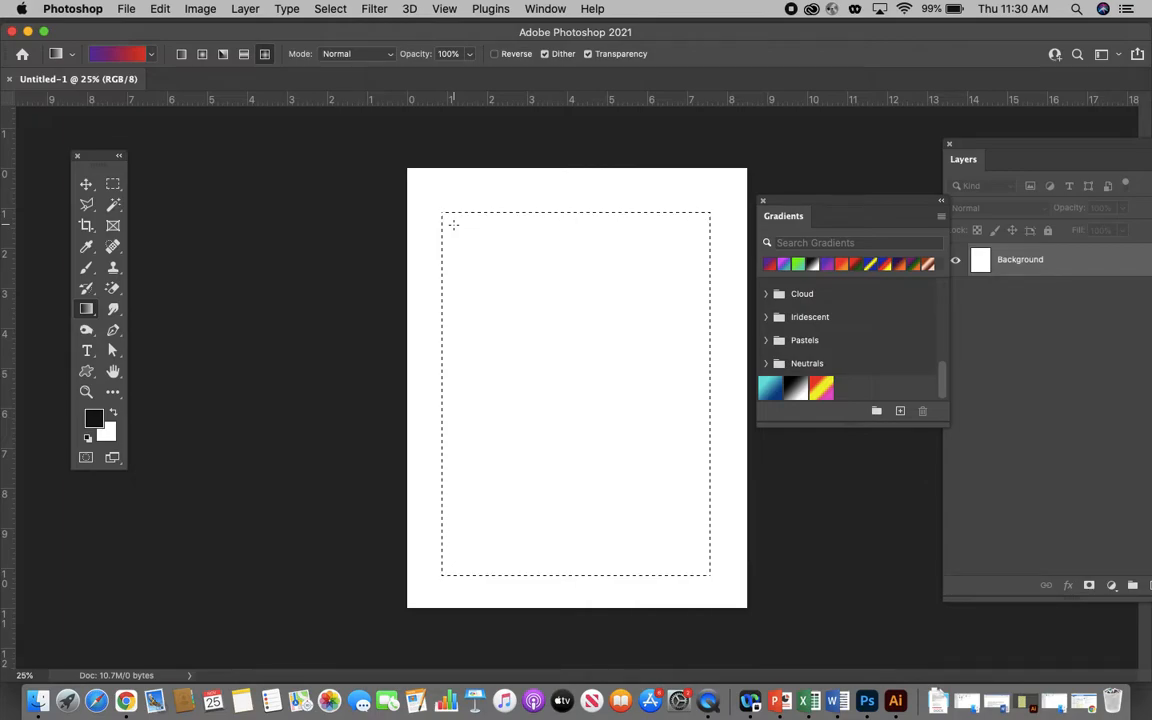
left_click_drag(641, 511, 669, 558)
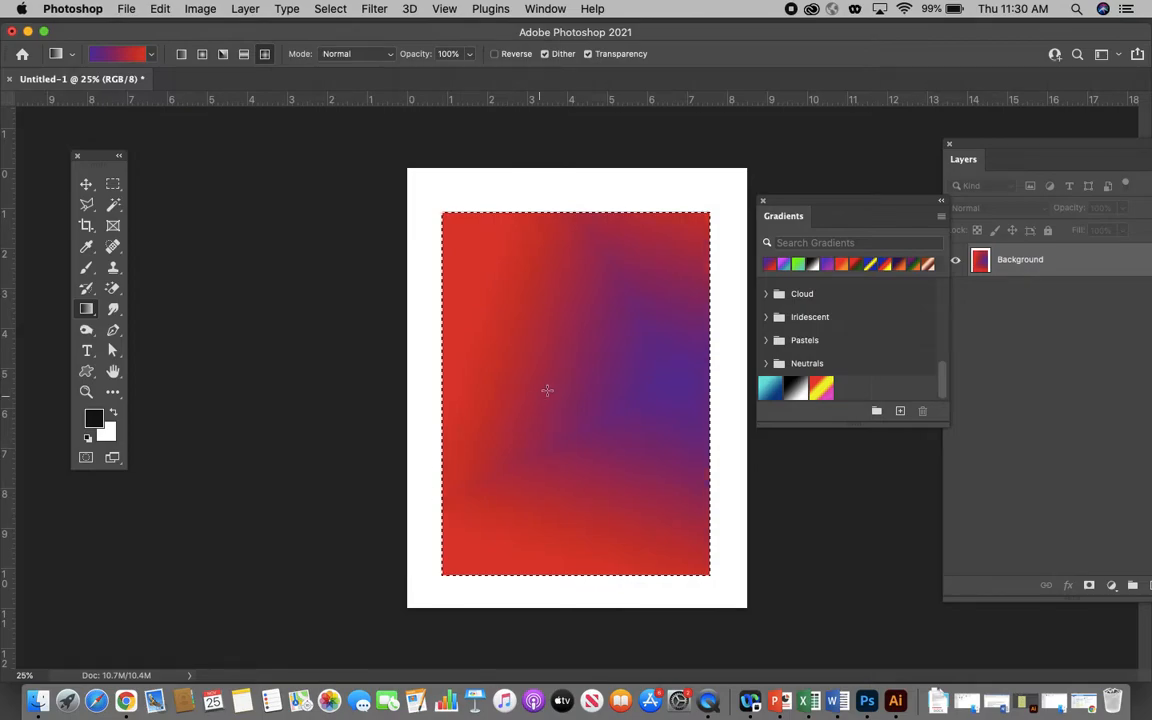
left_click(181, 54)
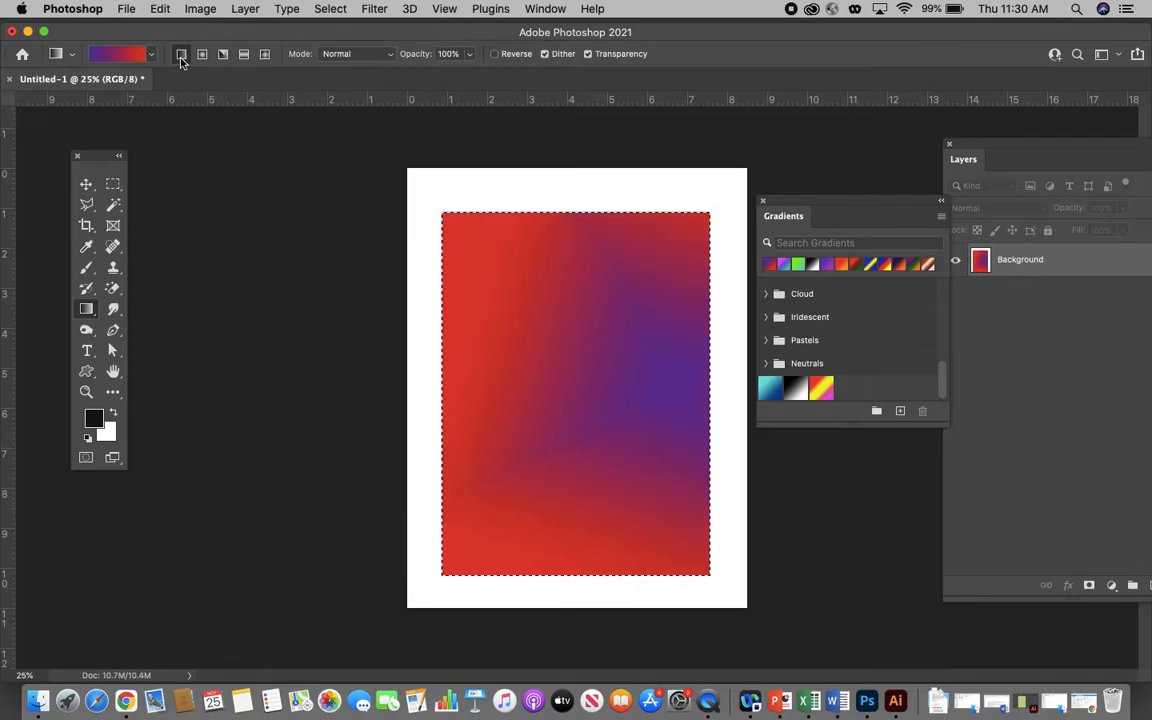
left_click_drag(568, 236, 582, 298)
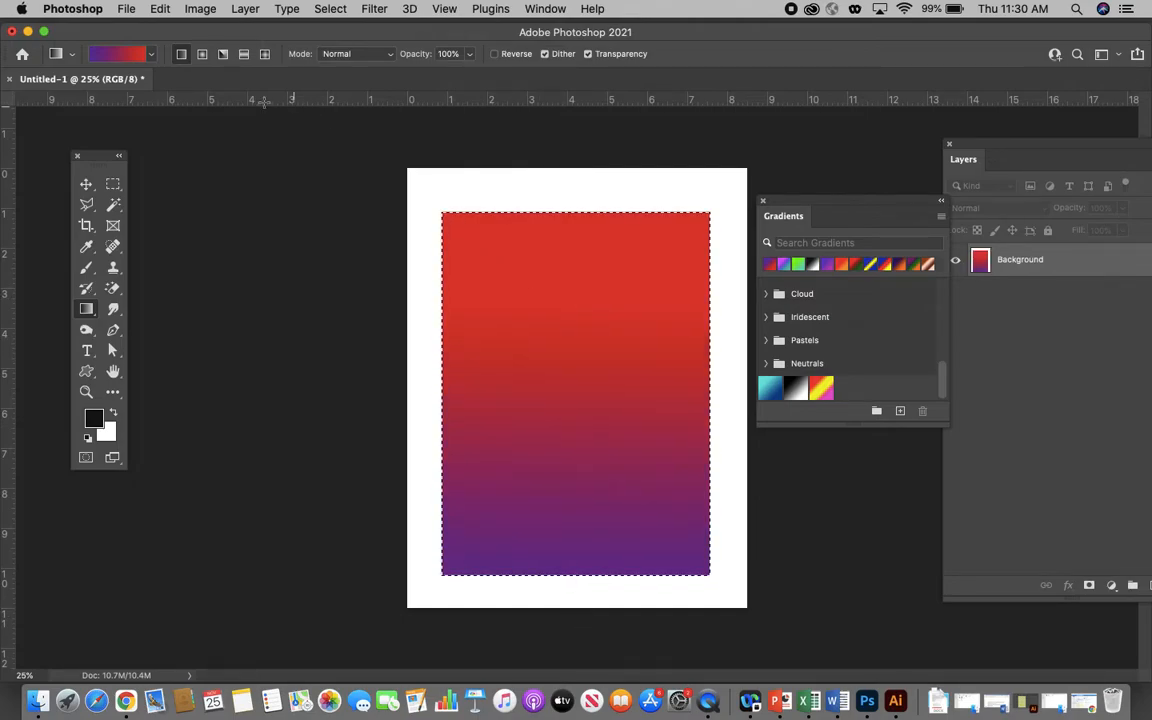
- Try the purple-to-red gradient in the Radial style with several different centers and lengths inside the selection
left_click(202, 54)
left_click_drag(490, 264, 394, 632)
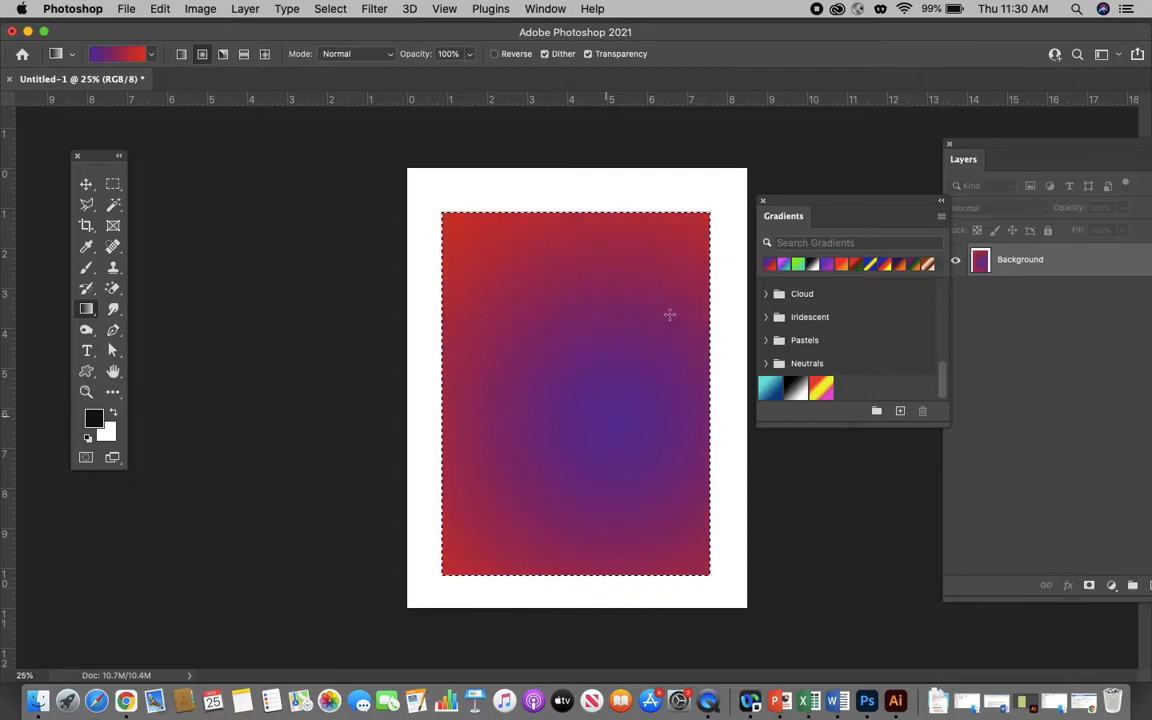
left_click_drag(511, 202, 522, 206)
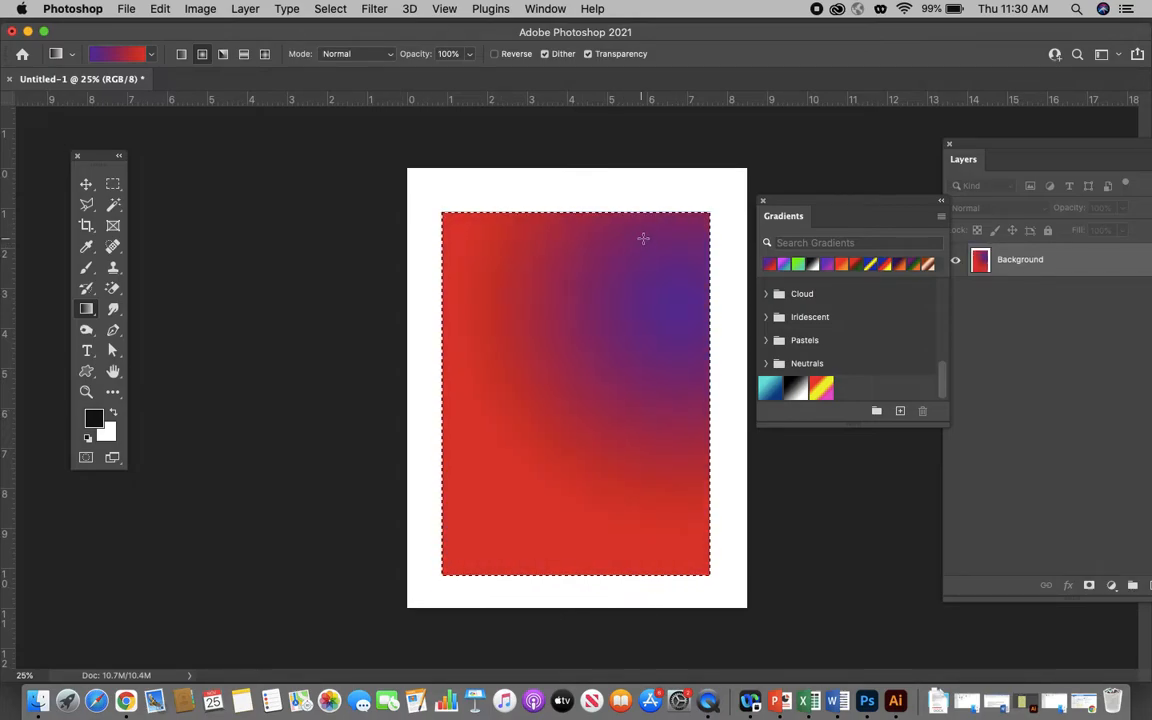
left_click_drag(643, 239, 292, 645)
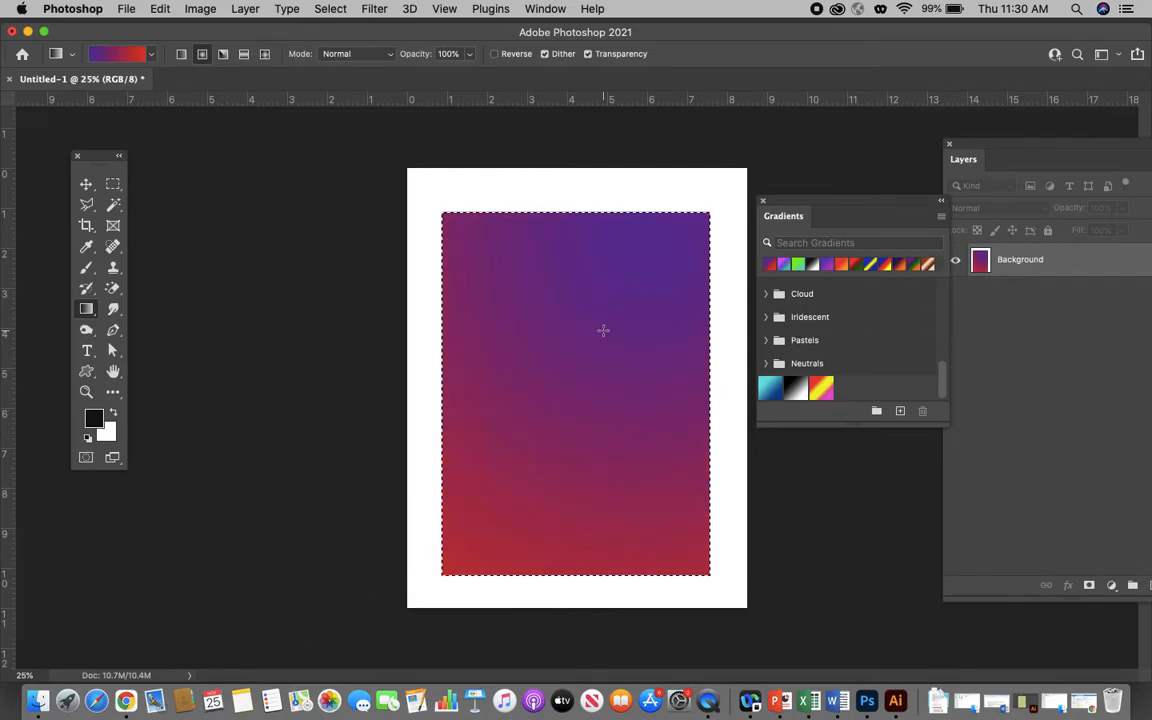
- Choose the saved red-yellow-magenta preset and try it as a Radial gradient with varying centers and lengths in the selection
left_click(822, 391)
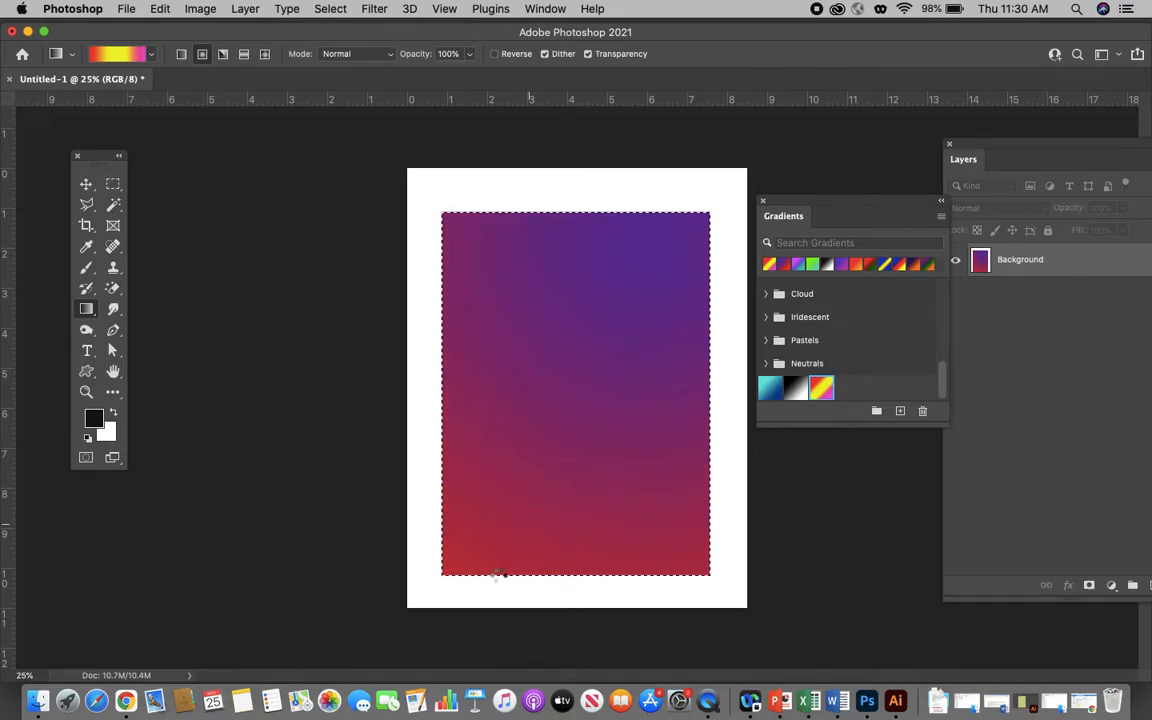
left_click_drag(498, 575, 519, 346)
left_click_drag(587, 303, 398, 612)
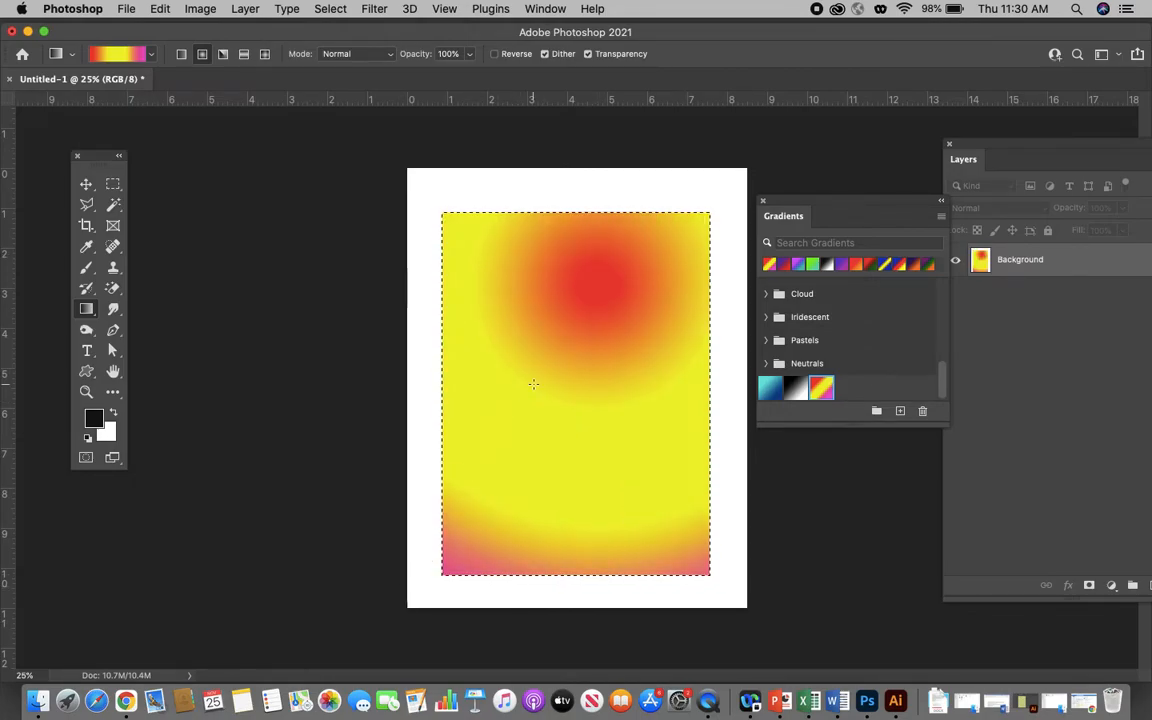
left_click_drag(566, 312, 572, 302)
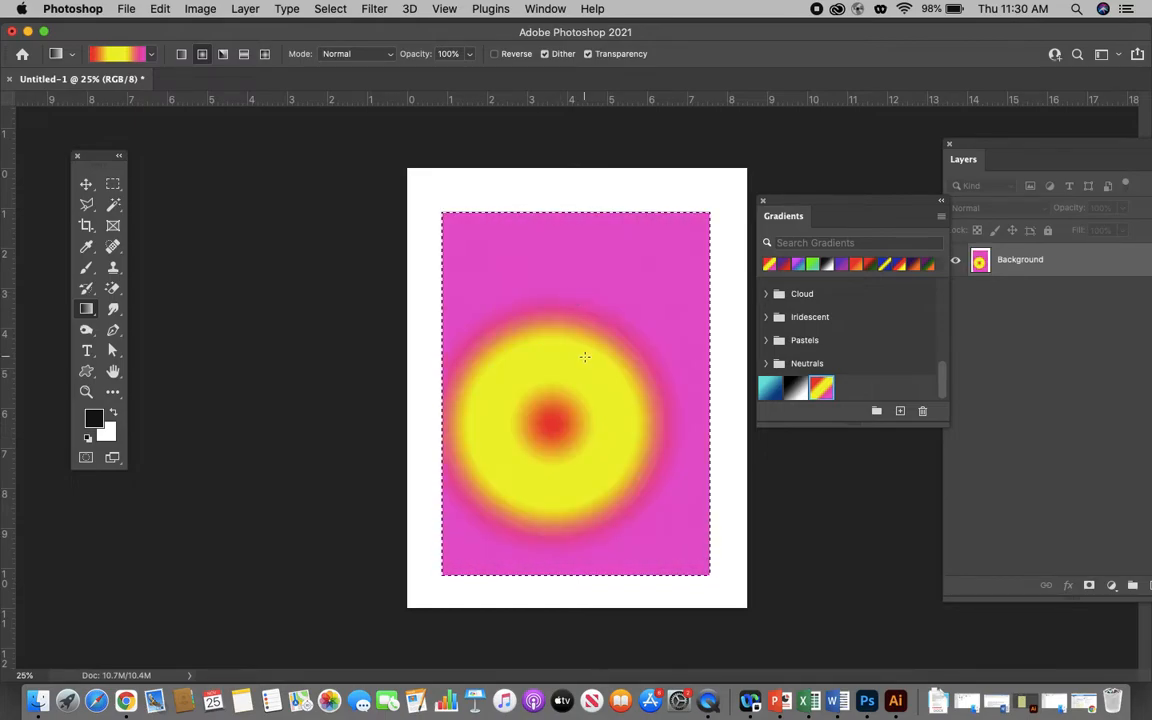
left_click_drag(628, 205, 635, 193)
left_click_drag(576, 349, 475, 131)
left_click_drag(597, 408, 346, 123)
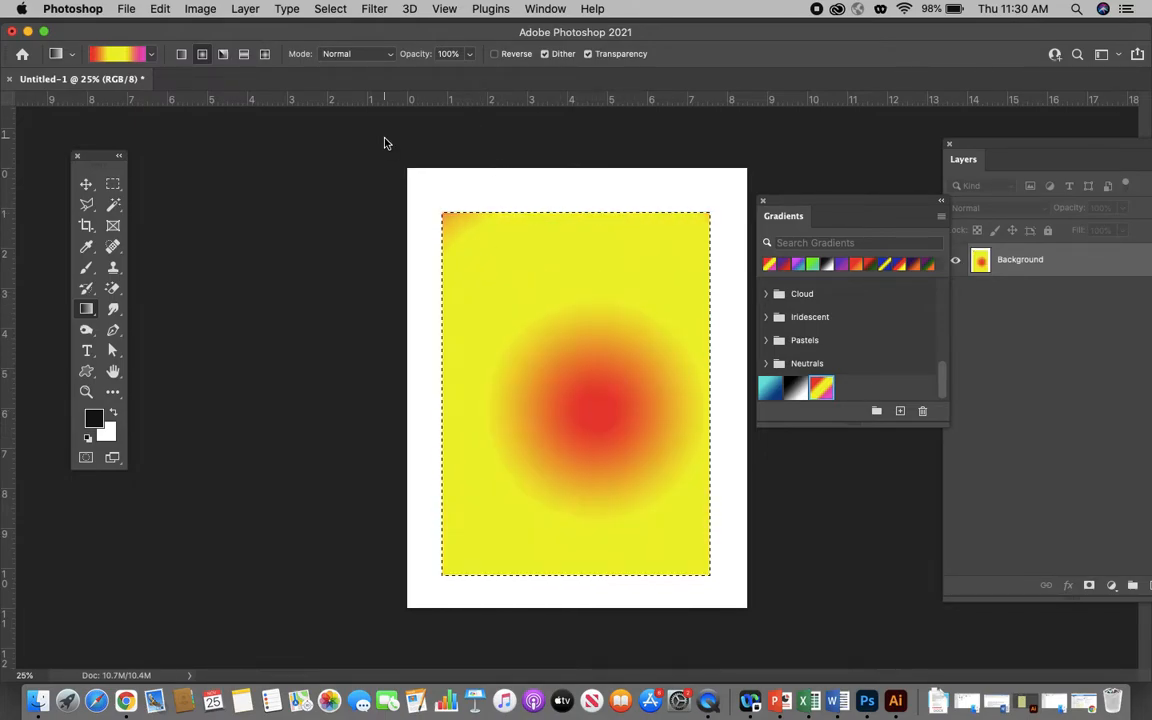
- Fill the selection with the red-yellow-magenta preset as a Linear gradient, running diagonally from red at the upper right to magenta at the lower left
left_click(181, 54)
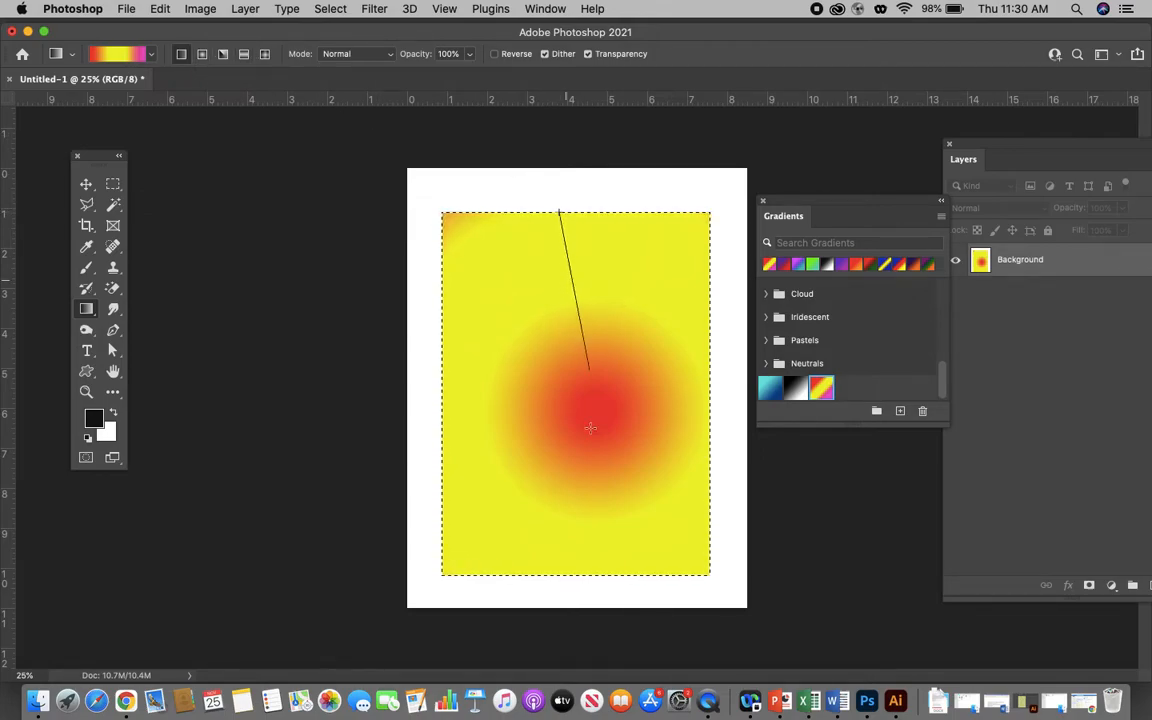
left_click_drag(564, 577, 564, 577)
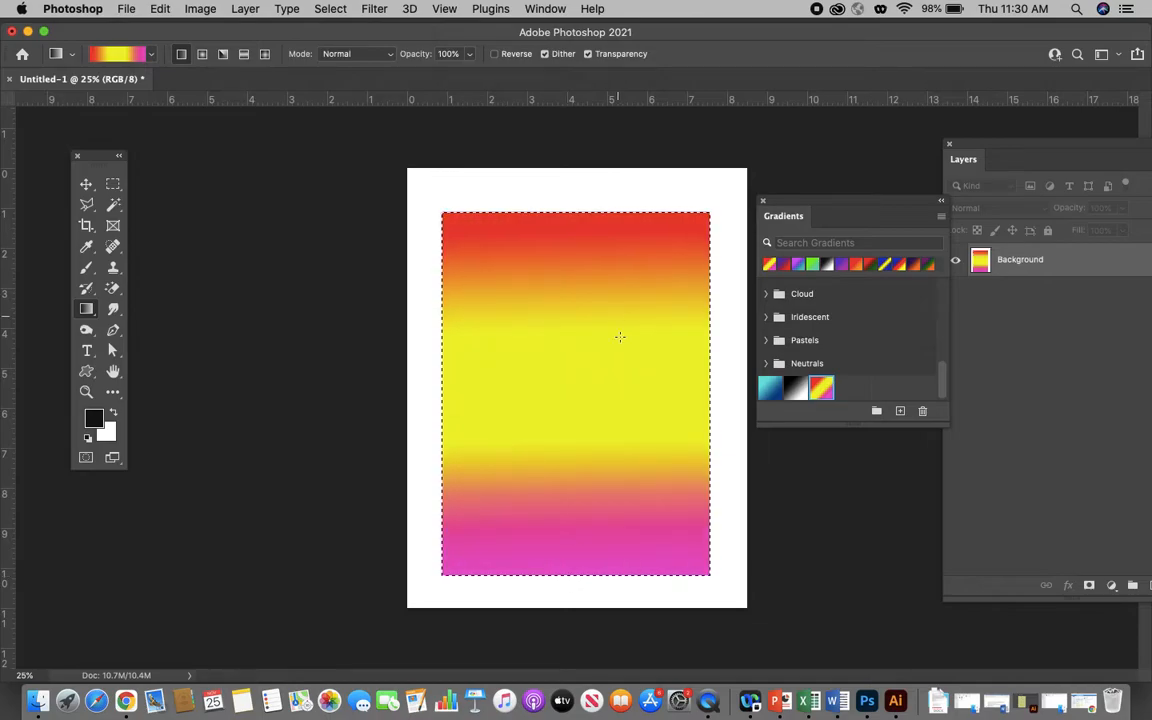
left_click_drag(607, 214, 606, 383)
left_click_drag(503, 390, 461, 432)
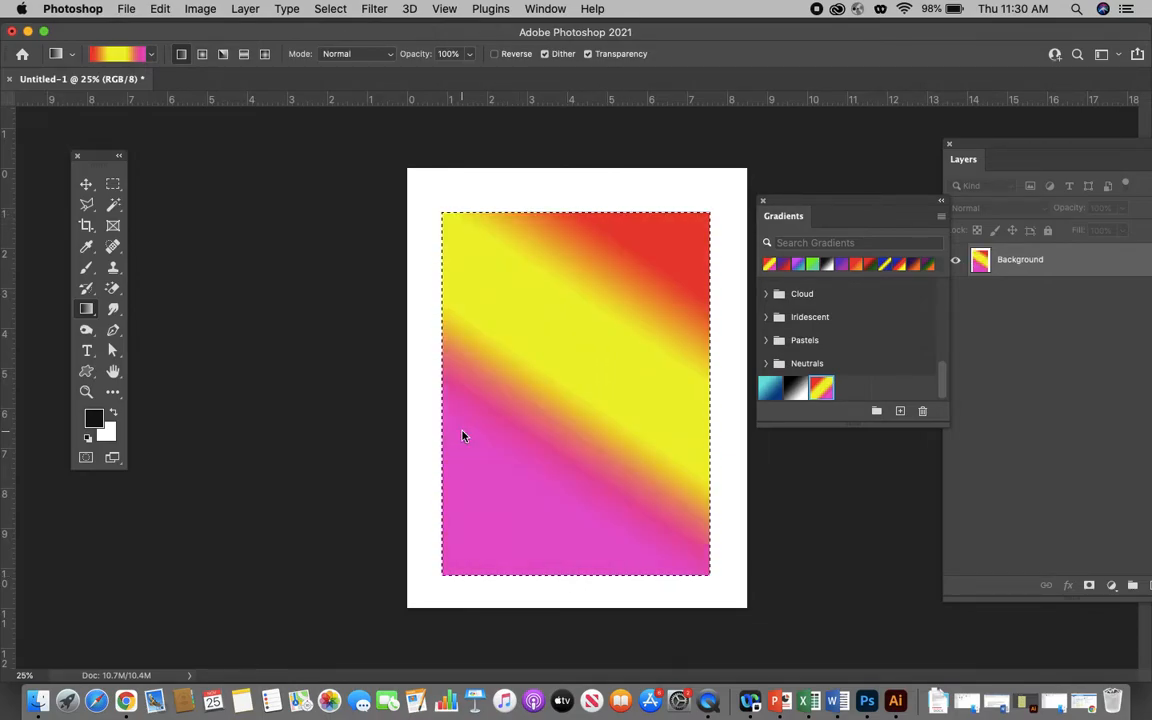
left_click_drag(440, 476, 723, 226)
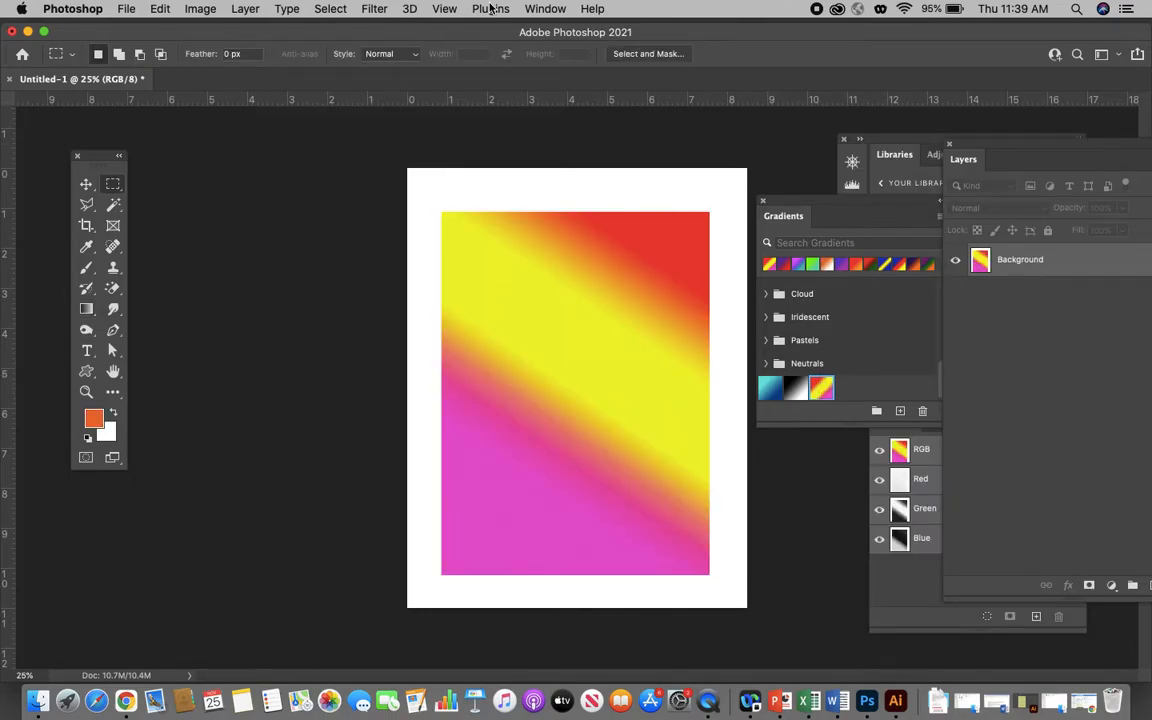
- Show the Swatches panel, place it beside the tools, and browse its color swatches and groups
left_click(545, 8)
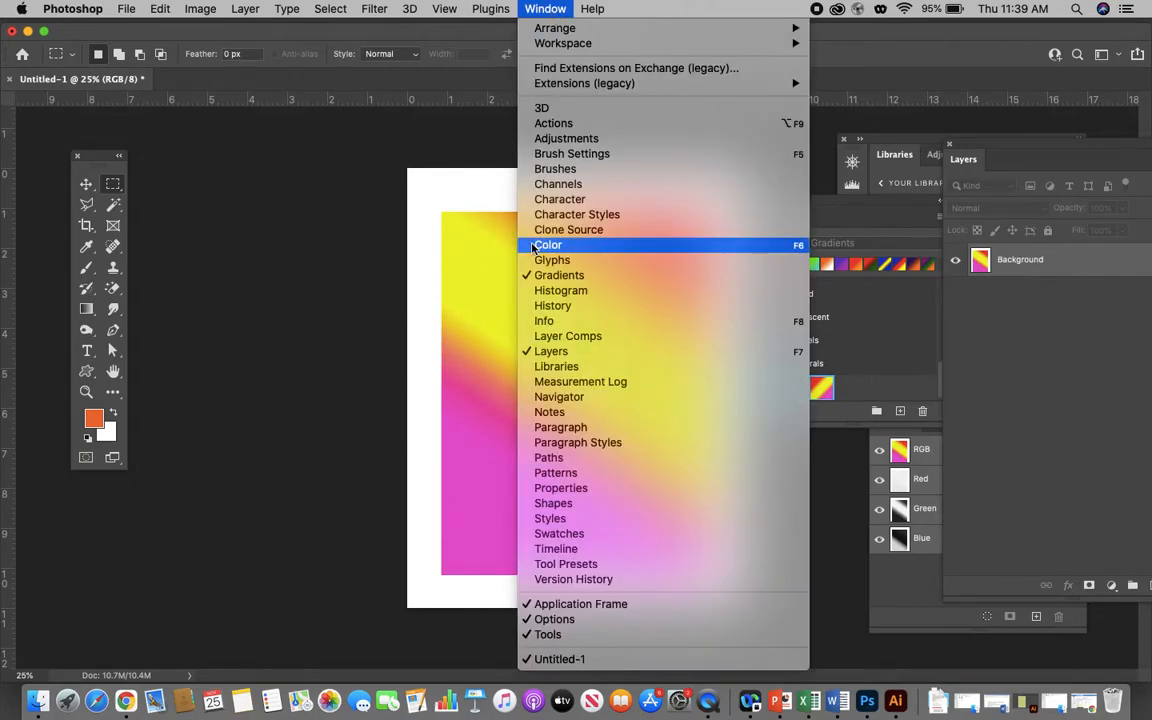
left_click(577, 534)
mouse_move(309, 142)
left_mouse_down()
mouse_move(340, 160)
mouse_move(316, 161)
left_mouse_up()
scroll(262, 276, "up", 3)
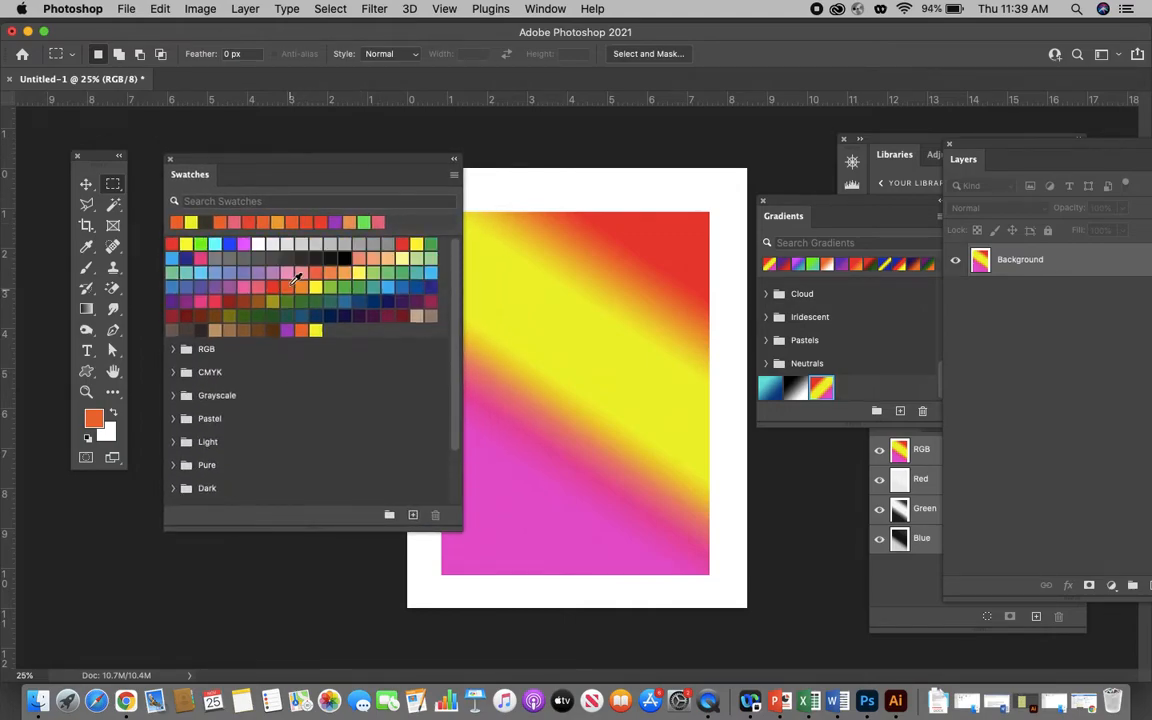
scroll(233, 369, "down", 3)
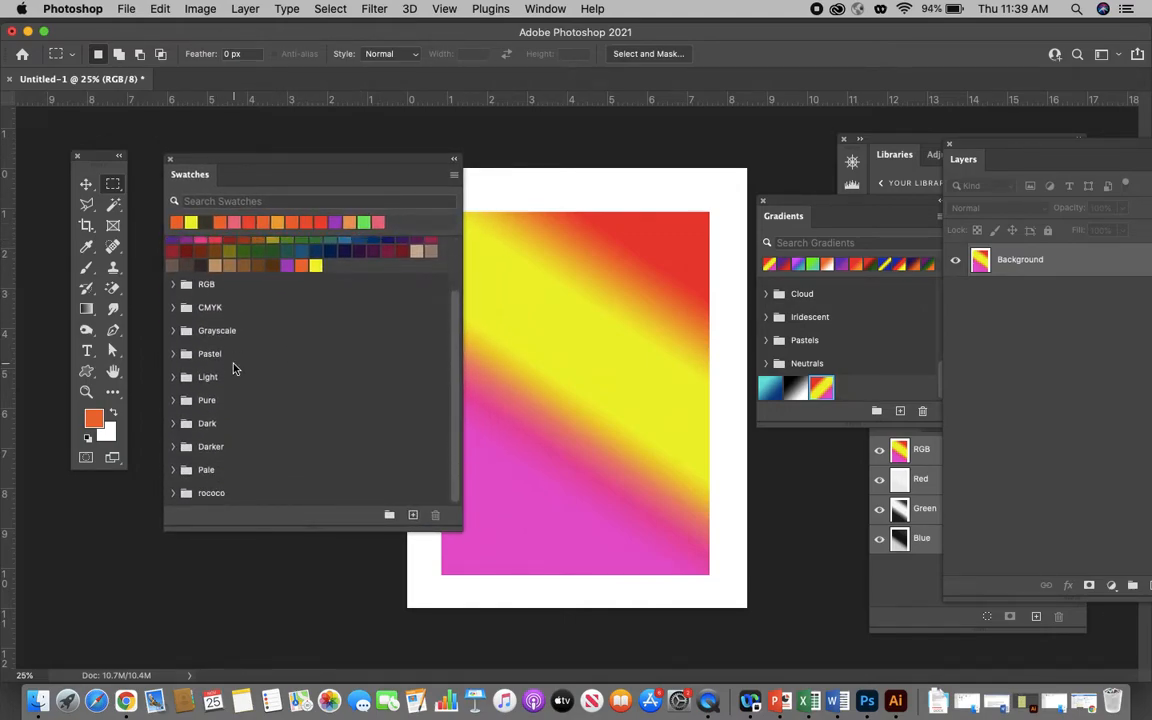
left_click(174, 376)
left_click(174, 376)
scroll(296, 350, "up", 3)
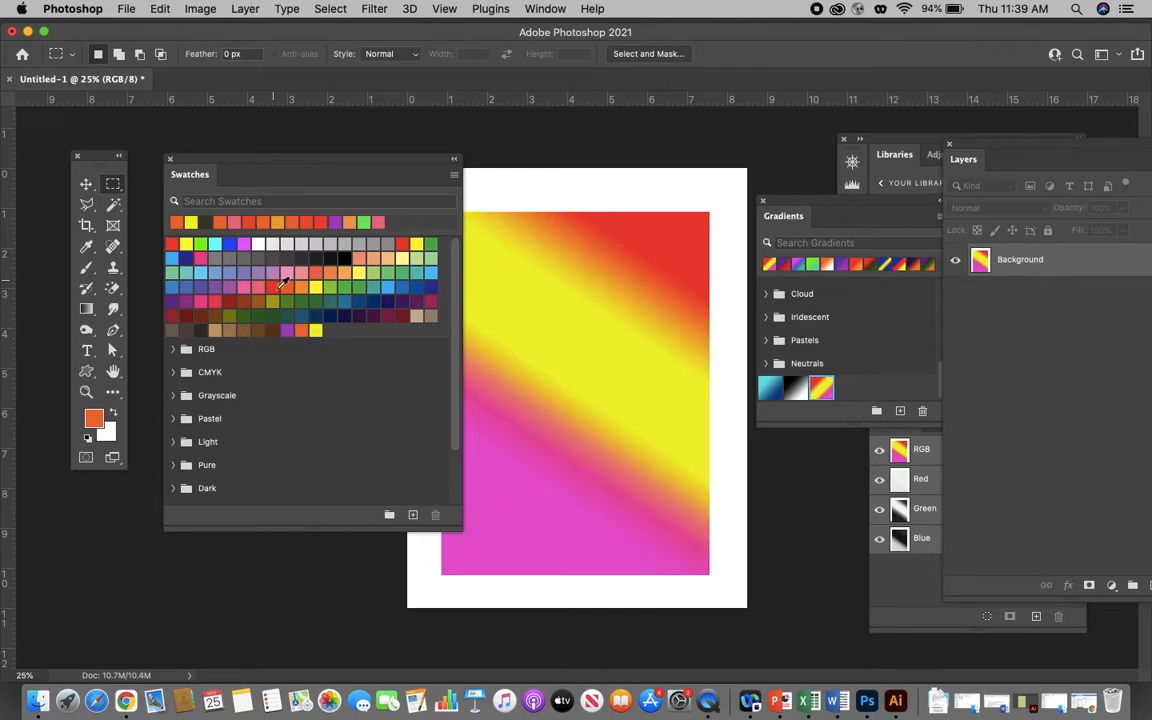
scroll(330, 420, "down", 3)
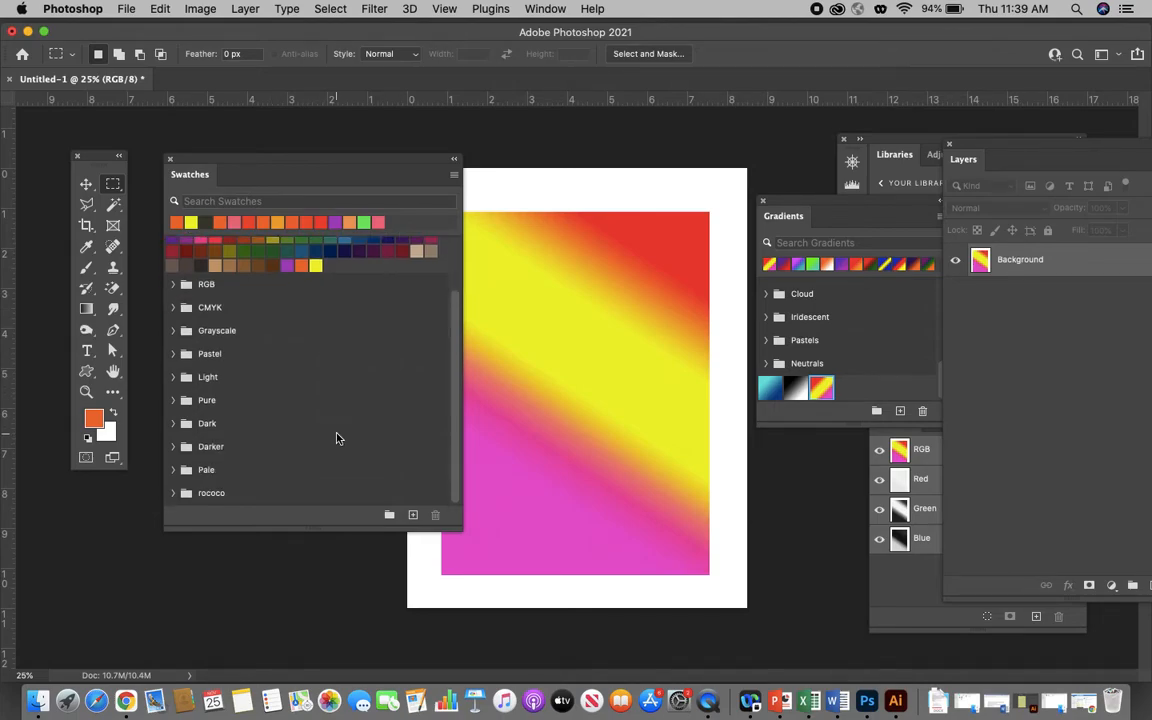
- Create a swatch group named with the owner's first name followed by "custom", and shift the Swatches panel slightly
left_click(389, 516)
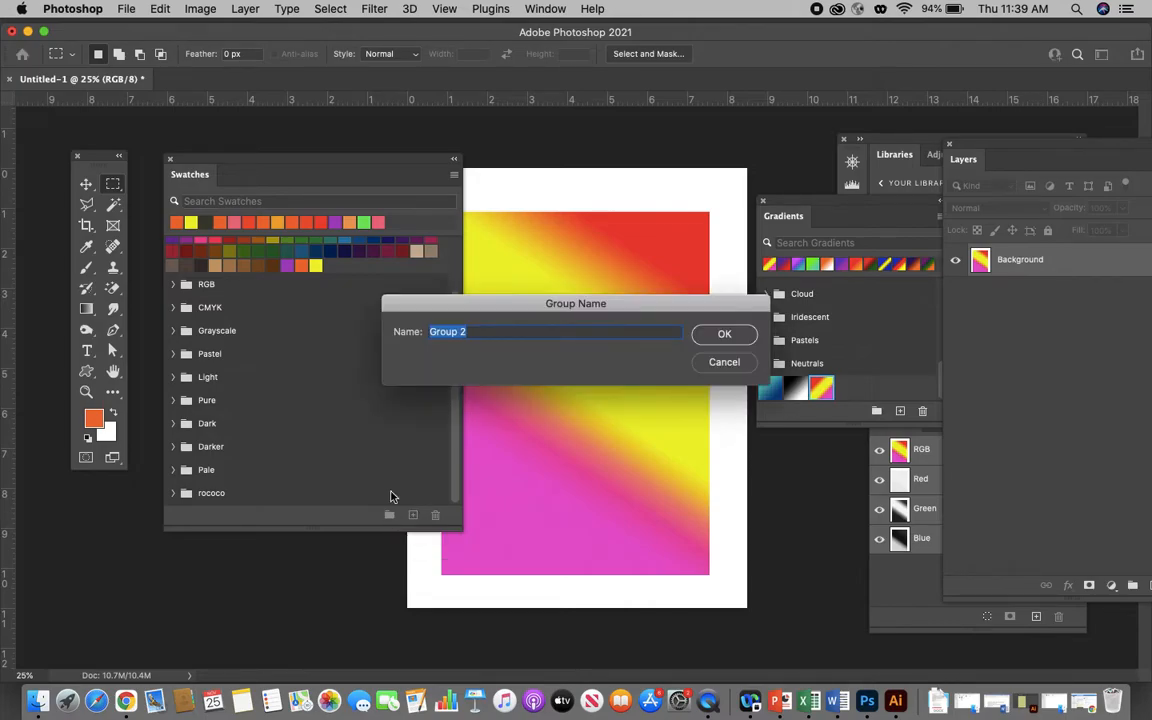
type("Zoran custom")
left_click(708, 334)
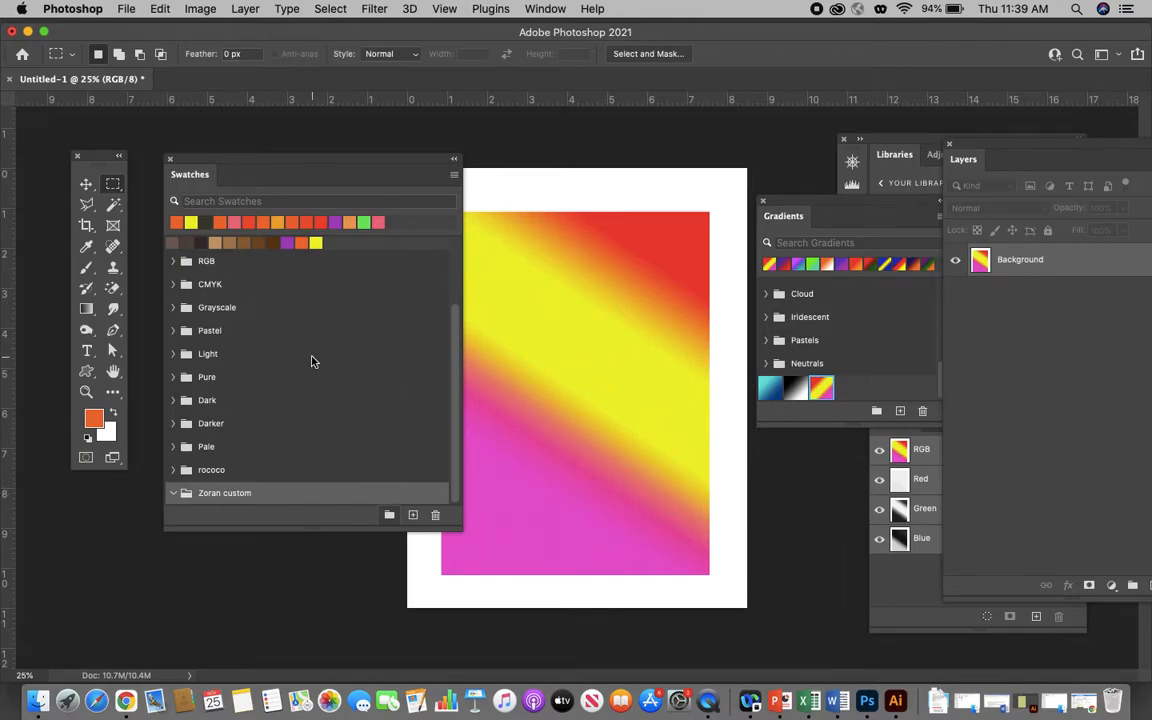
left_click_drag(297, 164, 318, 153)
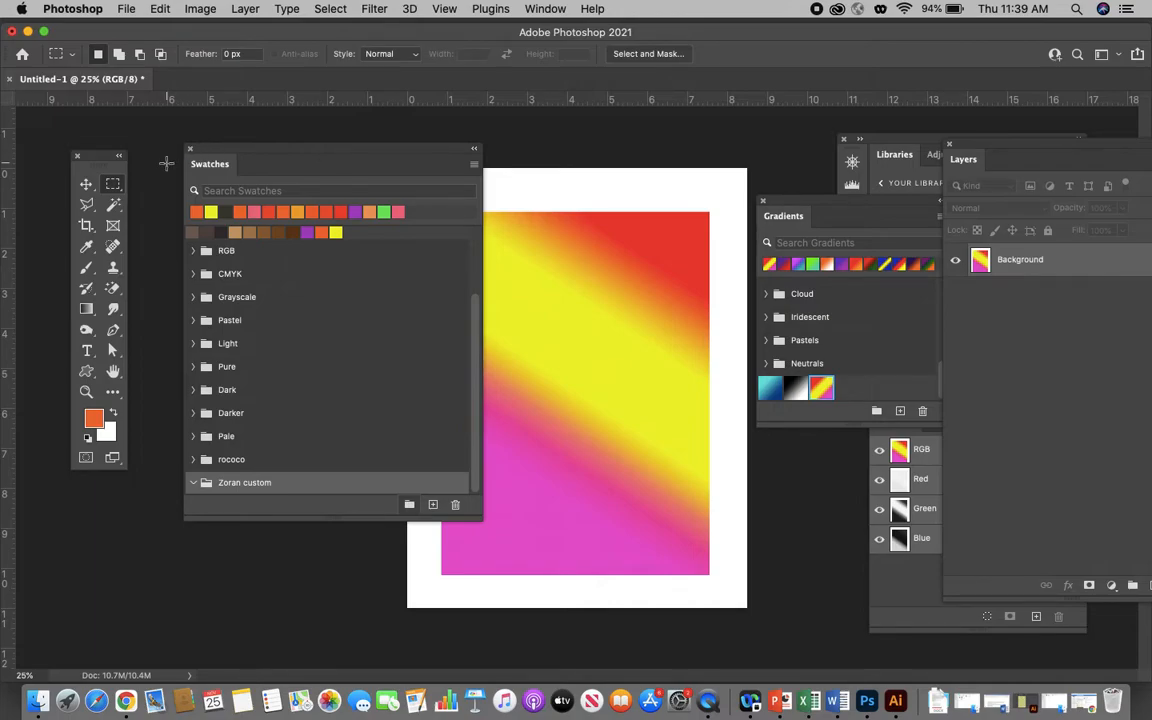
- Sample various orange, yellow, magenta and blended colors across the gradient print with the Eyedropper
left_click(86, 246)
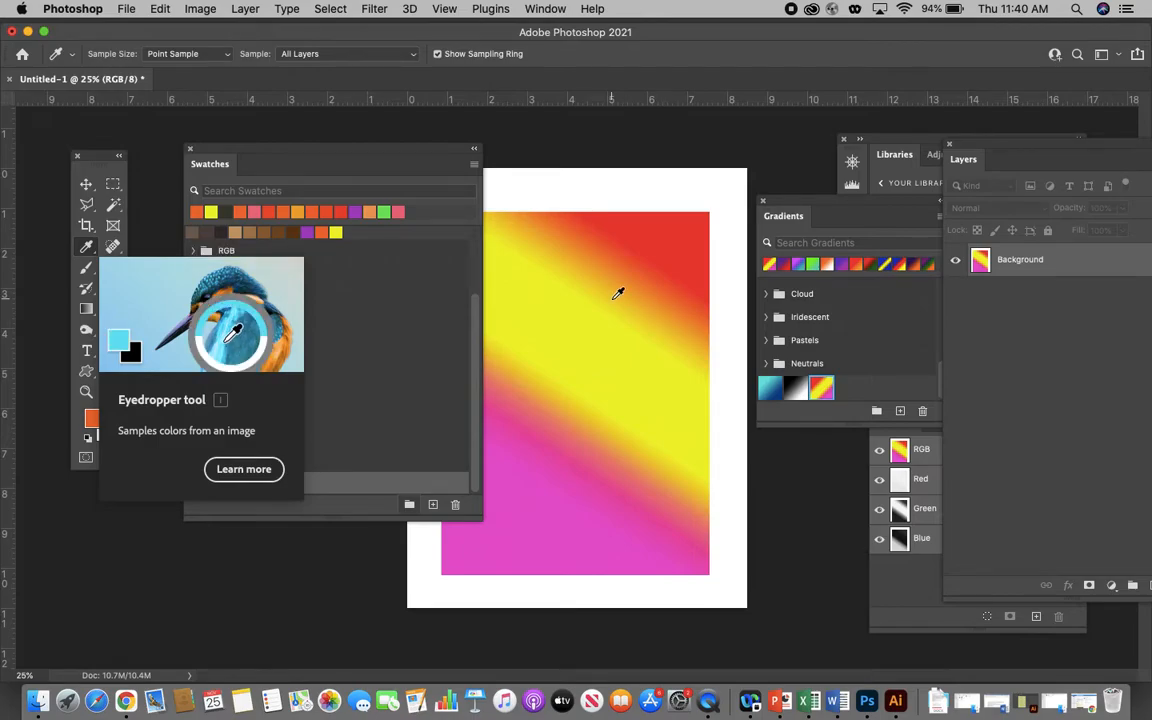
left_click(618, 259)
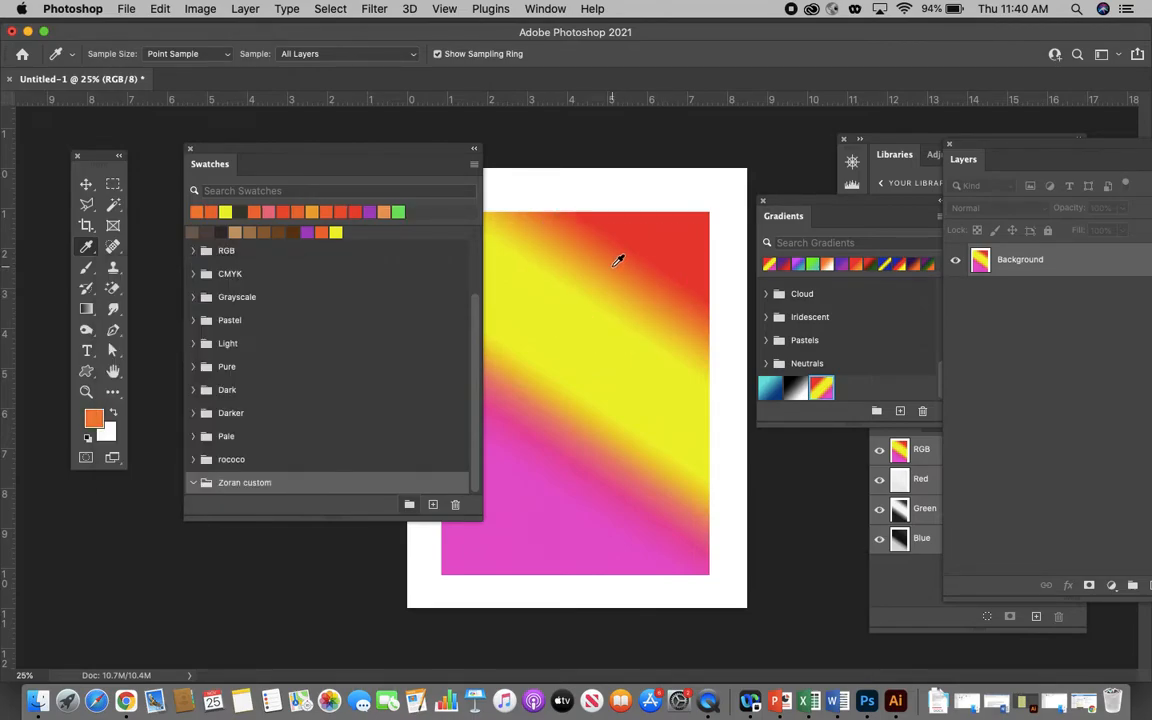
left_click(587, 239)
left_click(634, 341)
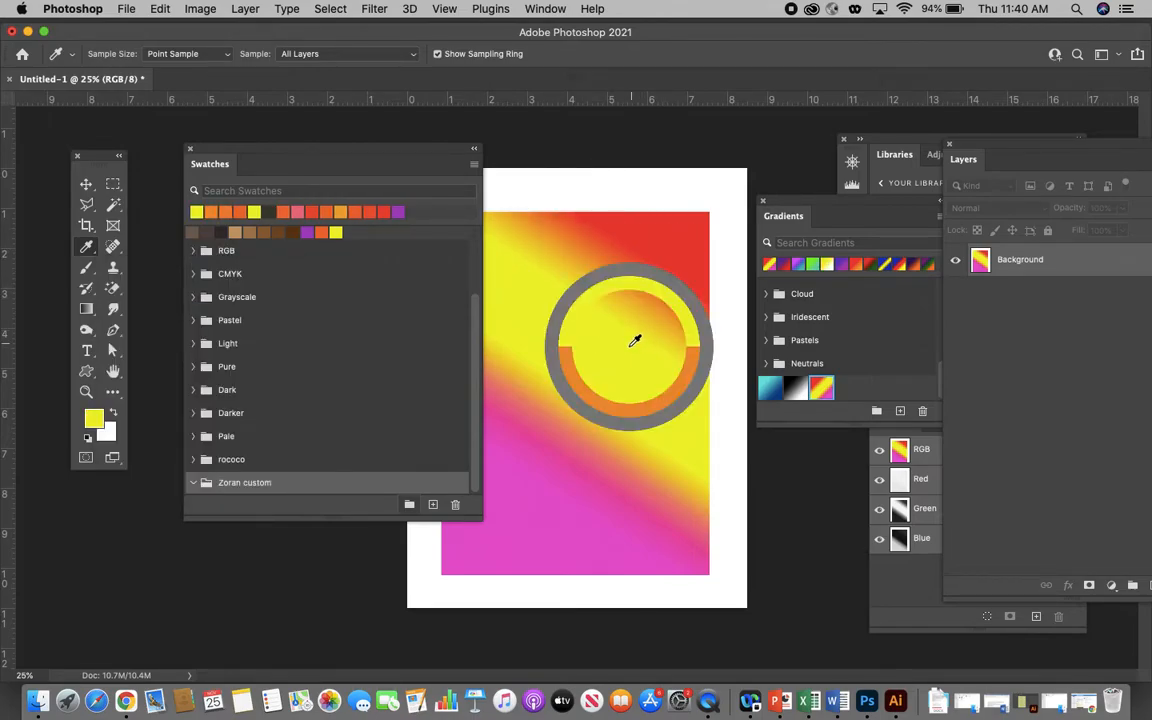
left_click(535, 488)
left_click(563, 460)
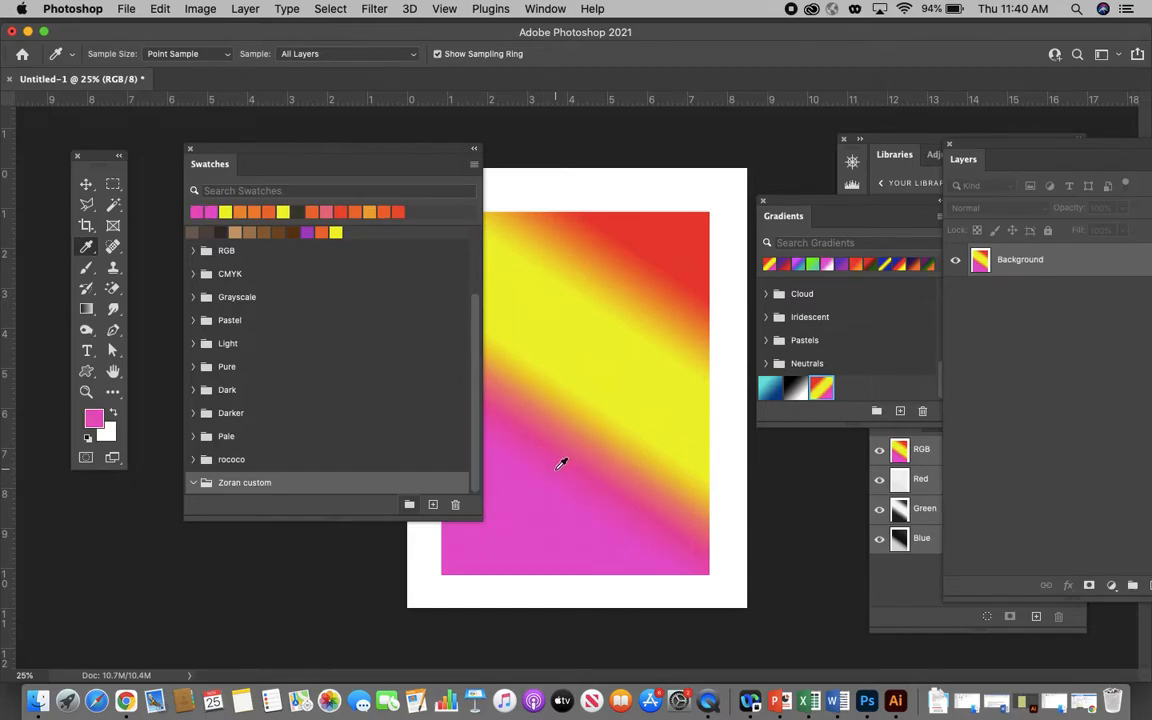
left_click(591, 432)
left_click(594, 414)
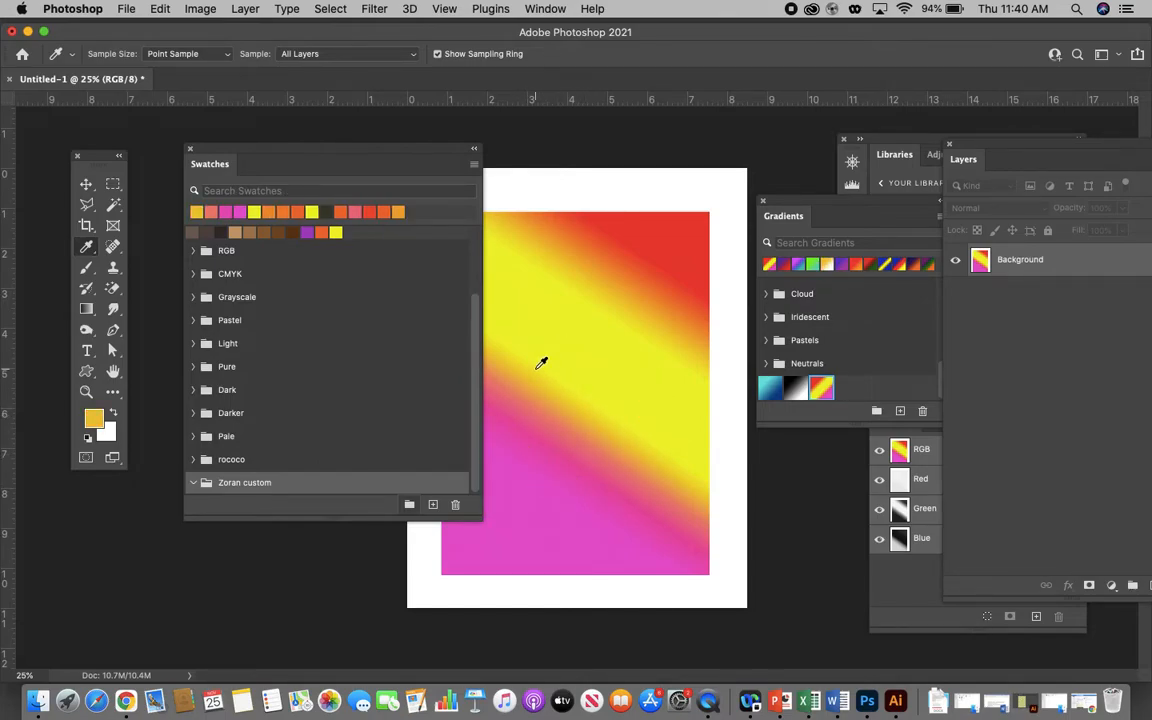
left_click(540, 362)
left_click(579, 319)
left_click(571, 265)
left_click(595, 256)
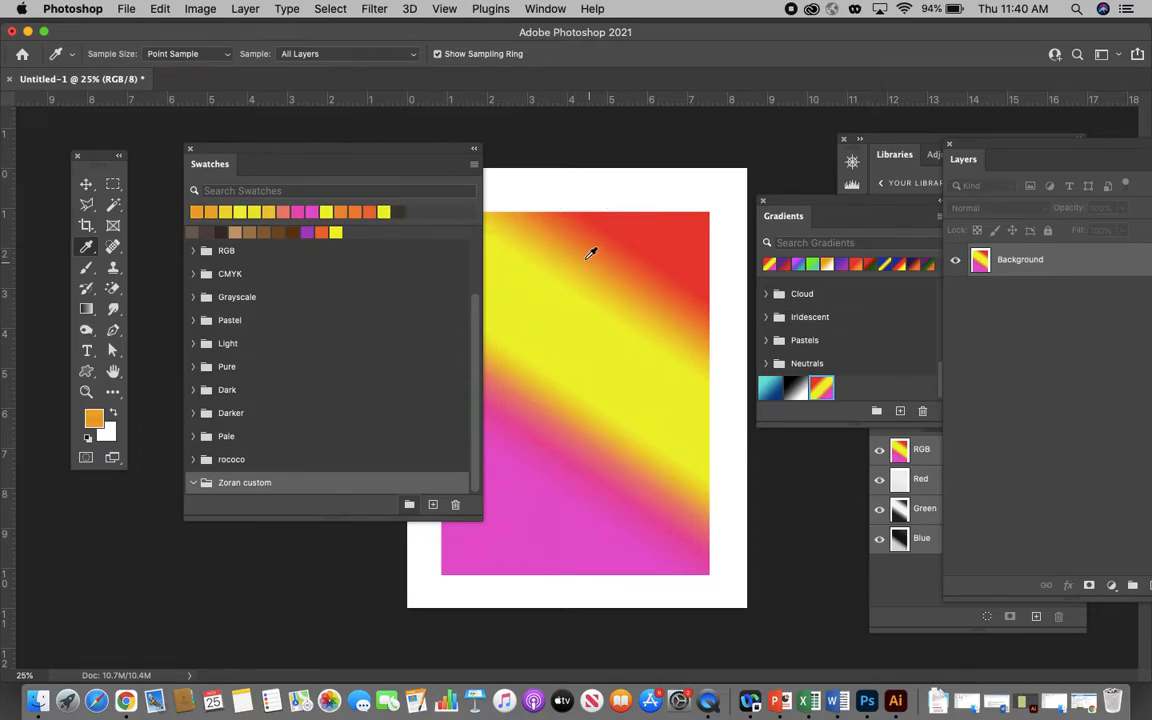
- Sample an orange between the gradient's yellow and red bands and save it as swatch "peach" in the new custom group
left_click(585, 255)
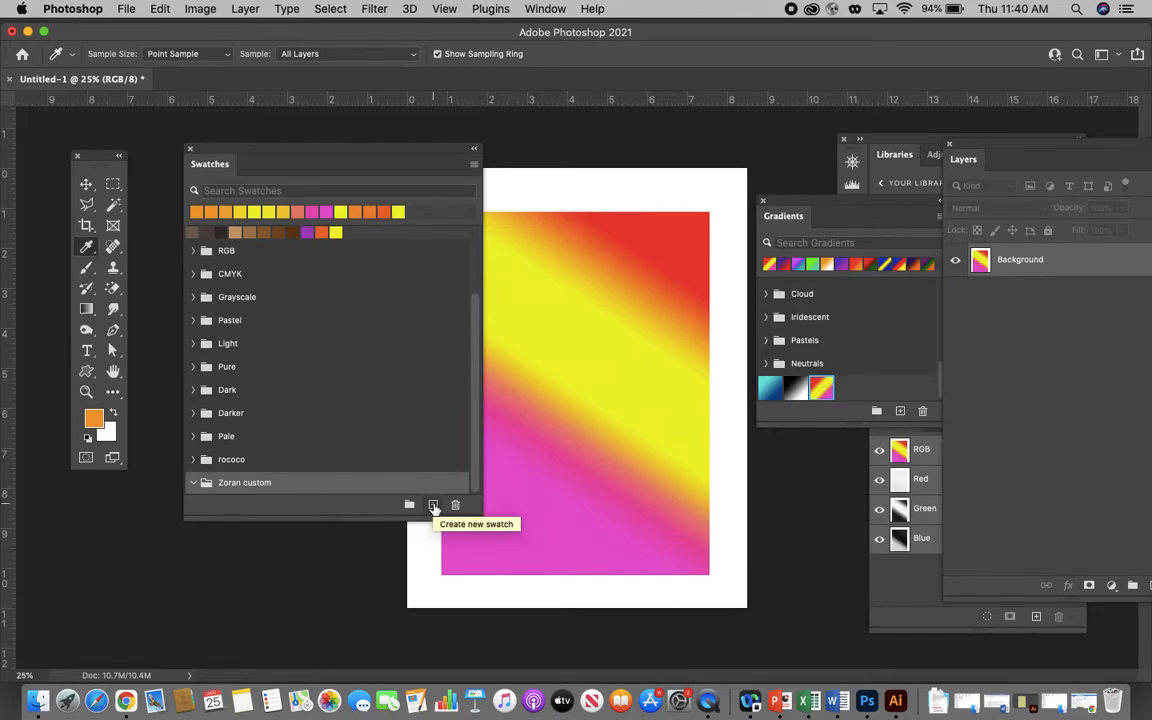
left_click(433, 506)
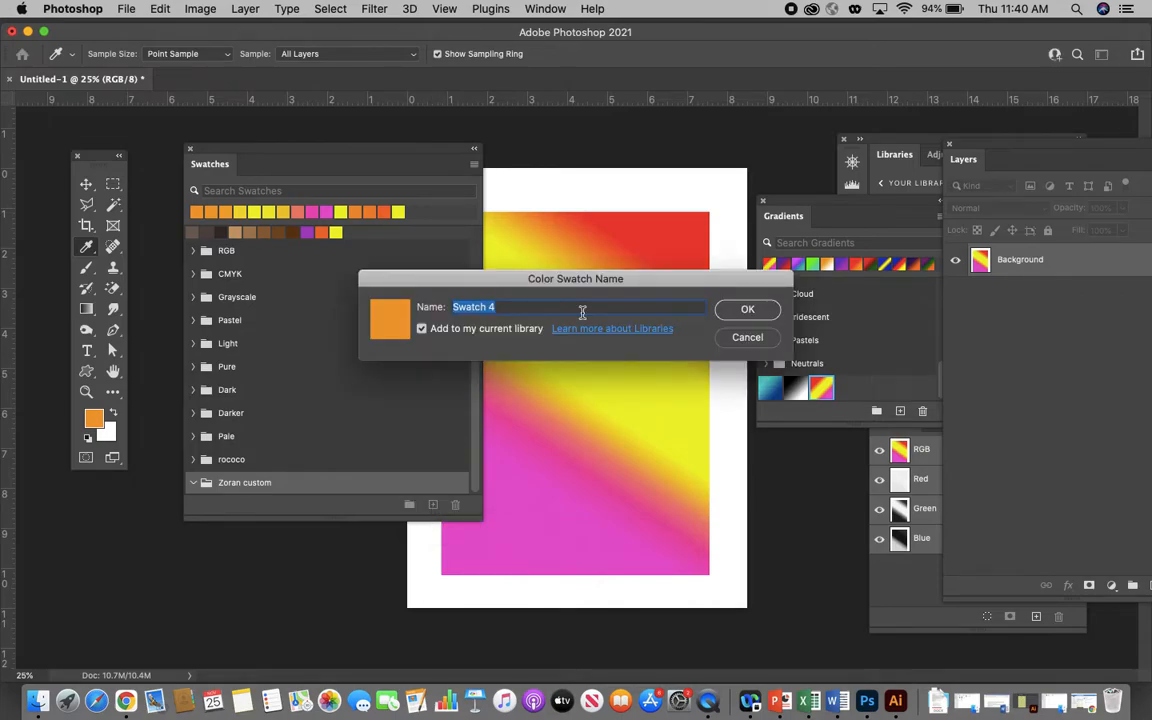
type("peach")
left_click(762, 312)
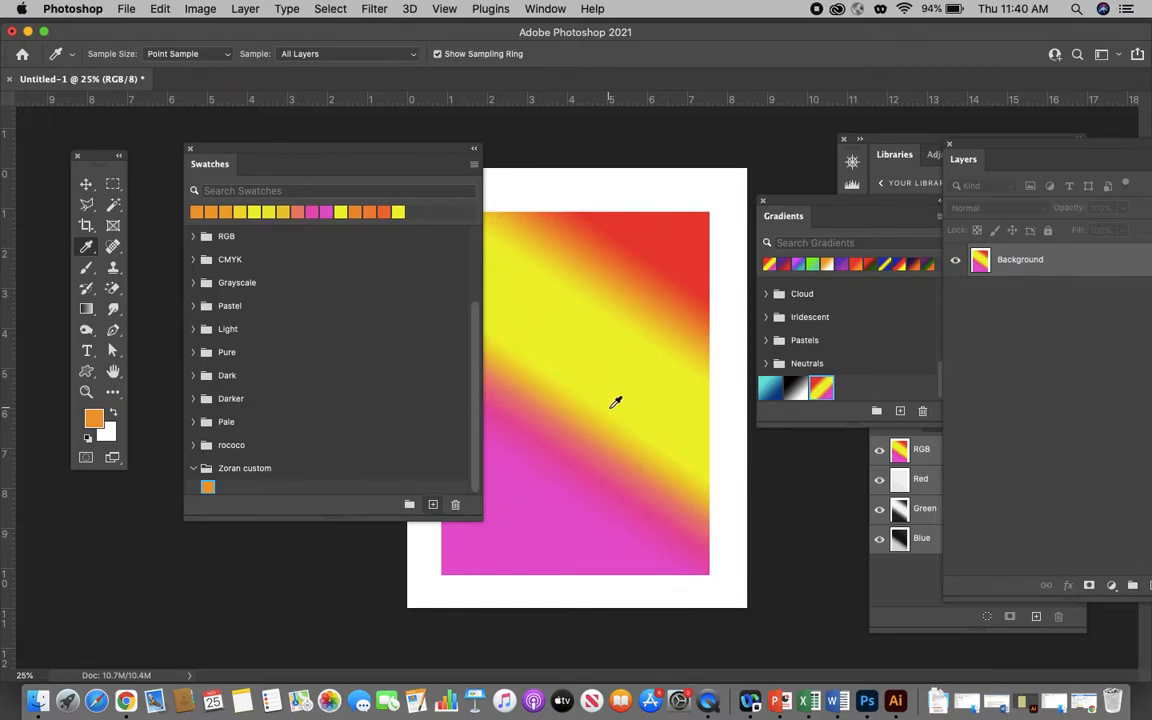
- Sample the magenta from the lower part of the gradient and save it as a pink swatch in the custom group
left_click(532, 453)
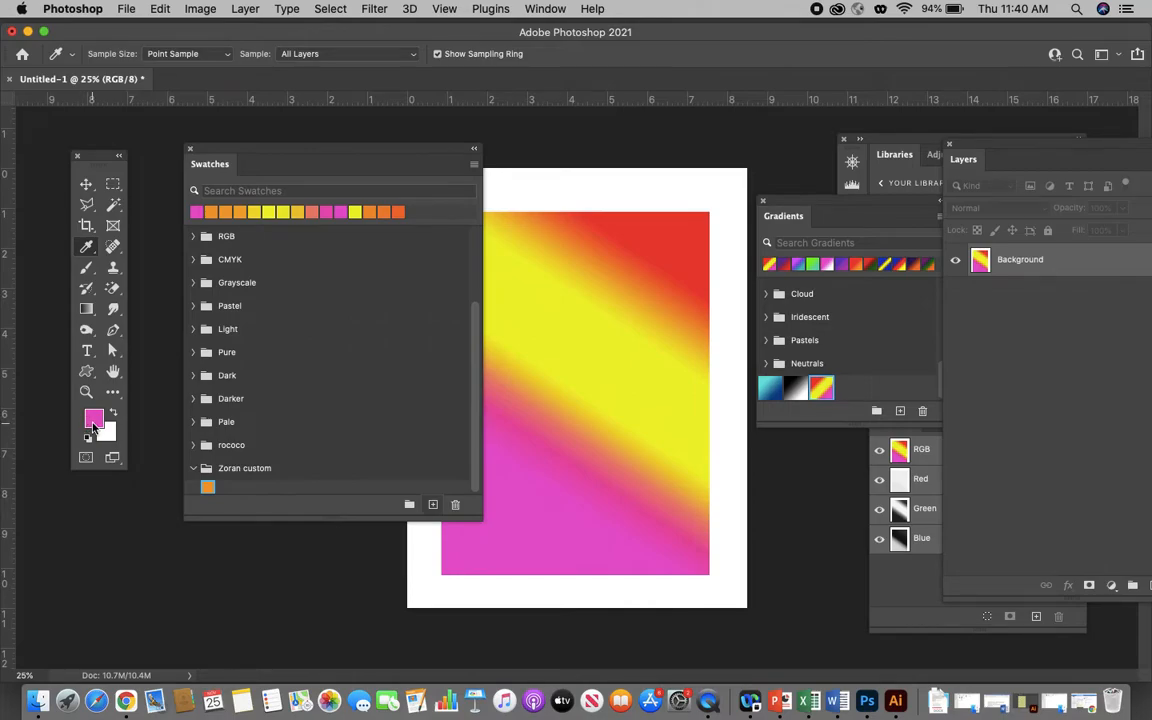
left_click(433, 505)
type("pink")
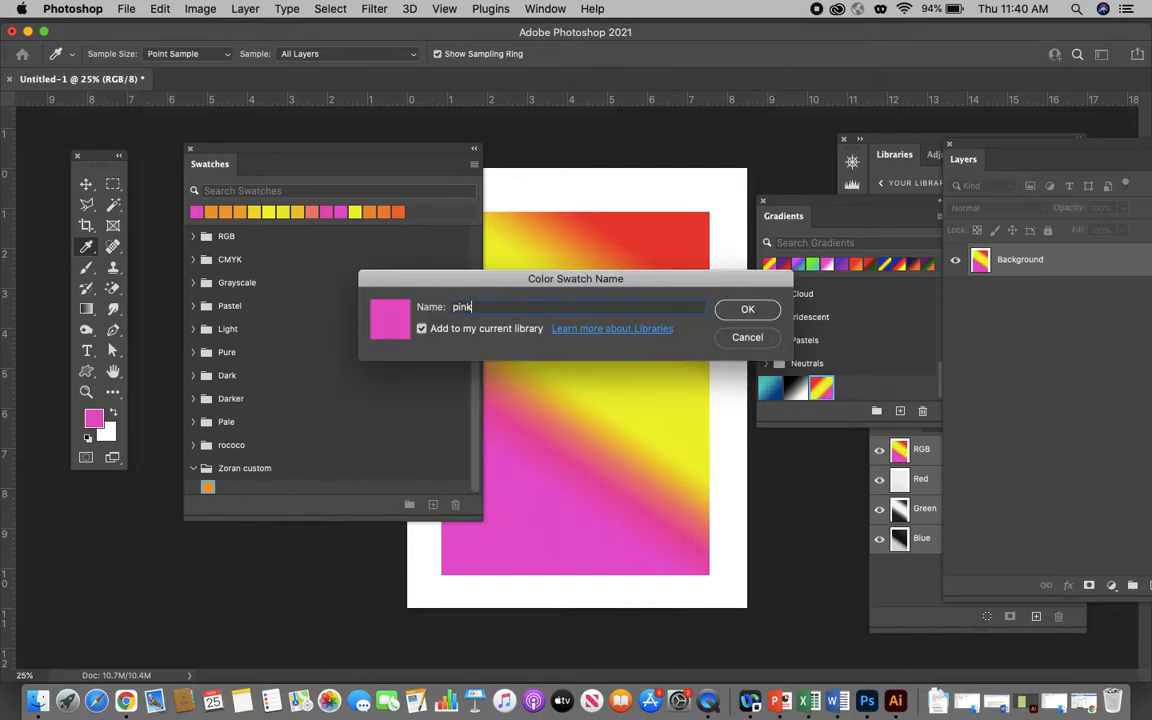
left_click(742, 309)
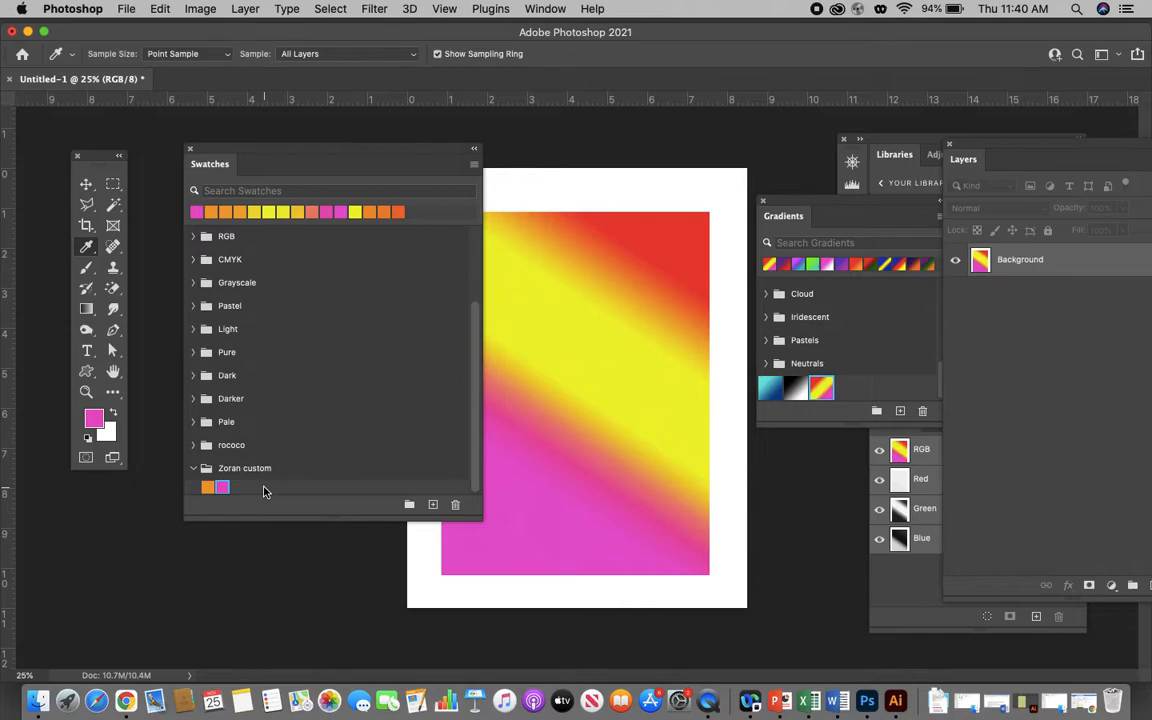
- Change the foreground color to a paler tint of the magenta and save it as swatch "light pink" in the custom group
left_click(97, 421)
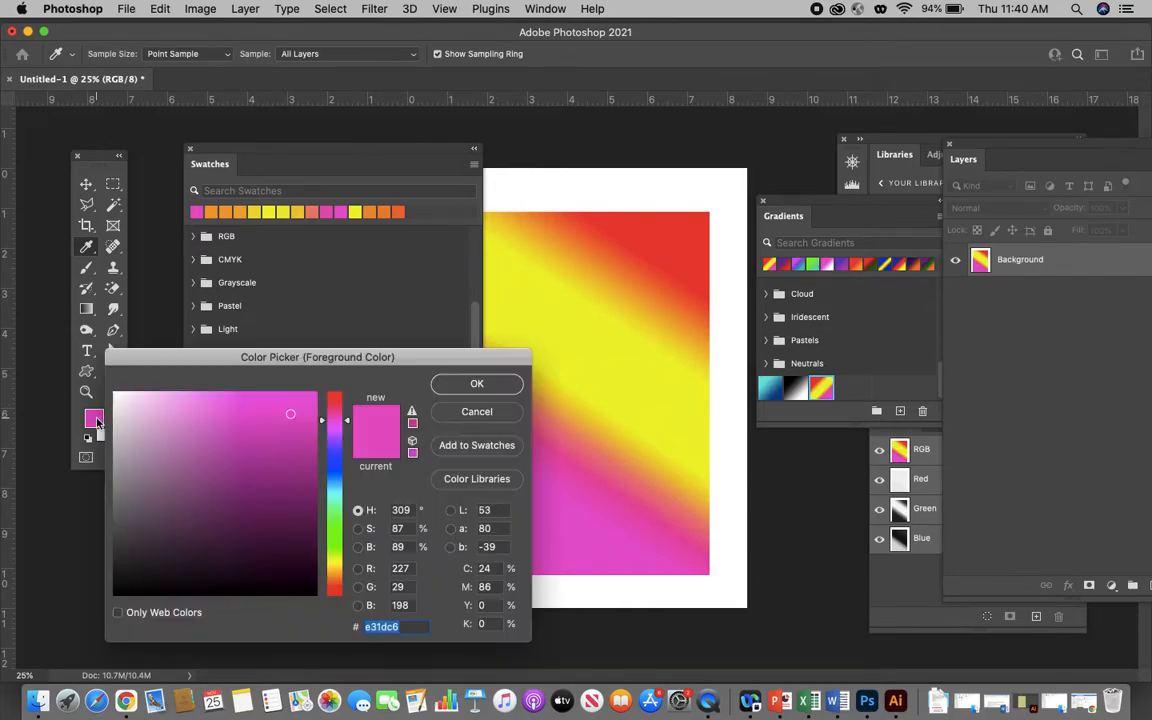
left_click(191, 407)
left_click(175, 427)
left_click(190, 408)
left_click(477, 384)
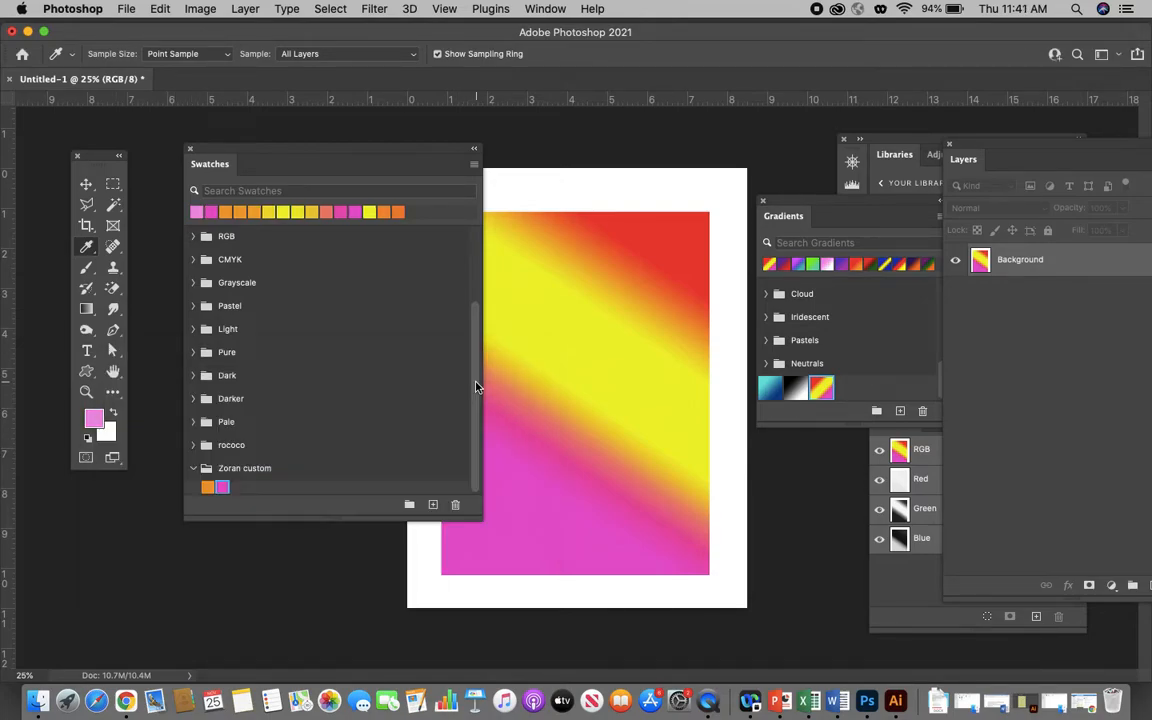
left_click(433, 506)
type("l")
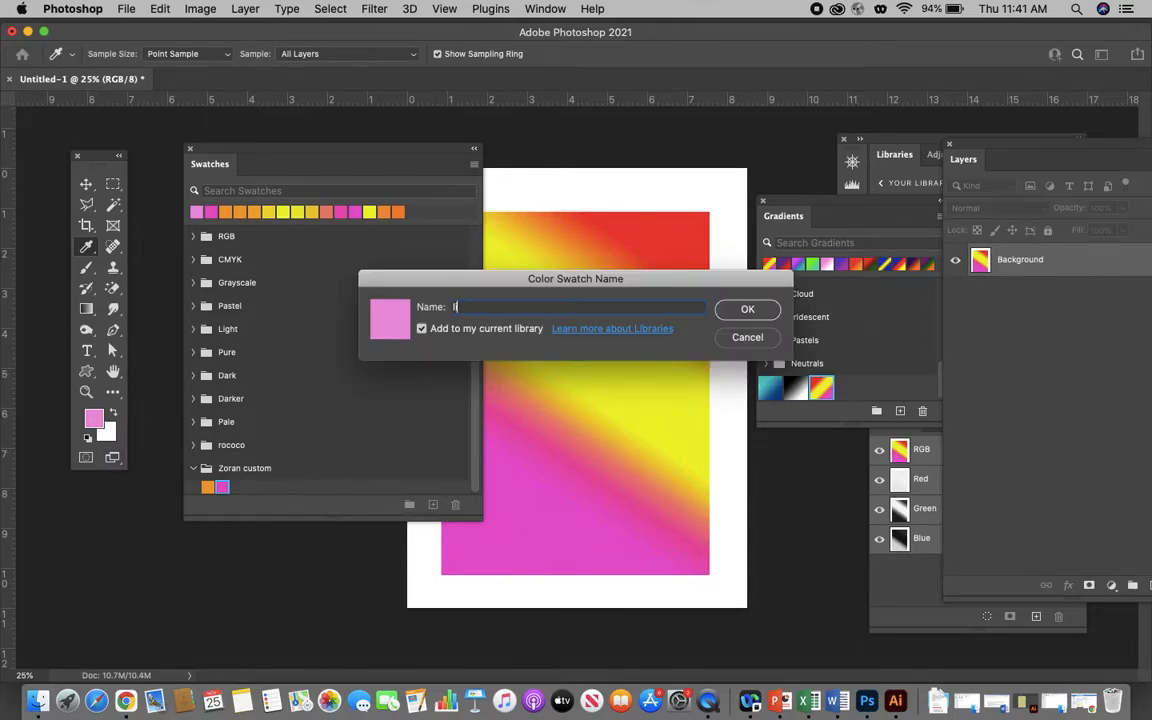
type("ight pink")
left_click(745, 309)
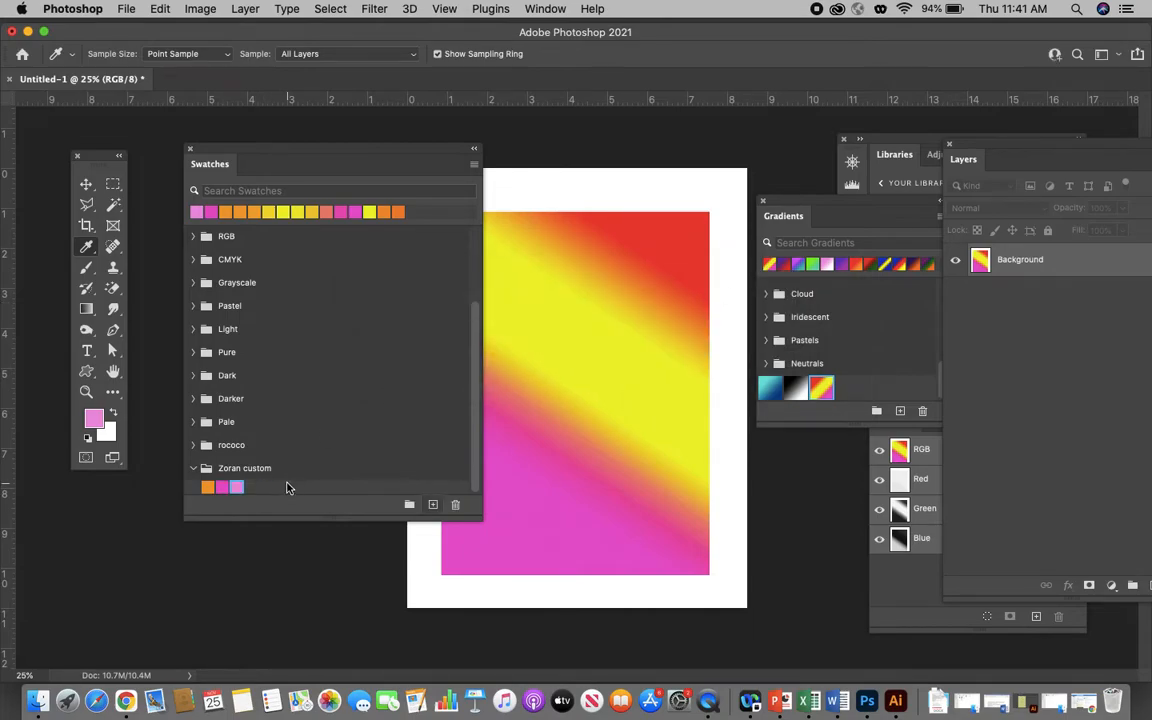
left_click(200, 470)
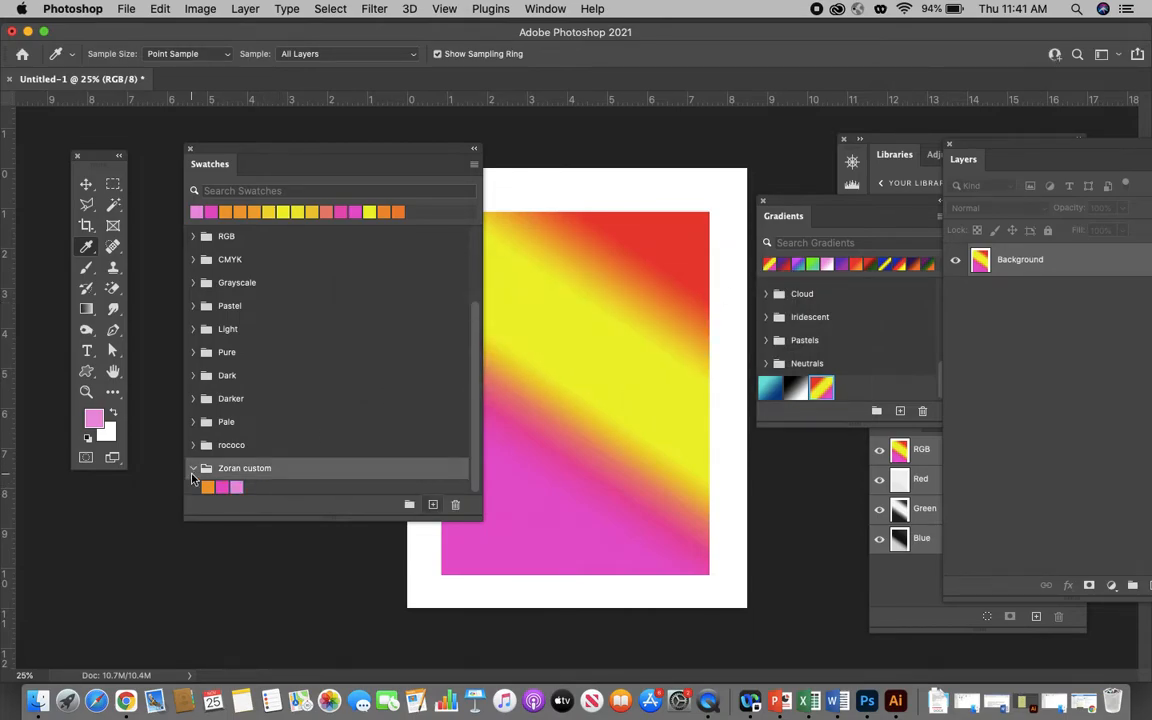
left_click(195, 468)
left_click(194, 484)
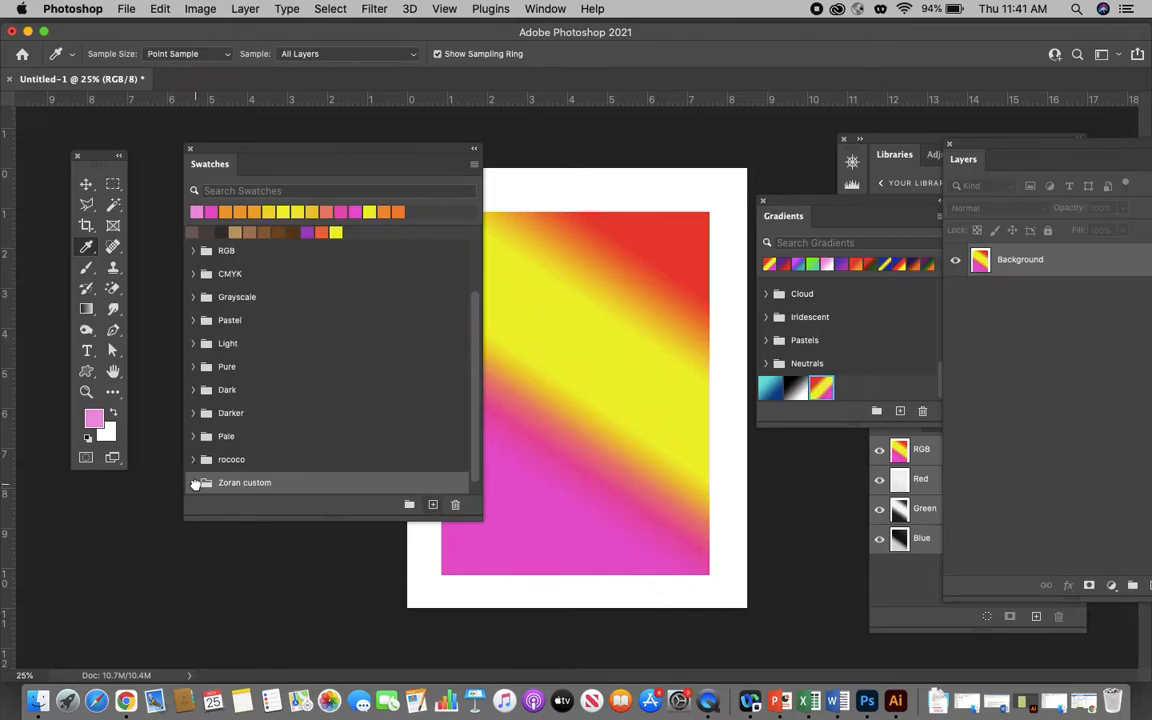
scroll(311, 420, "down", 1)
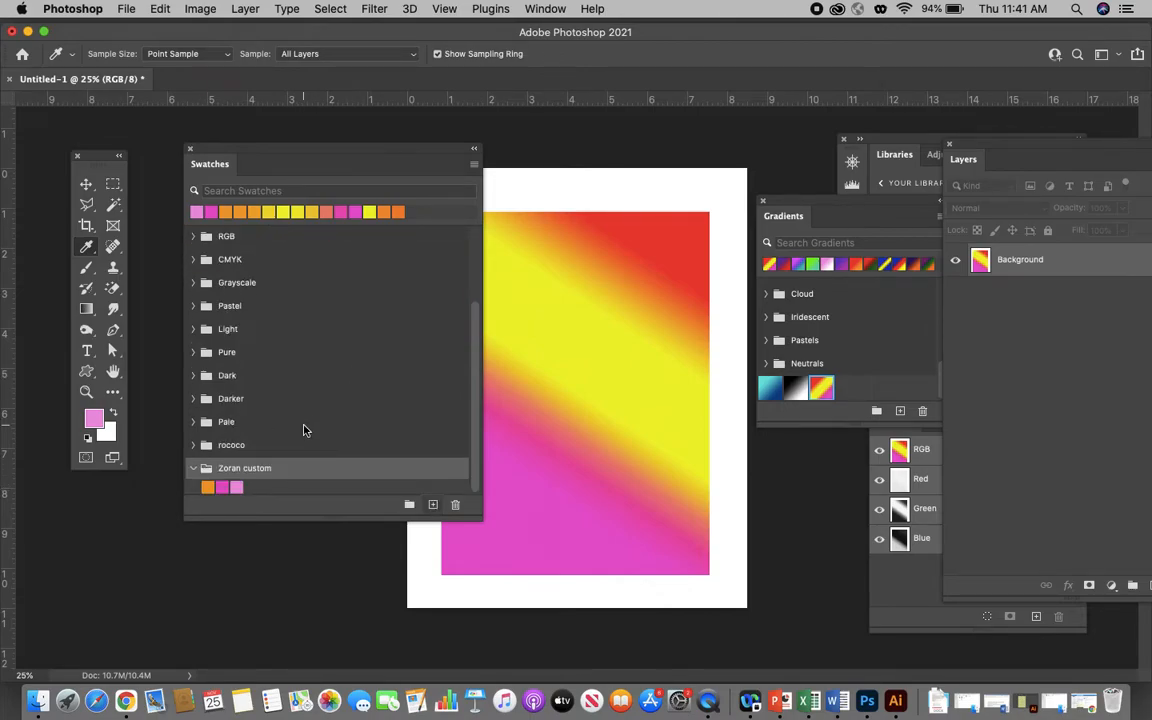
scroll(311, 380, "up", 3)
scroll(310, 380, "down", 3)
- Select all three swatches in the custom group, review the swatch export options, and shift the Swatches panel closer to the tools
left_click(475, 165)
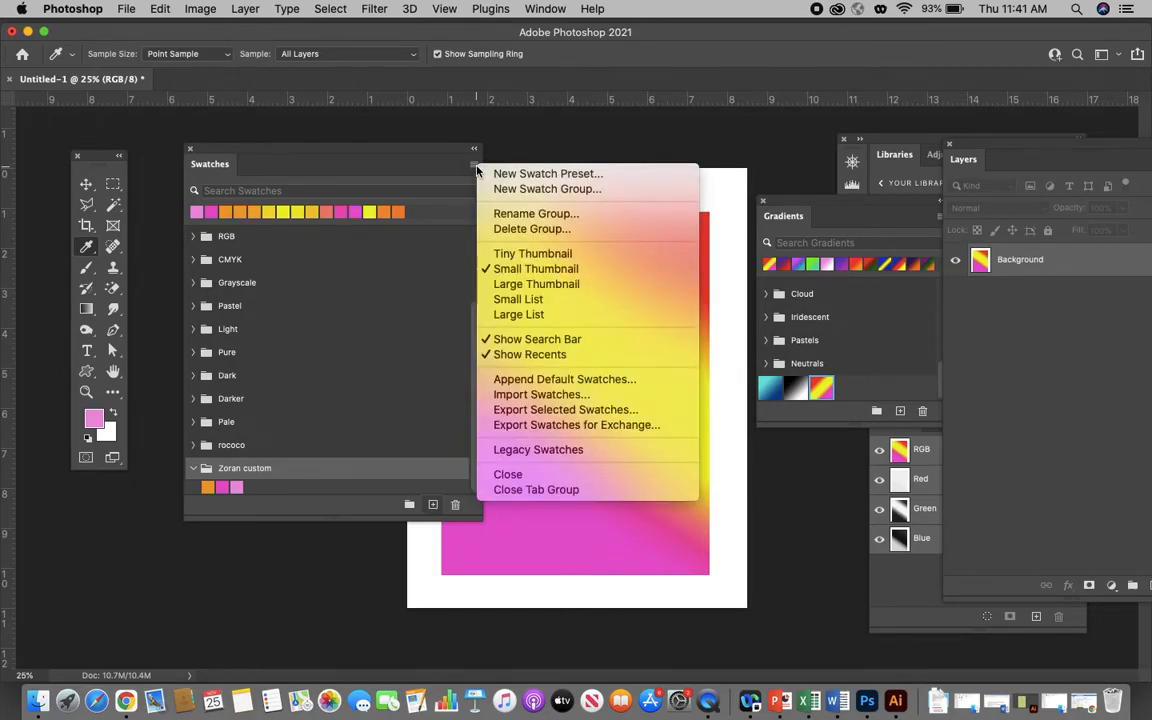
left_click(206, 487)
left_click(206, 487)
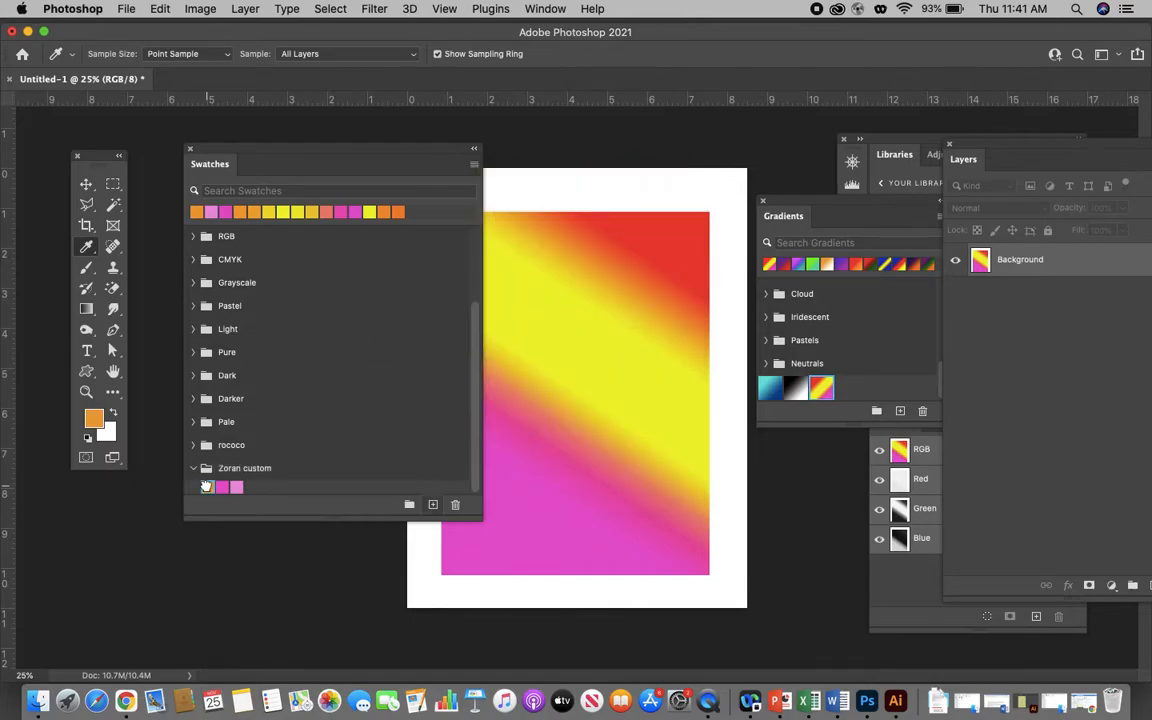
left_click(475, 165)
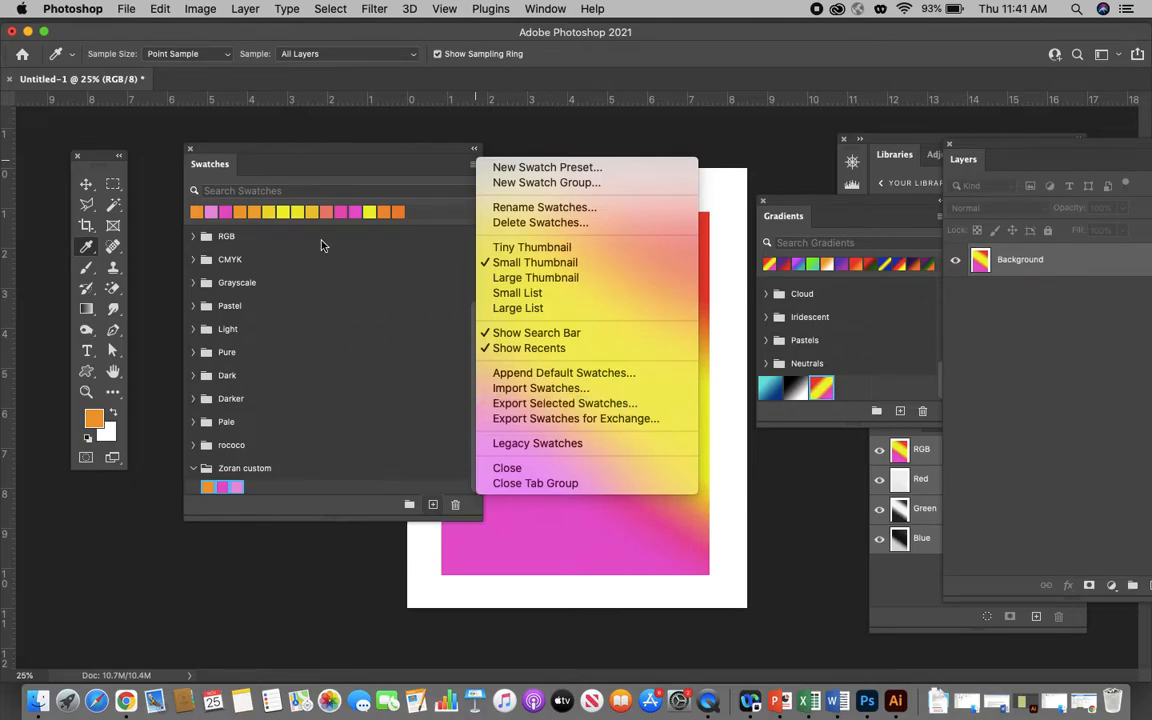
left_click(311, 156)
left_click_drag(312, 155, 278, 145)
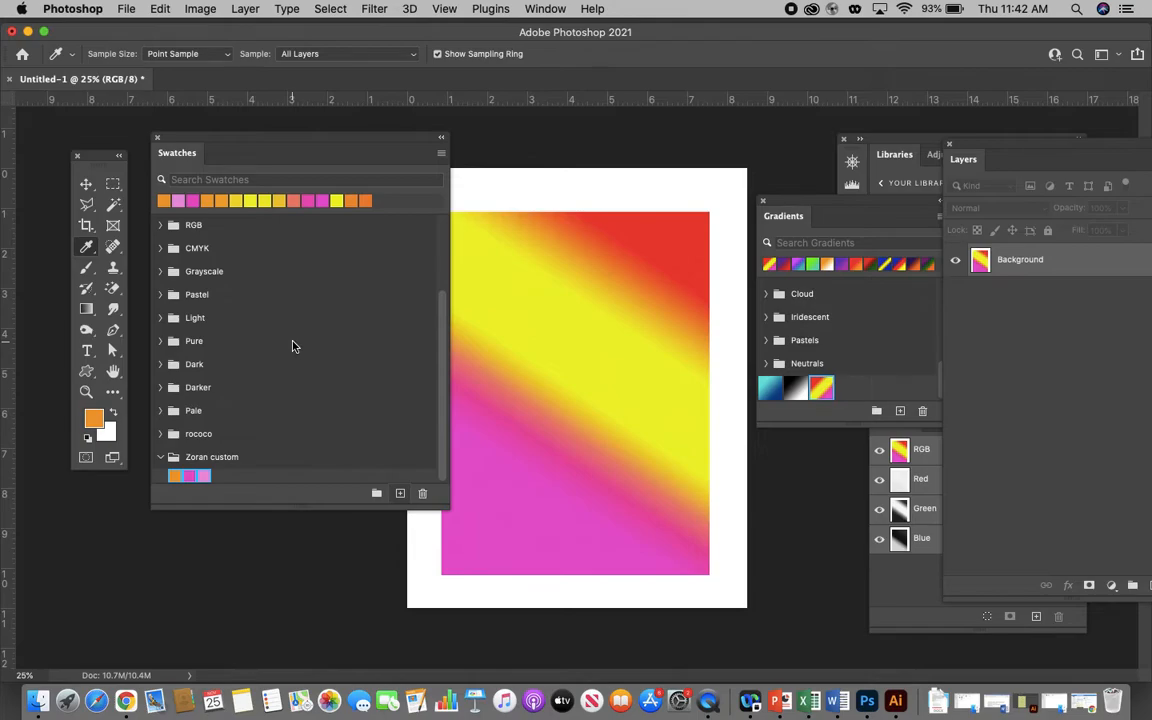
- Minimize the Photoshop window, open the Phorshopprints folder on the desktop, and open the "eye" image with Adobe Photoshop 2021
left_click(28, 31)
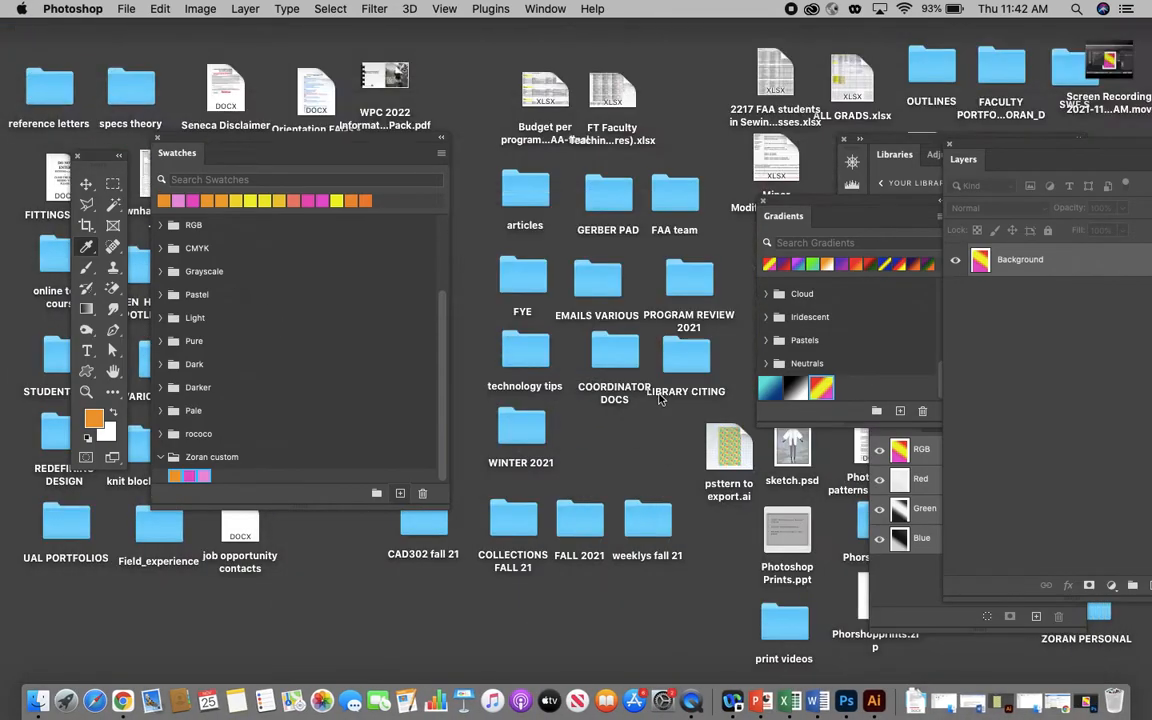
left_click(619, 438)
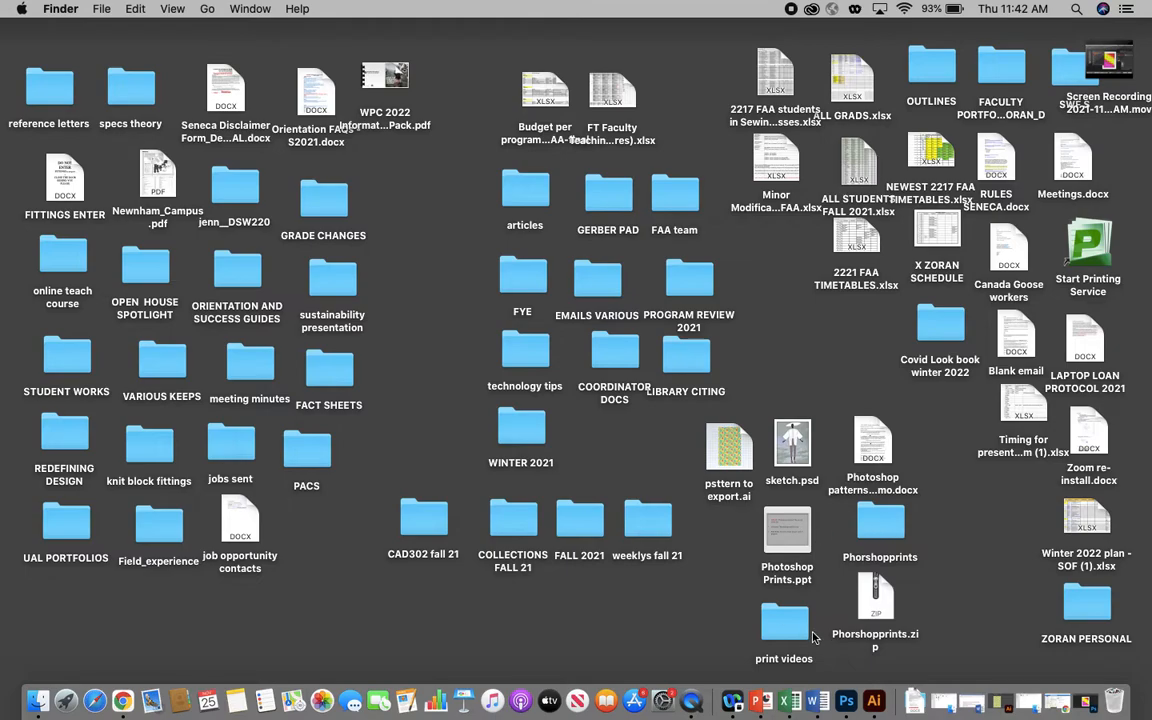
double_click(880, 522)
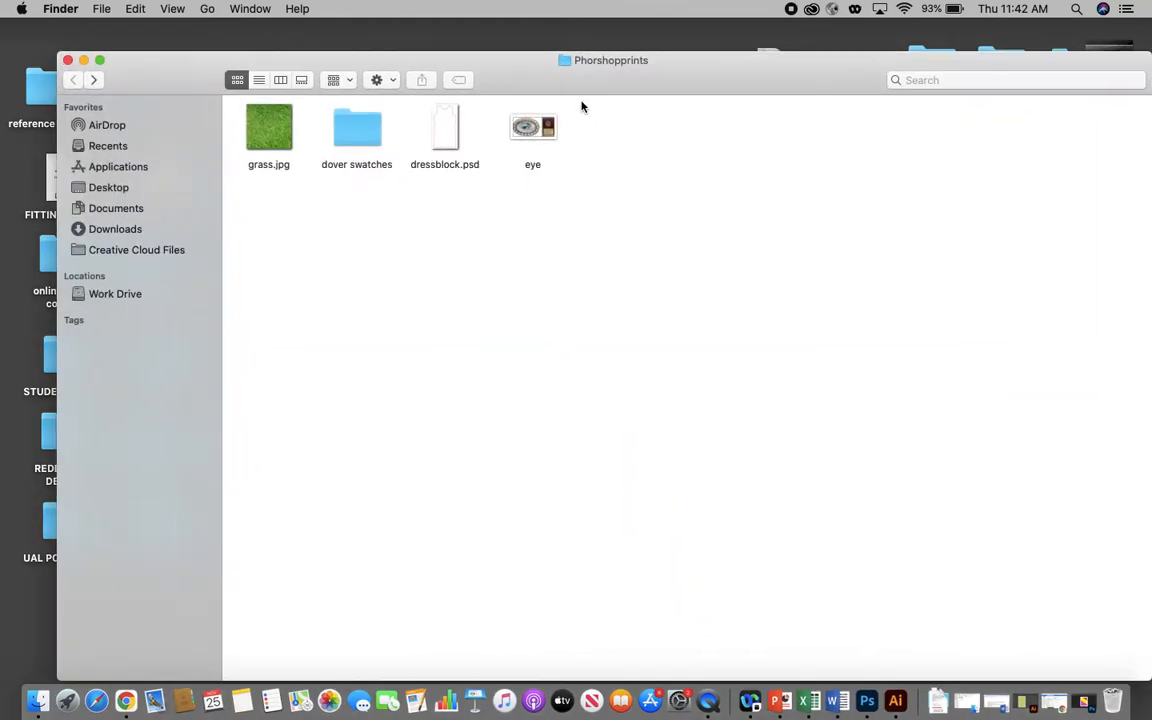
left_click(528, 124)
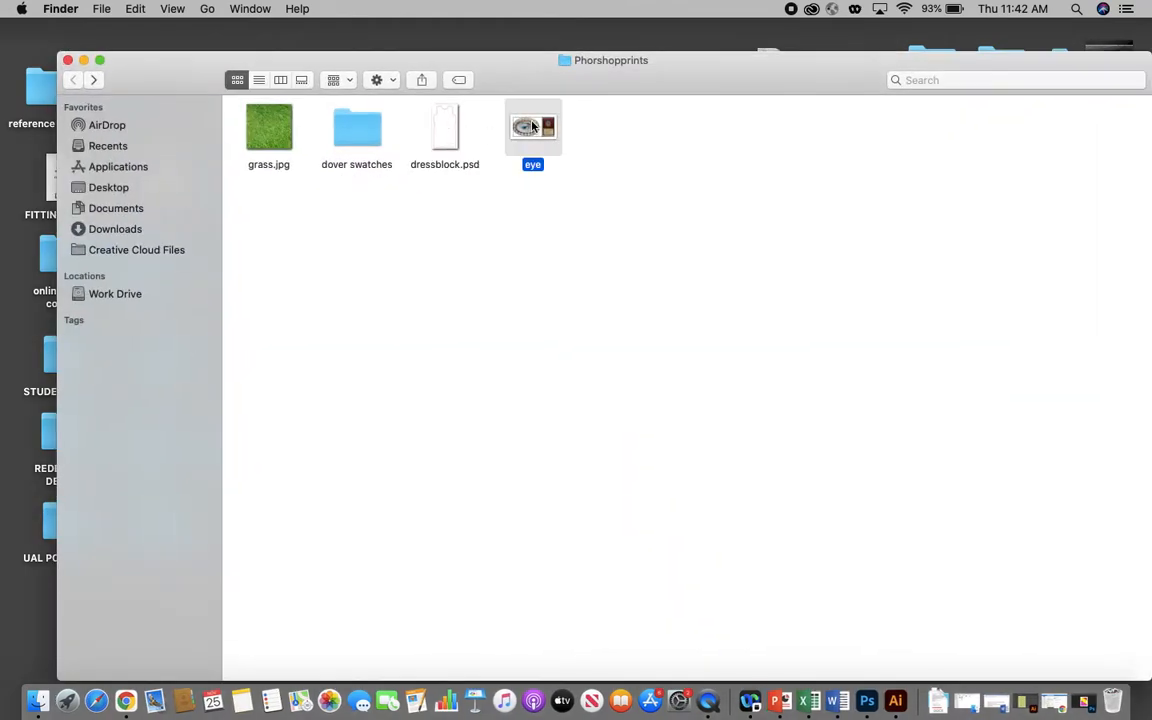
right_click(531, 120)
mouse_move(604, 149)
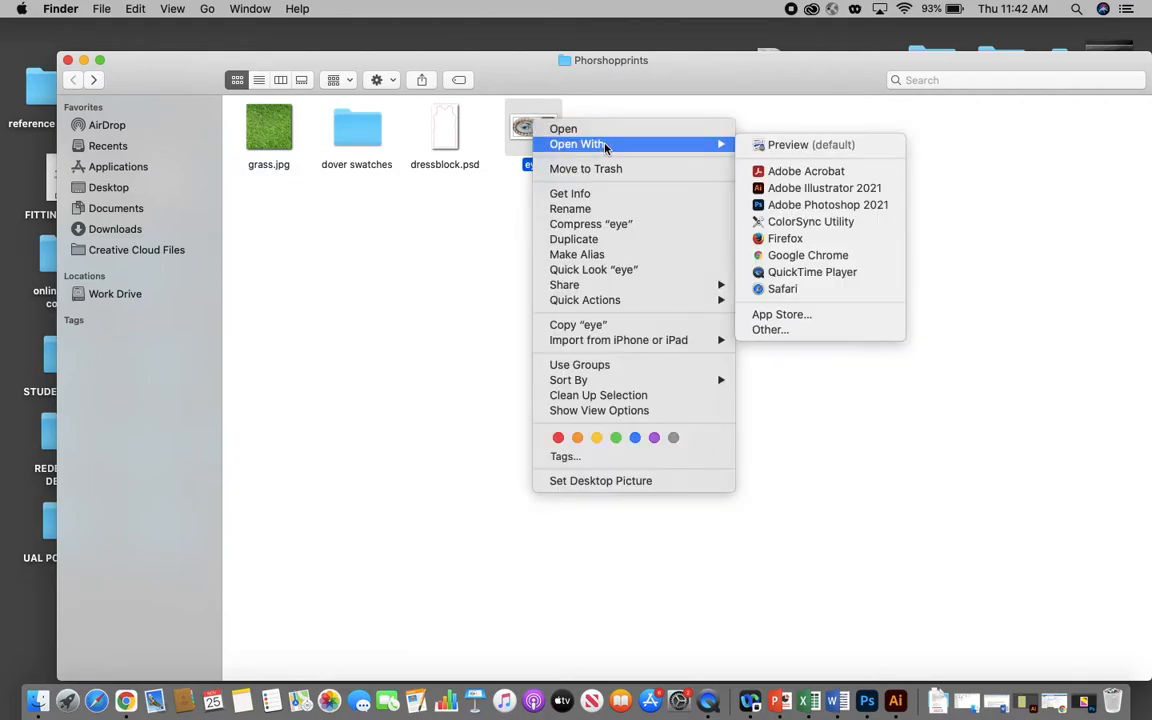
left_click(784, 206)
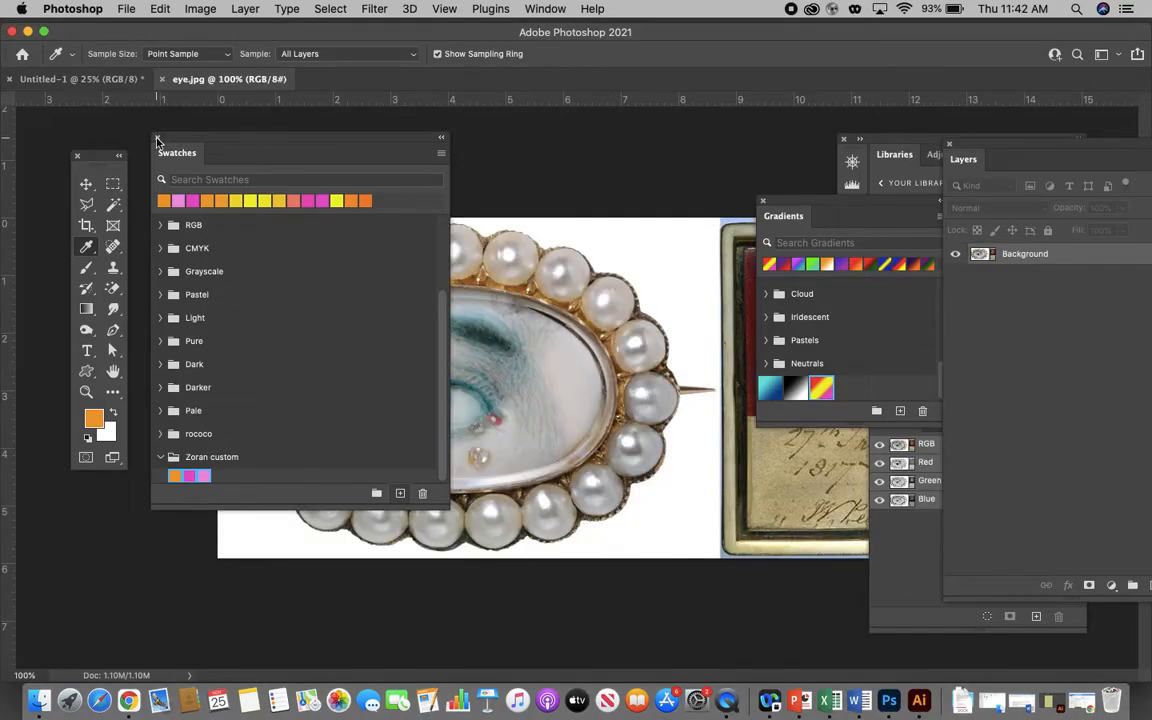
- Close the Swatches, Gradients and Libraries panels and move the Layers panel clear of the eye image
left_click(157, 137)
left_click(765, 203)
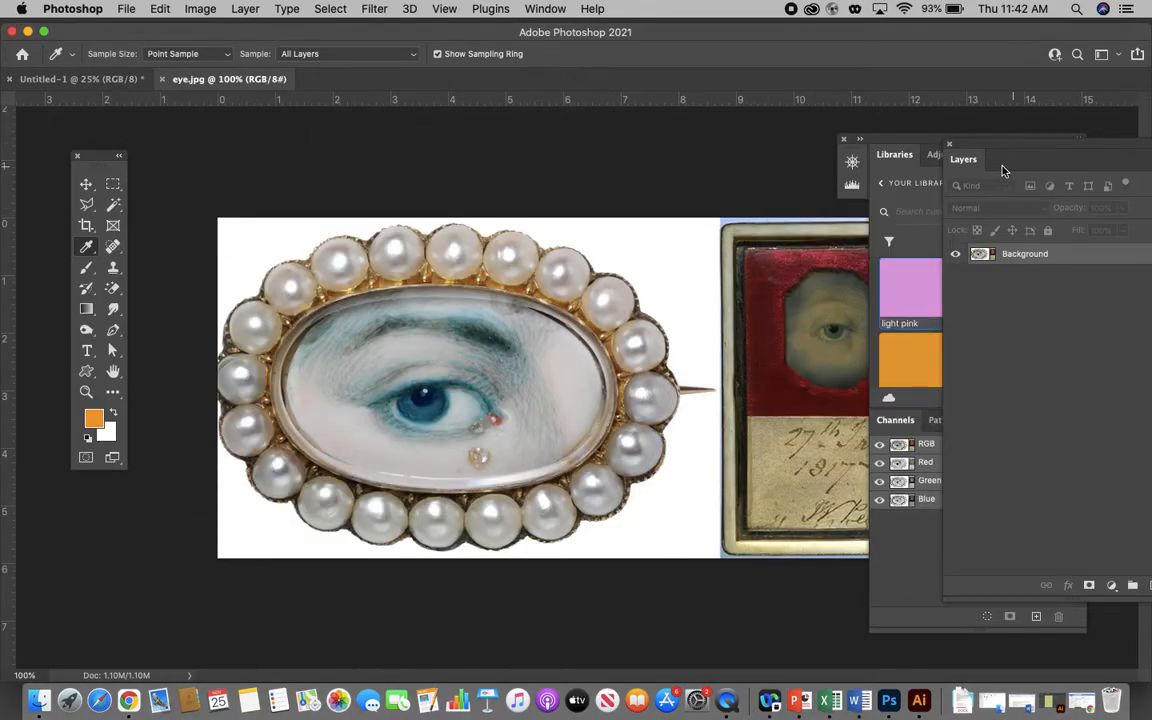
left_click(846, 139)
left_click_drag(997, 147, 1011, 147)
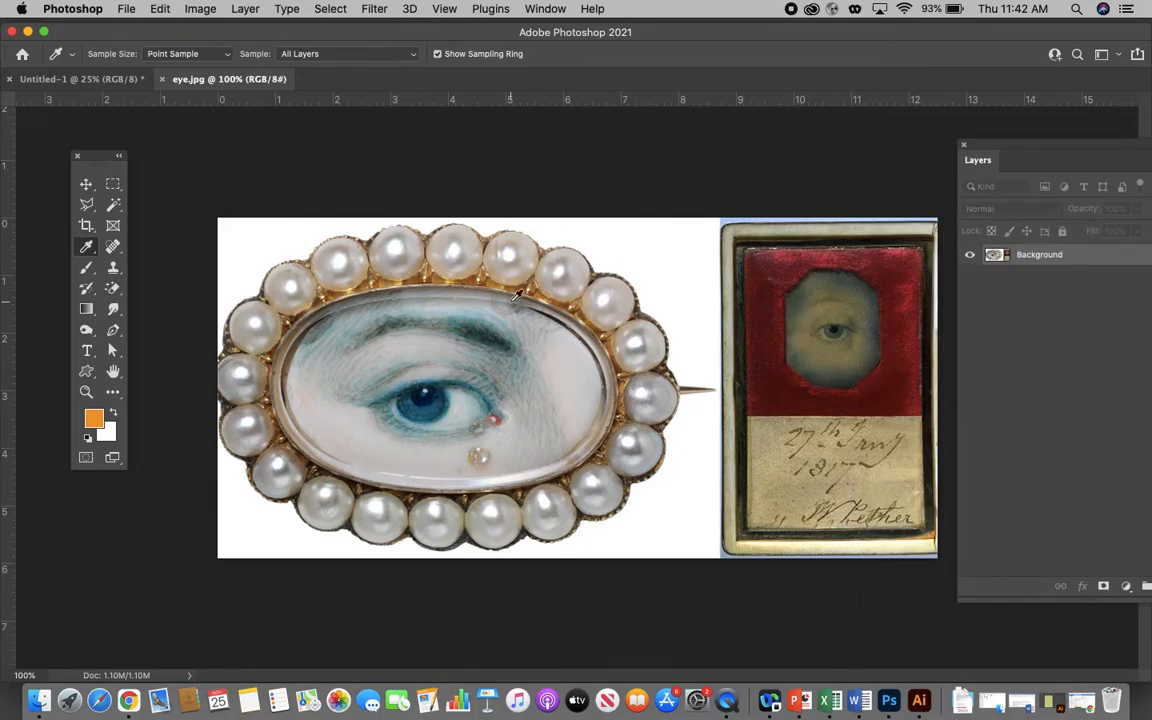
- Marquee-select the pearl-framed eye brooch and crop the image to it, excluding the red framed miniature
left_click(112, 184)
left_click_drag(219, 218, 715, 651)
left_click(200, 9)
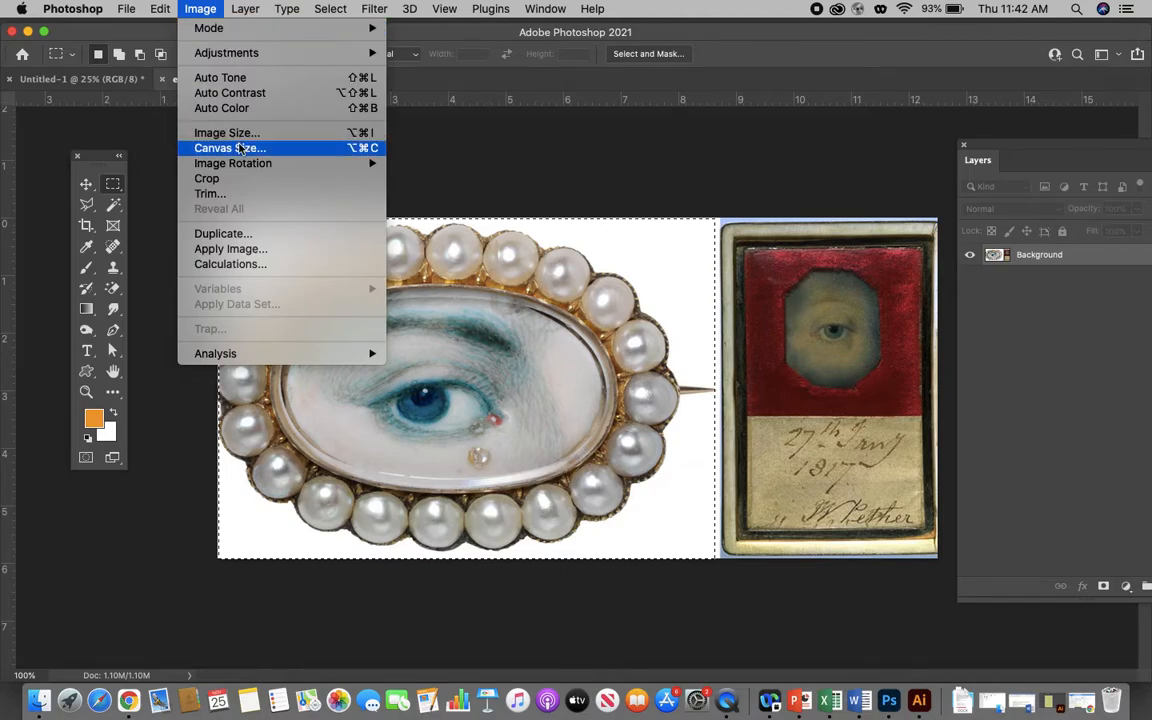
left_click(206, 178)
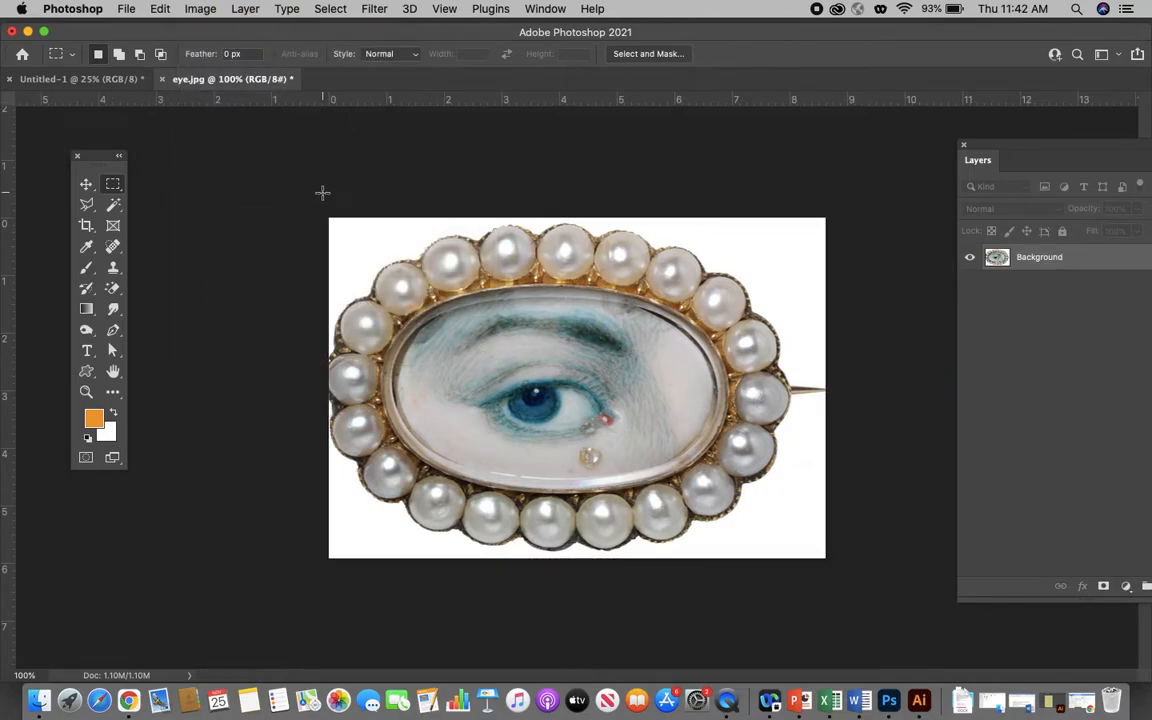
- Select the whole cropped brooch image and define it as a pattern named "eye"
left_click(330, 9)
left_click(326, 31)
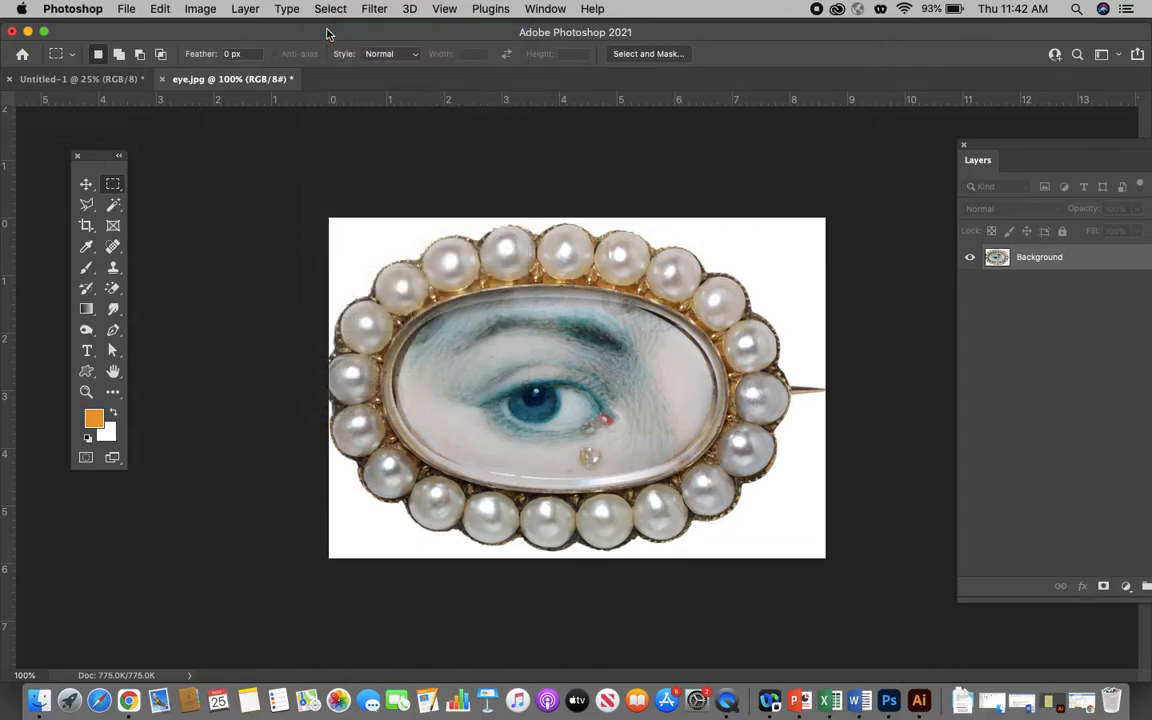
left_click(160, 9)
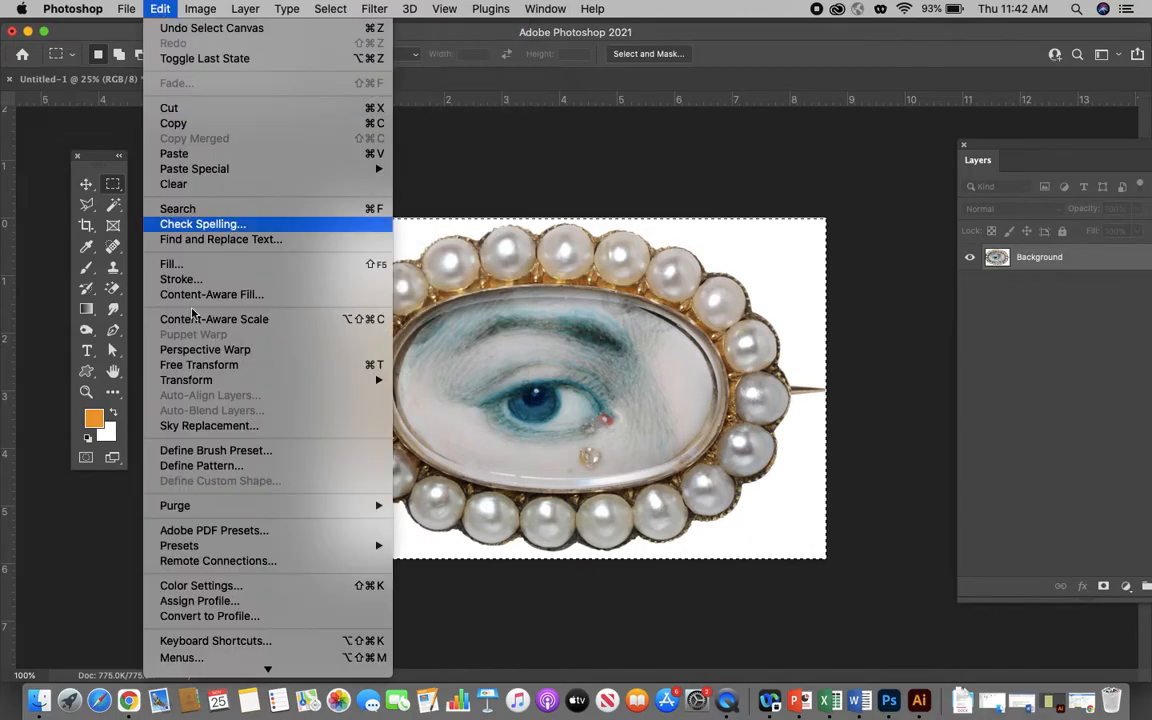
left_click(205, 466)
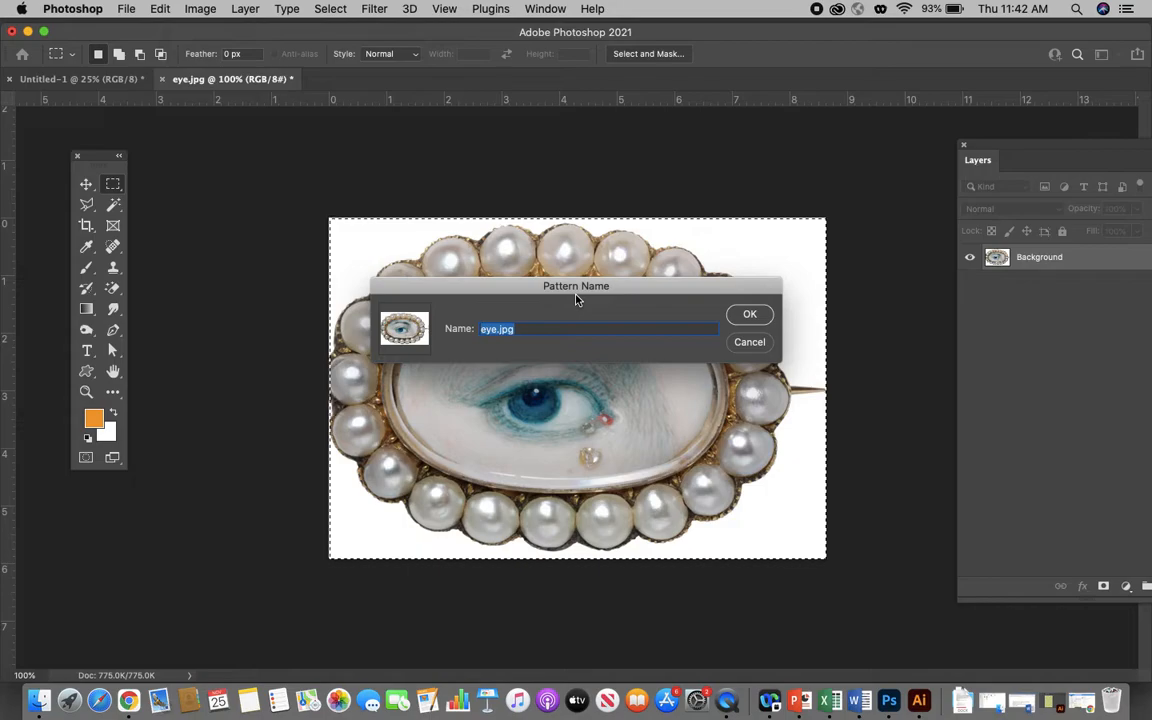
type("eye")
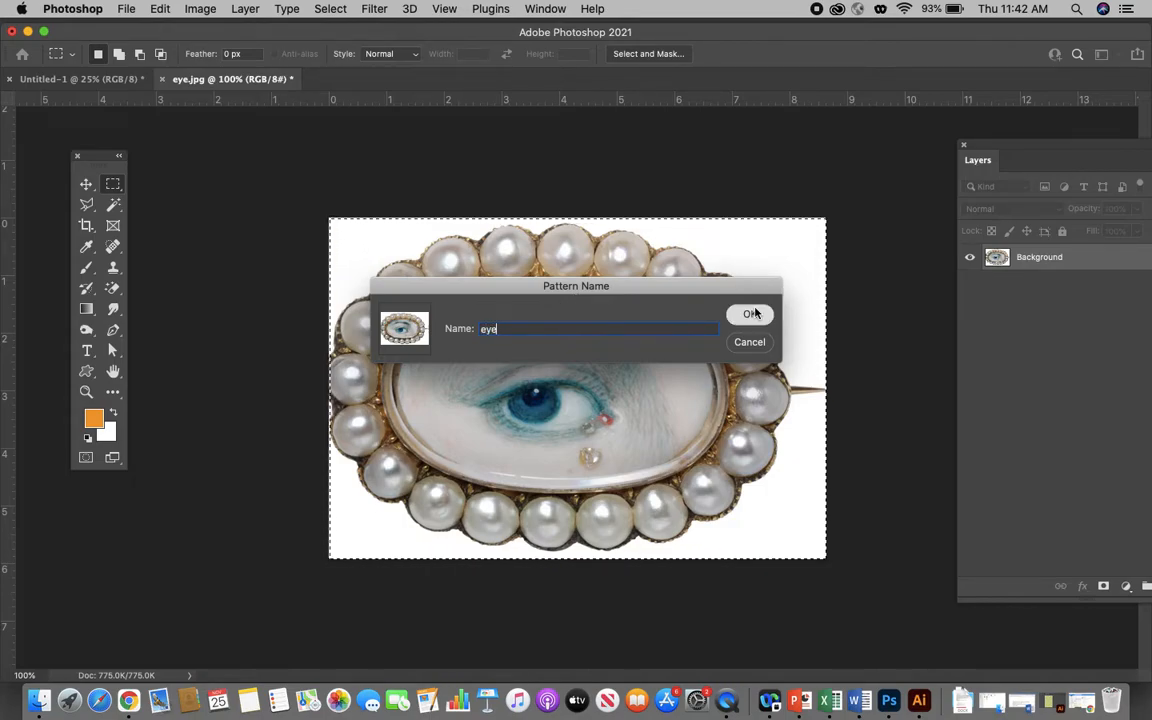
left_click(754, 314)
- Return to the Untitled-1 gradient document, bring the Layers panel fully into view, and add a new layer above the background
left_click(70, 79)
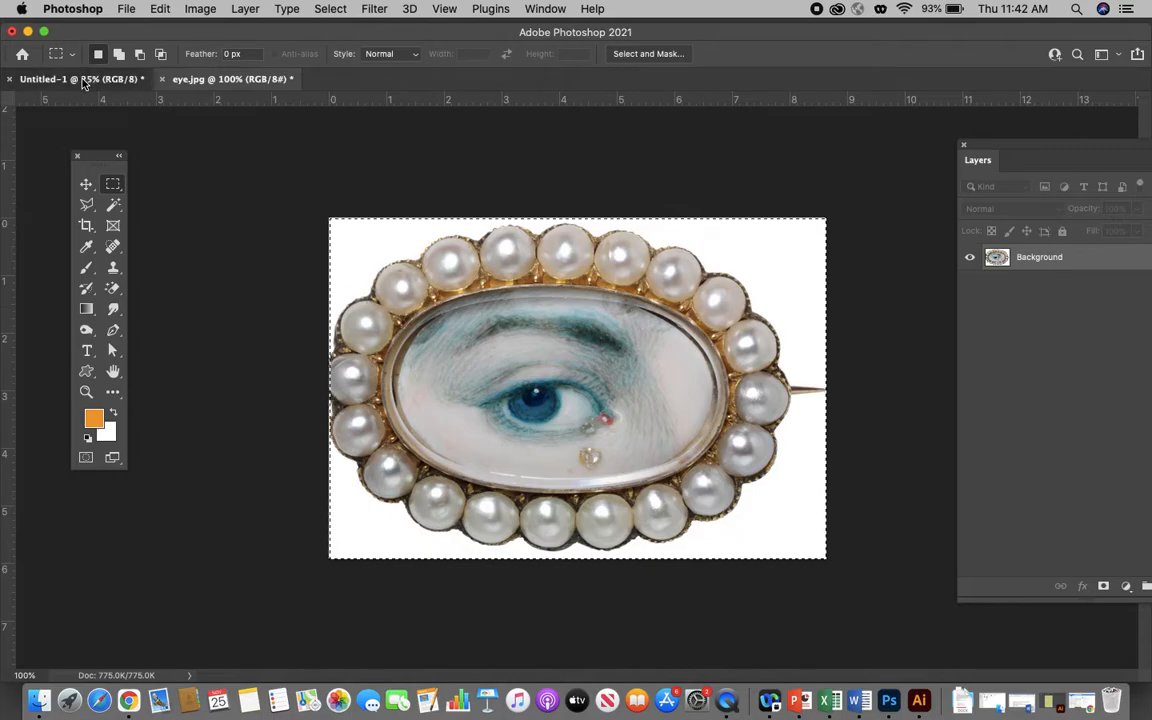
left_click_drag(1026, 149, 846, 166)
left_click(990, 598)
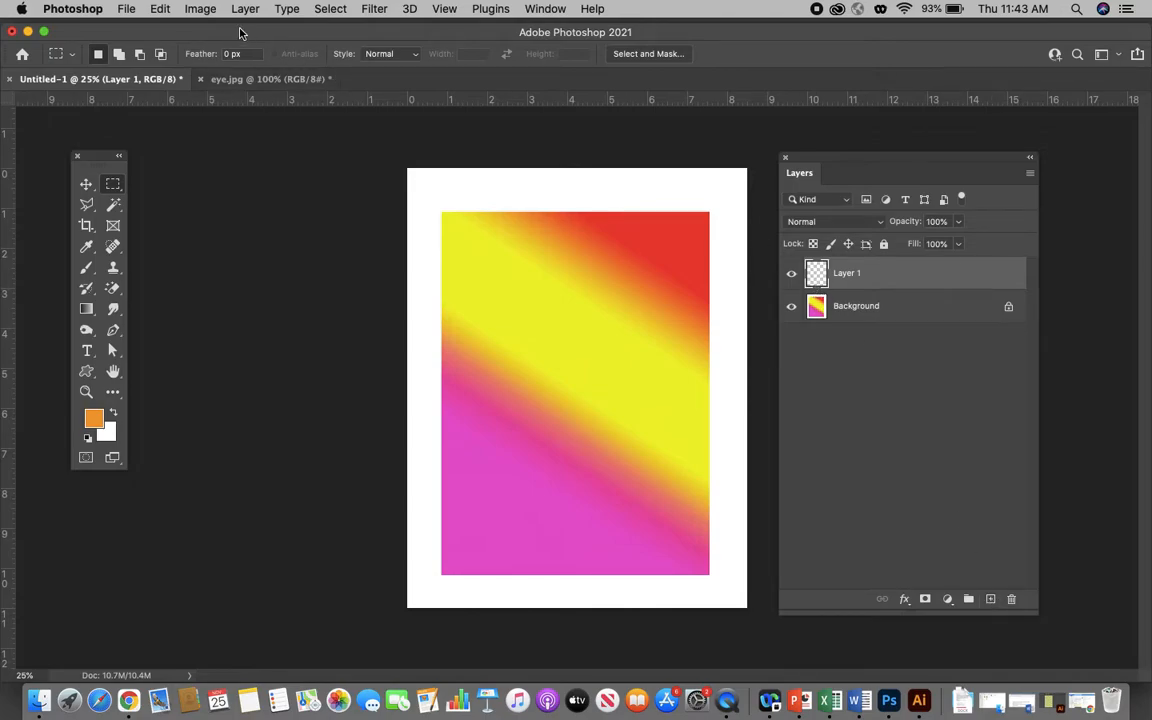
- Fill Layer 1 with the custom "eye" pattern in Normal mode at 100% opacity
left_click(162, 9)
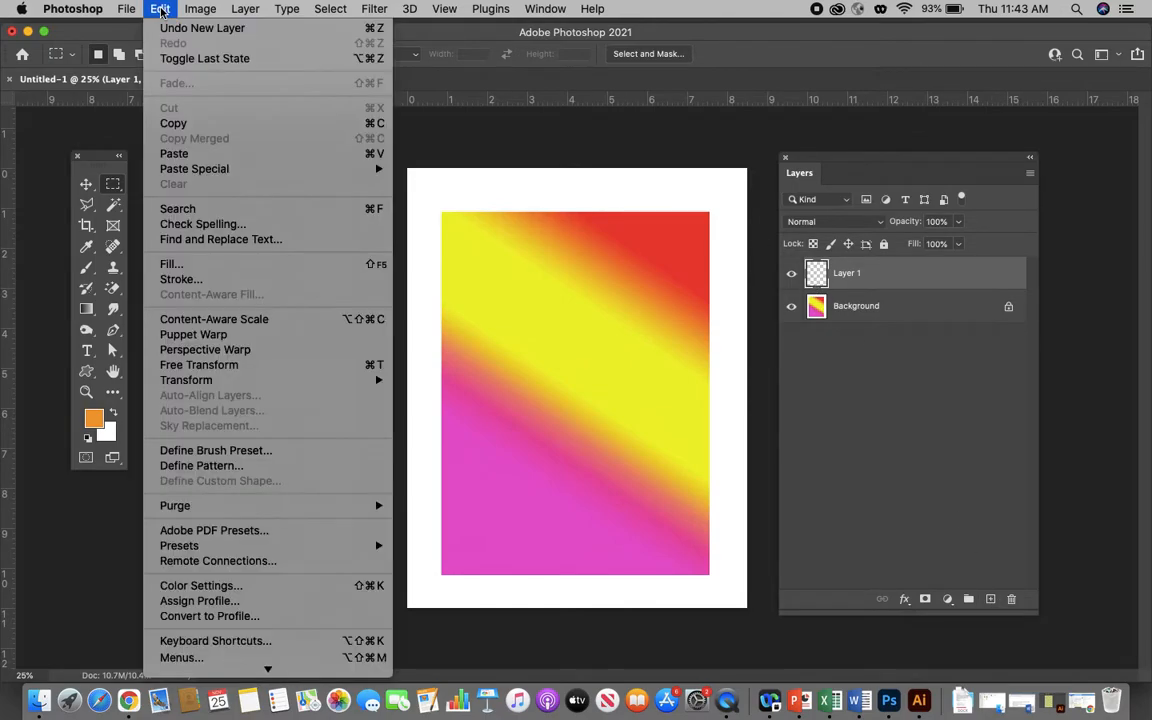
left_click(201, 268)
left_click(586, 249)
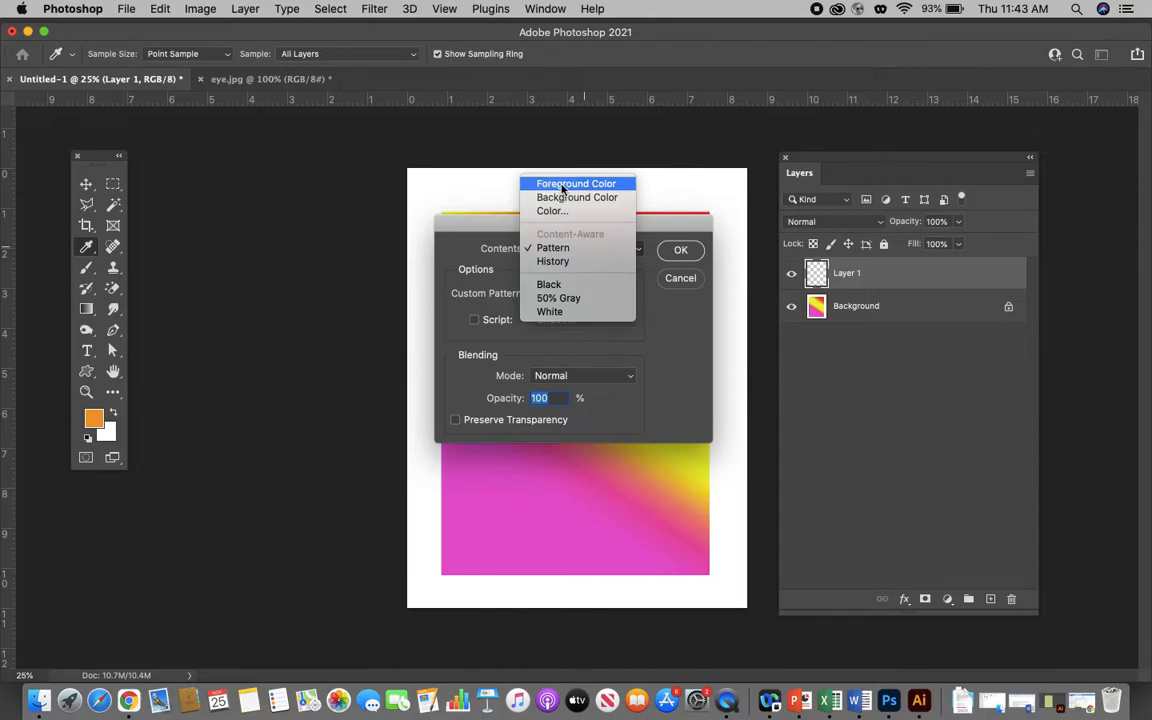
left_click(555, 248)
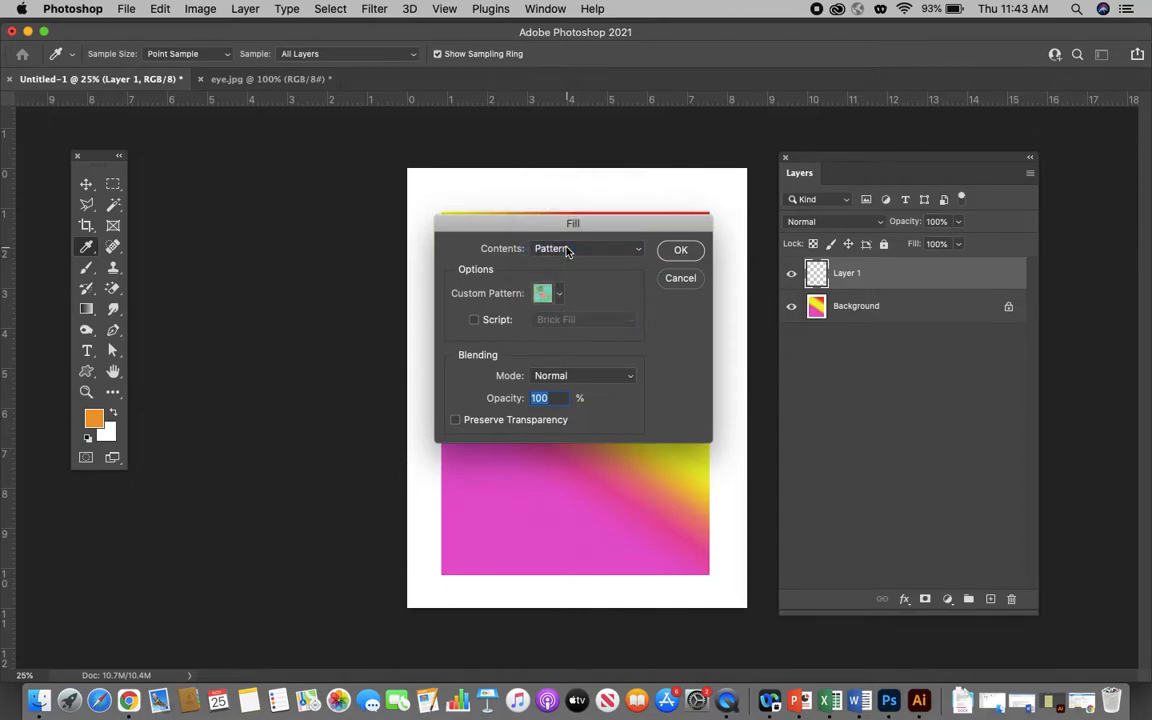
left_click(559, 293)
scroll(556, 500, "down", 3)
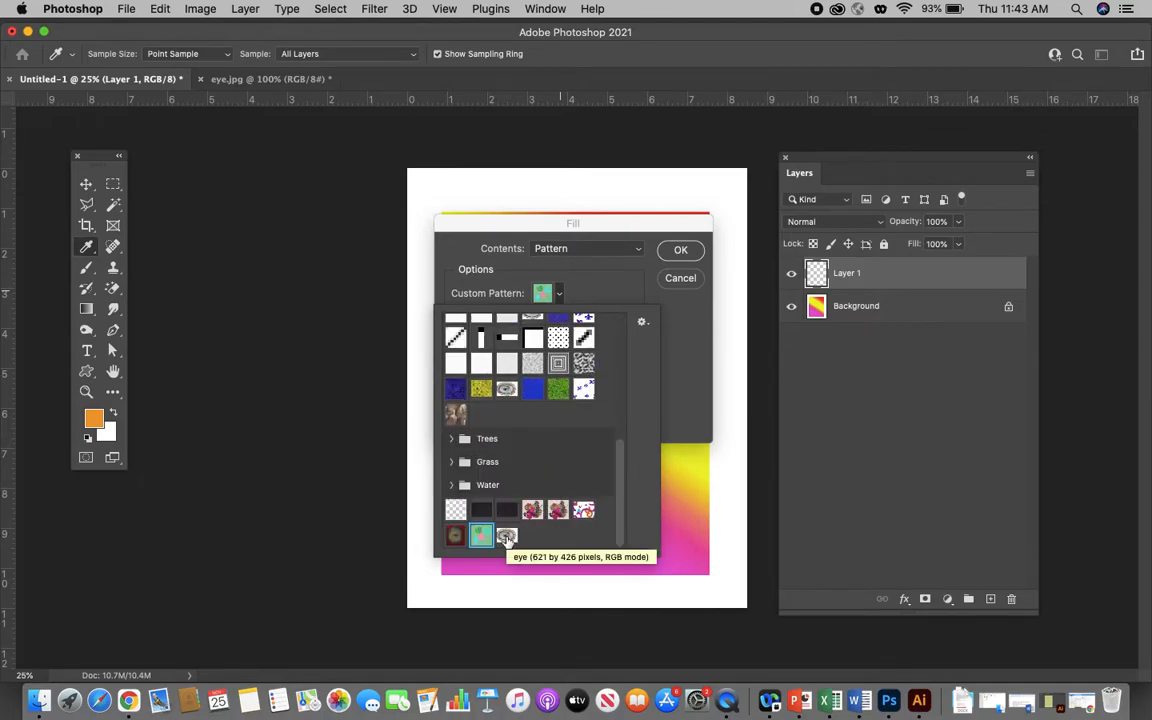
left_click(506, 537)
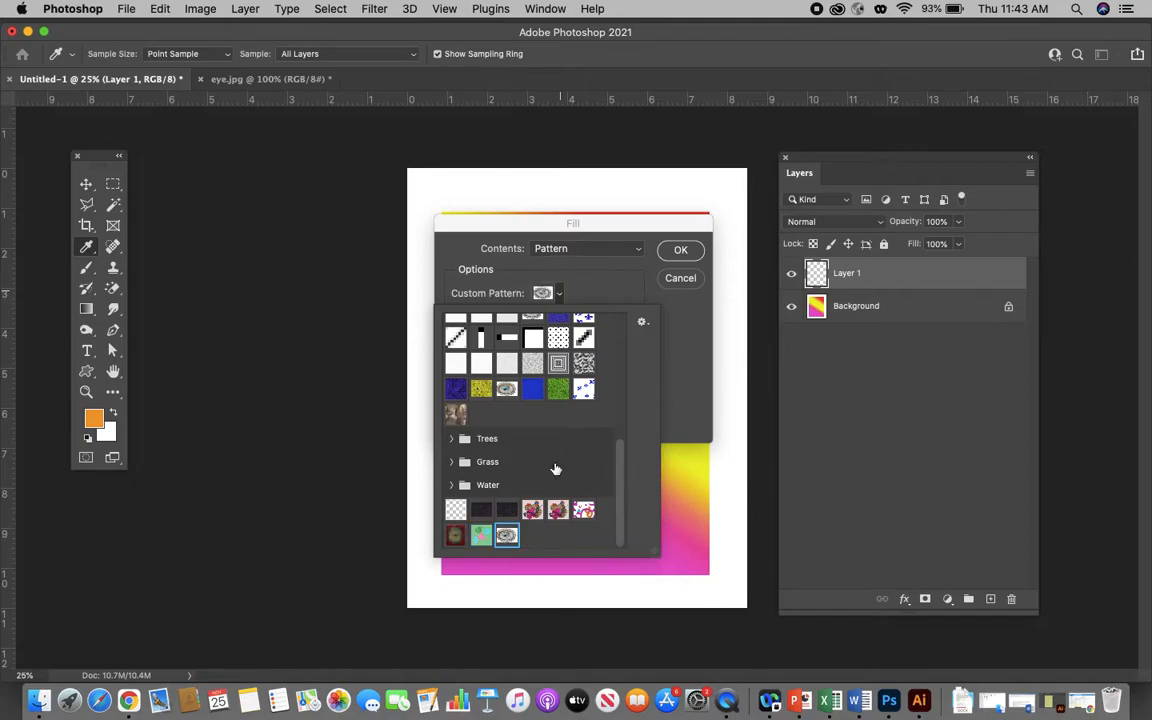
left_click(676, 250)
key("m")
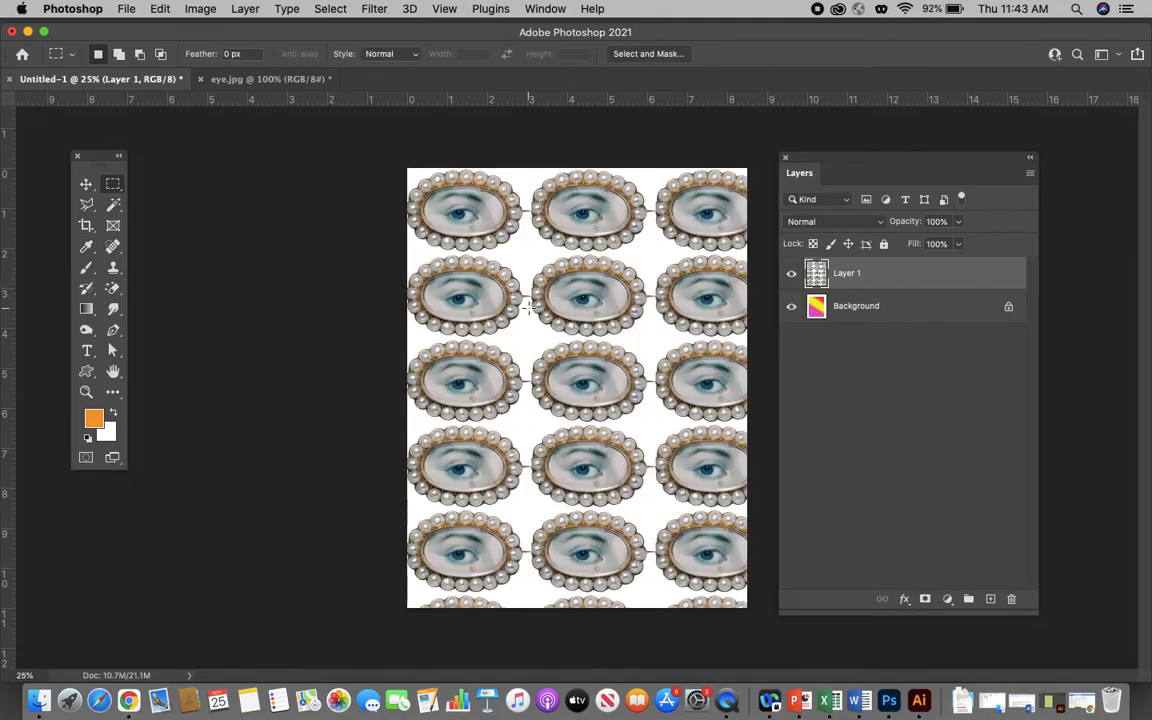
- Rename Layer 1, which holds the pattern fill, as "eye"
double_click(846, 273)
type("eye")
key("Return")
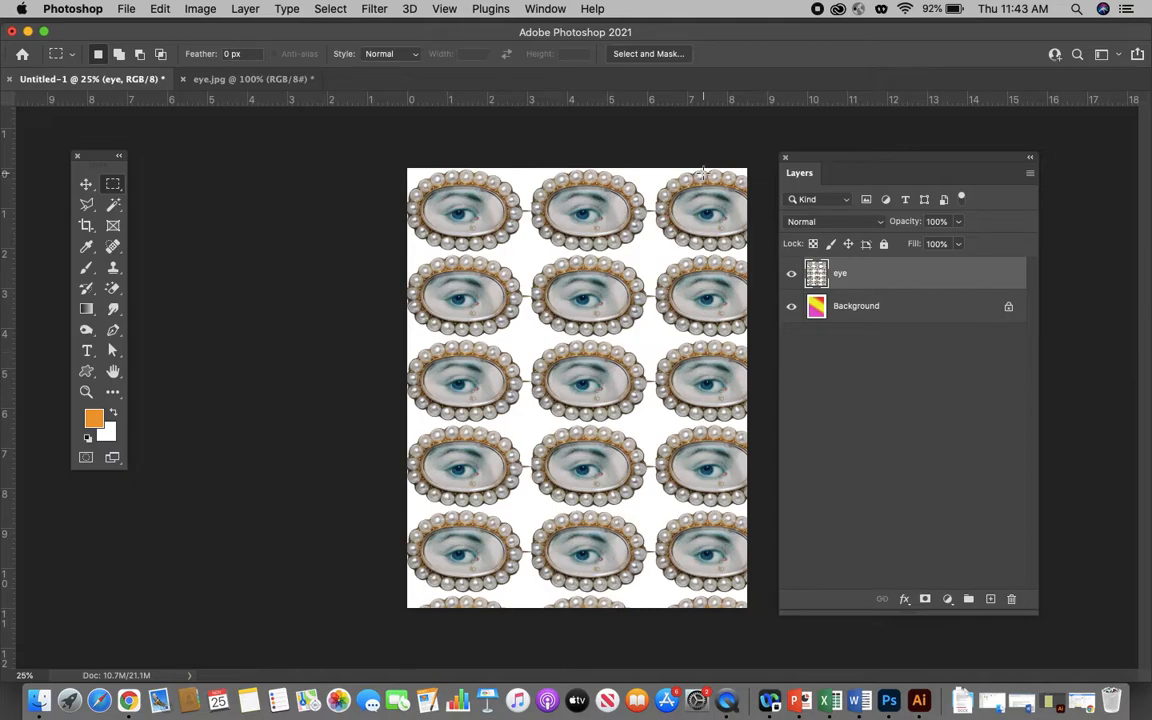
- Switch to the eye.jpg document and resize the brooch image to 3 inches wide, keeping its proportions
left_click(232, 79)
left_click(199, 9)
left_click(227, 132)
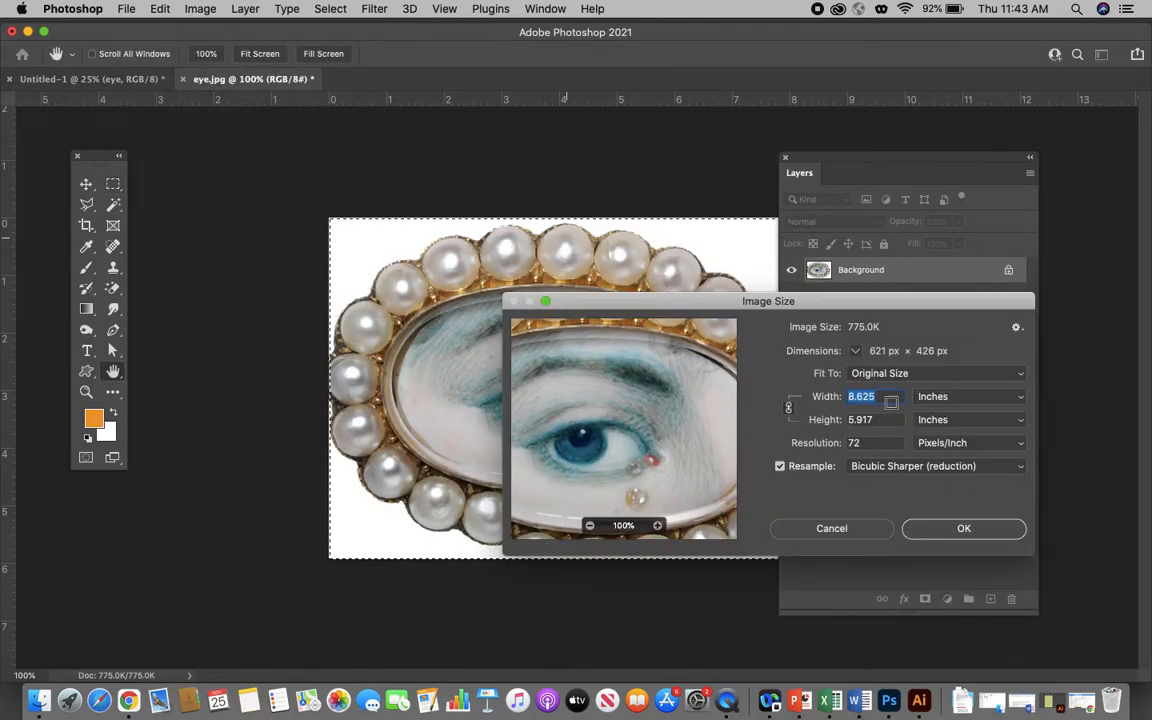
type("3")
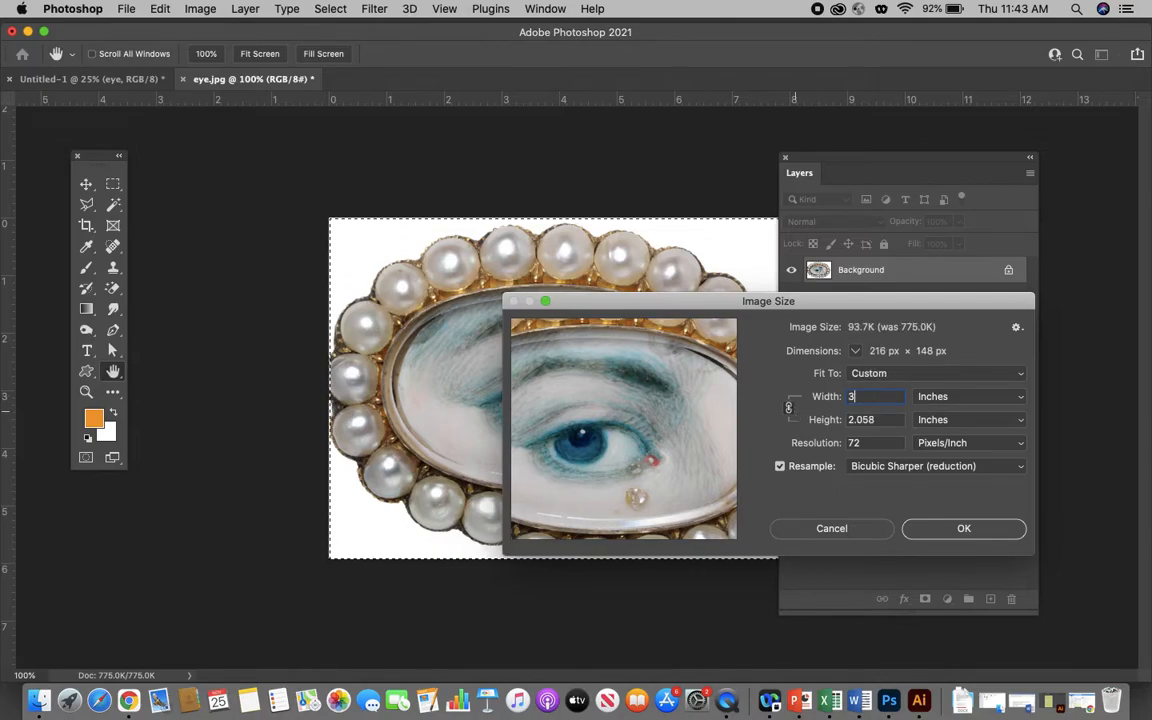
left_click(963, 530)
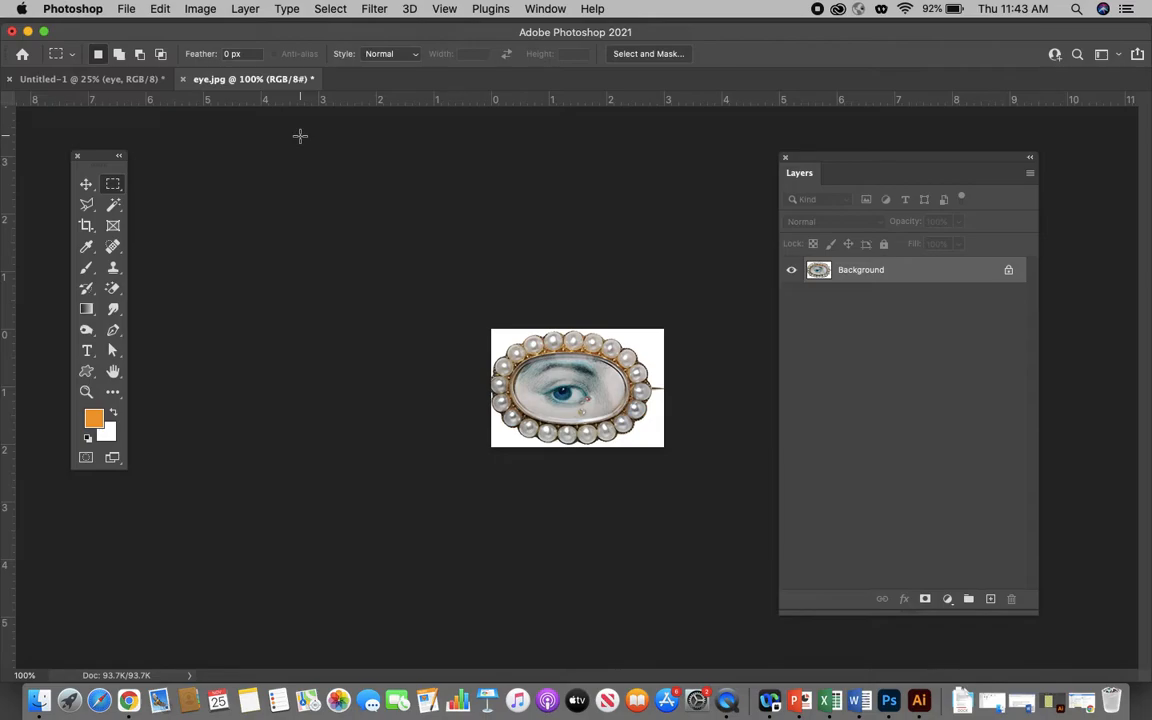
- Return to the Untitled-1 document and add a new layer named "small eye" above the eye layer
left_click(57, 78)
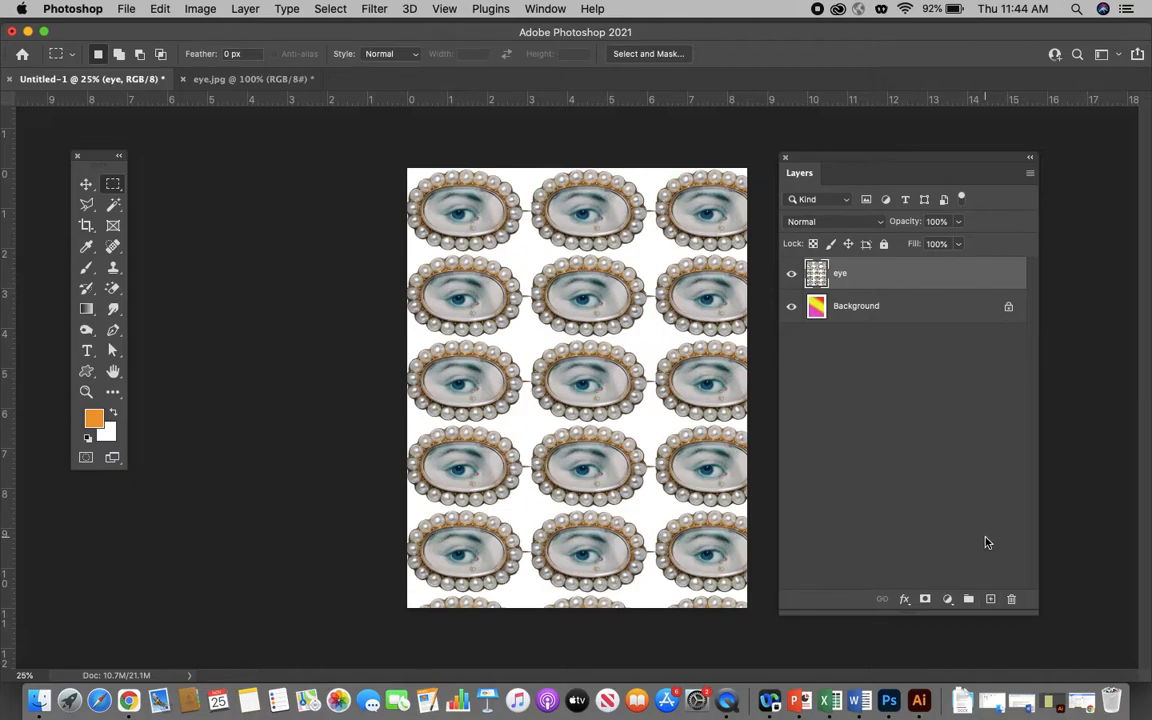
left_click(991, 599)
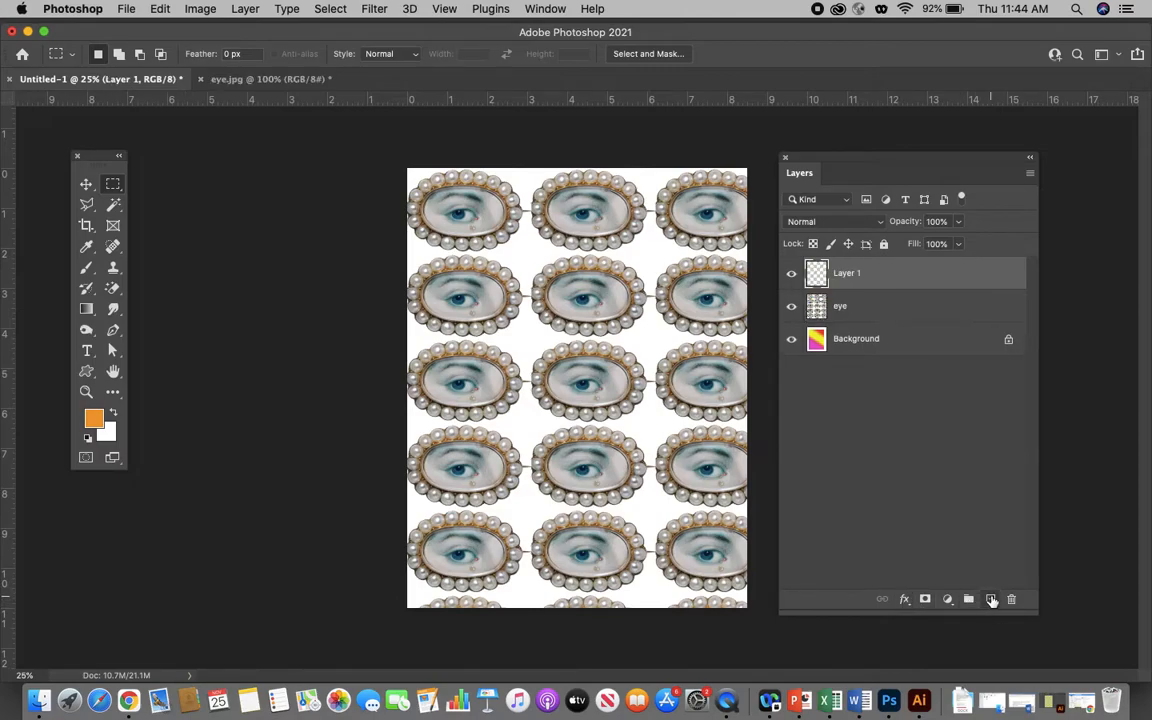
double_click(850, 273)
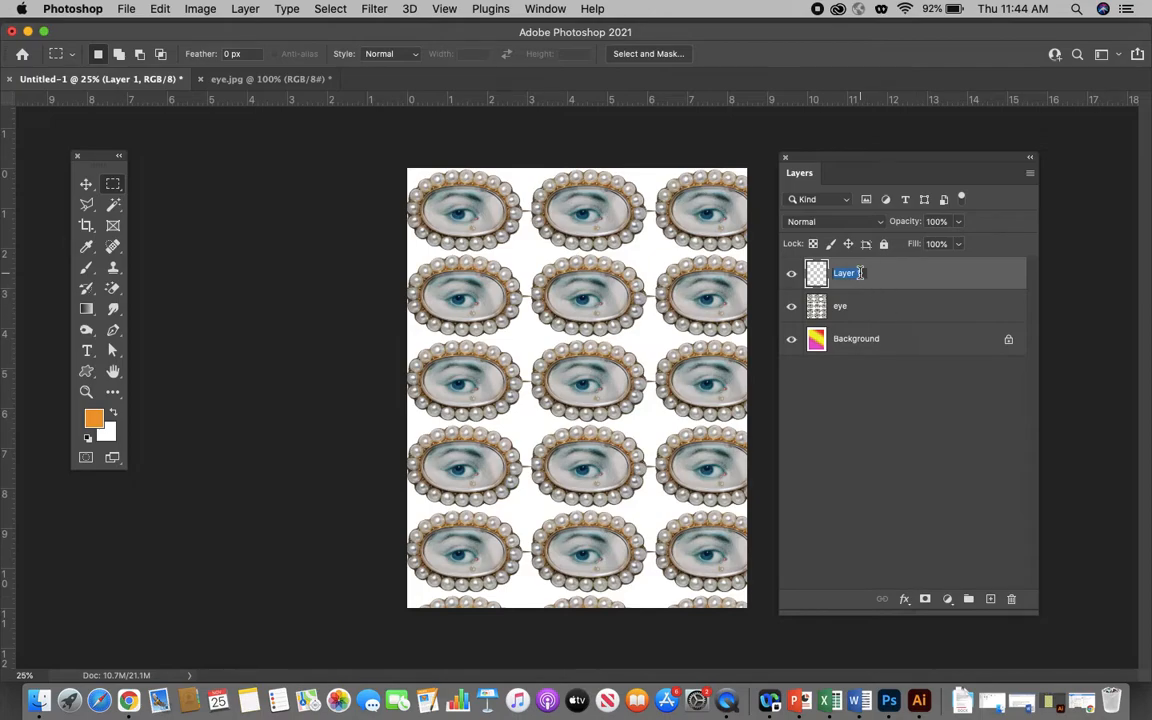
type("small eye")
left_click(947, 271)
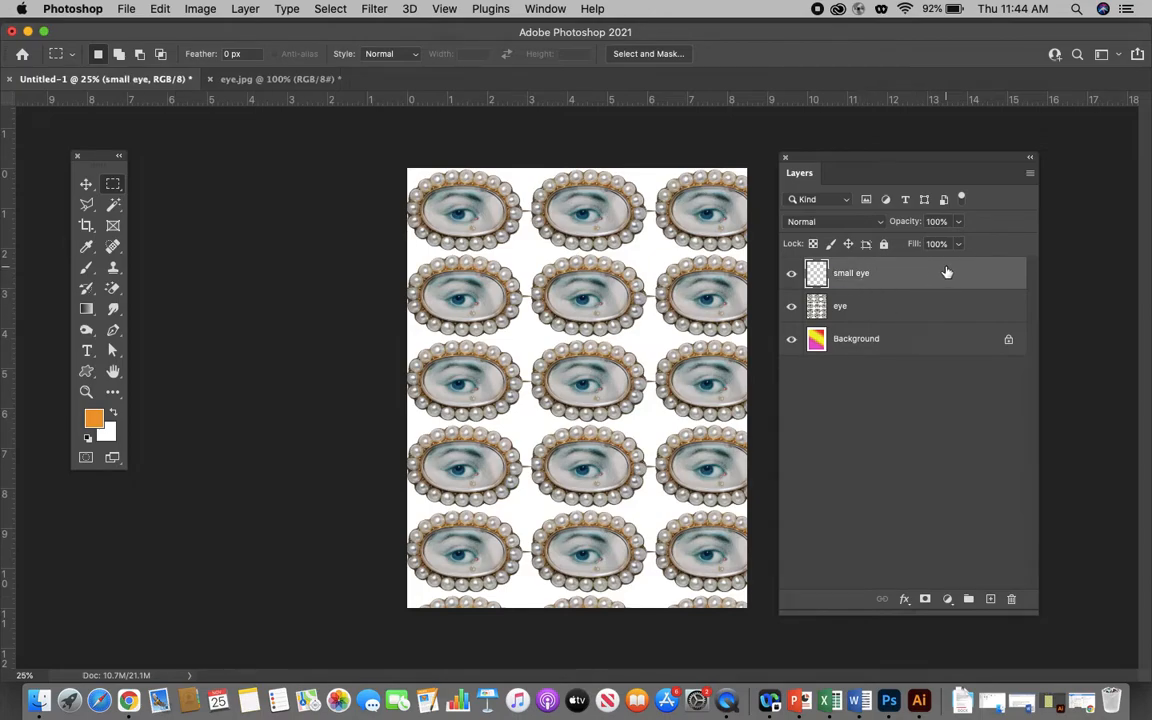
- Set the foreground colour to off-white f4efe6 and fill the small eye layer with it using the Paint Bucket
left_click(95, 417)
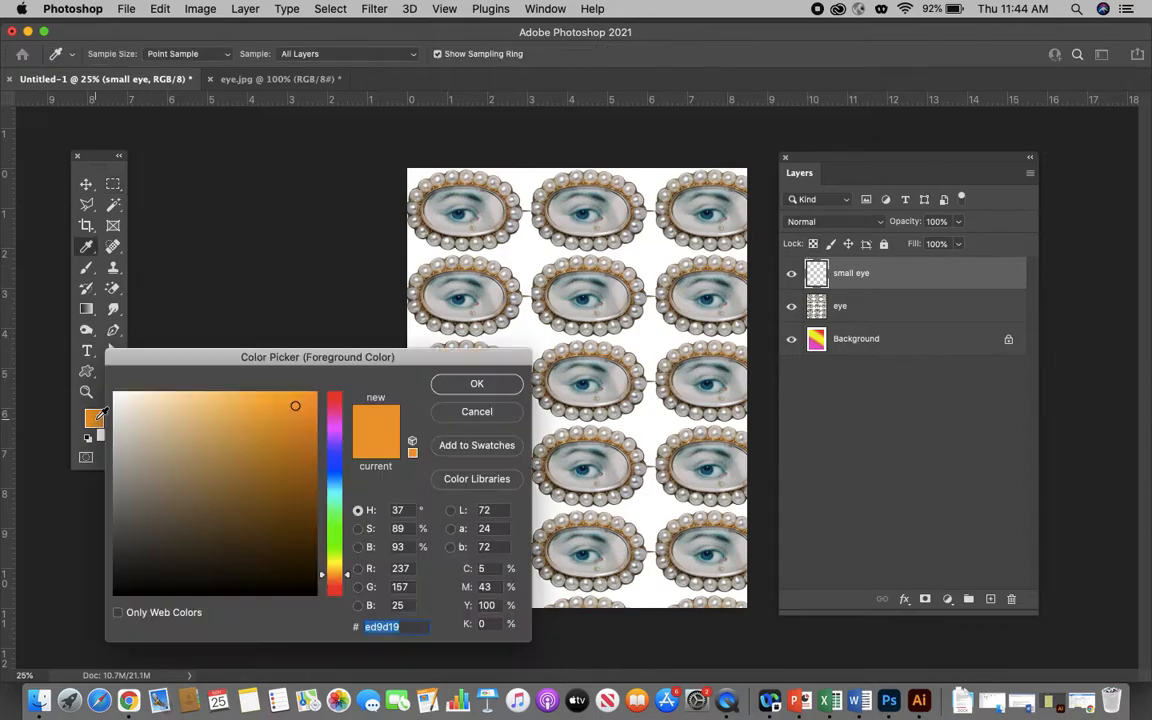
left_click(125, 400)
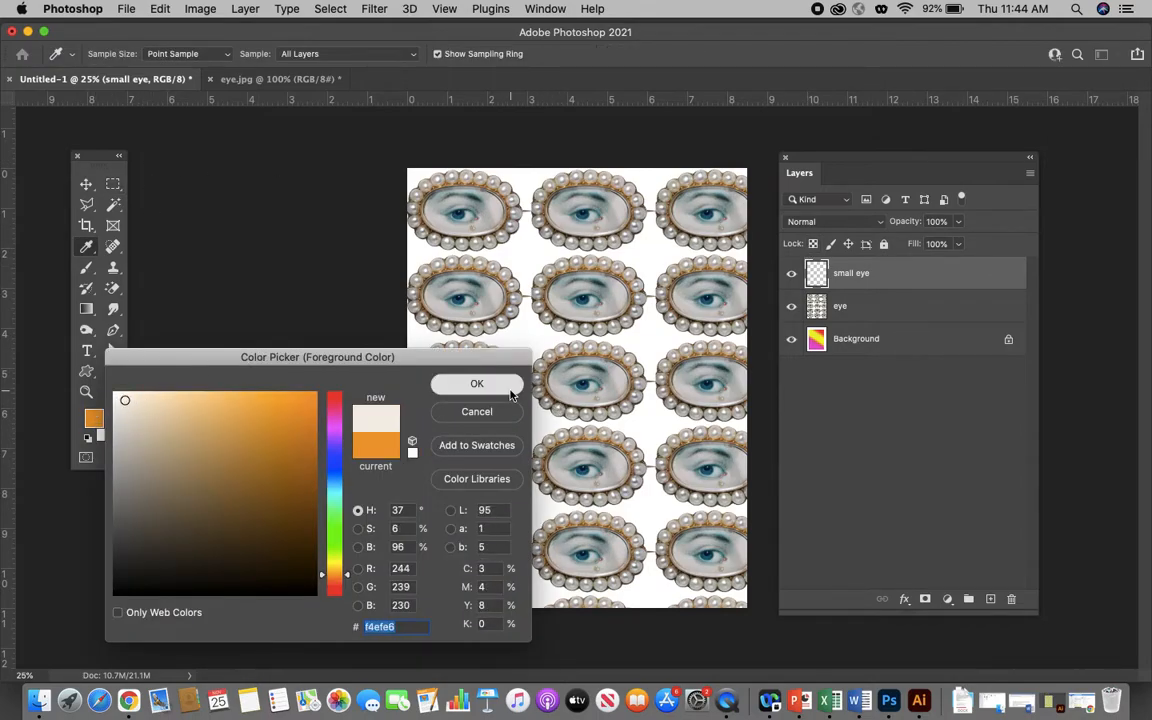
left_click(477, 384)
key("m")
left_click_drag(92, 313, 141, 321)
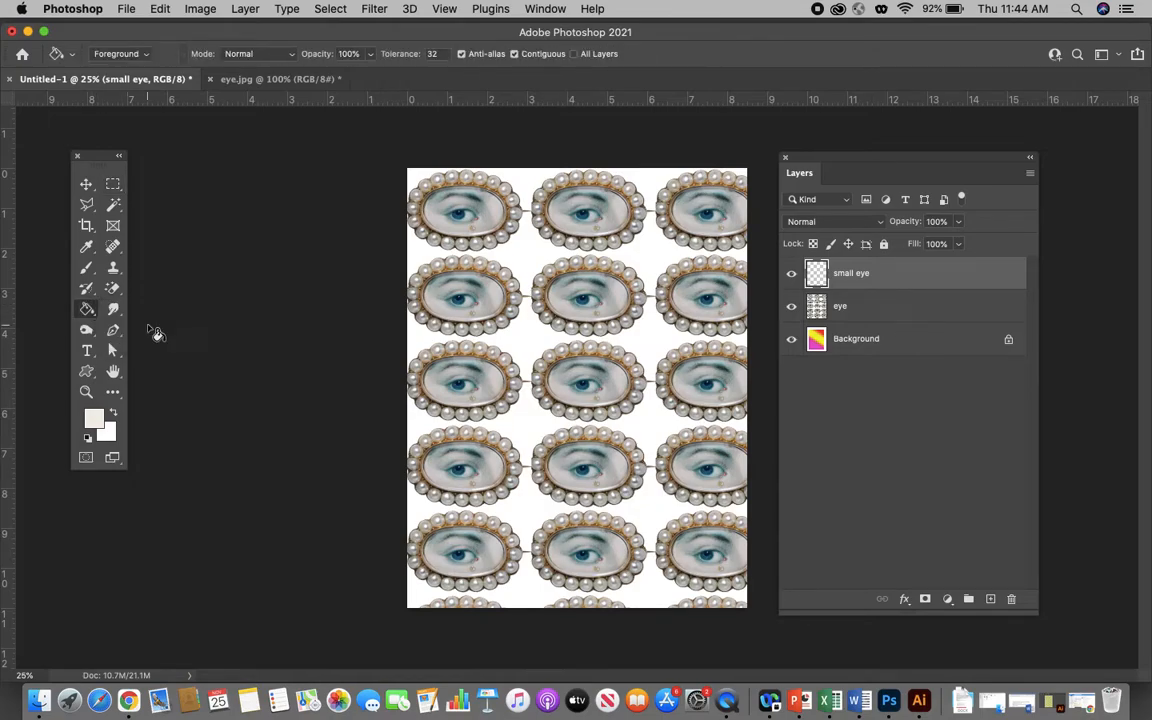
left_click(509, 335)
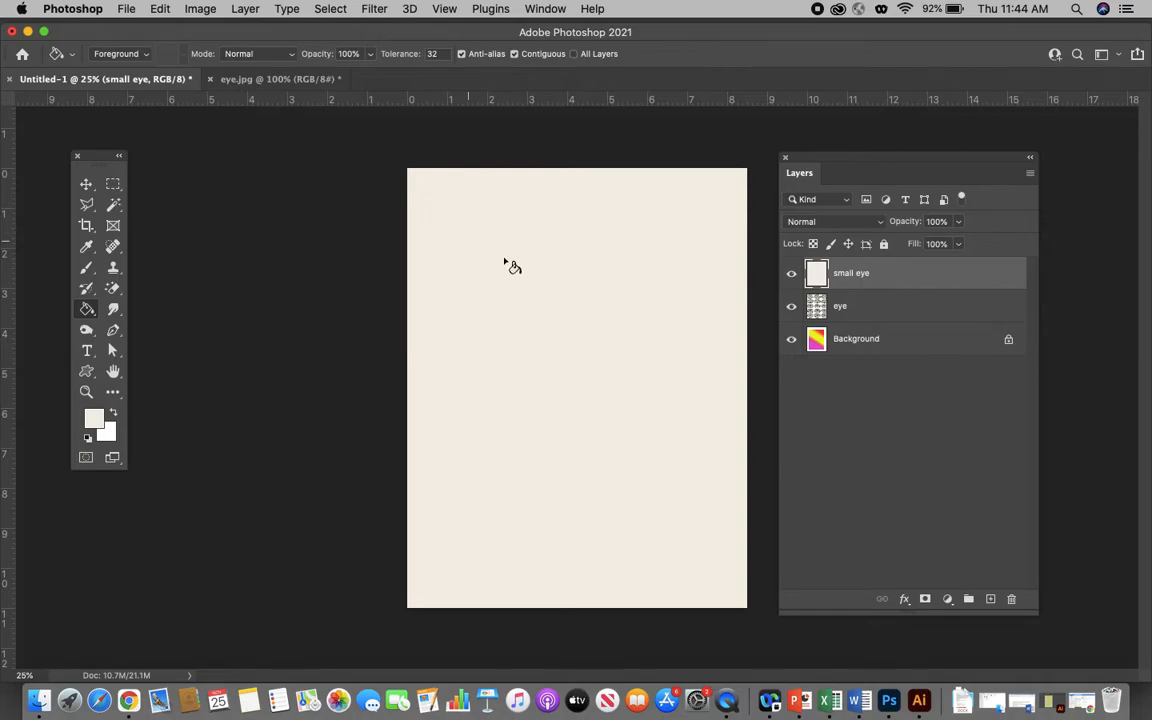
- Shorten the Layers panel and add a Pattern Overlay to the small eye layer using the eye brooch pattern
left_click_drag(1034, 612, 1029, 467)
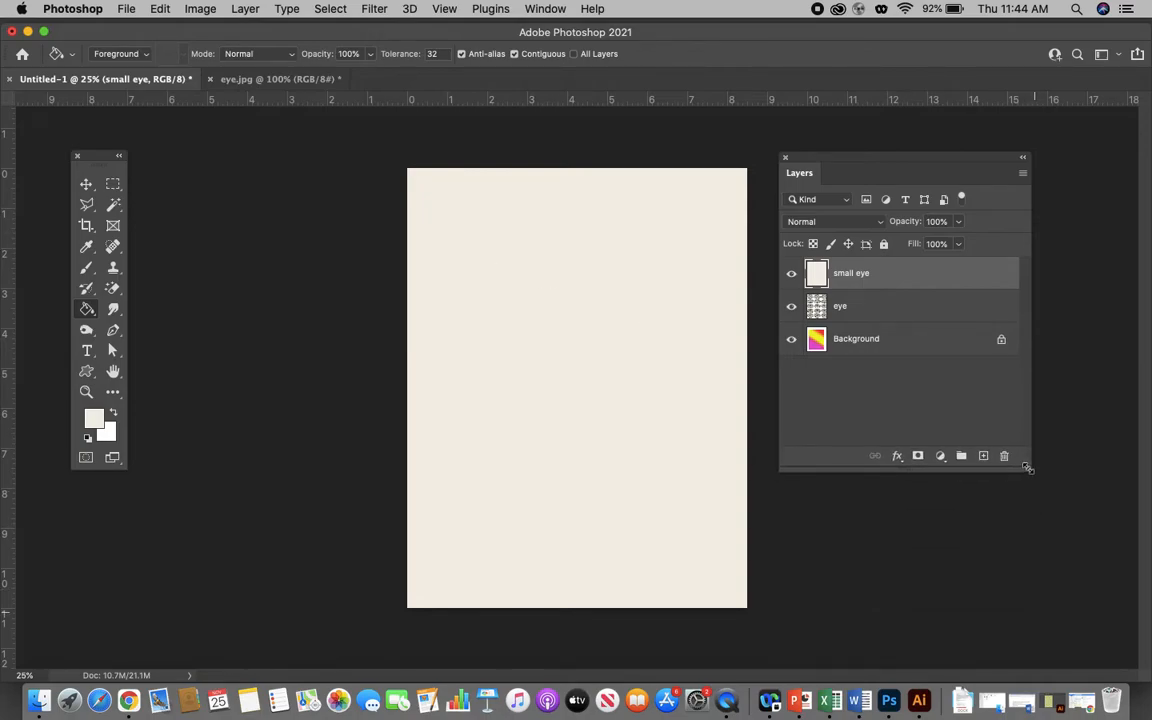
left_click(897, 455)
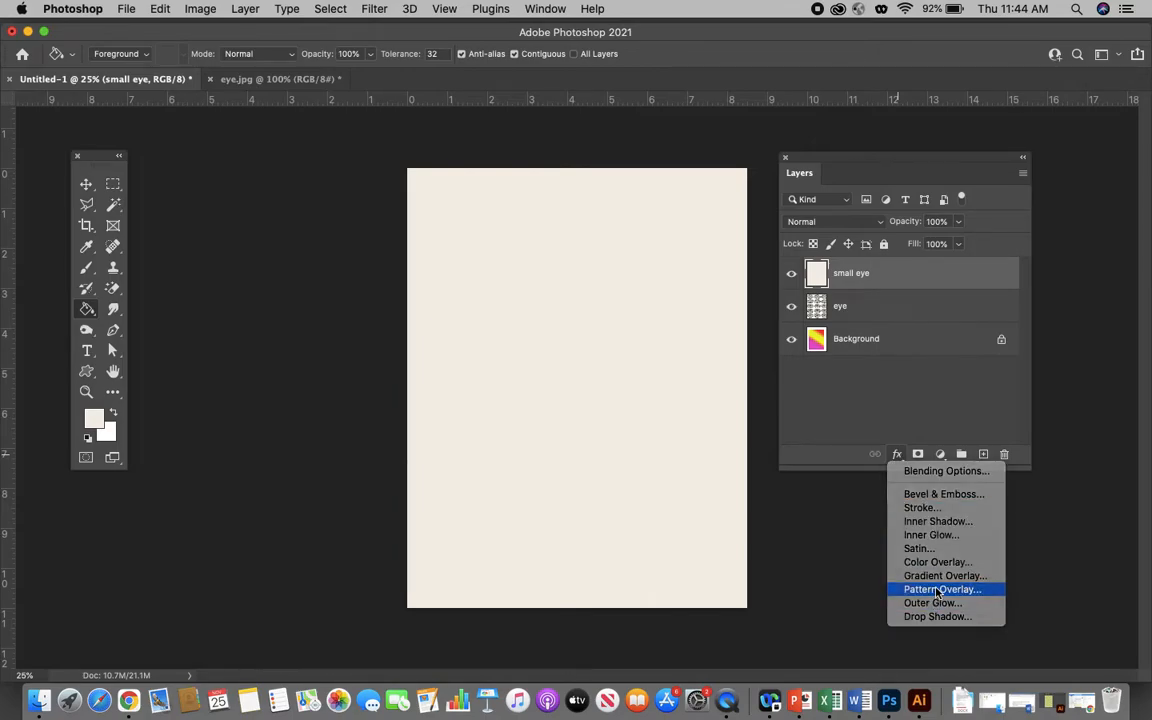
left_click(937, 590)
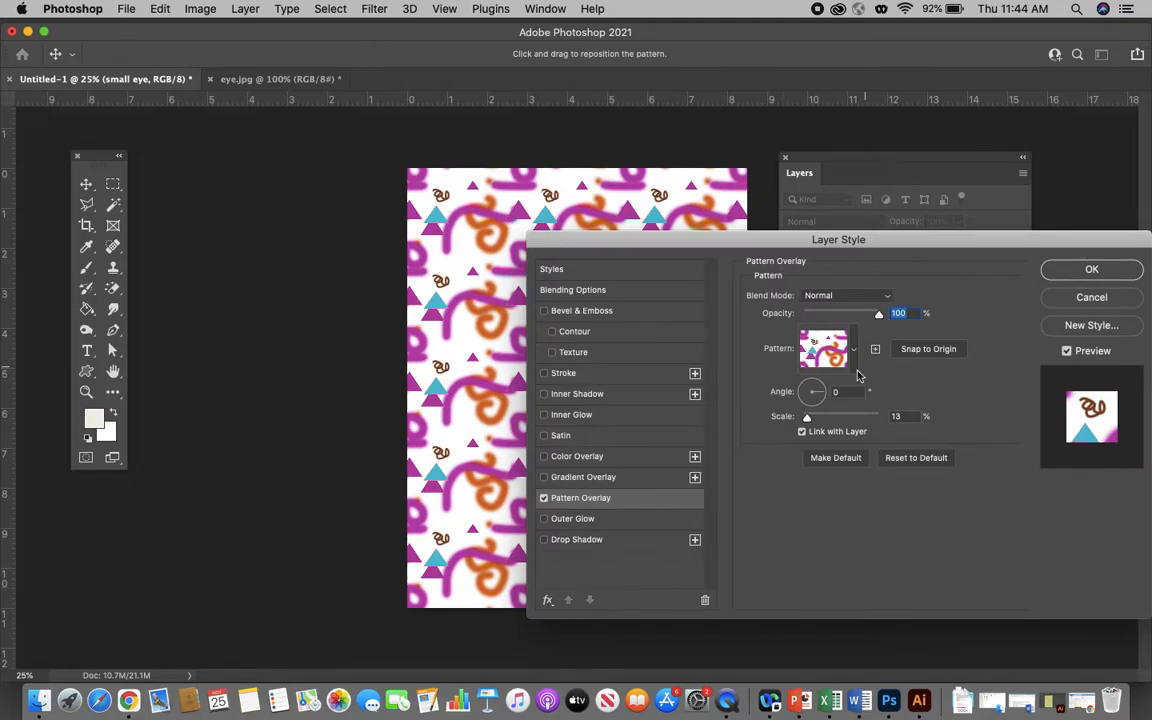
left_click(822, 348)
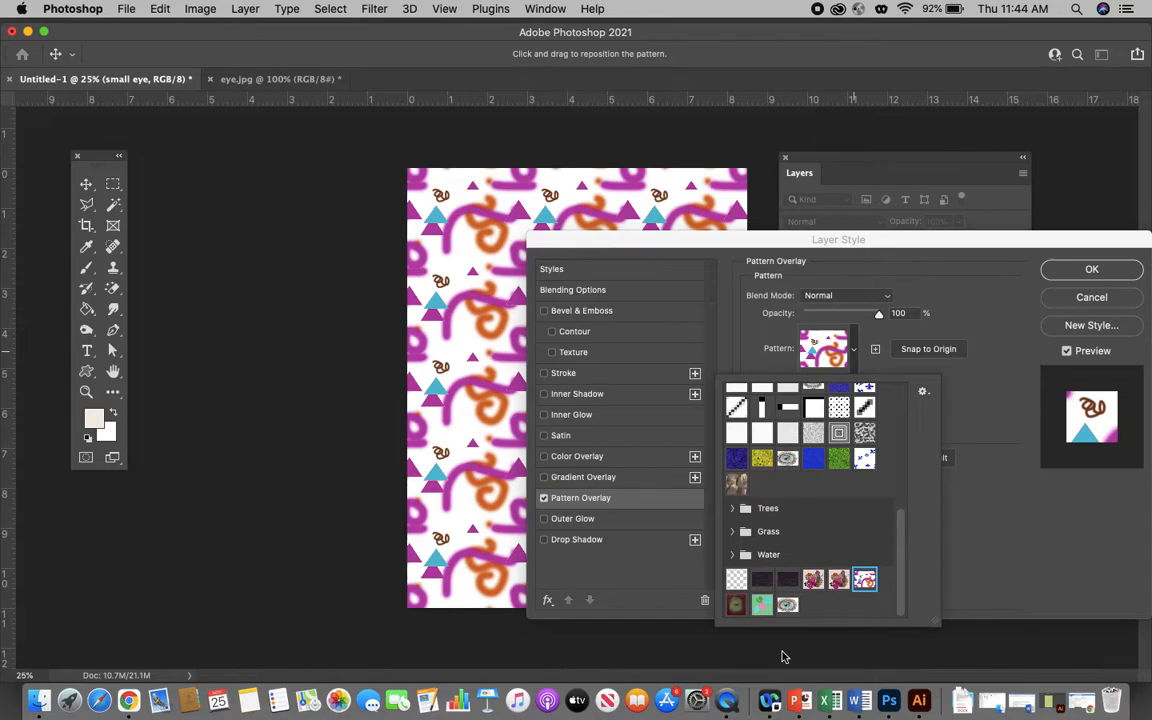
left_click(788, 606)
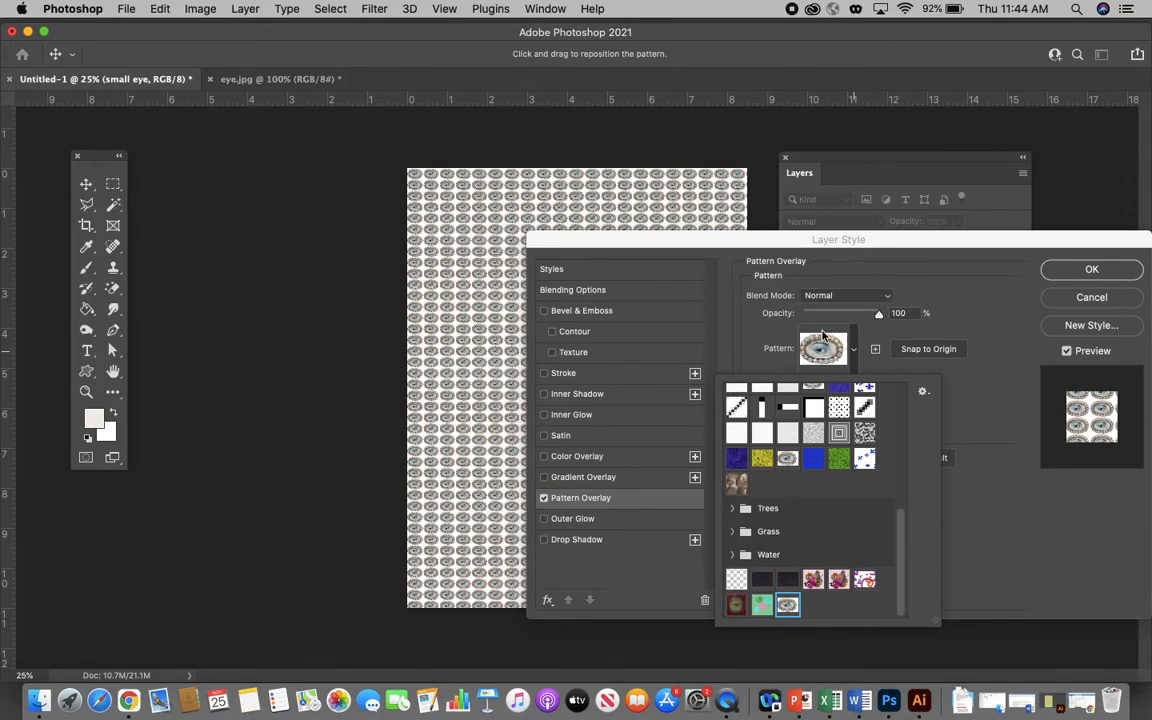
- Scale the overlay pattern to 39% at 100% opacity and apply the layer style
left_click(898, 313)
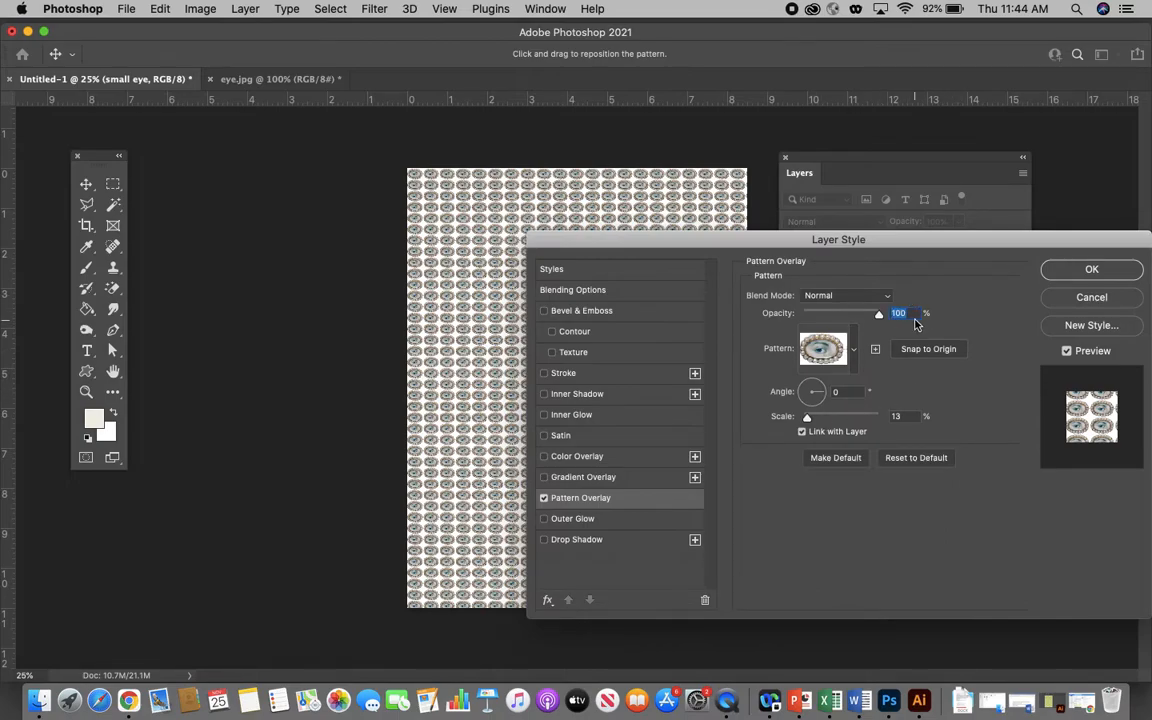
mouse_move(808, 420)
left_mouse_down()
mouse_move(853, 420)
mouse_move(818, 420)
left_mouse_up()
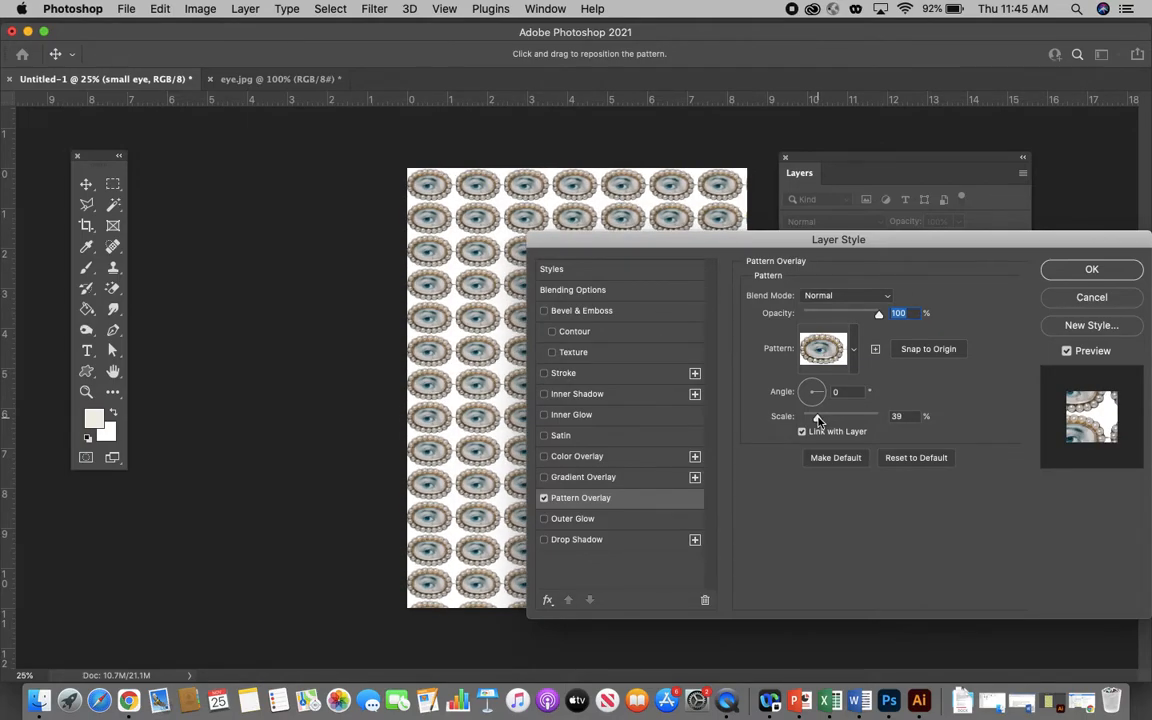
left_click_drag(818, 420, 818, 420)
left_click(1090, 267)
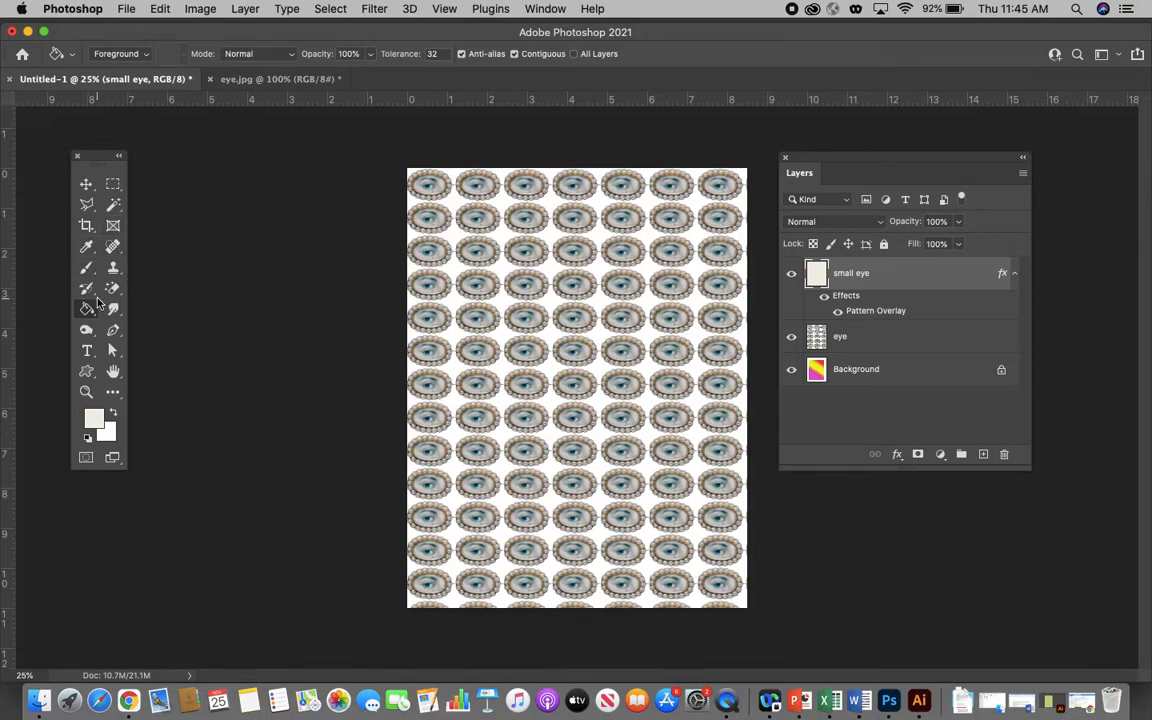
- Activate the Brush tool and set its size to 81 px
mouse_move(86, 287)
left_mouse_down()
mouse_move(147, 288)
mouse_move(88, 268)
mouse_move(130, 265)
left_mouse_up()
left_click(87, 268)
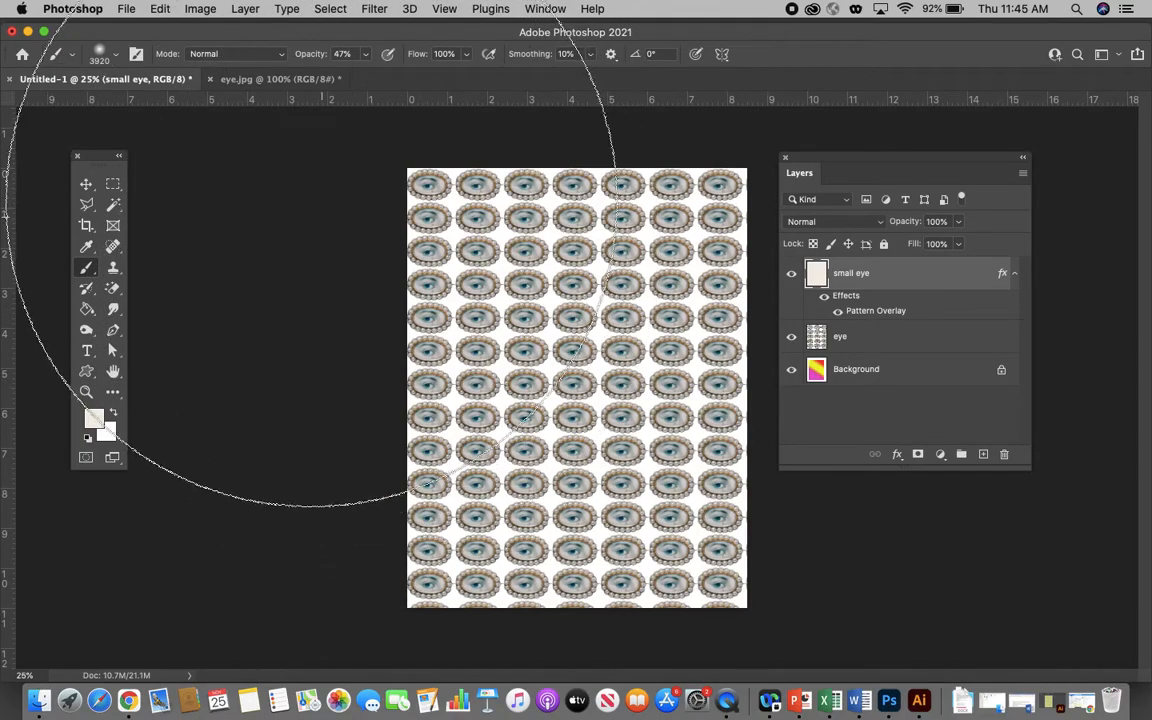
left_click(117, 55)
left_click(121, 101)
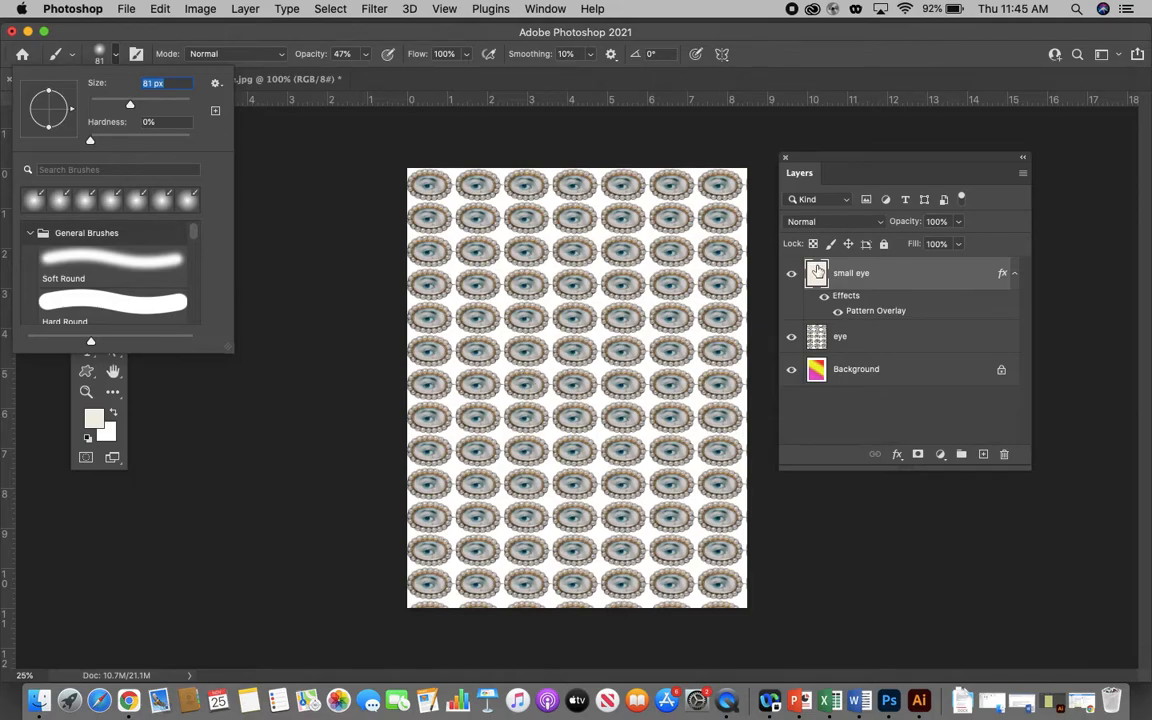
- Rasterize the small eye layer's Pattern Overlay style and check the layer by hiding and showing it
left_click(868, 276)
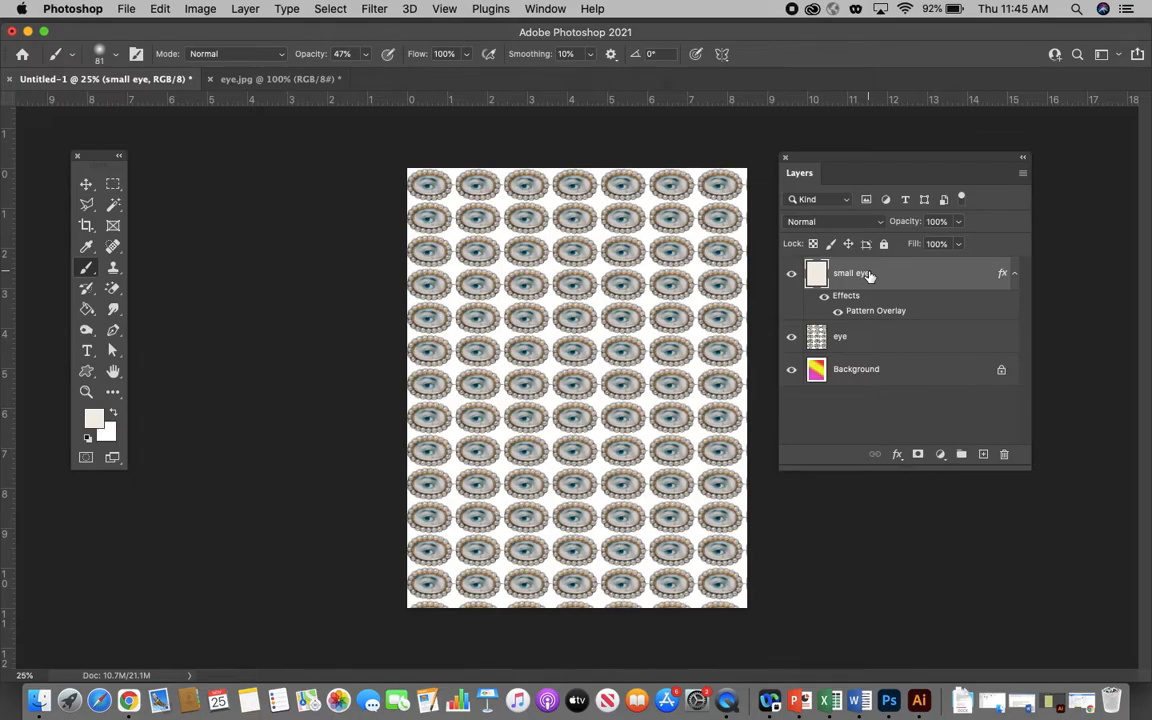
right_click(869, 276)
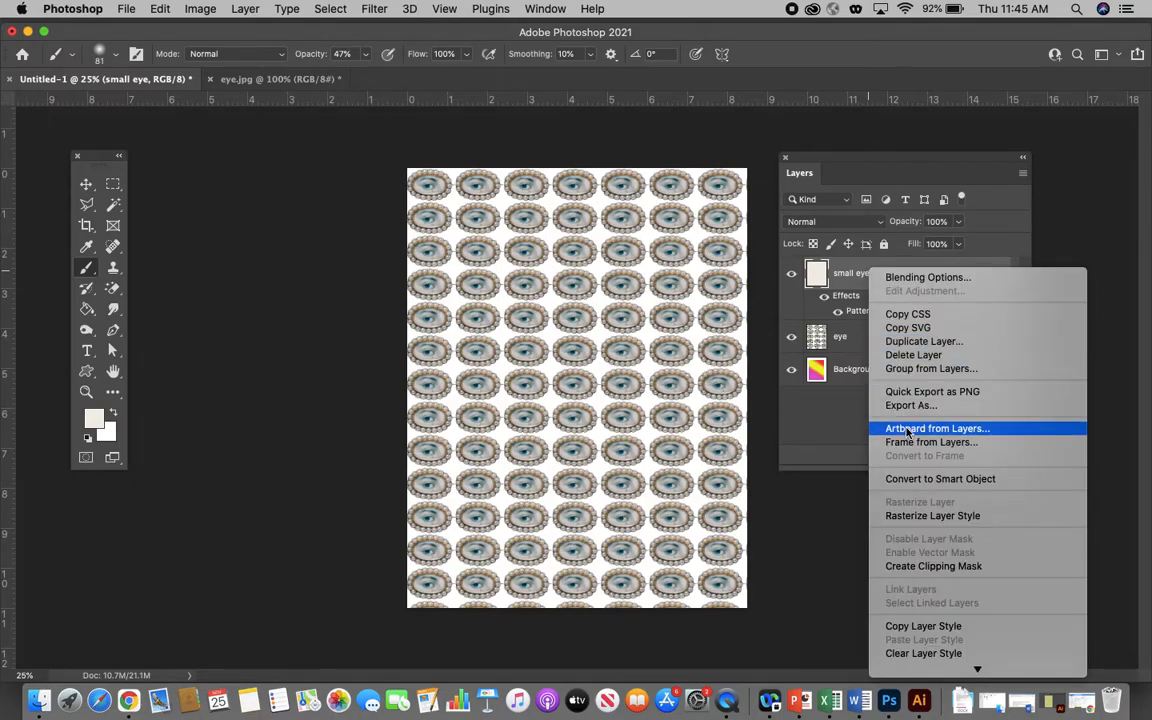
left_click(909, 516)
left_click(791, 276)
left_click(791, 276)
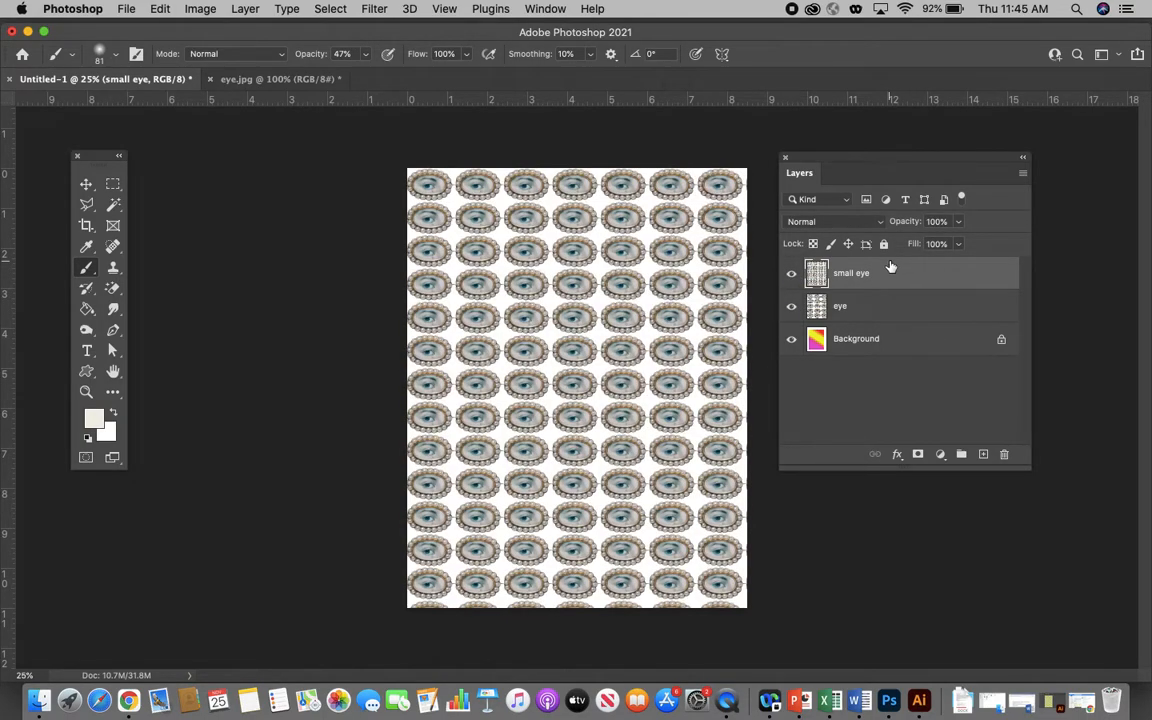
- Try a soft off-white brush stroke over the upper part of the small eye pattern and undo it
mouse_move(474, 232)
left_mouse_down()
mouse_move(478, 355)
mouse_move(583, 281)
mouse_move(521, 230)
mouse_move(444, 285)
mouse_move(513, 319)
left_mouse_up()
left_click(160, 9)
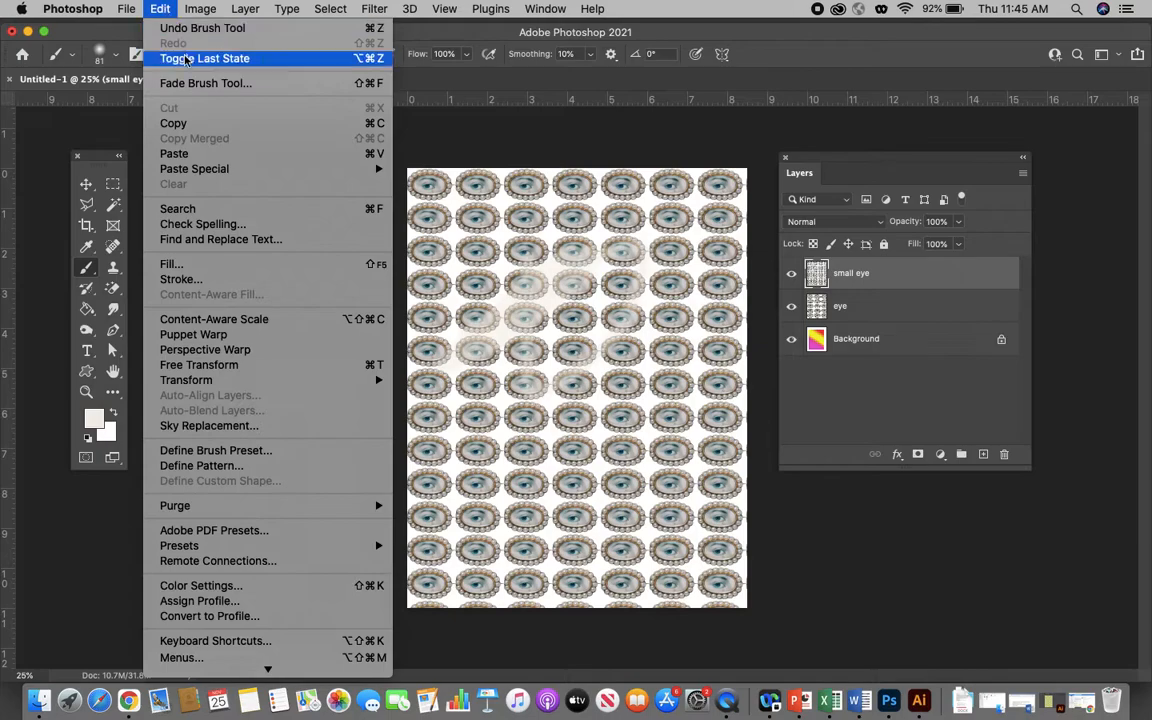
left_click(202, 29)
- Hide and show the small eye layer to compare its pattern with the eye layer beneath
left_click(791, 273)
left_click(791, 273)
left_click(791, 273)
left_click(791, 273)
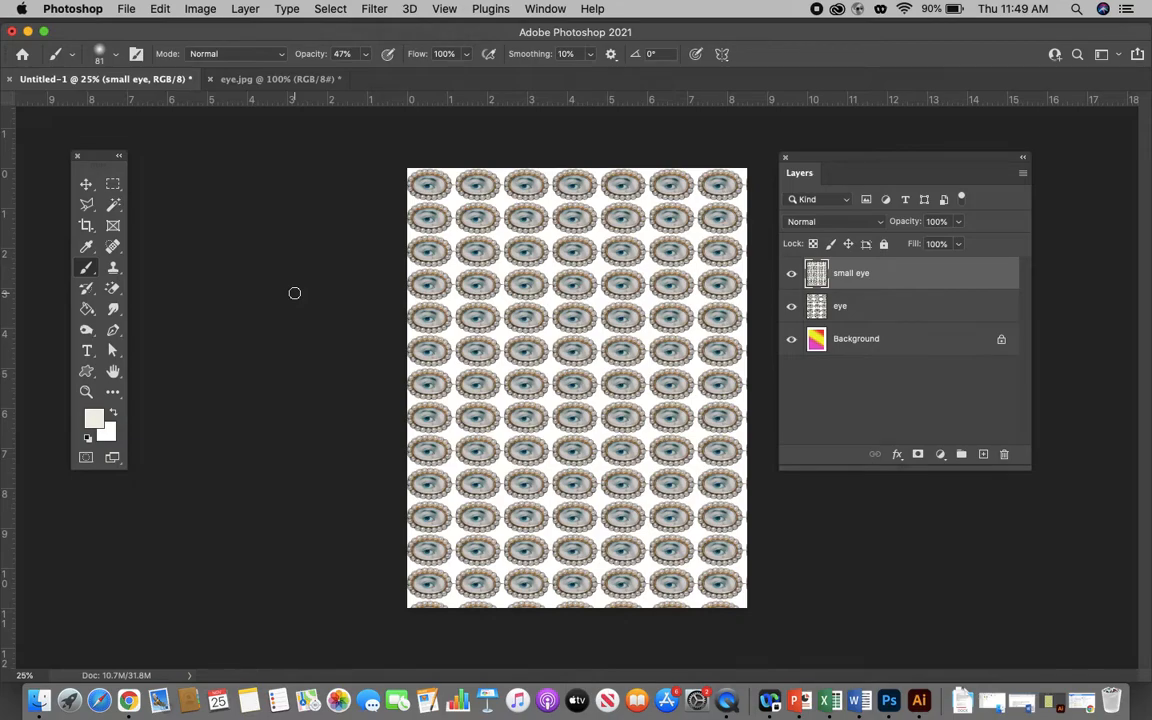
- Add a new layer named "pattrn preview method" above the small eye layer
left_click(983, 454)
double_click(855, 272)
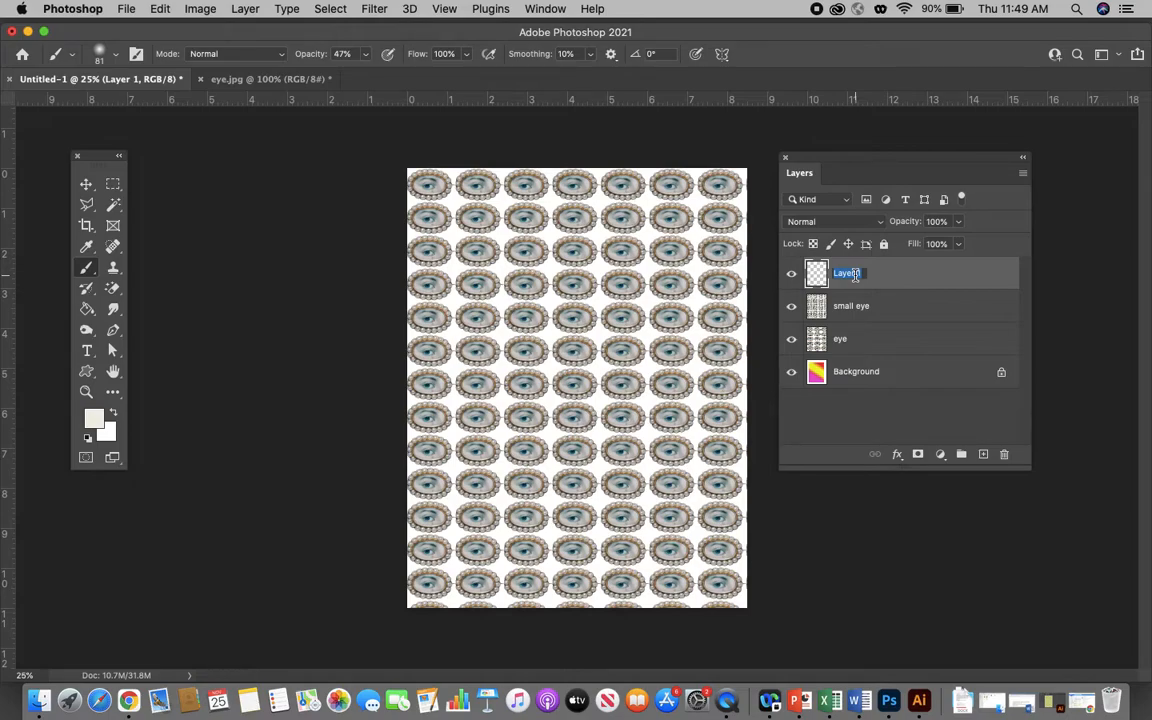
type("pattrn preview method")
left_click(984, 287)
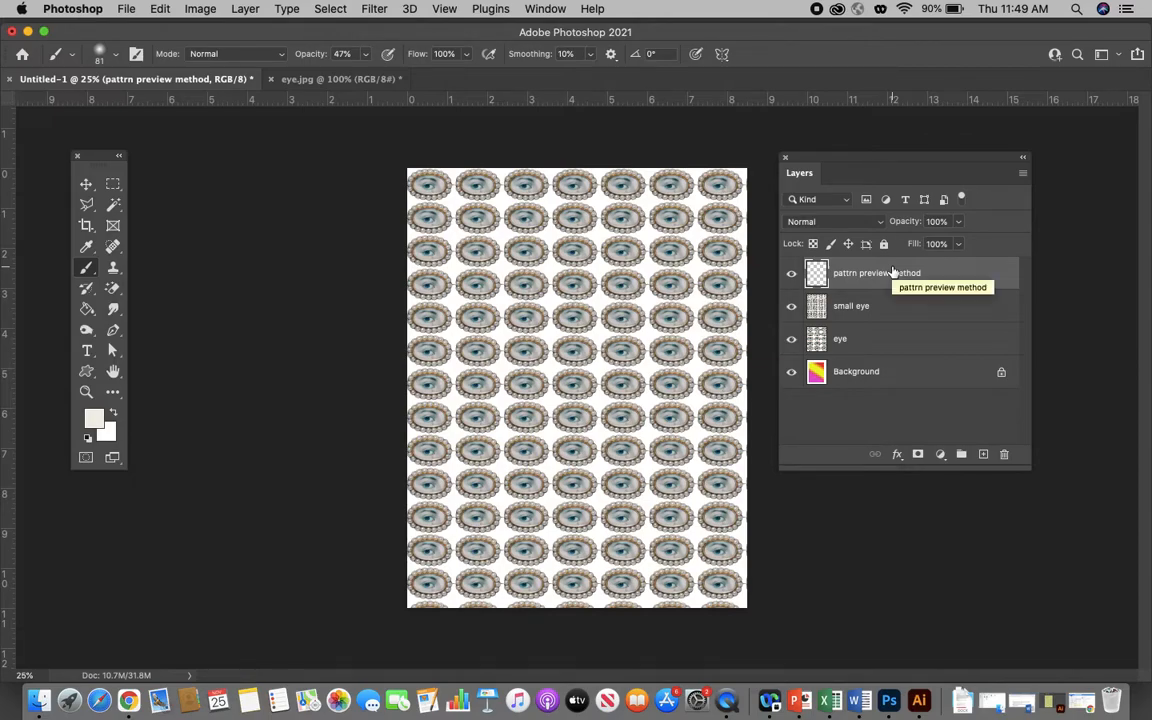
- Create a new 3 x 3 inch document at 200 pixels/inch in RGB Color with a white background
left_click(133, 10)
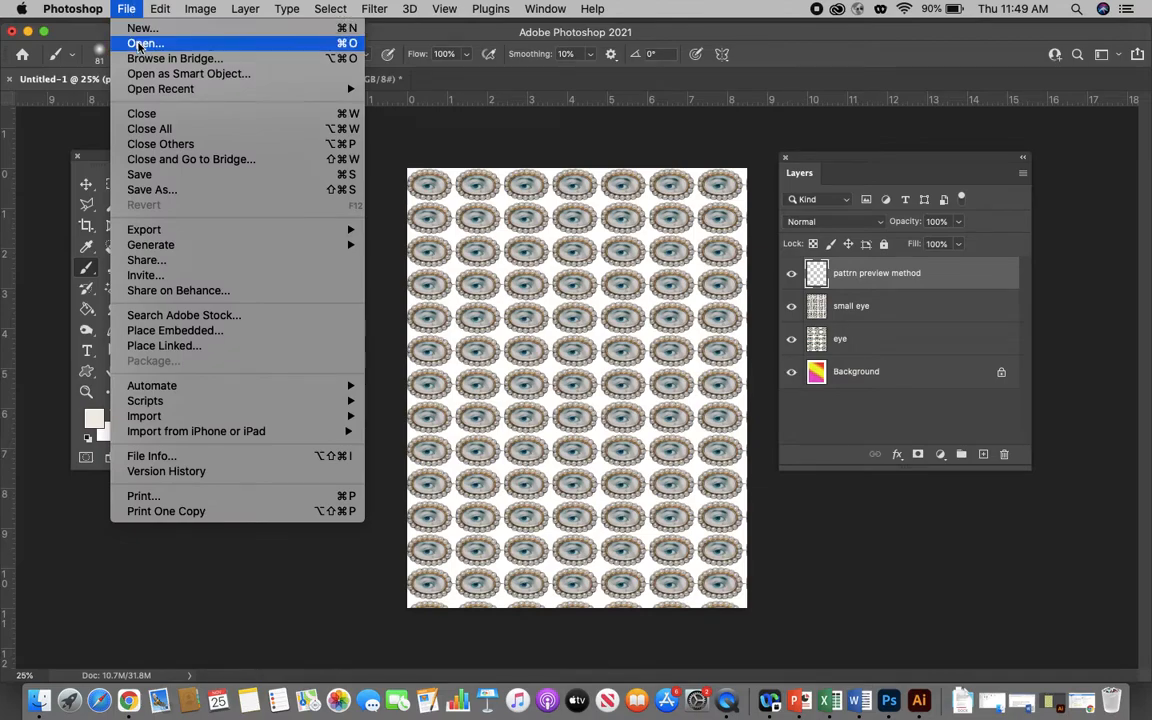
left_click(137, 38)
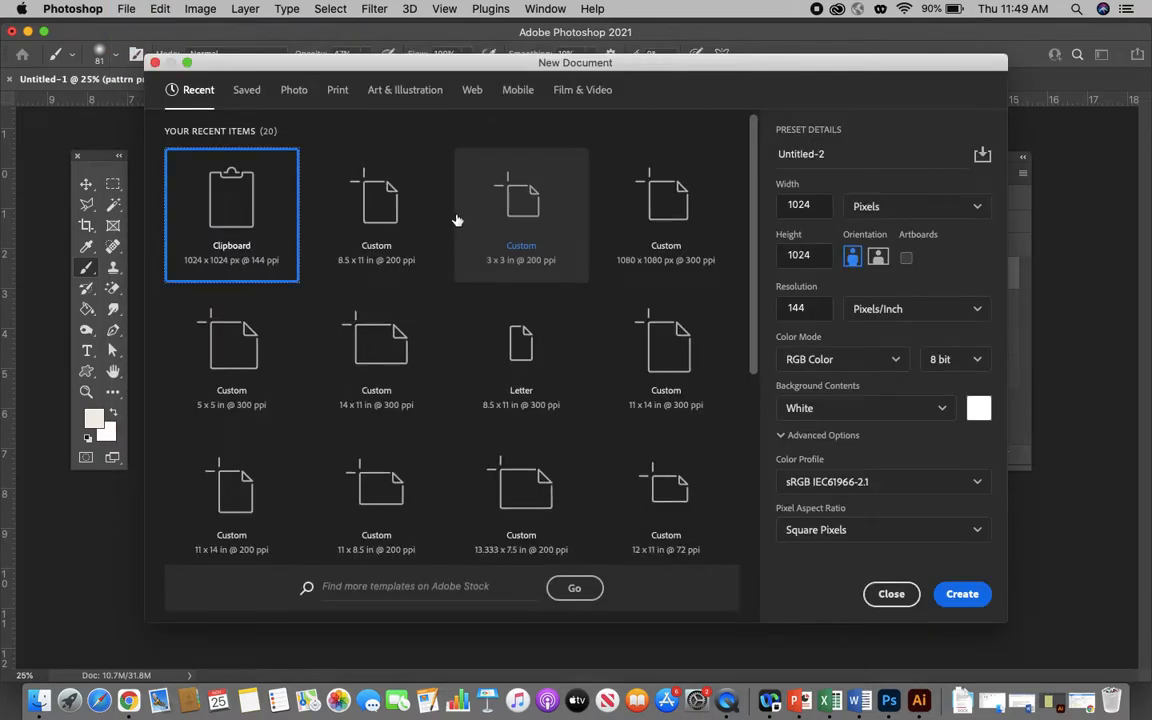
left_click(885, 207)
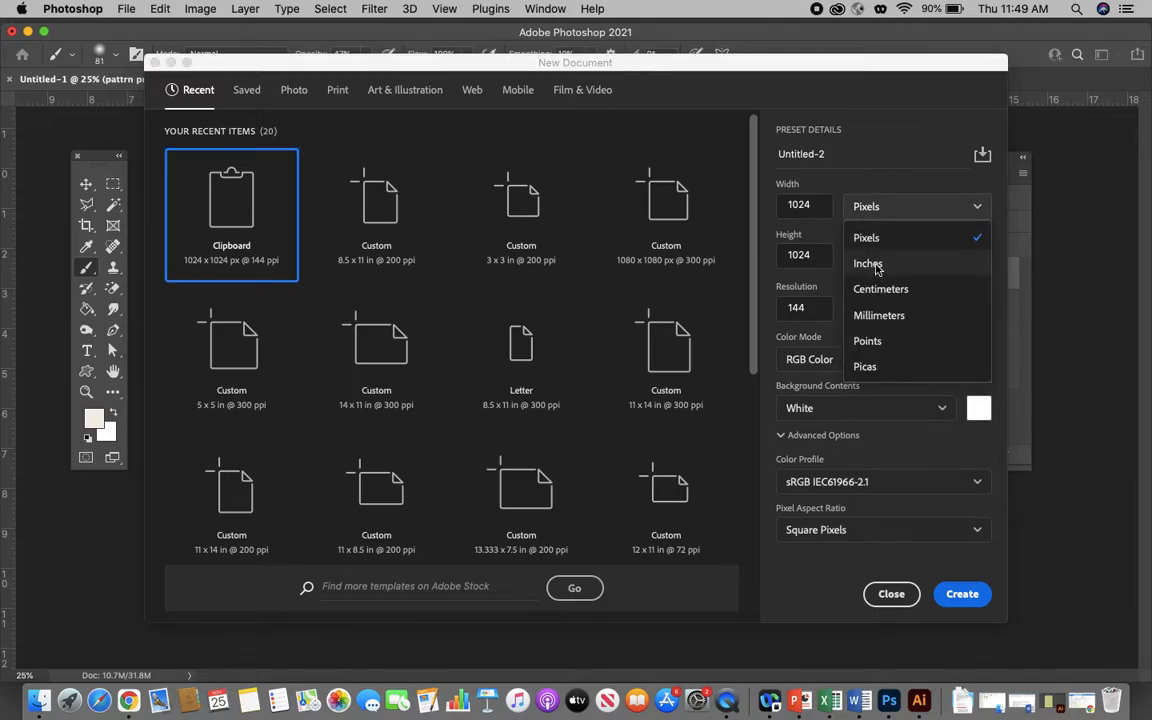
left_click(867, 263)
type("3")
key("Tab")
type("3")
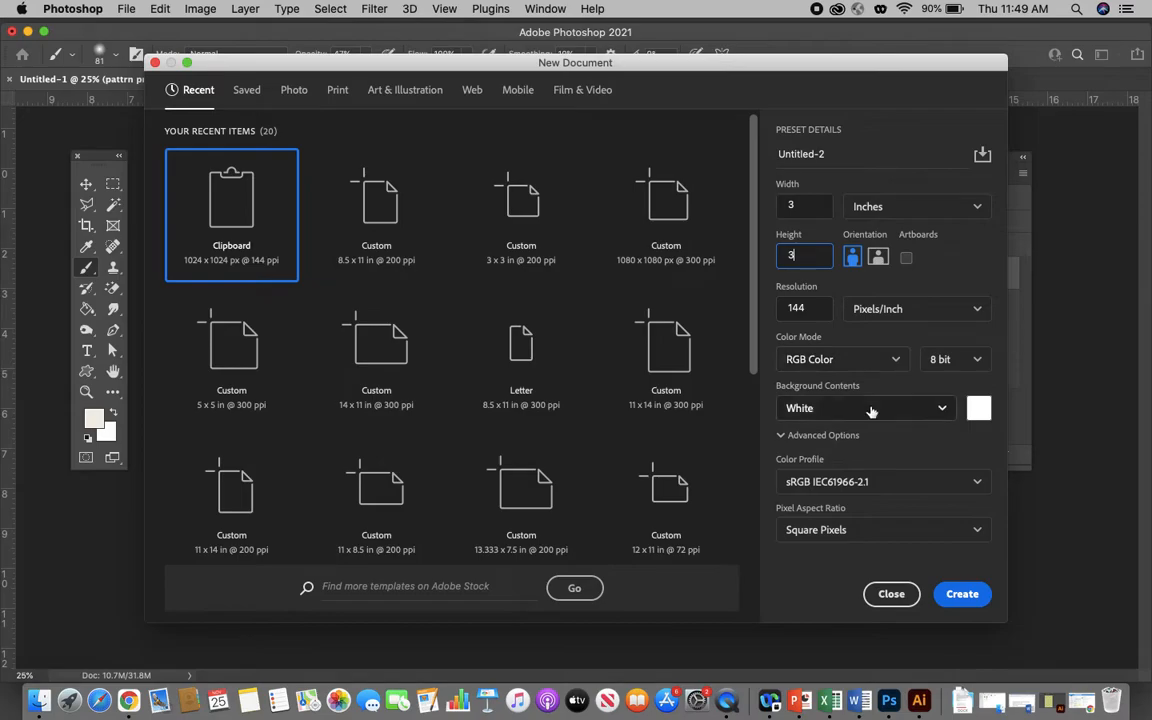
double_click(795, 308)
type("200")
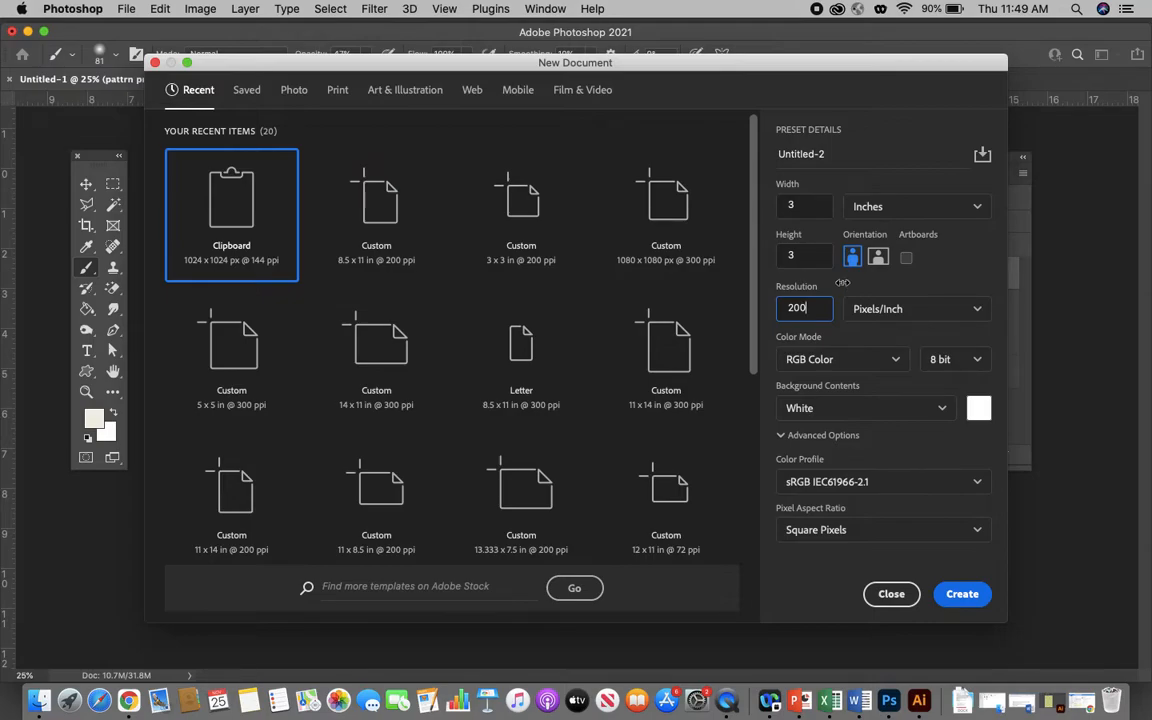
left_click(962, 594)
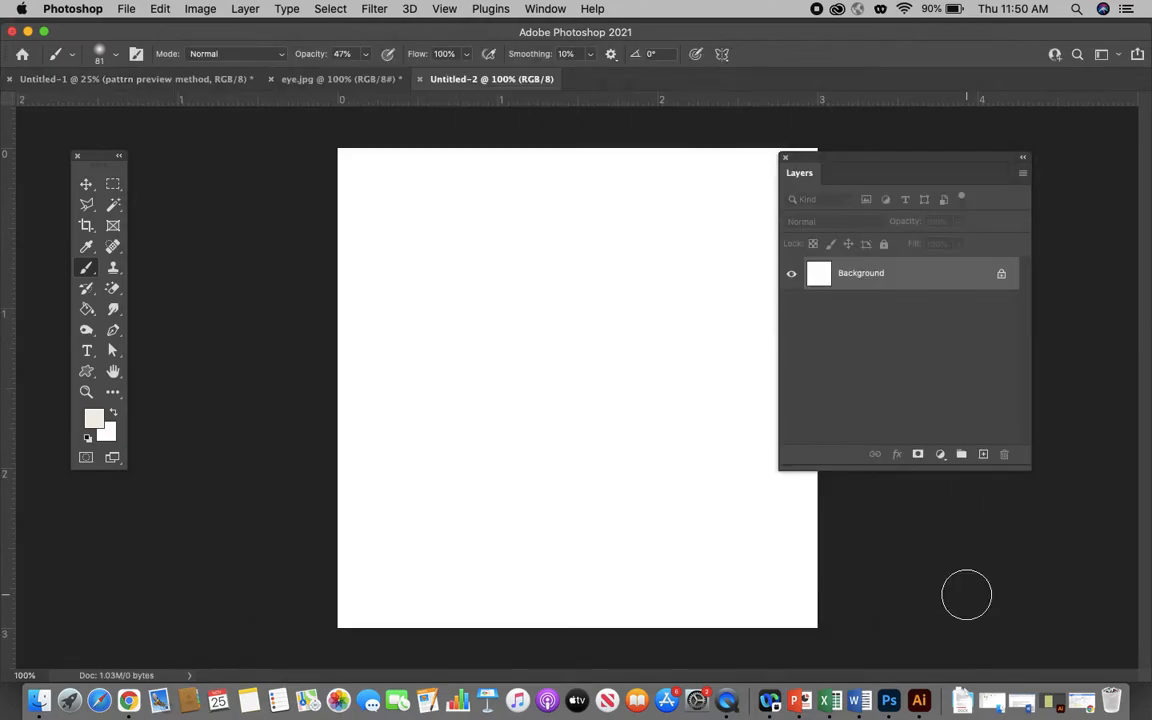
- Fill the blank canvas with a mint green foreground color (#92e3d1) using the Paint Bucket tool
left_click_drag(805, 159, 885, 172)
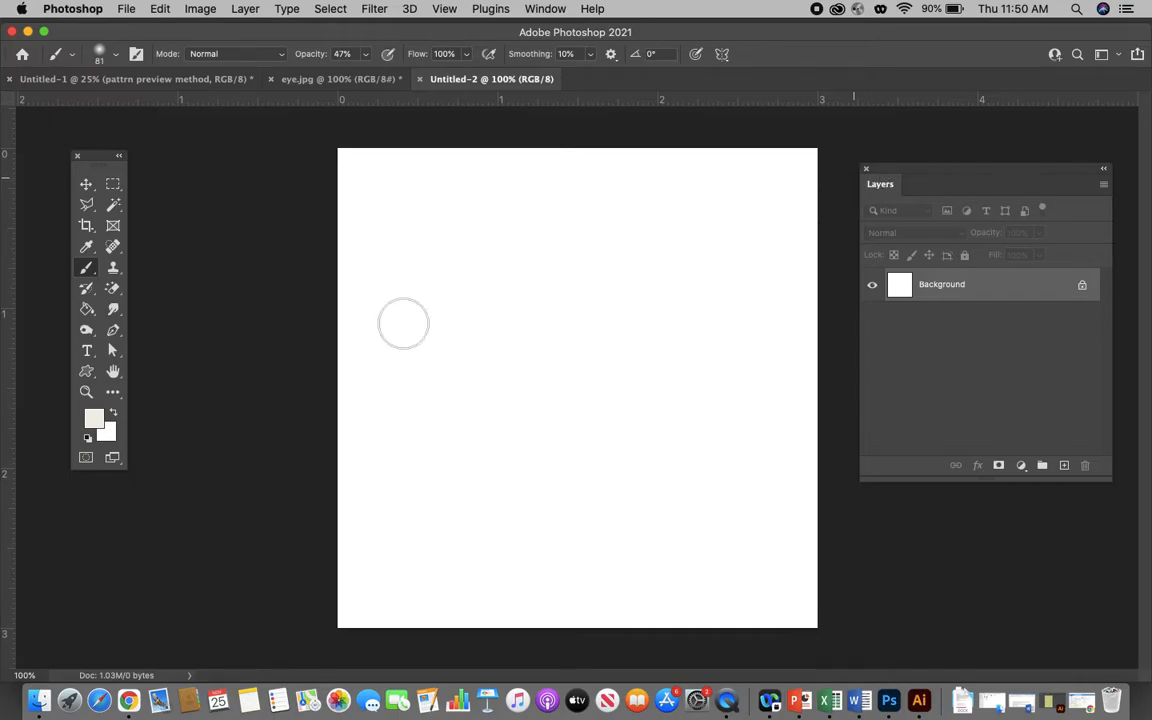
left_click(99, 424)
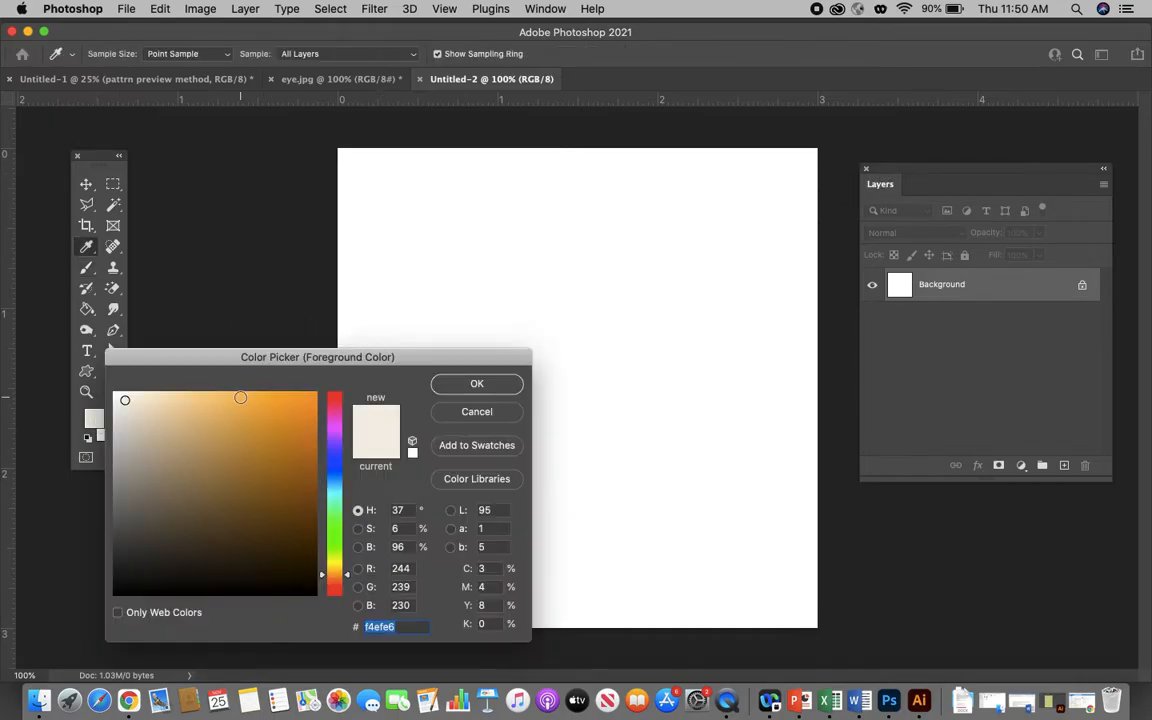
left_click(334, 509)
left_click(185, 411)
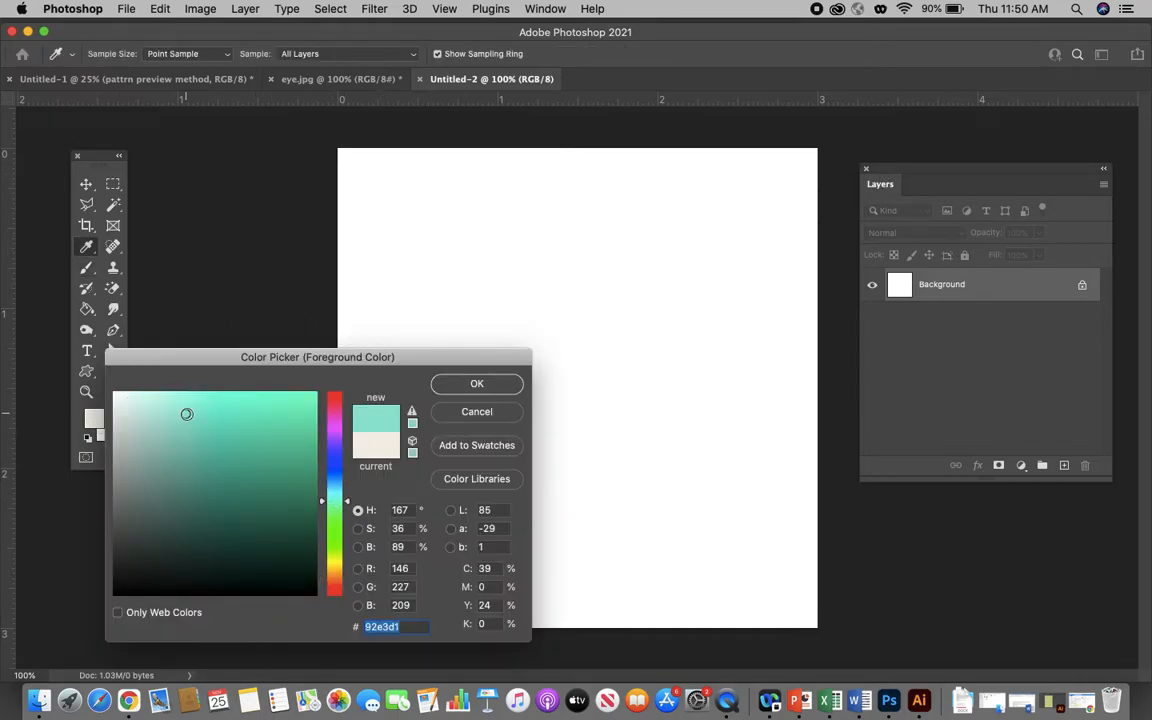
left_click(477, 383)
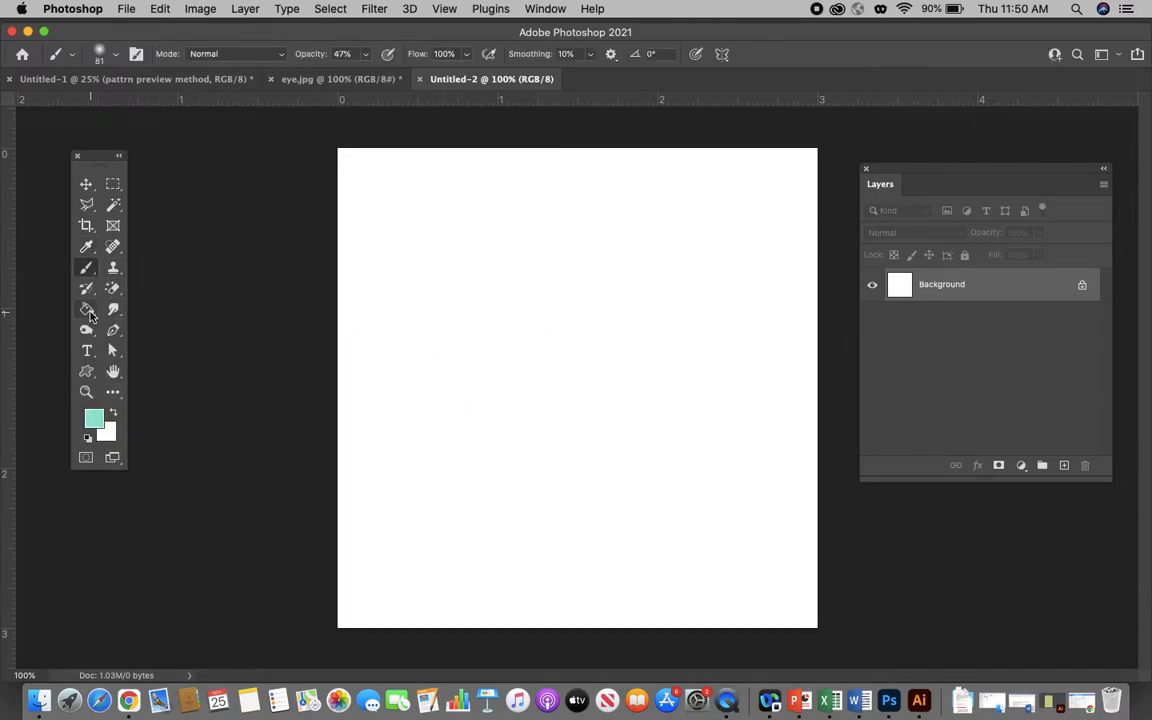
left_click(87, 308)
left_click(117, 53)
left_click(111, 45)
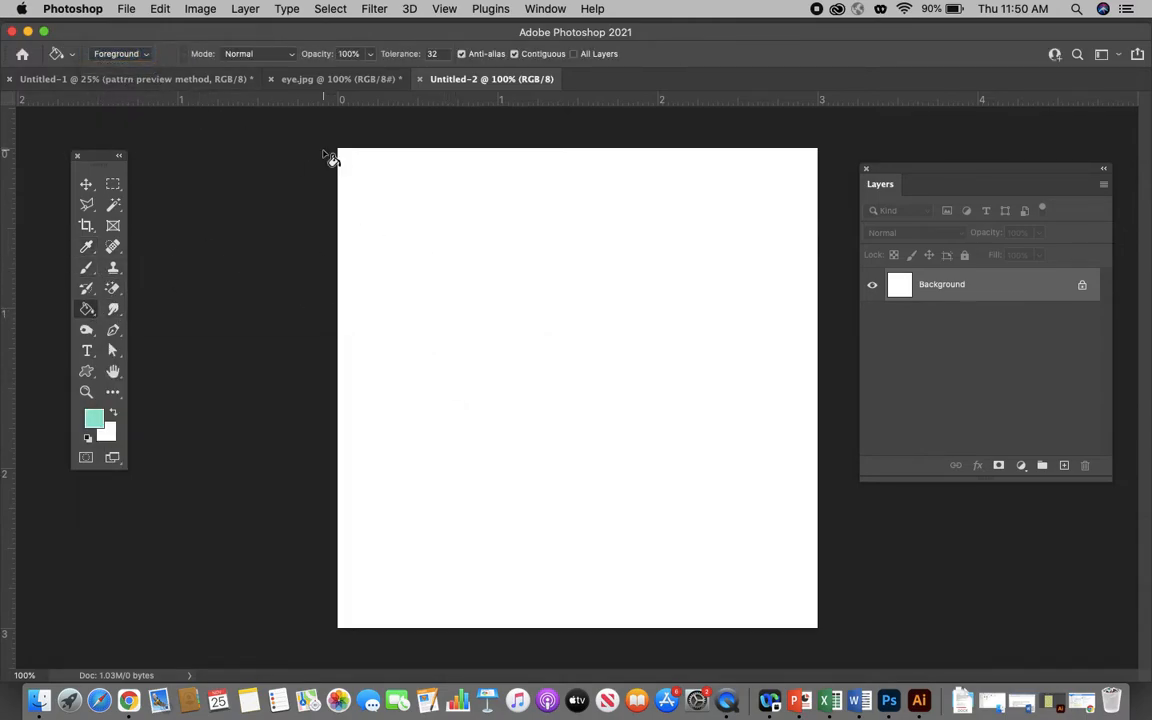
left_click(391, 211)
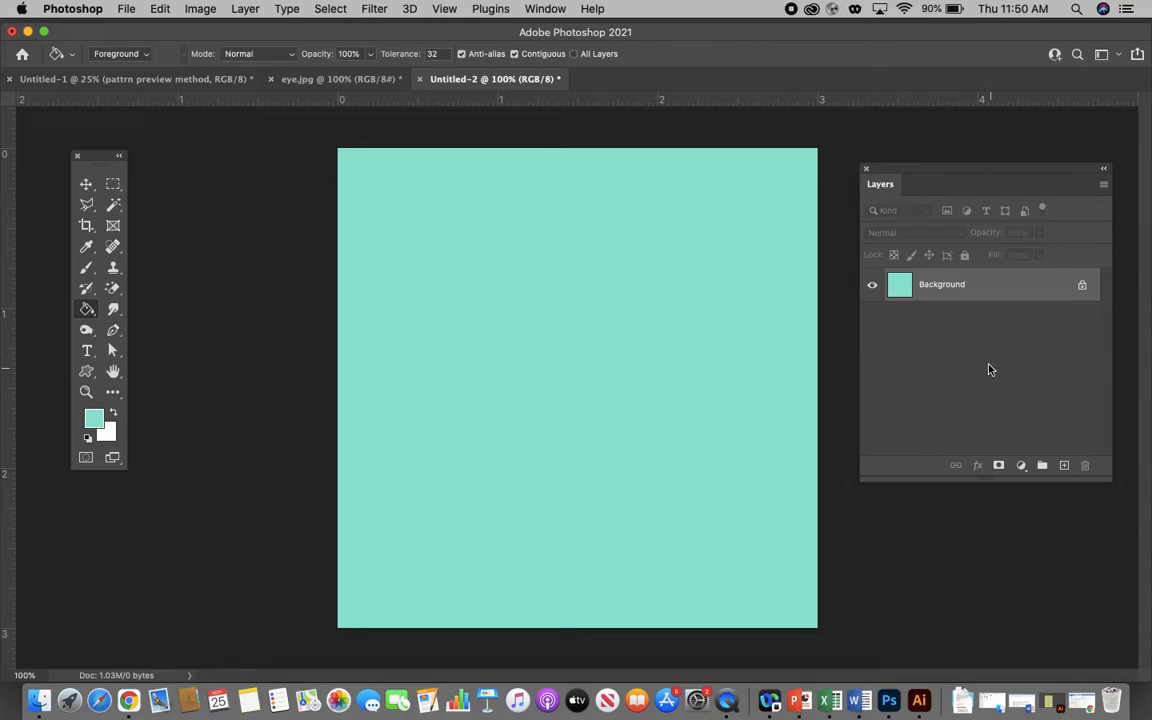
- Draw a triangle shape about 160 px wide and 164 px high near the middle of the canvas
left_click_drag(1002, 171, 979, 214)
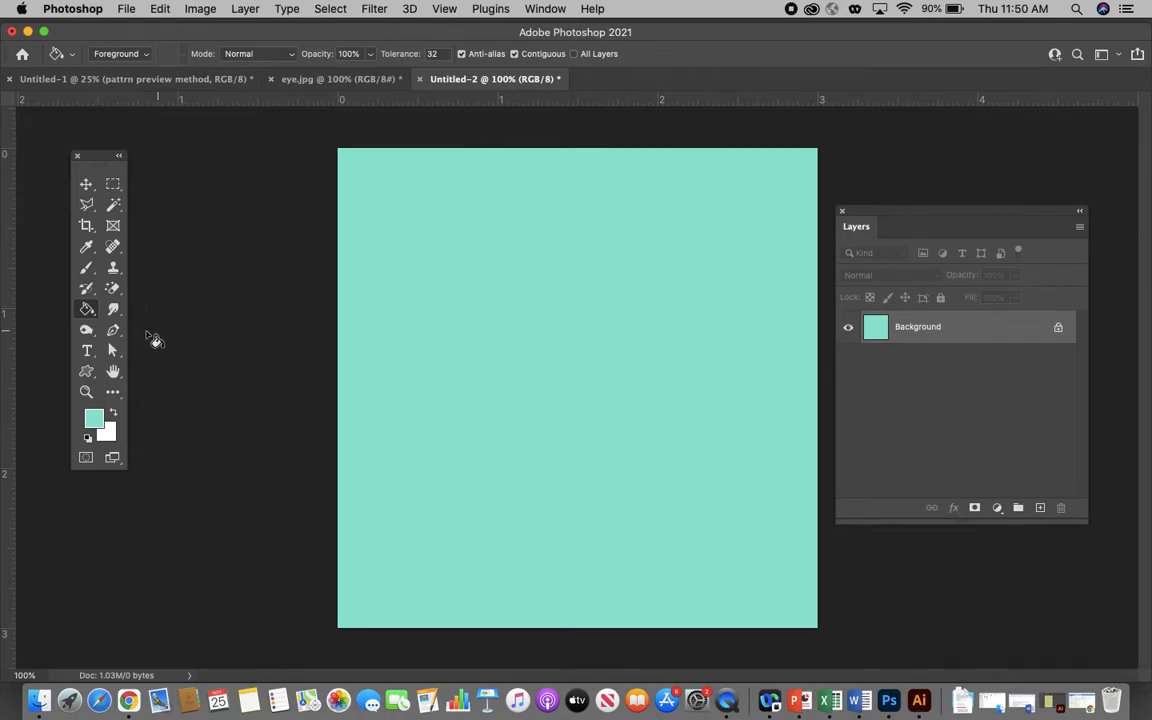
left_click(87, 372)
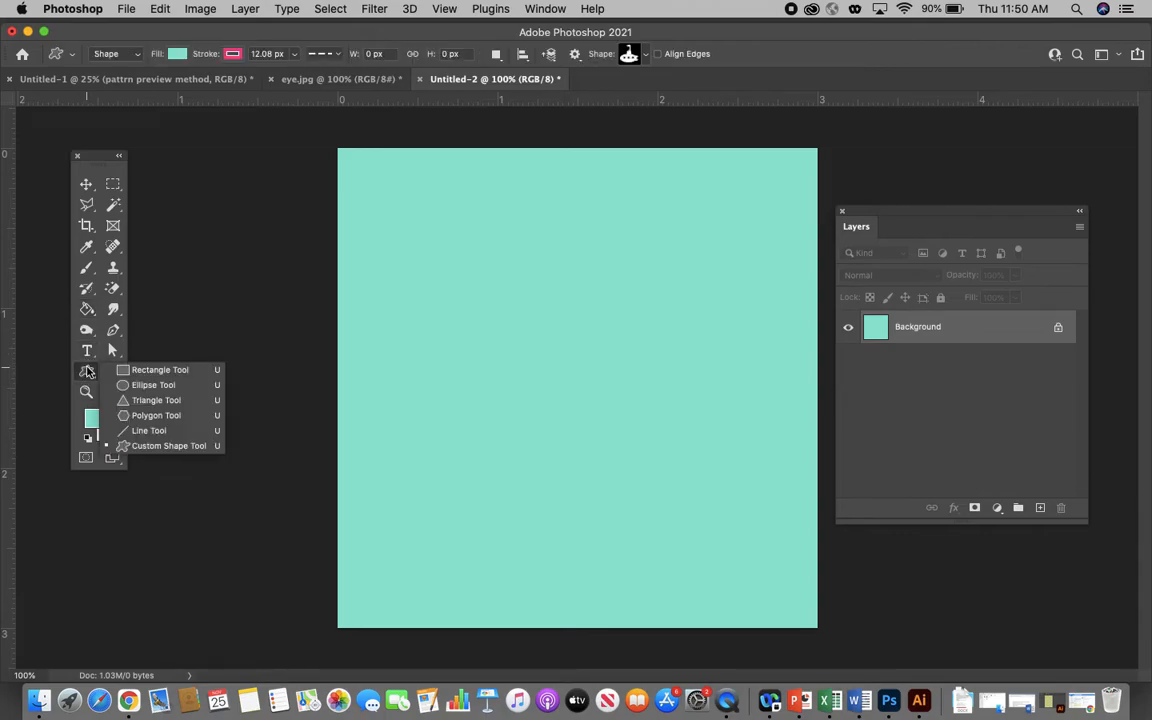
left_click(158, 400)
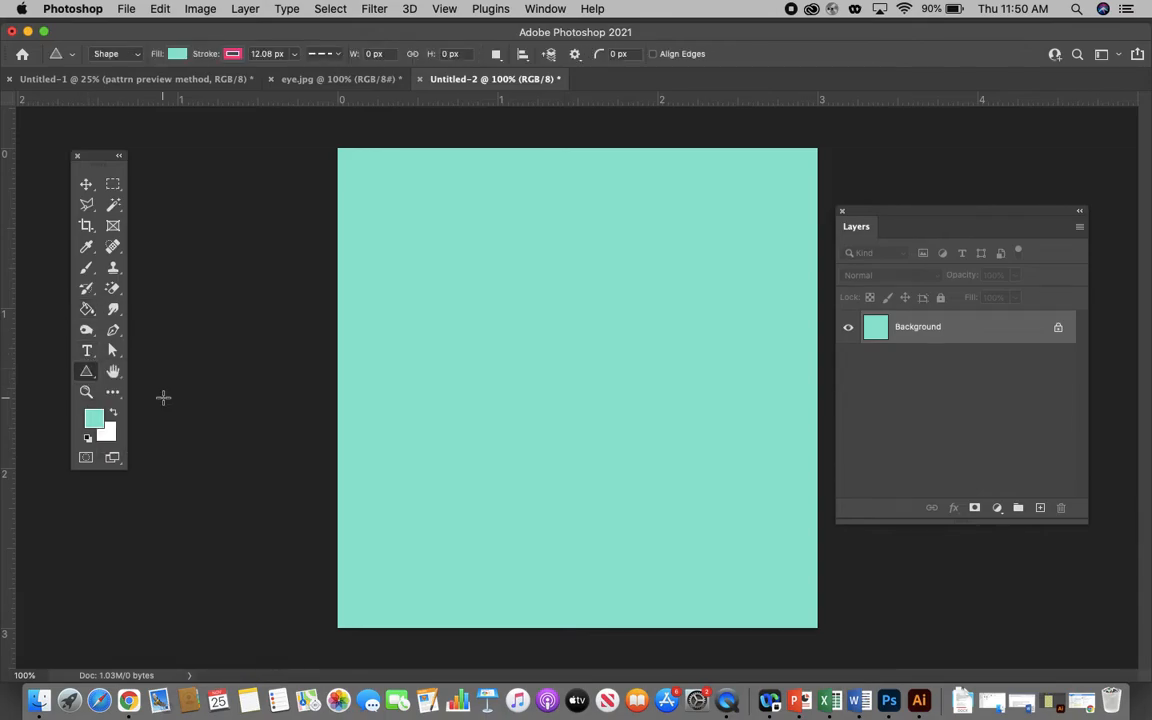
left_click_drag(500, 298, 627, 428)
- Give the triangle a yellow fill and a solid dark blue stroke
left_click(172, 54)
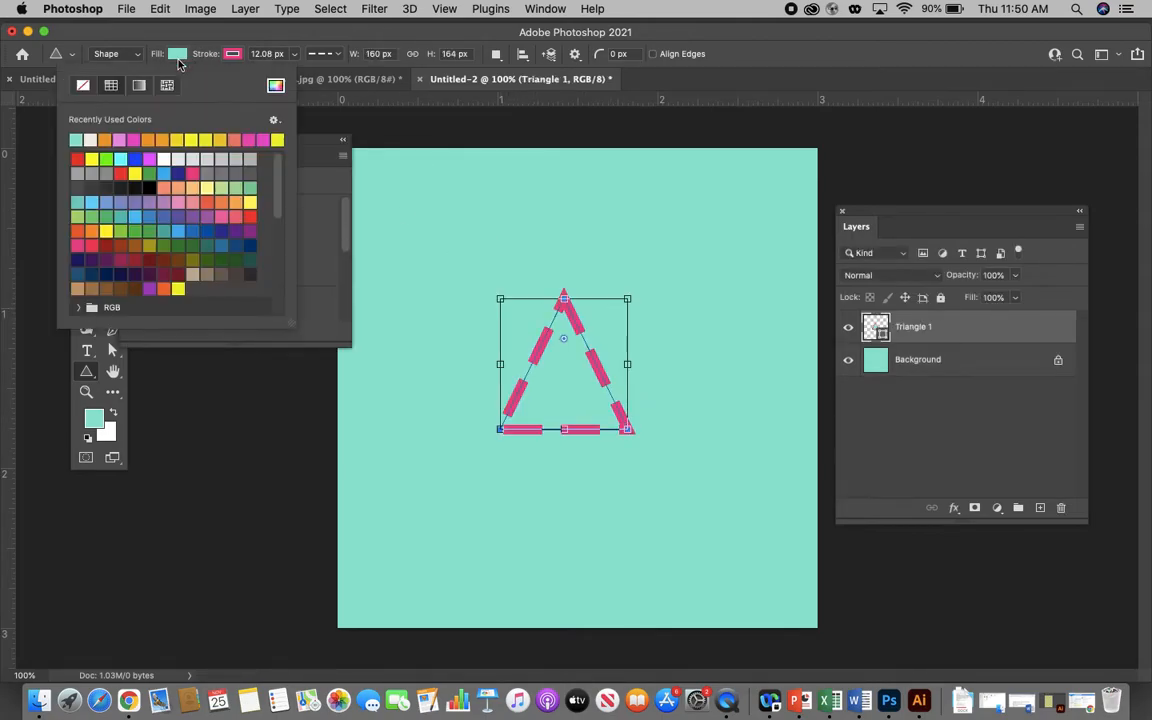
left_click(192, 138)
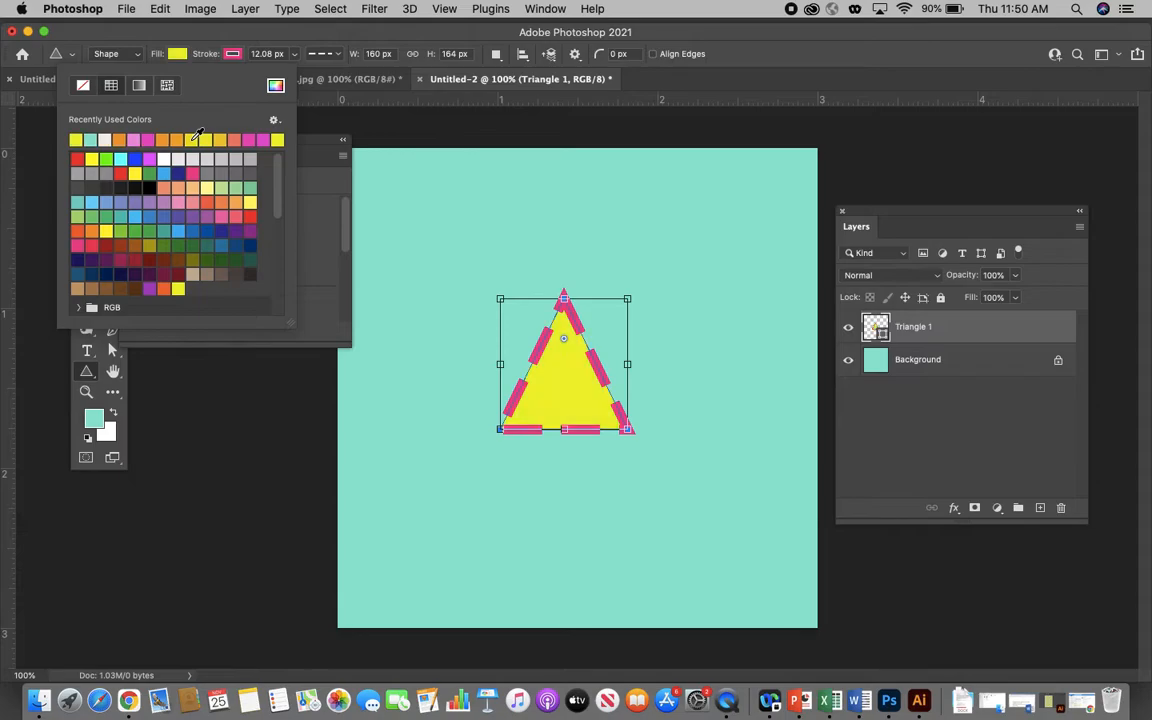
left_click(236, 55)
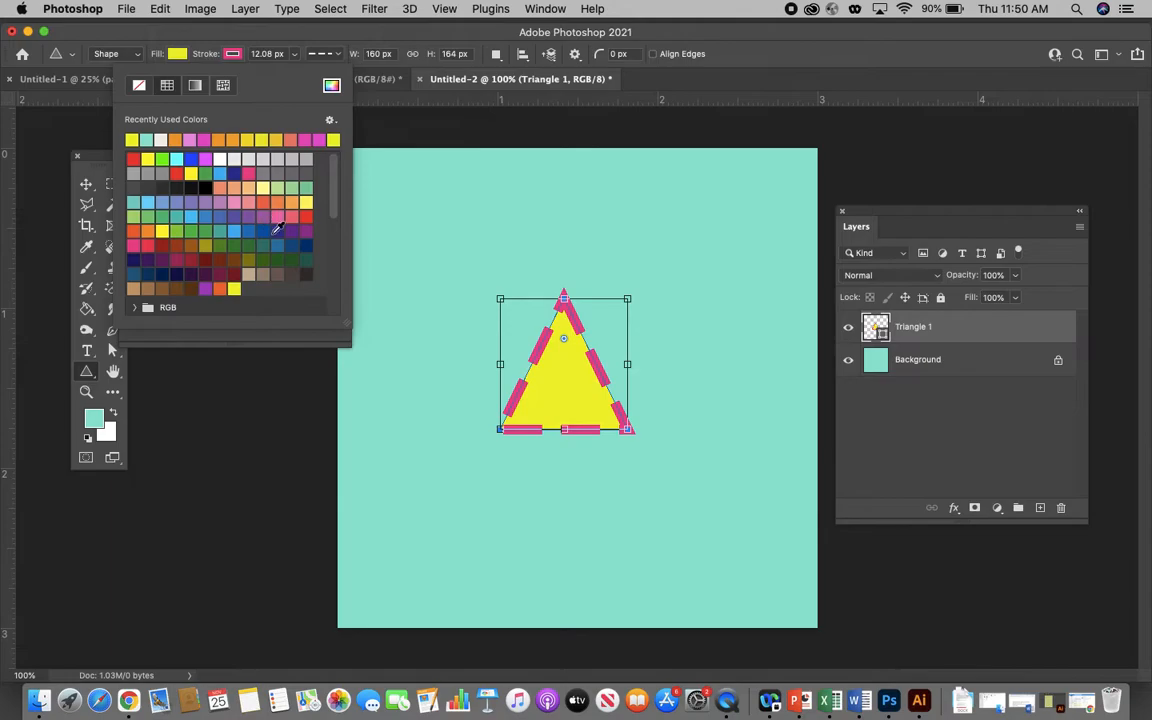
left_click(262, 231)
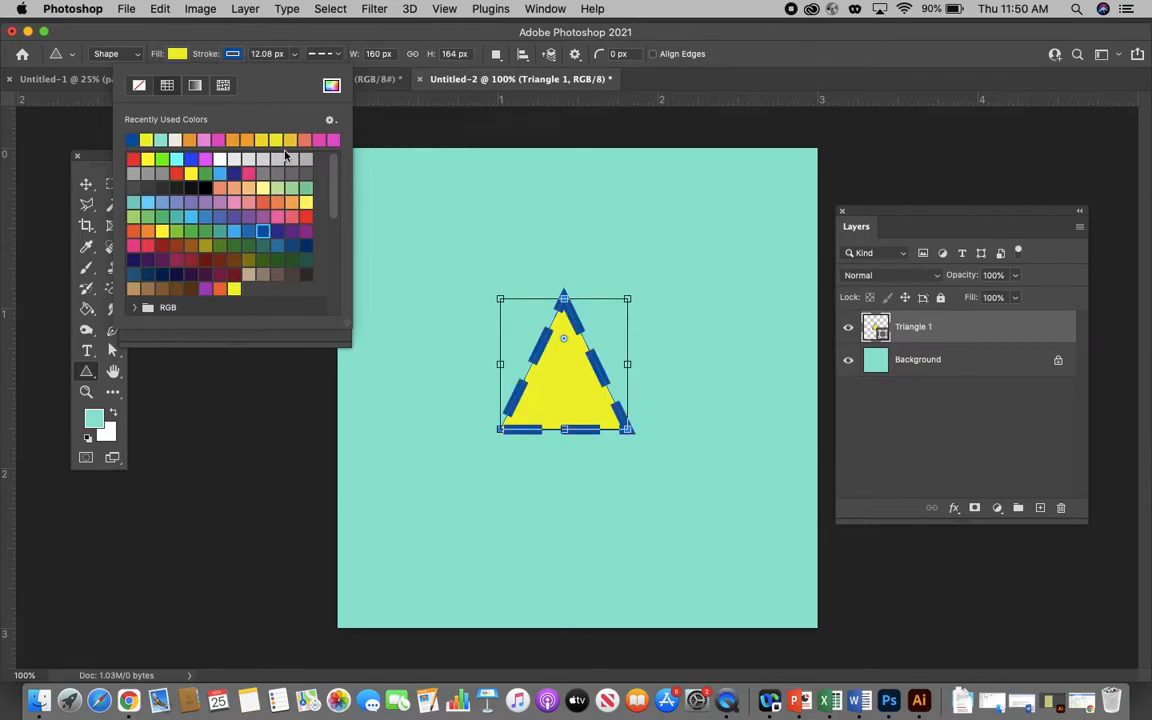
left_click(312, 53)
left_click(307, 105)
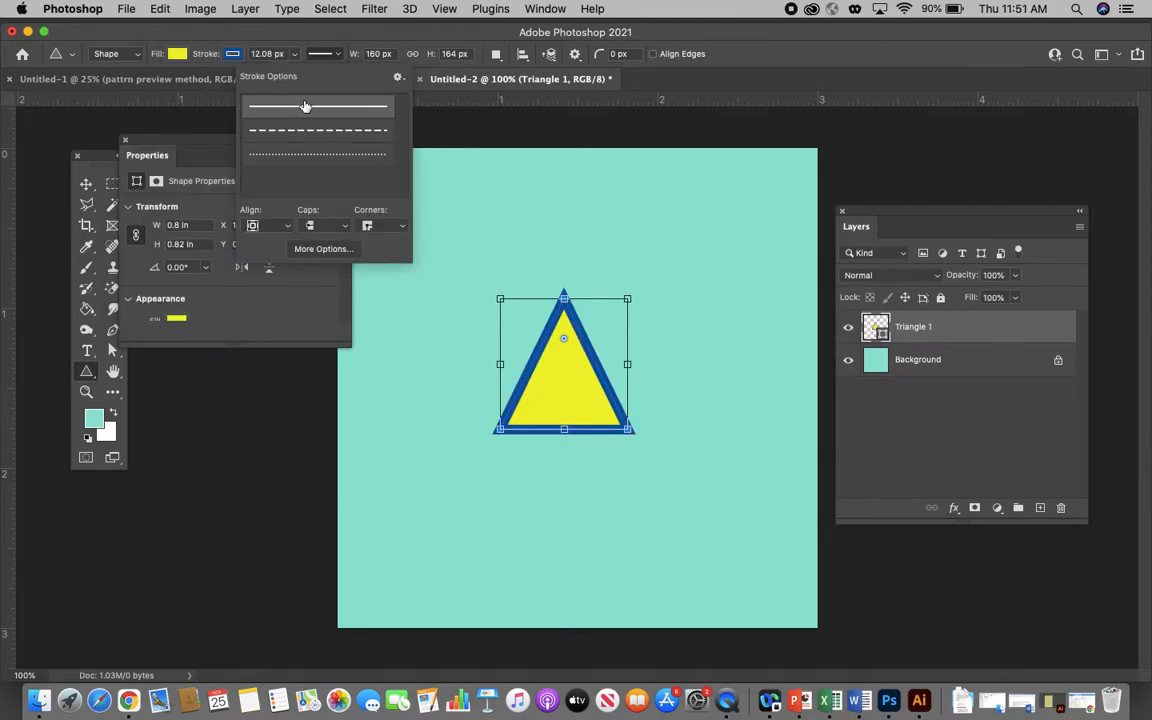
left_click(322, 50)
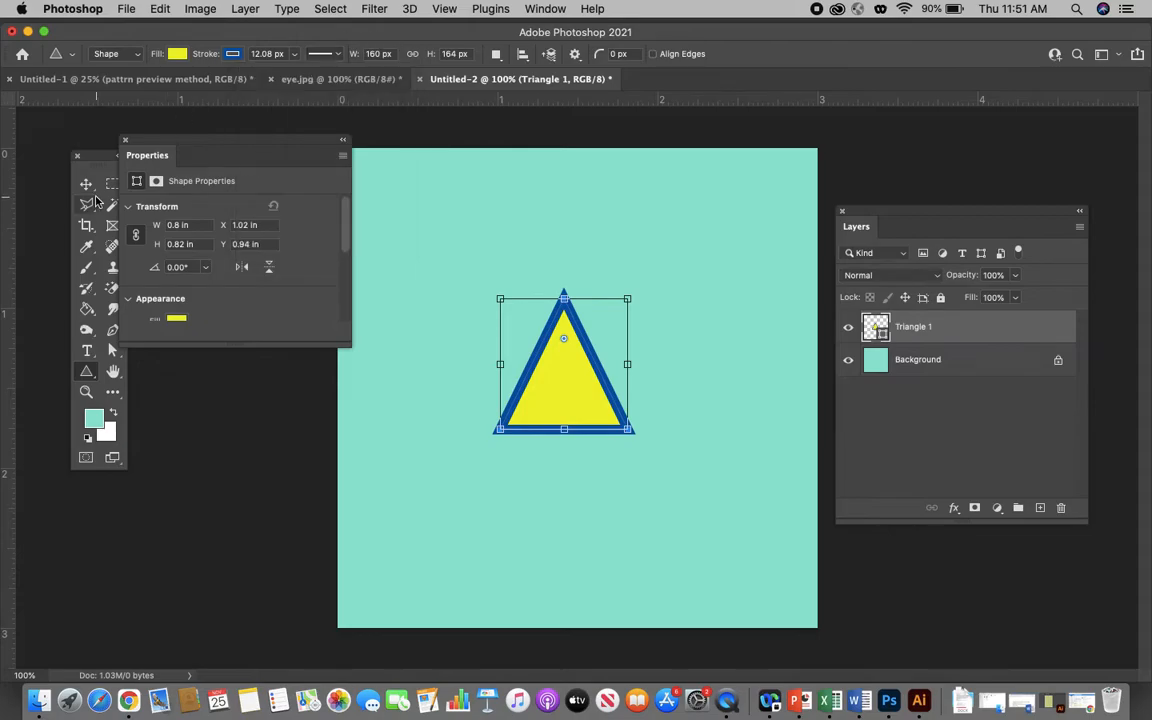
- Move the triangle to the center of the canvas and close the shape properties
left_click(87, 184)
left_click(518, 229)
left_click(566, 362)
left_click_drag(566, 366, 560, 372)
left_click_drag(160, 140, 204, 141)
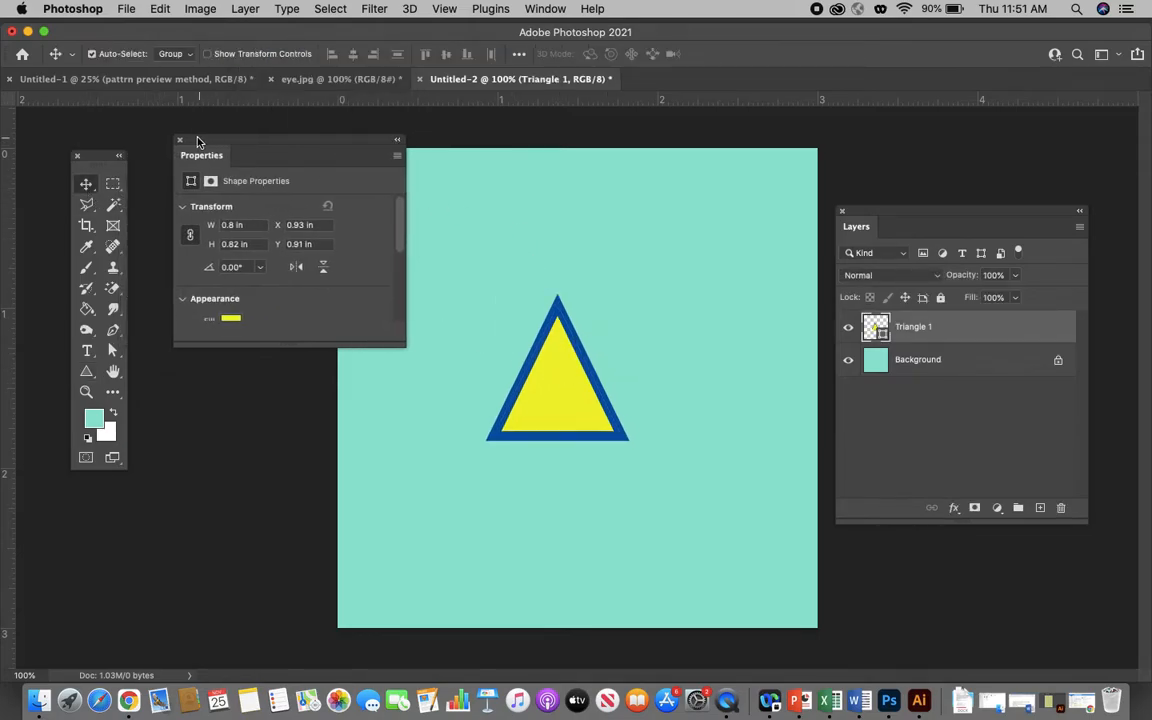
left_click(179, 141)
mouse_move(577, 333)
left_mouse_down()
mouse_move(605, 358)
mouse_move(591, 351)
left_mouse_up()
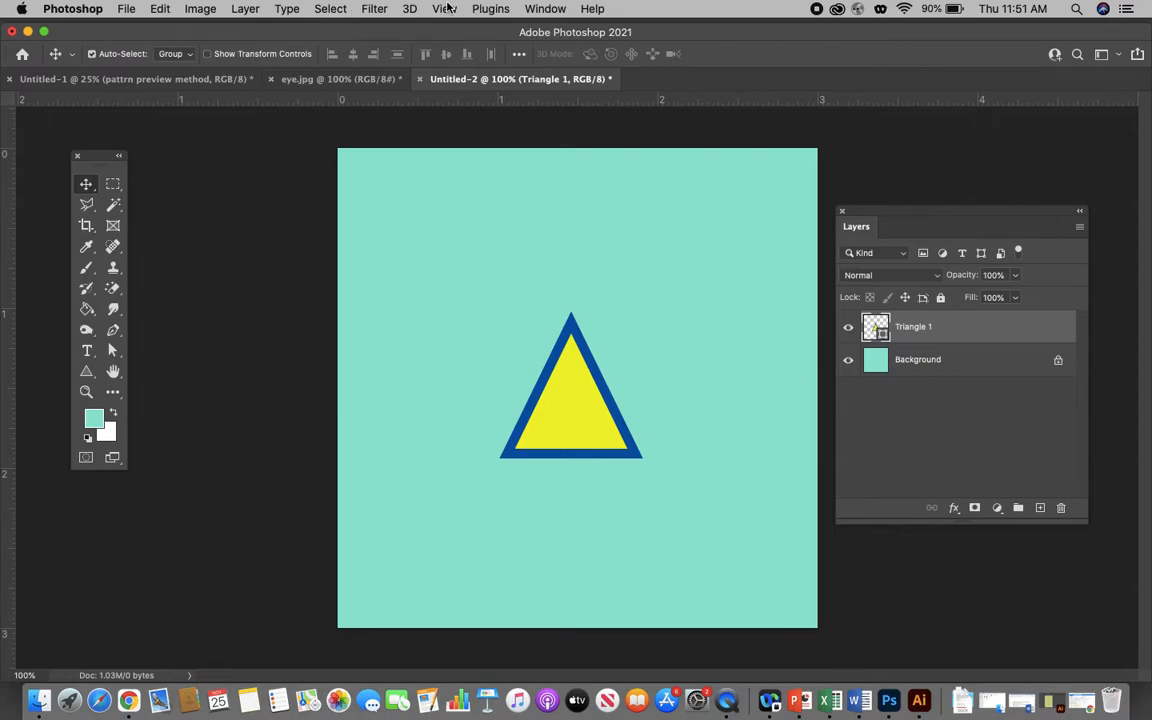
- Turn on Pattern Preview and shift the triangle slightly up and left within the tile
left_click(447, 9)
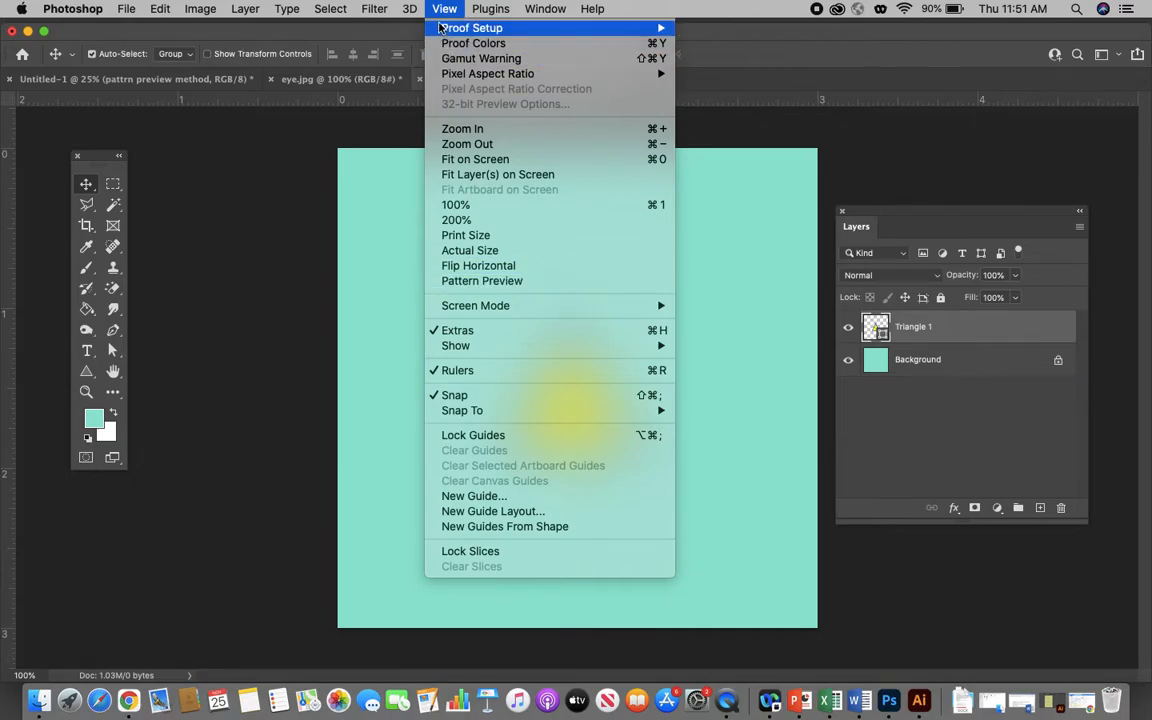
left_click(467, 284)
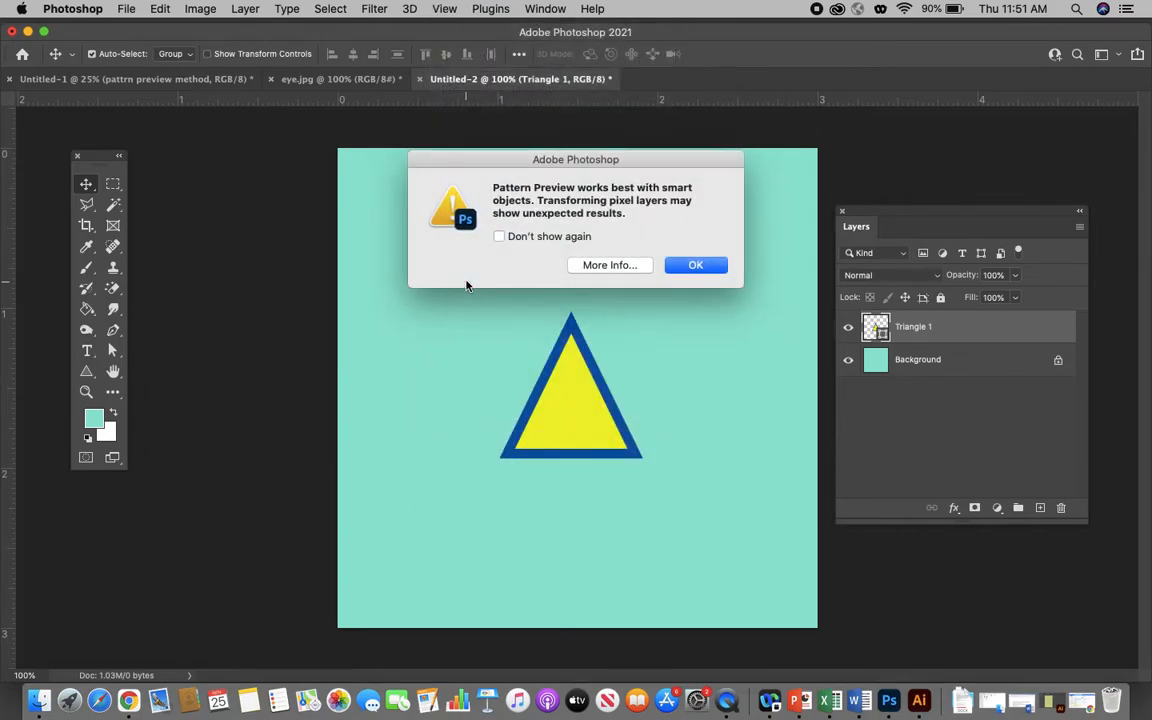
left_click(696, 265)
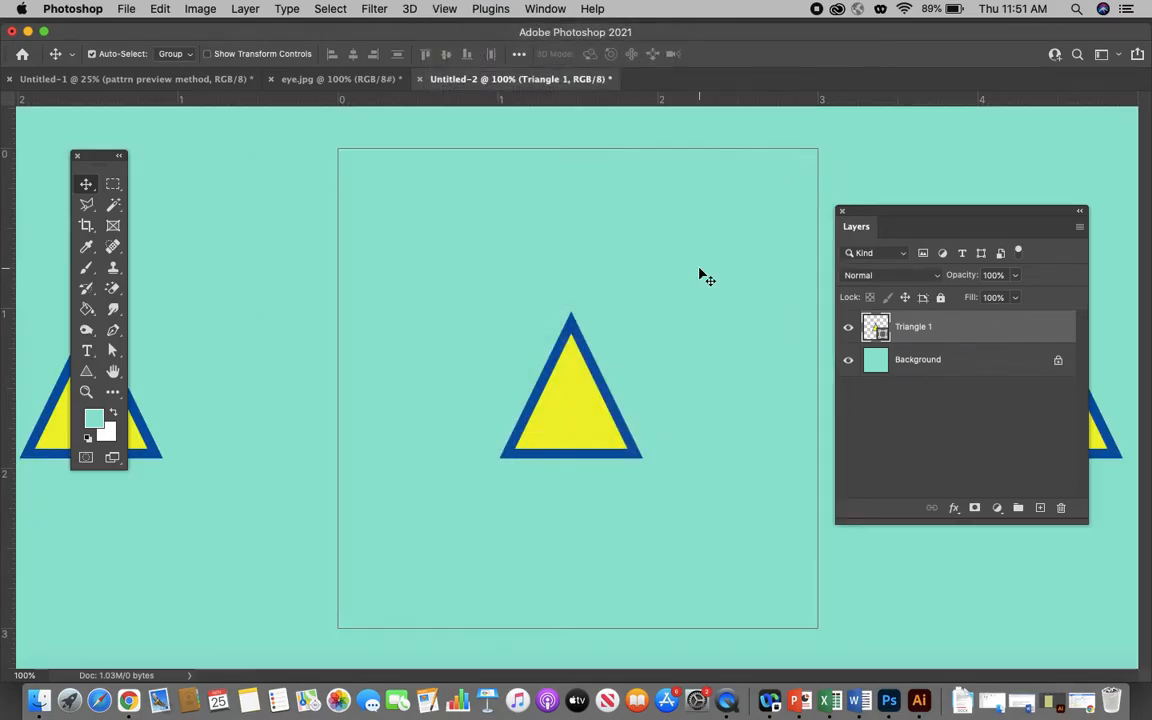
key("super+minus")
key("super+minus")
key("super+minus")
key("super+minus")
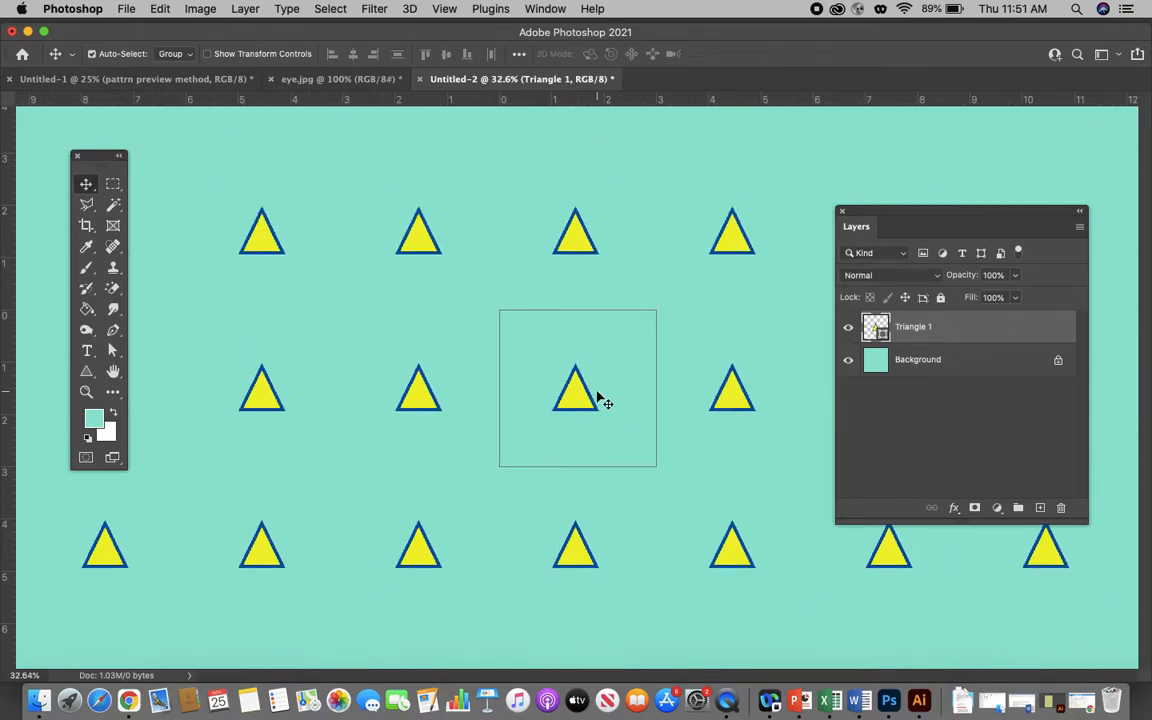
mouse_move(583, 403)
left_mouse_down()
mouse_move(548, 361)
mouse_move(594, 400)
mouse_move(573, 400)
mouse_move(580, 391)
left_mouse_up()
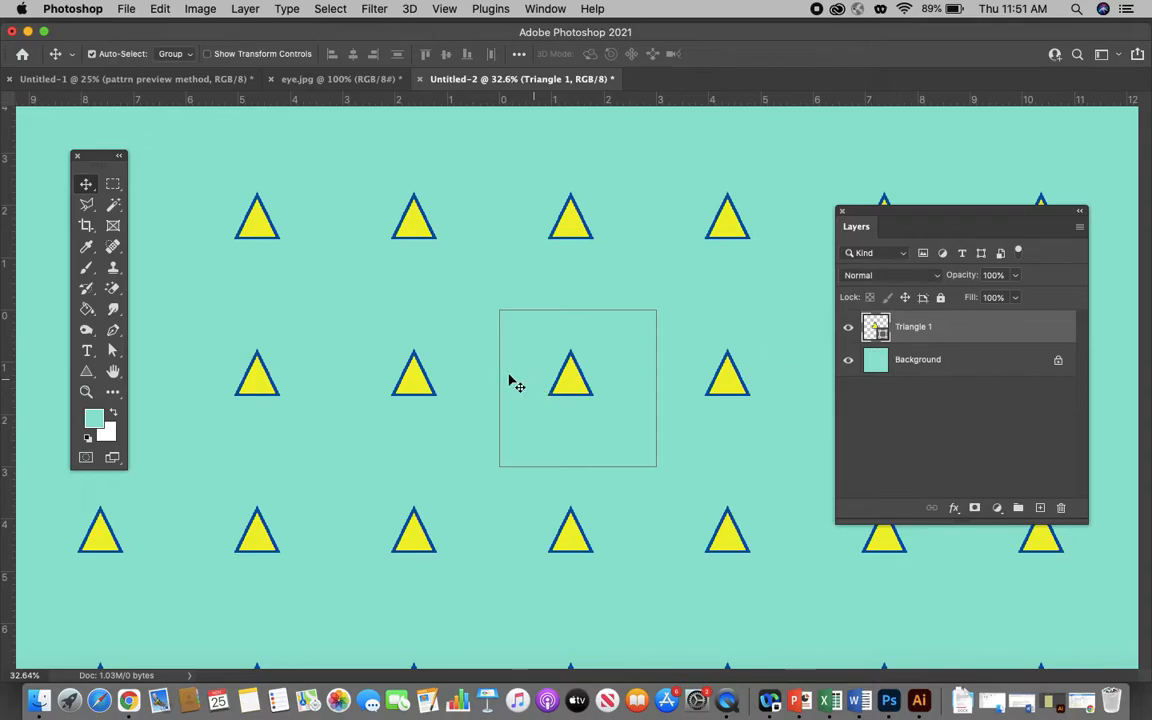
- Draw an ellipse about 186 px wide and 236 px high over the tile's upper-left corner
left_click(87, 372)
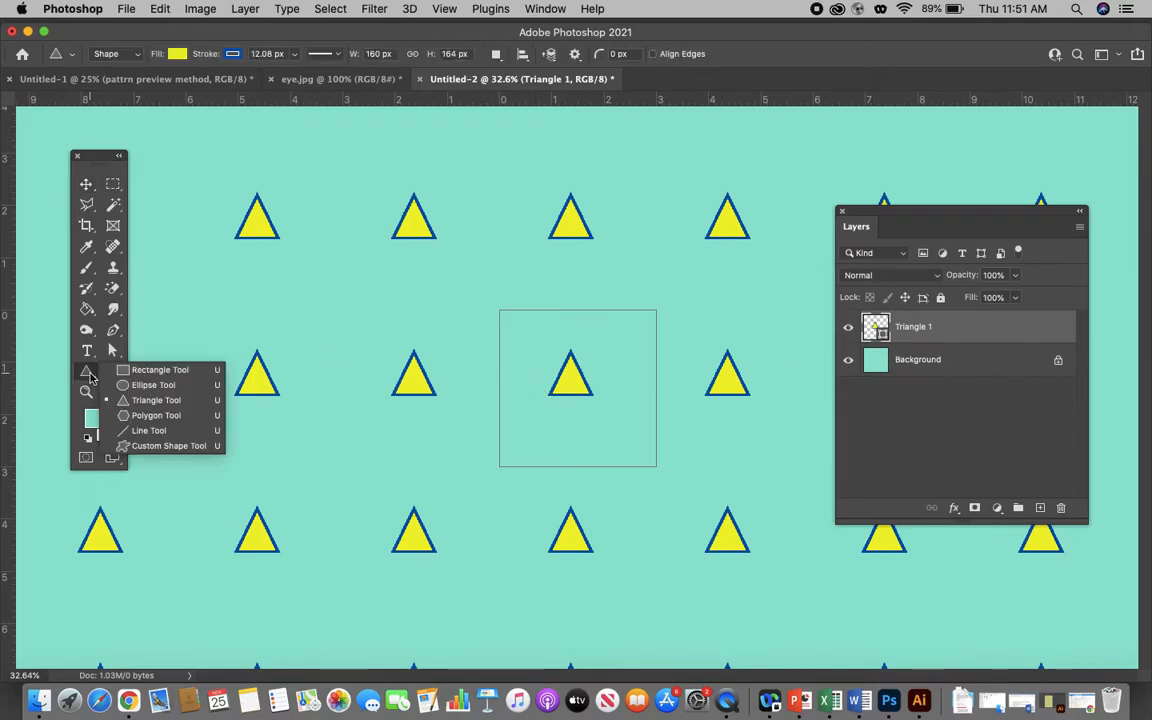
left_click(141, 386)
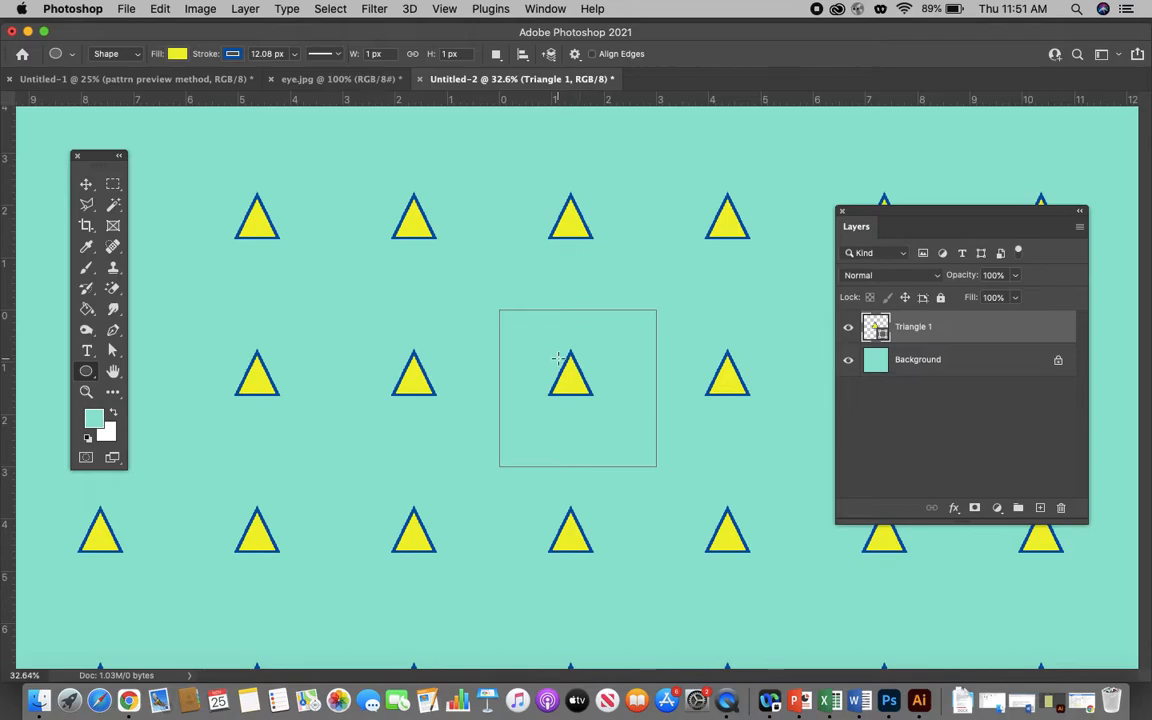
left_click_drag(488, 307, 536, 367)
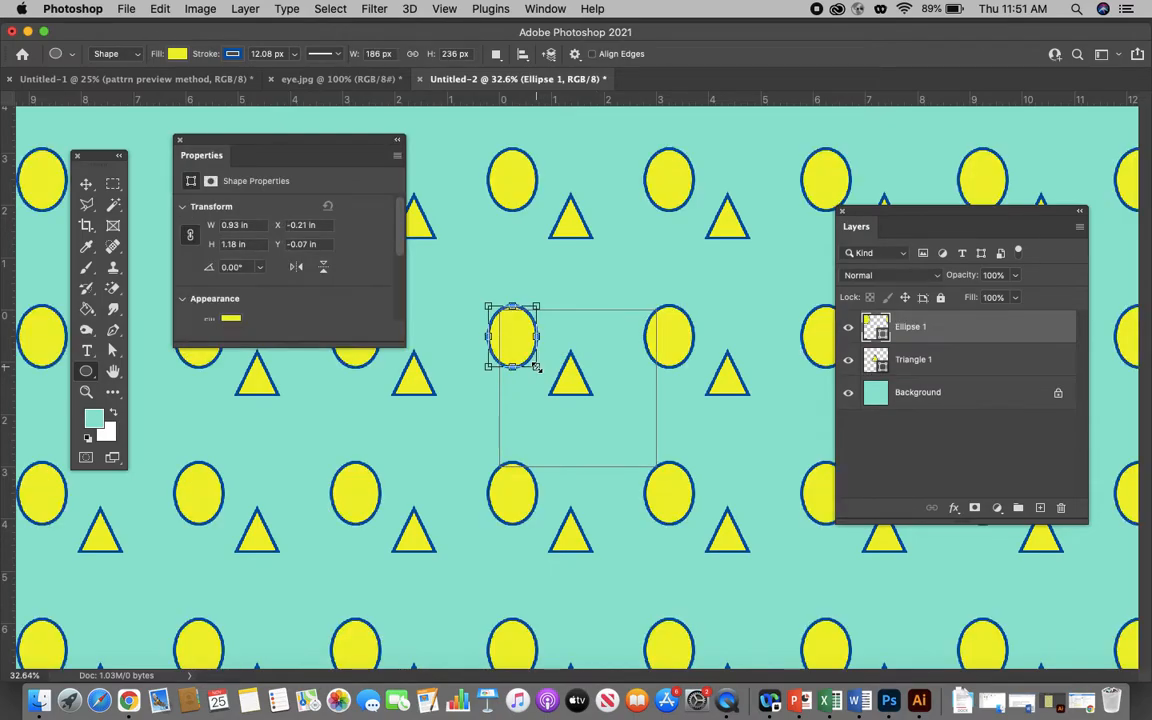
- Change the ellipse to a coral fill with a red-orange stroke
left_click(178, 54)
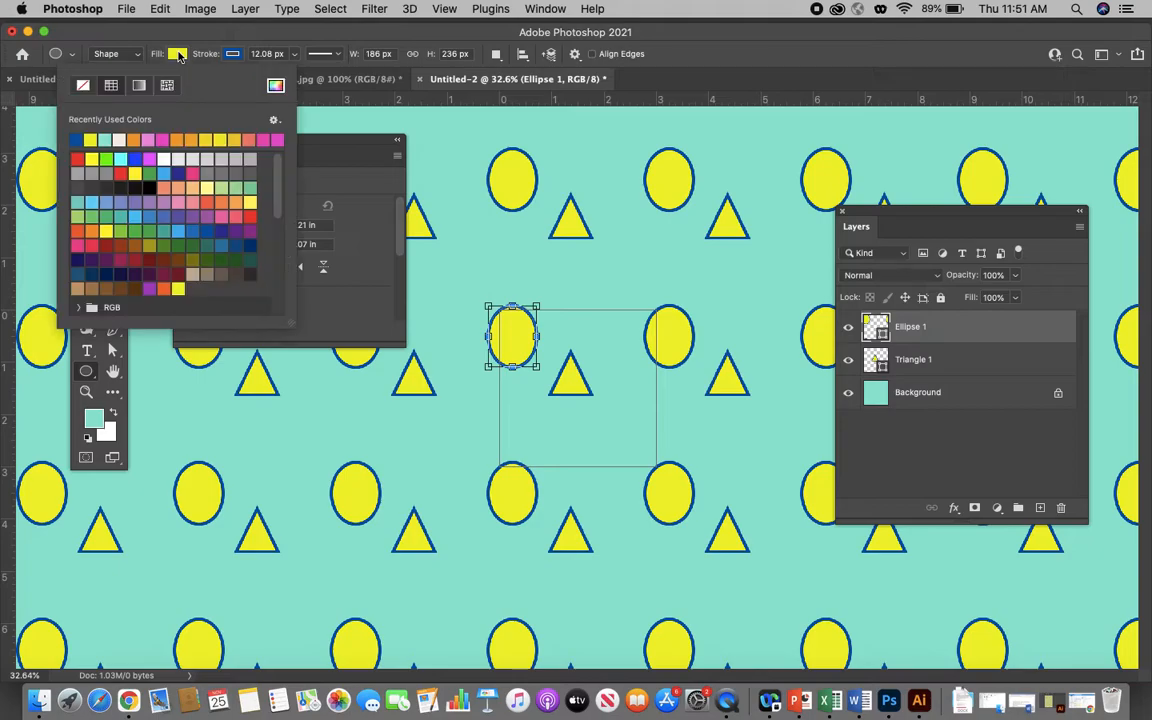
left_click(252, 139)
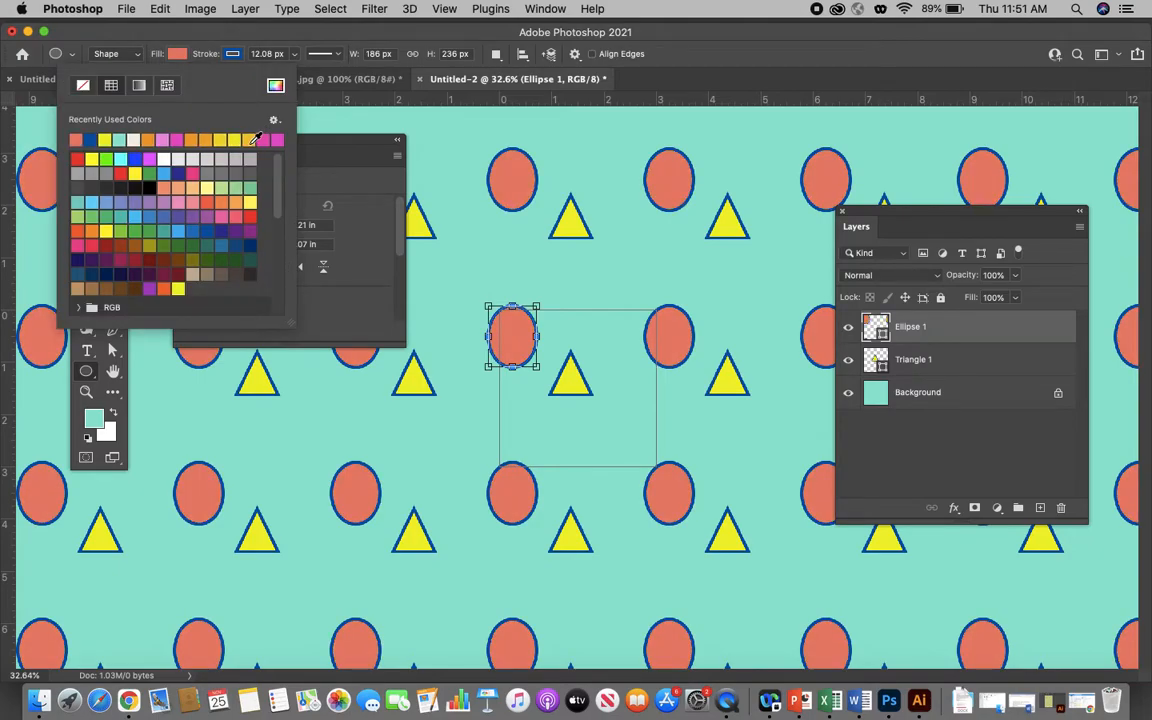
left_click(238, 55)
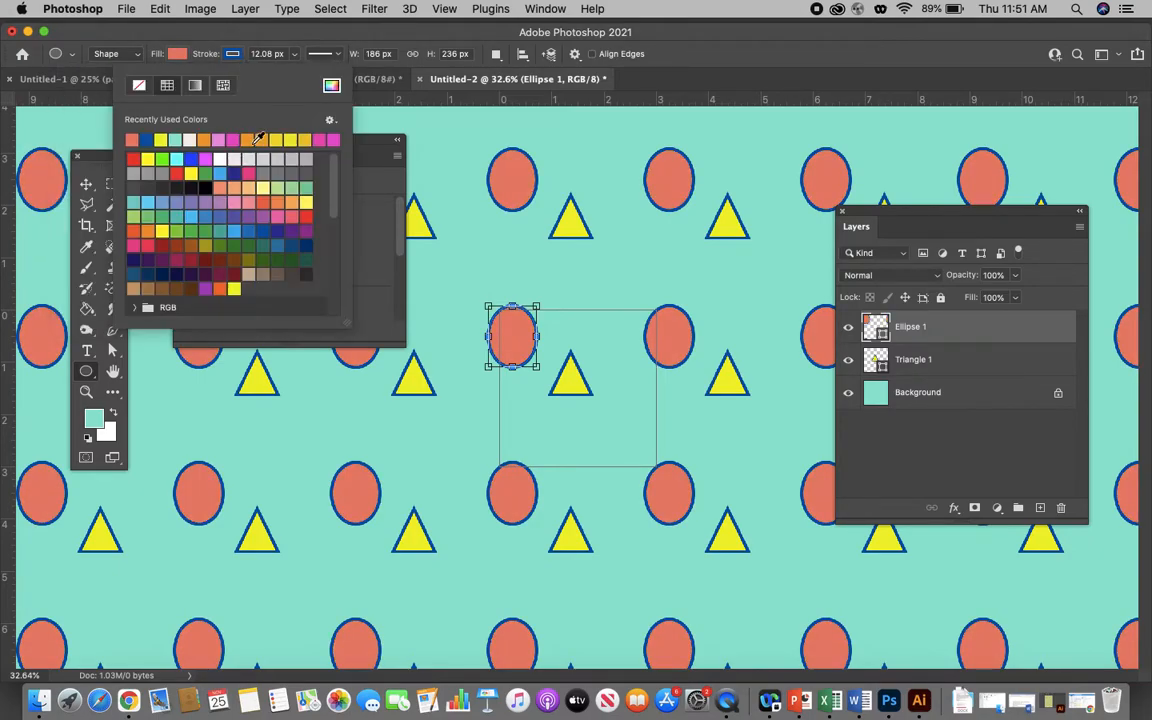
left_click(262, 202)
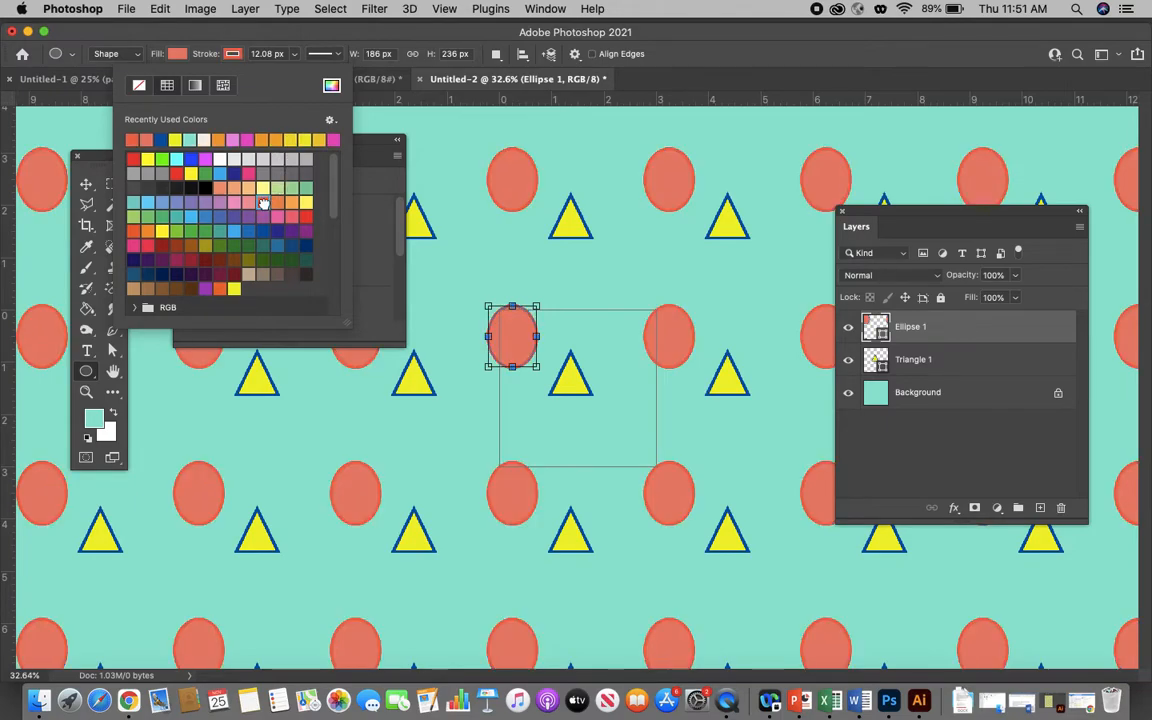
left_click(505, 26)
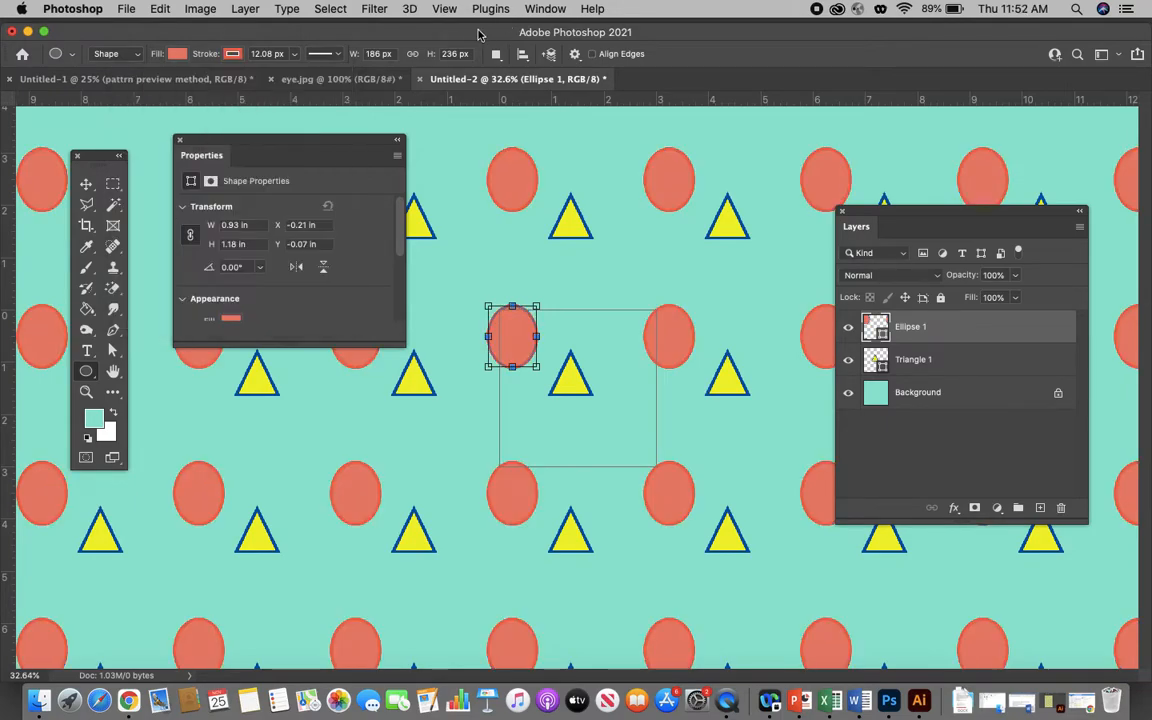
- Move the ellipse right within the tile so it sits just up and left of the triangle, and deselect it
left_click(86, 184)
mouse_move(514, 352)
left_mouse_down()
mouse_move(535, 370)
mouse_move(535, 345)
left_mouse_up()
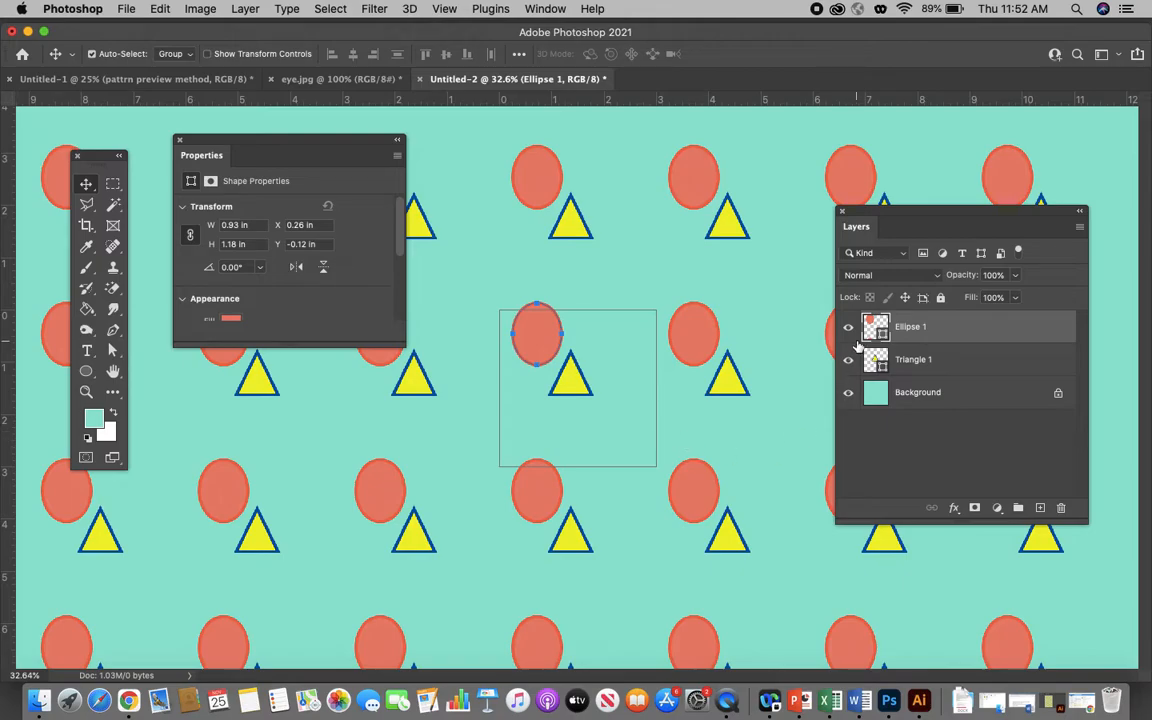
left_click(430, 362)
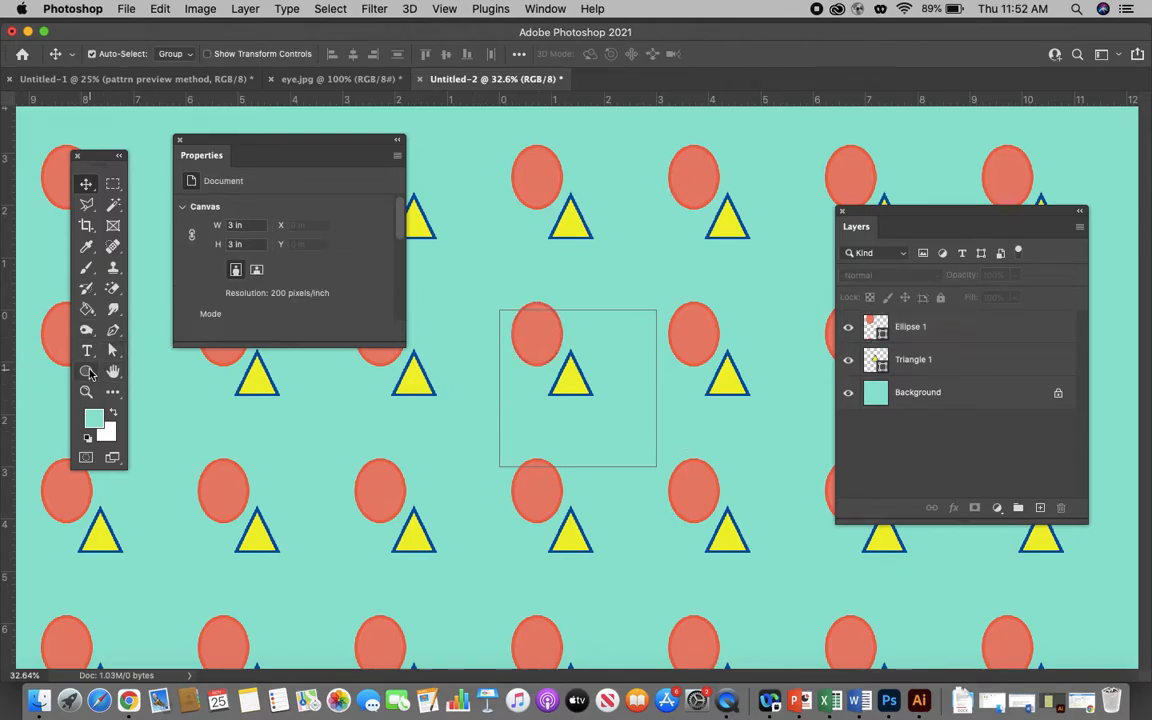
- Draw a pointed-petal flower custom shape from the Flowers set, about 212 px wide and 197 px high, below and right of the triangle
left_click(87, 372)
left_click(87, 372)
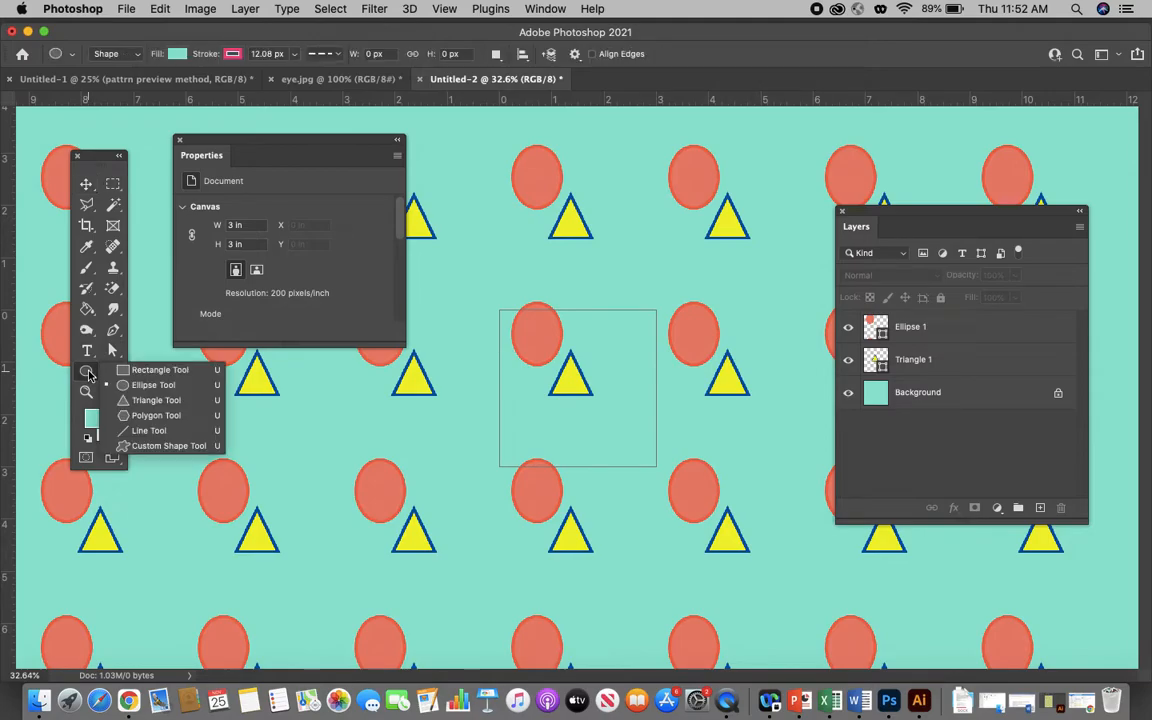
left_click(153, 446)
left_click(647, 57)
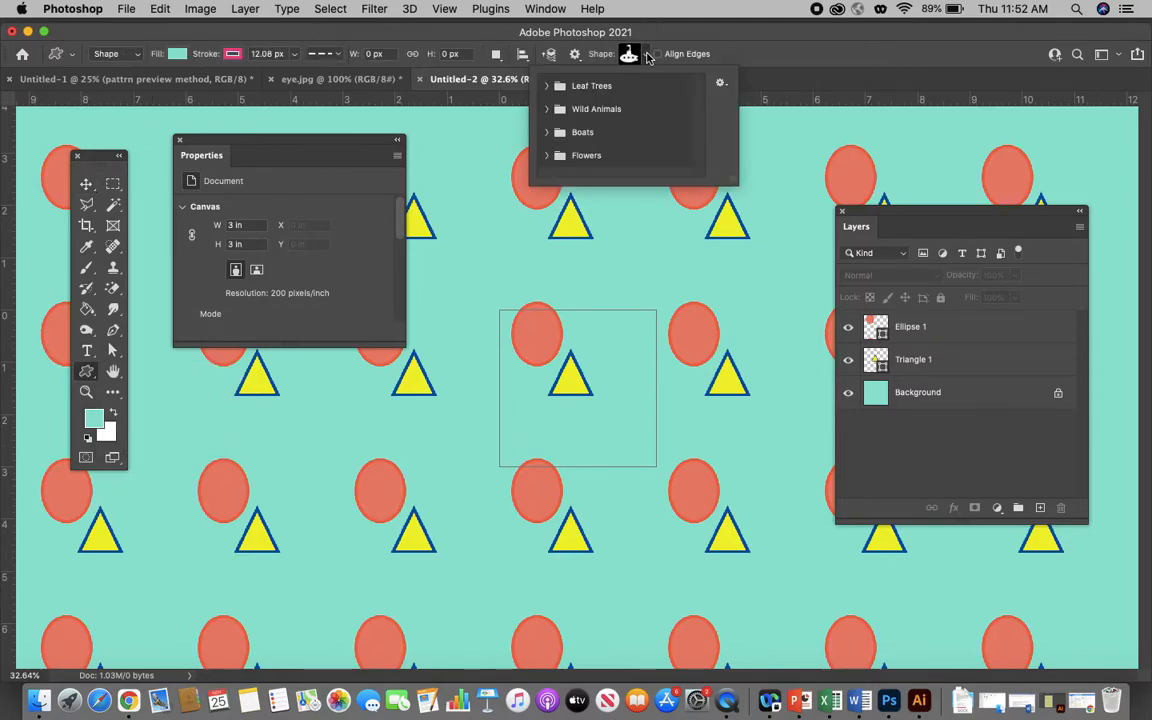
left_click(588, 156)
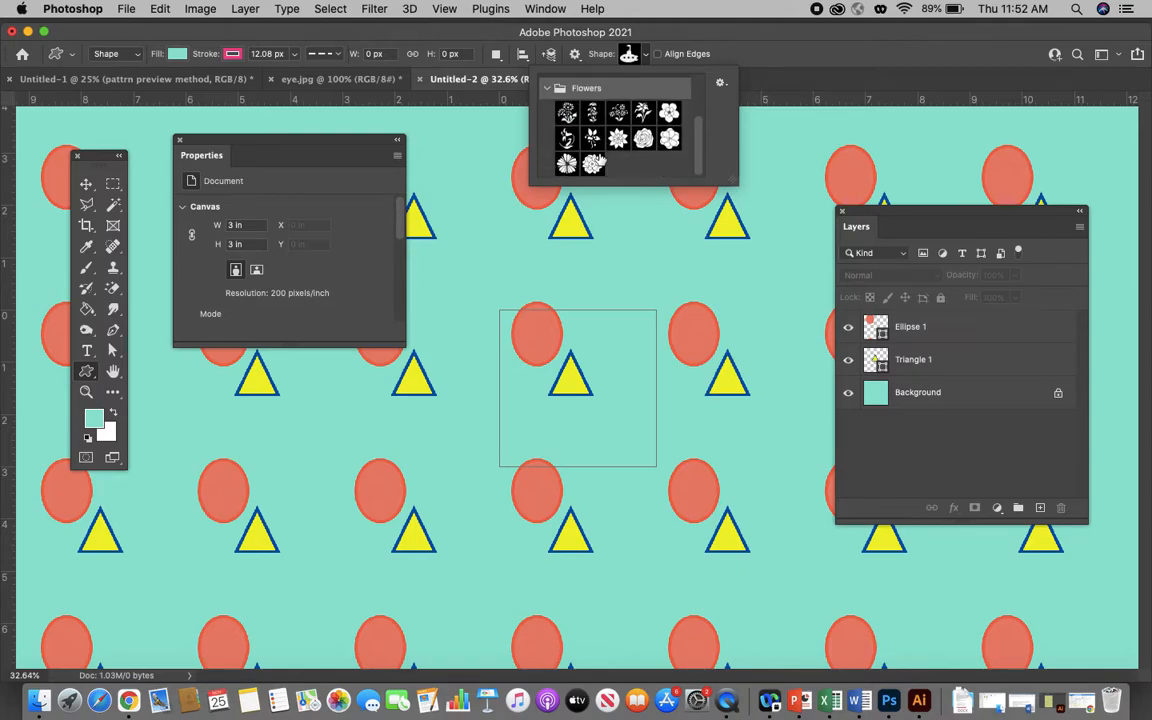
scroll(617, 130, "up", 1)
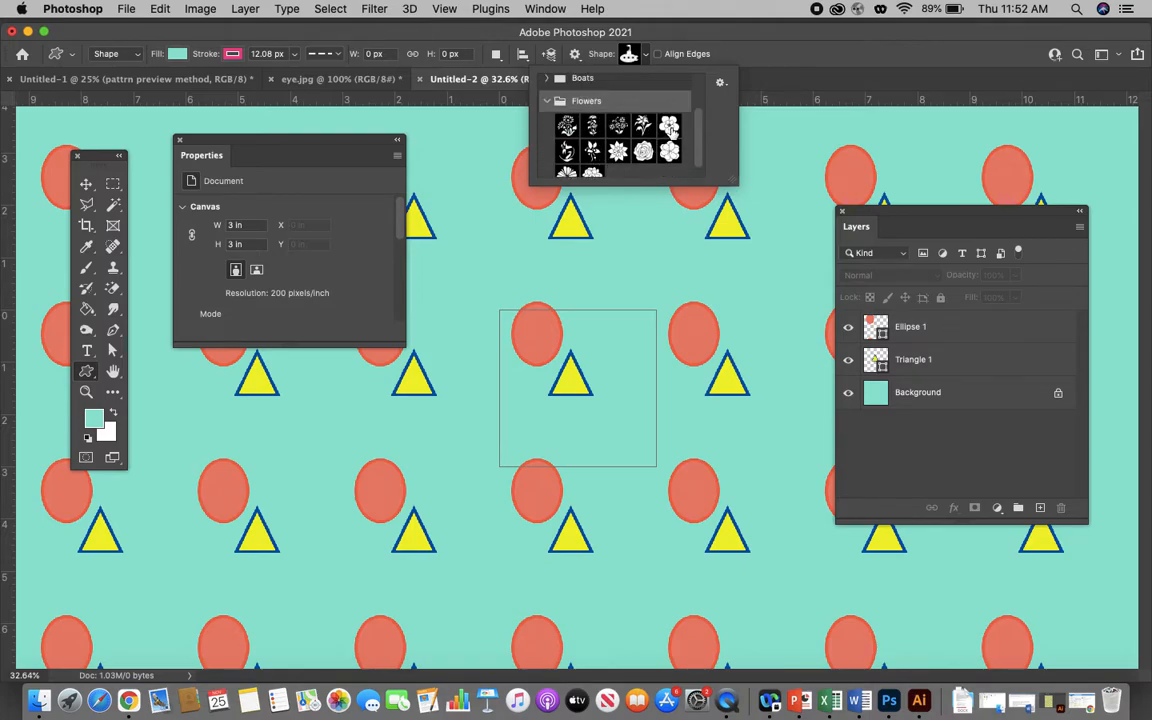
left_click(617, 150)
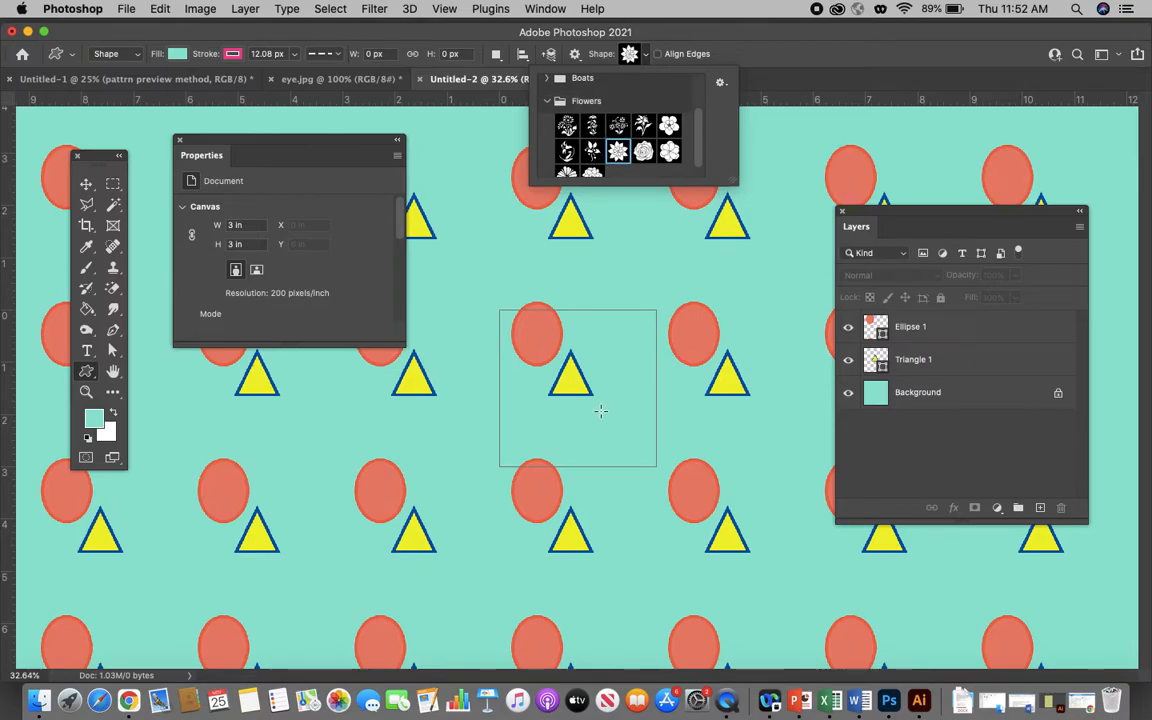
left_click_drag(591, 396, 646, 447)
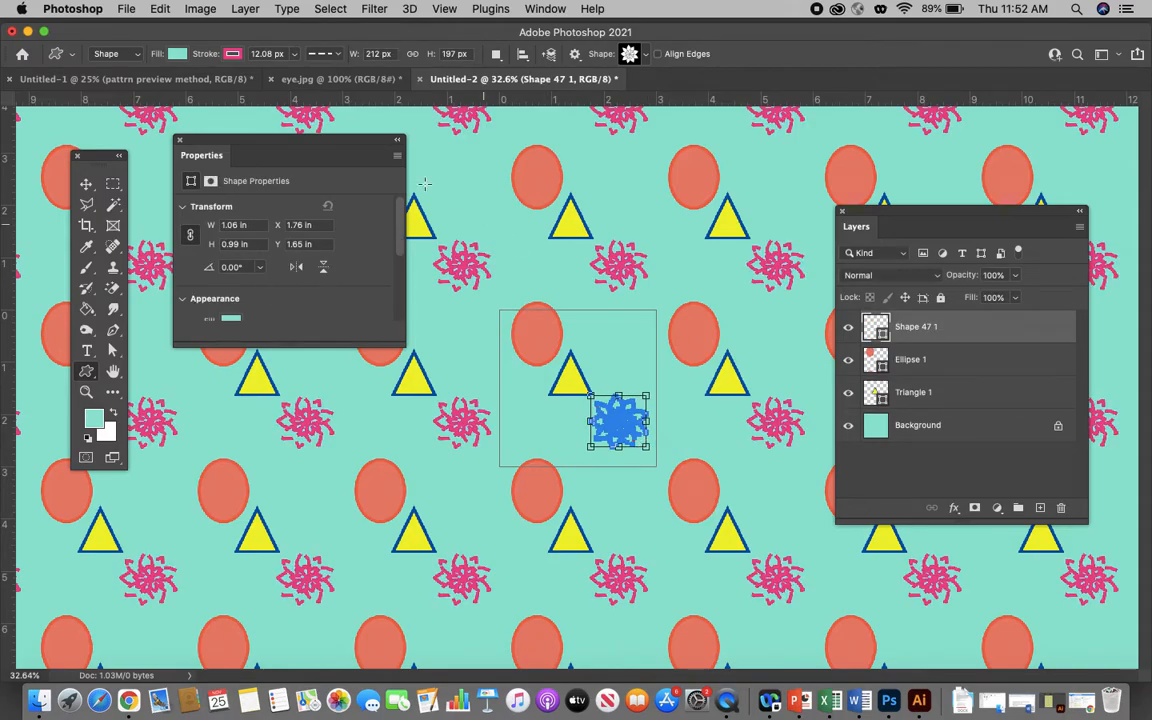
- Reduce the flower's stroke width to 0 px and give it an orange fill
left_click(294, 57)
left_click_drag(289, 75, 281, 75)
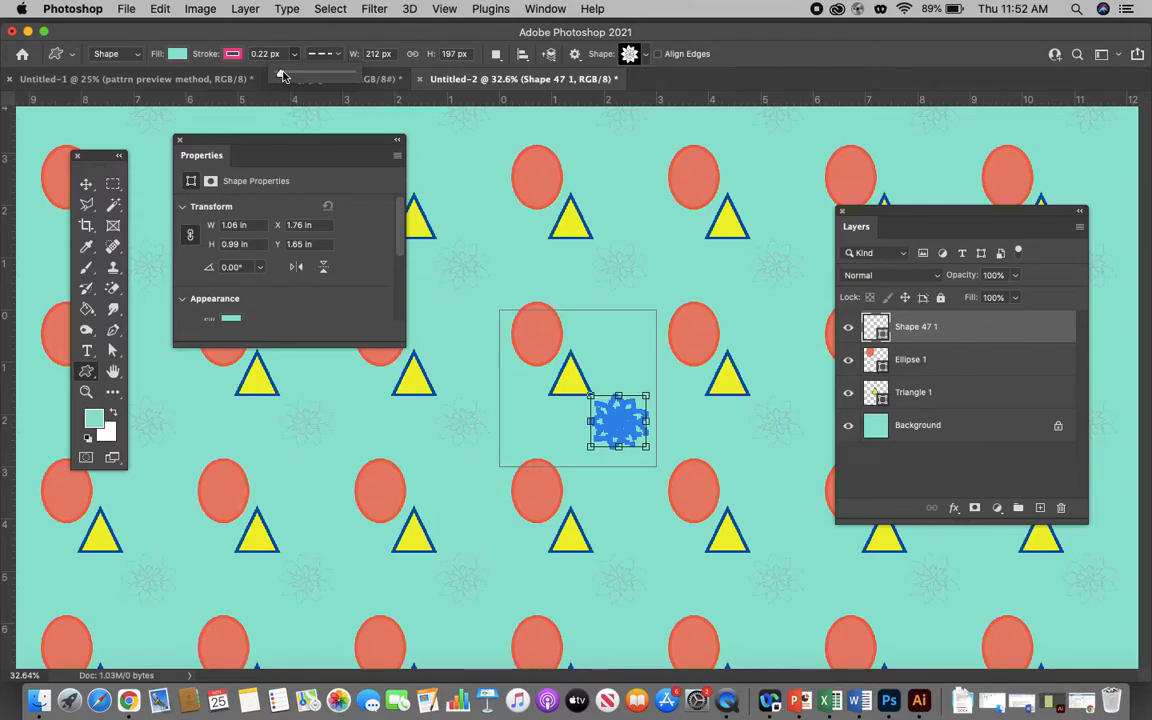
left_click(290, 74)
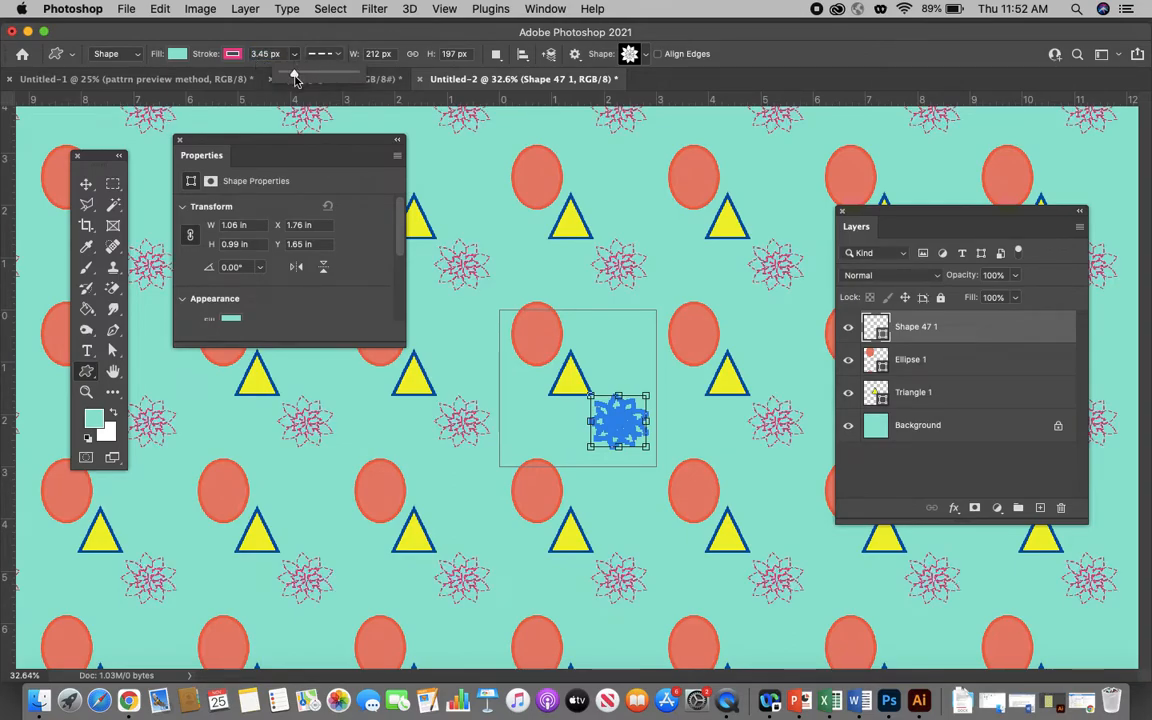
left_click_drag(294, 77, 266, 75)
left_click(175, 55)
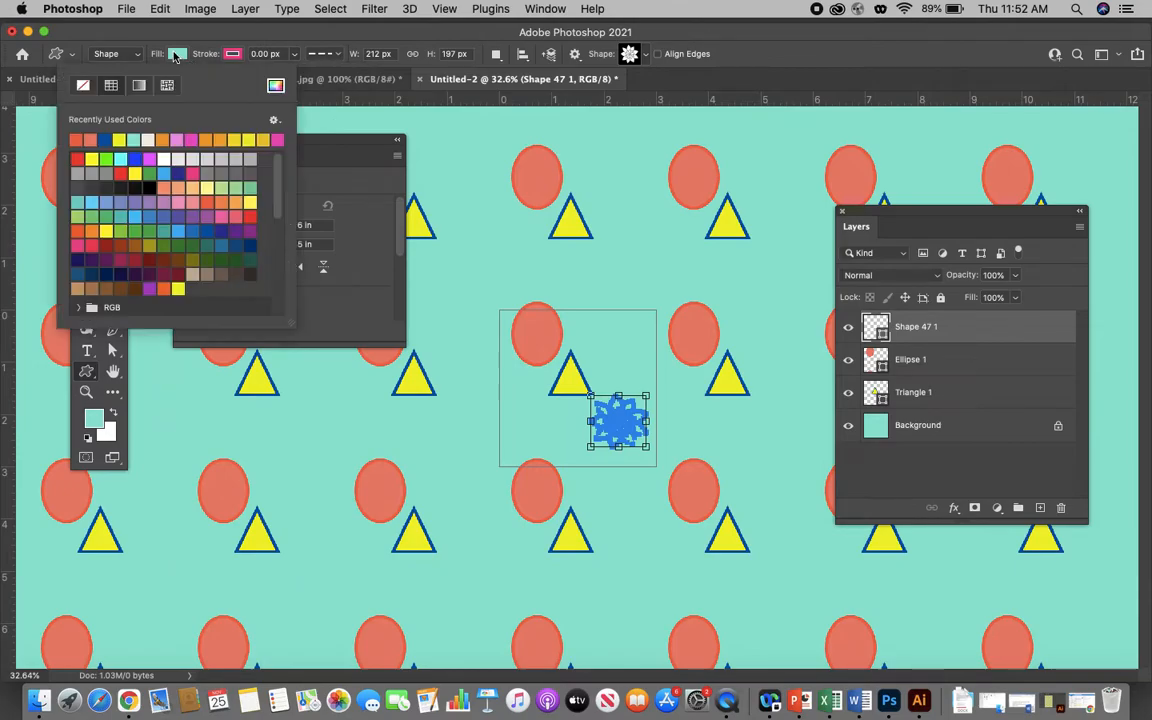
left_click(163, 139)
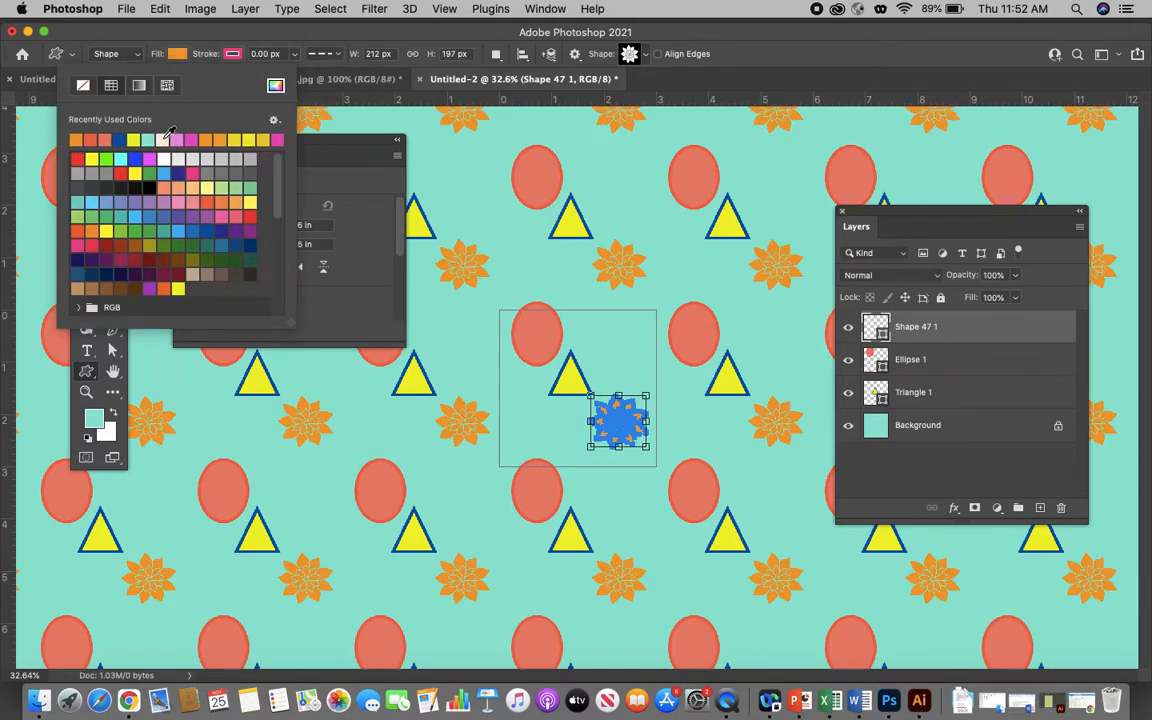
key("Escape")
- Nudge the flower slightly within the tile and move the triangle down and right so it touches the flower
left_click(86, 185)
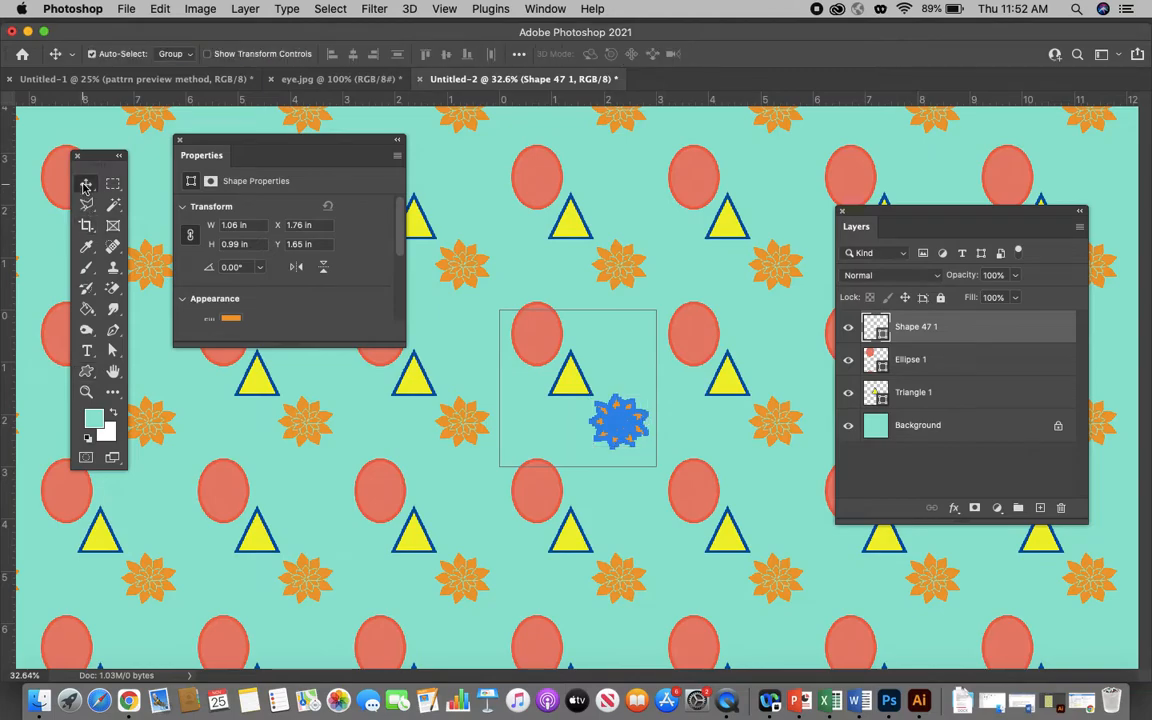
left_click(615, 378)
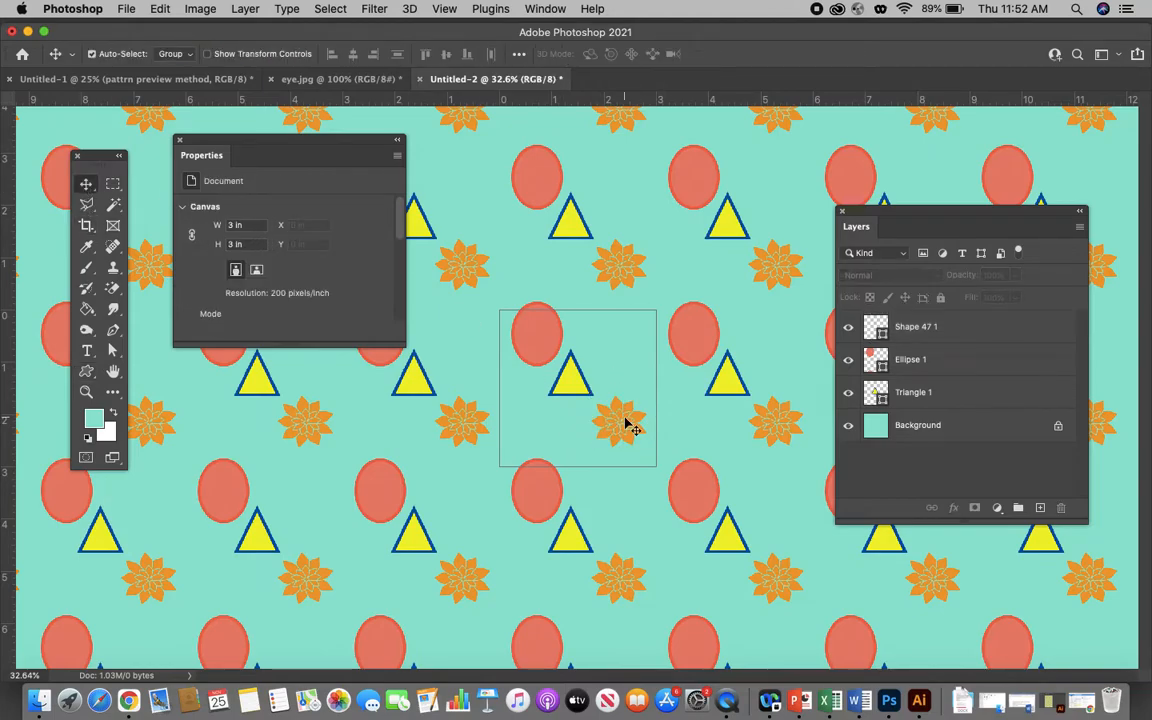
left_click_drag(625, 424, 627, 426)
left_click_drag(575, 385, 582, 391)
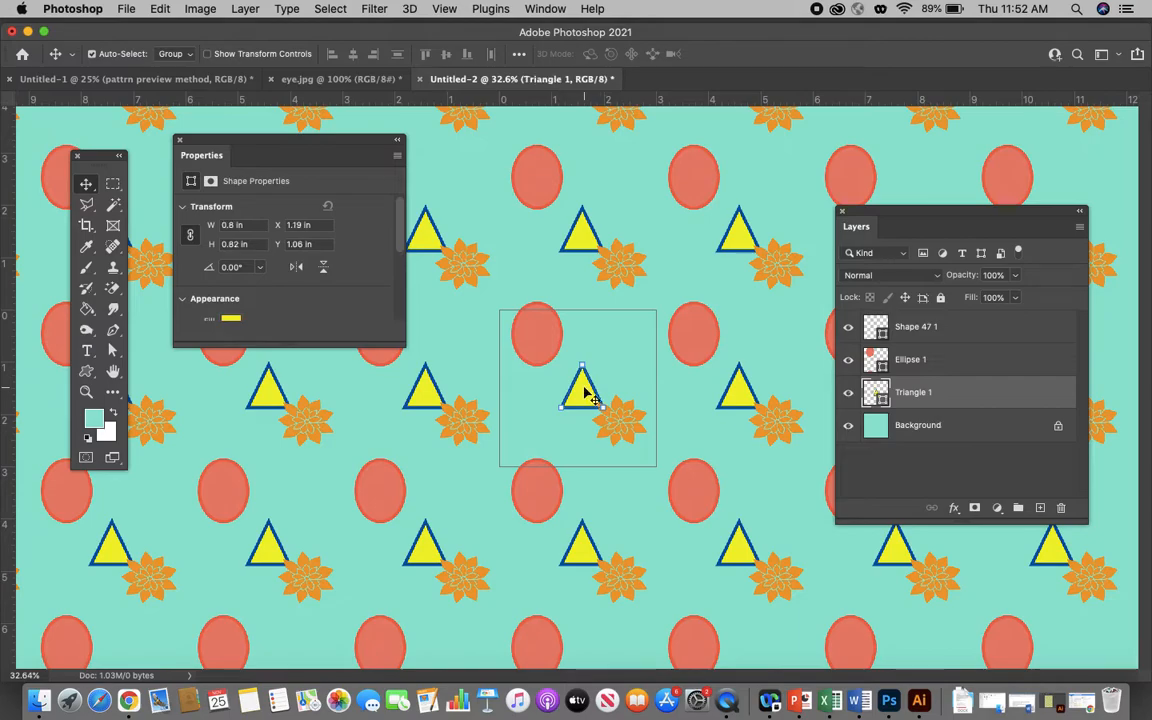
- Add a new layer above the flower shape and set the Brush tool's foreground color to a darker teal green
left_click(971, 336)
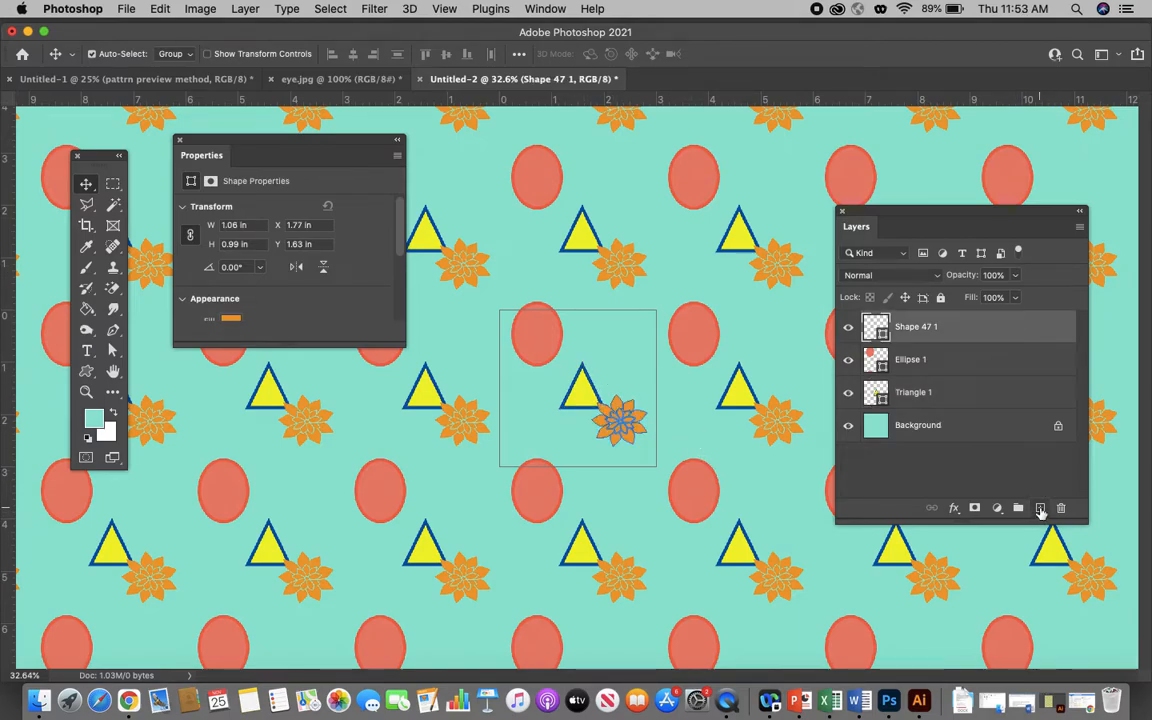
left_click(1040, 509)
left_click(86, 269)
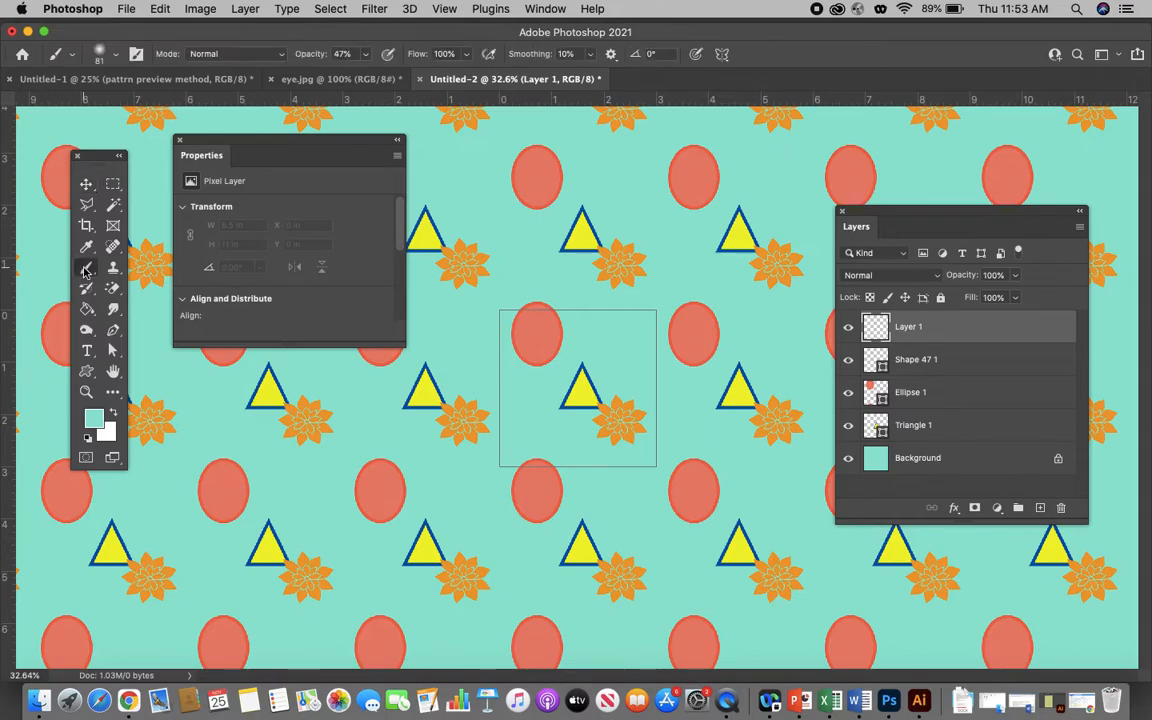
left_click(97, 413)
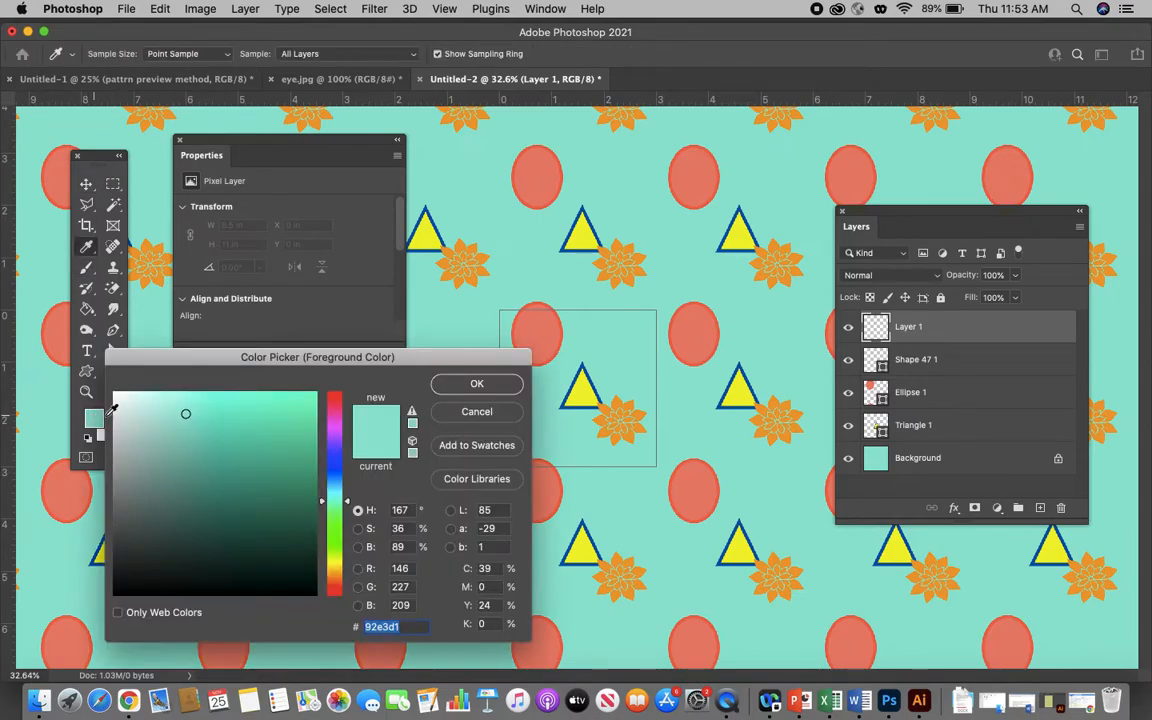
left_click(239, 476)
left_click(499, 387)
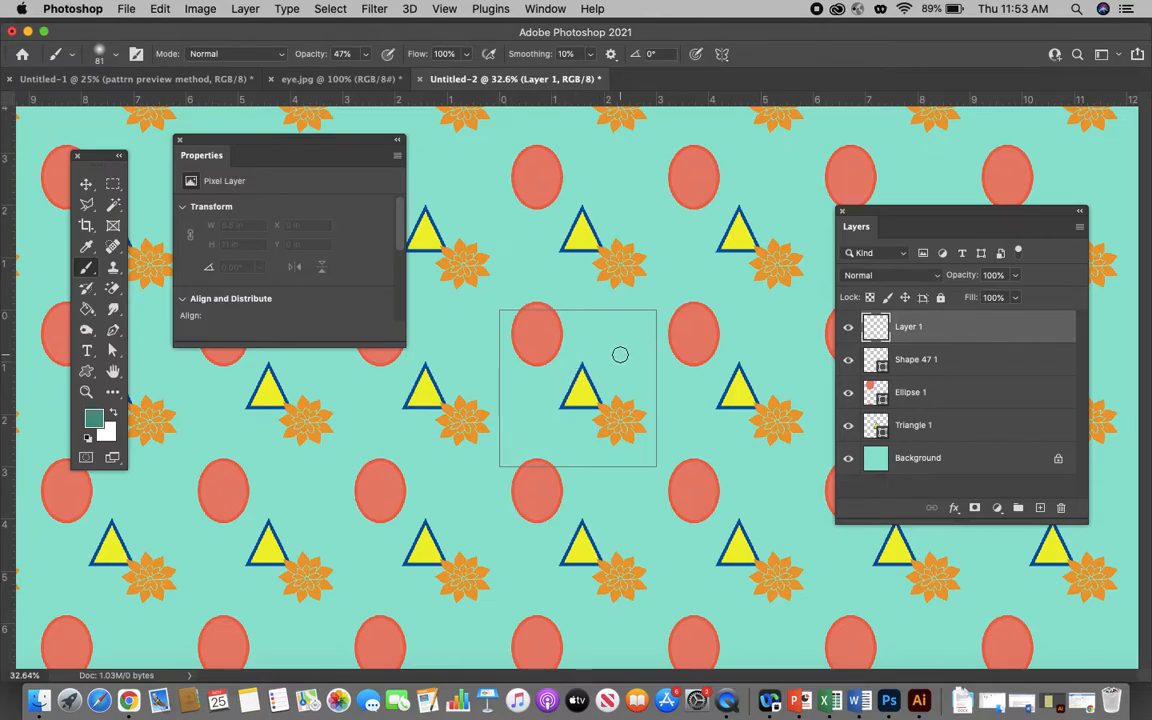
- Paint a soft hook-shaped brush stroke at 47% opacity on the new layer, curling above the triangle and running down past its base
mouse_move(612, 352)
left_mouse_down()
mouse_move(639, 366)
mouse_move(599, 394)
mouse_move(585, 458)
left_mouse_up()
scroll(519, 209, "down", 1)
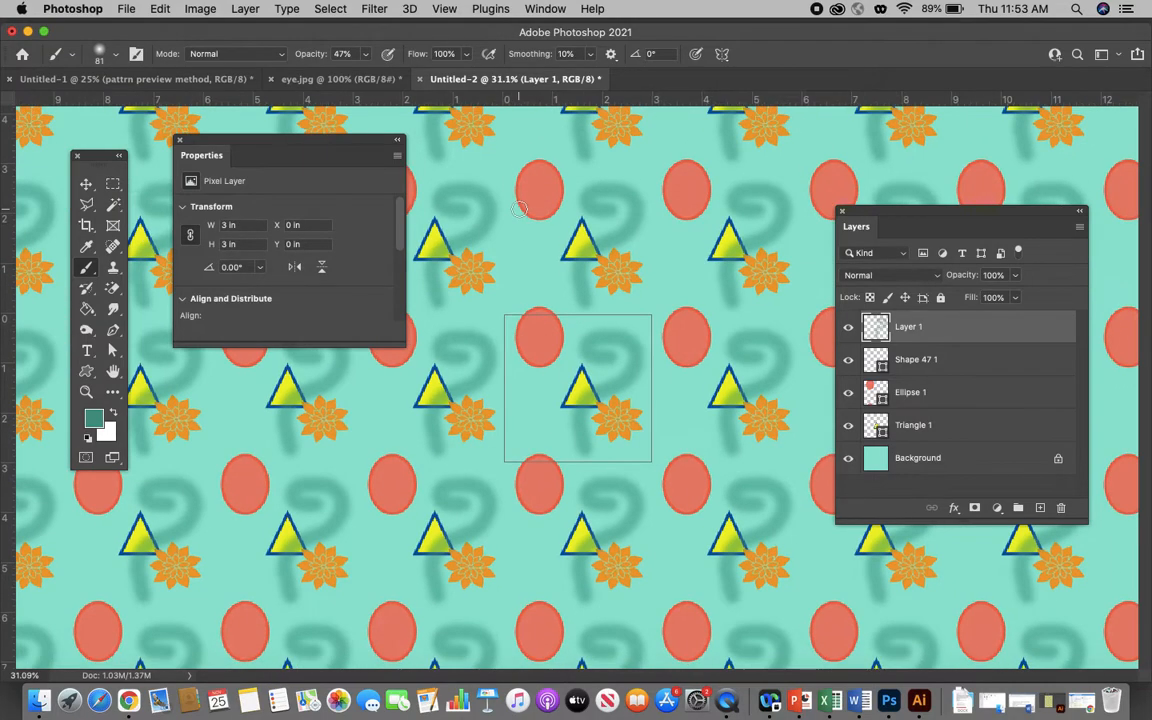
scroll(505, 200, "down", 2)
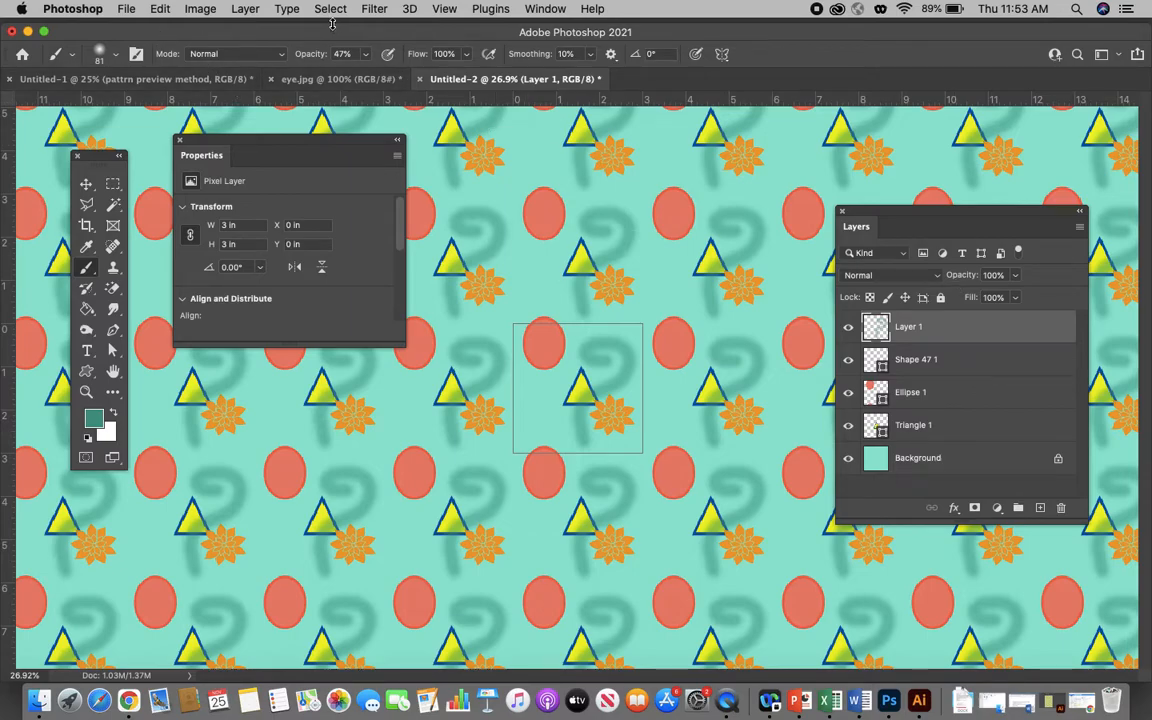
- Flatten the tile image into a single background layer
left_click(1079, 226)
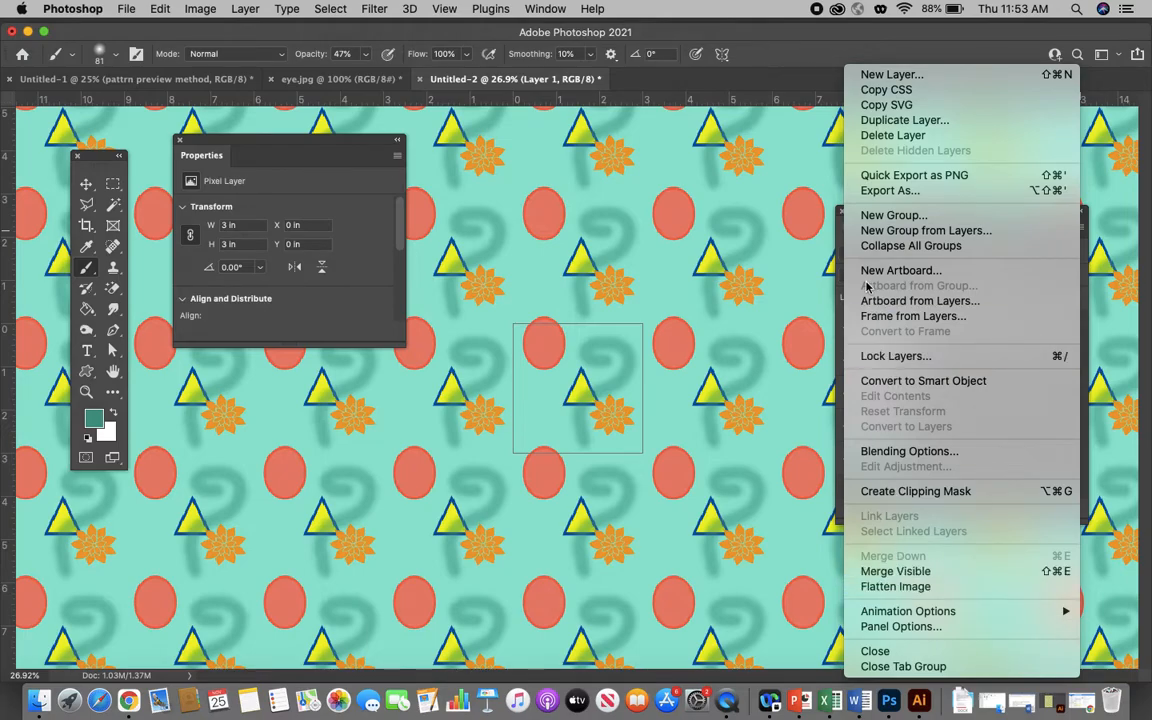
left_click(839, 256)
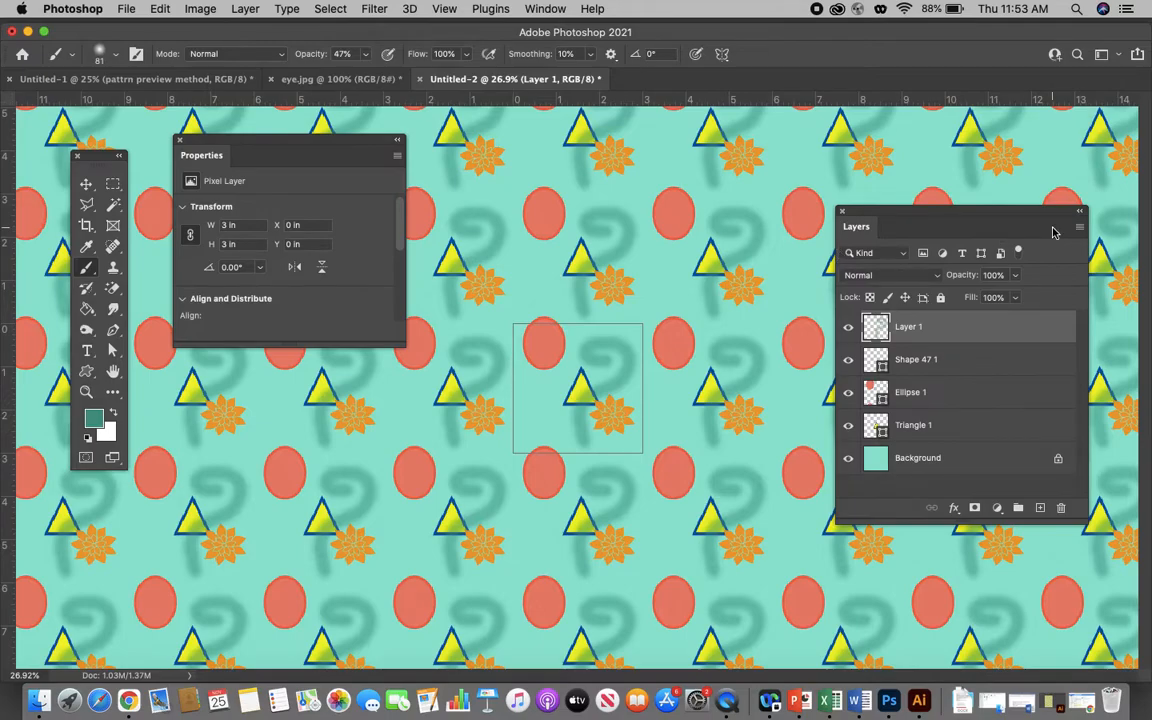
left_click_drag(1035, 216, 997, 216)
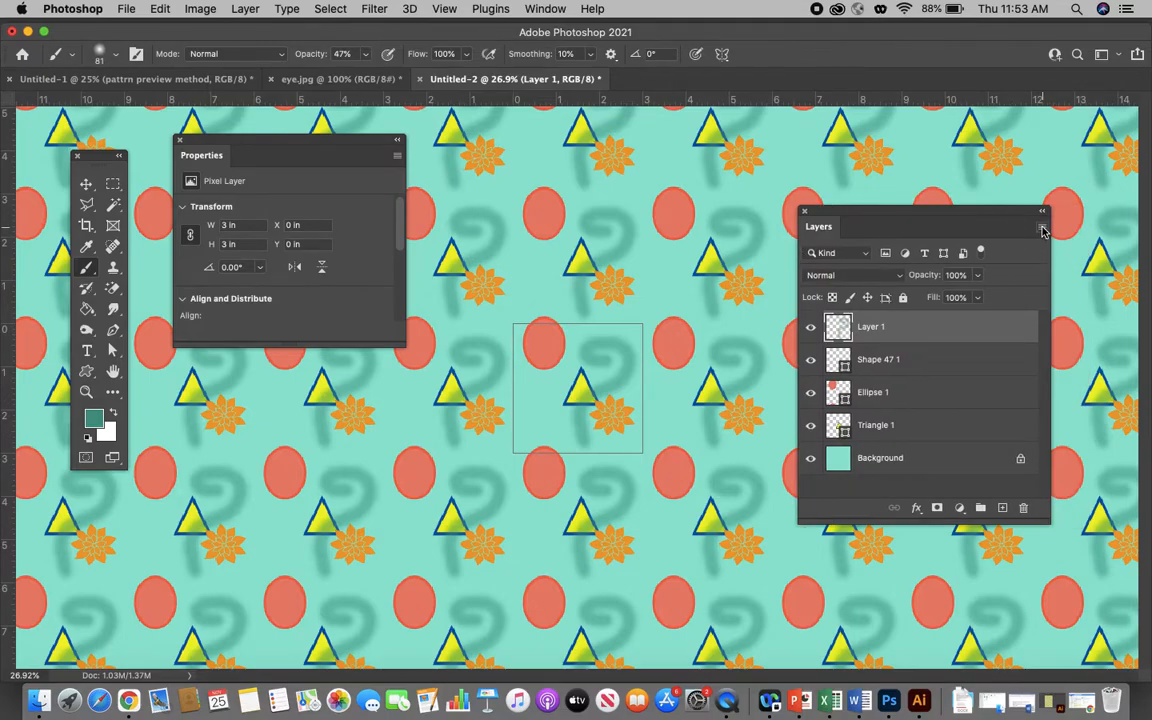
left_click(1043, 228)
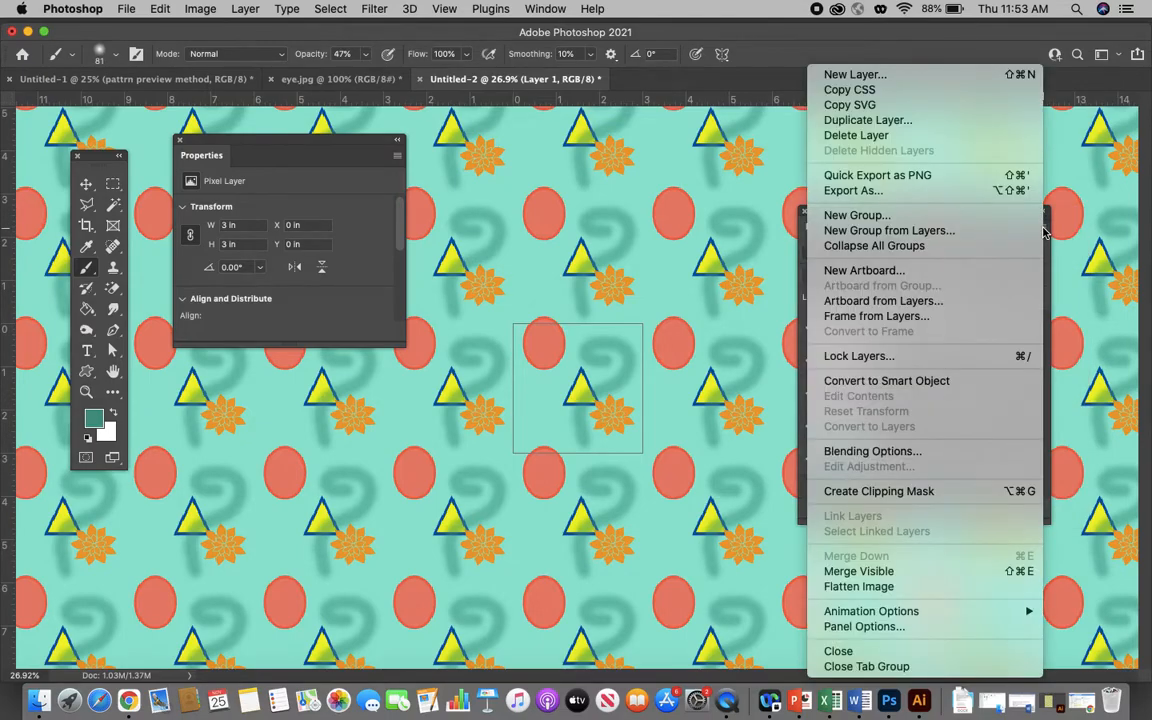
left_click(897, 588)
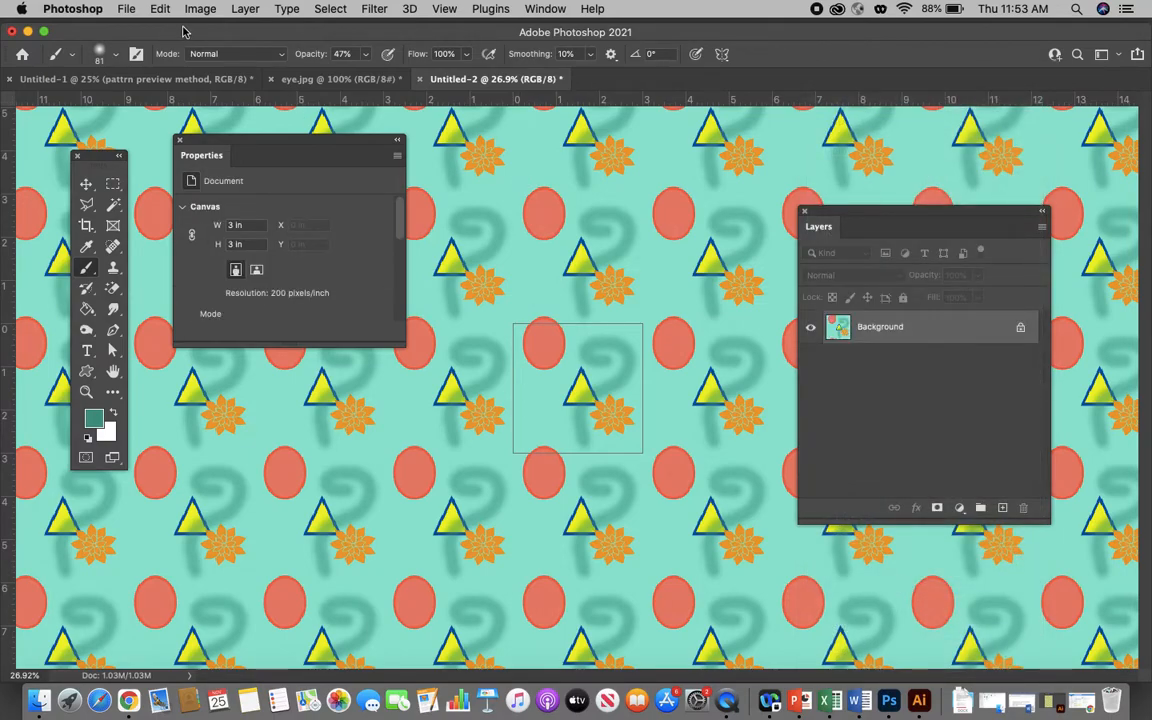
- Select the whole tile canvas and define it as a pattern named "funky"
left_click(329, 9)
left_click(333, 30)
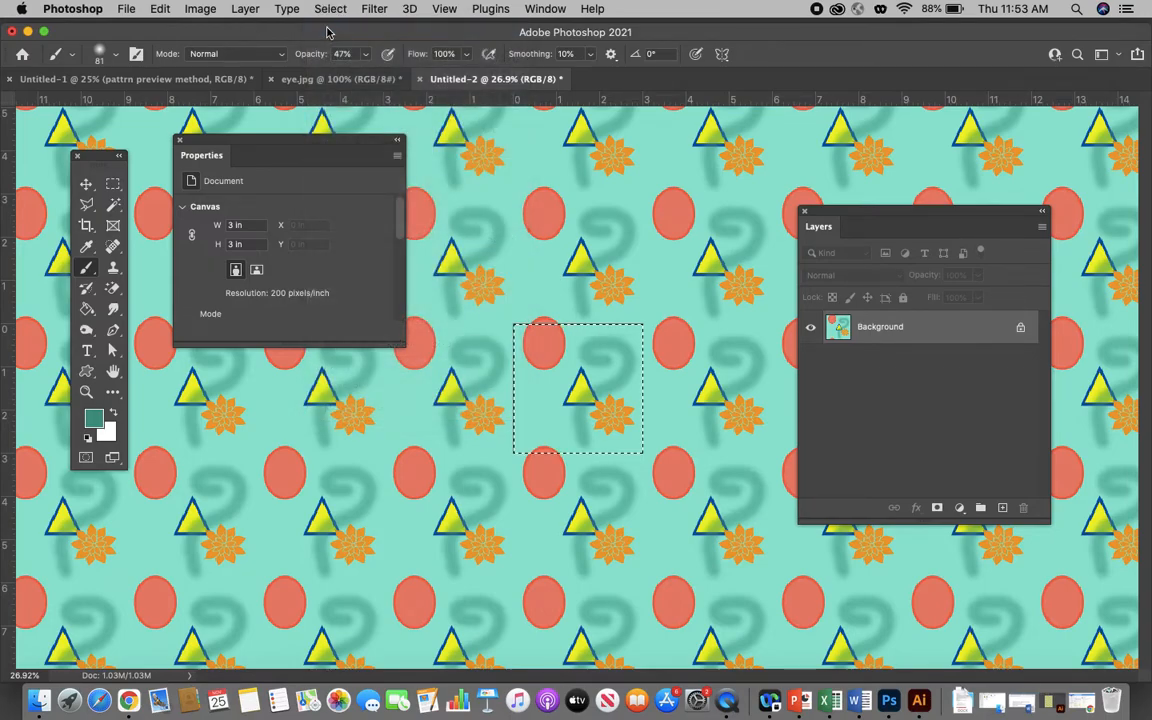
left_click(160, 9)
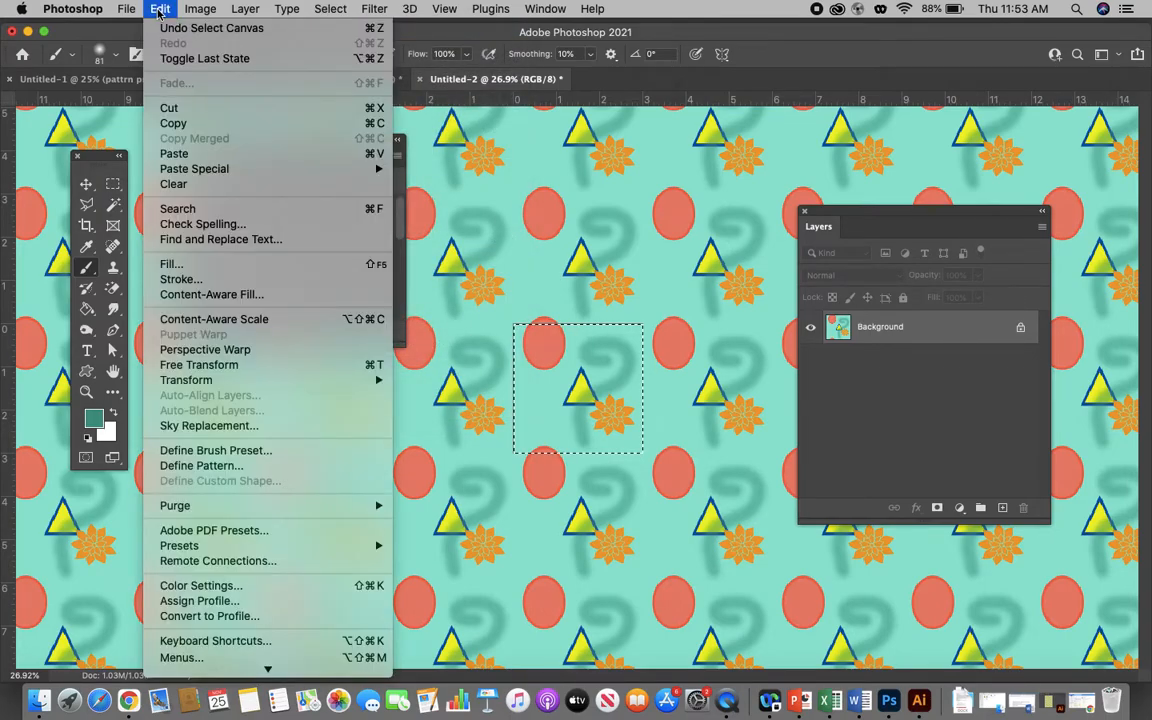
left_click(213, 474)
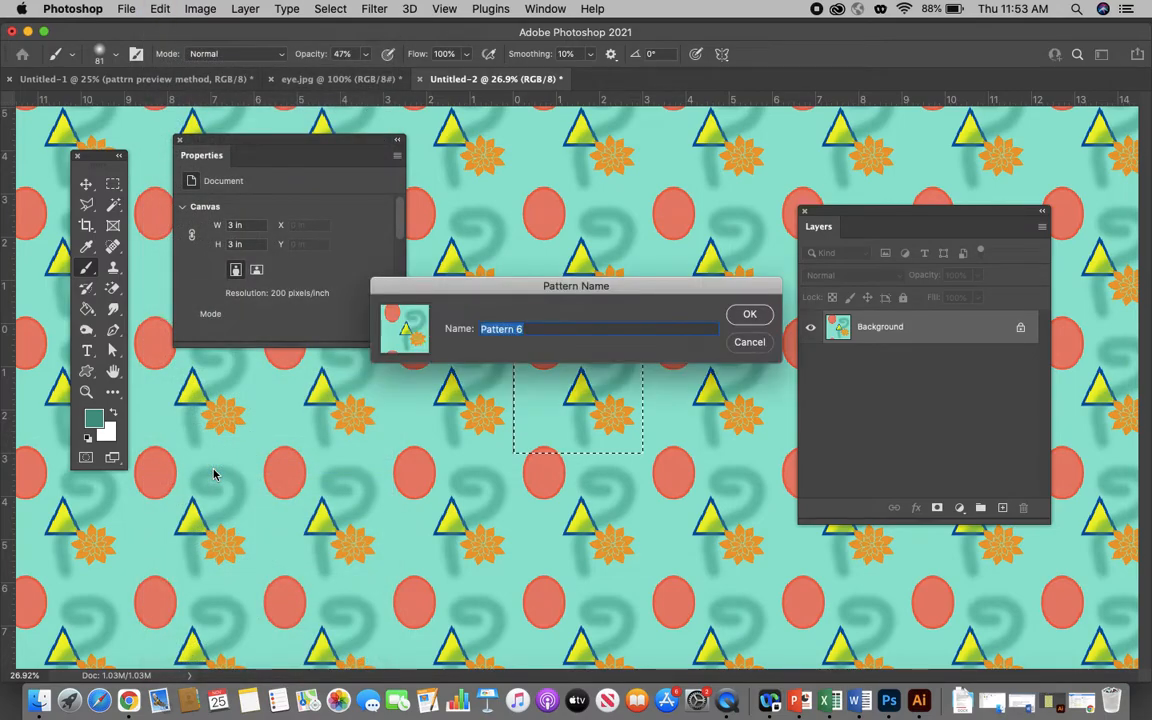
type("funky")
left_click(747, 315)
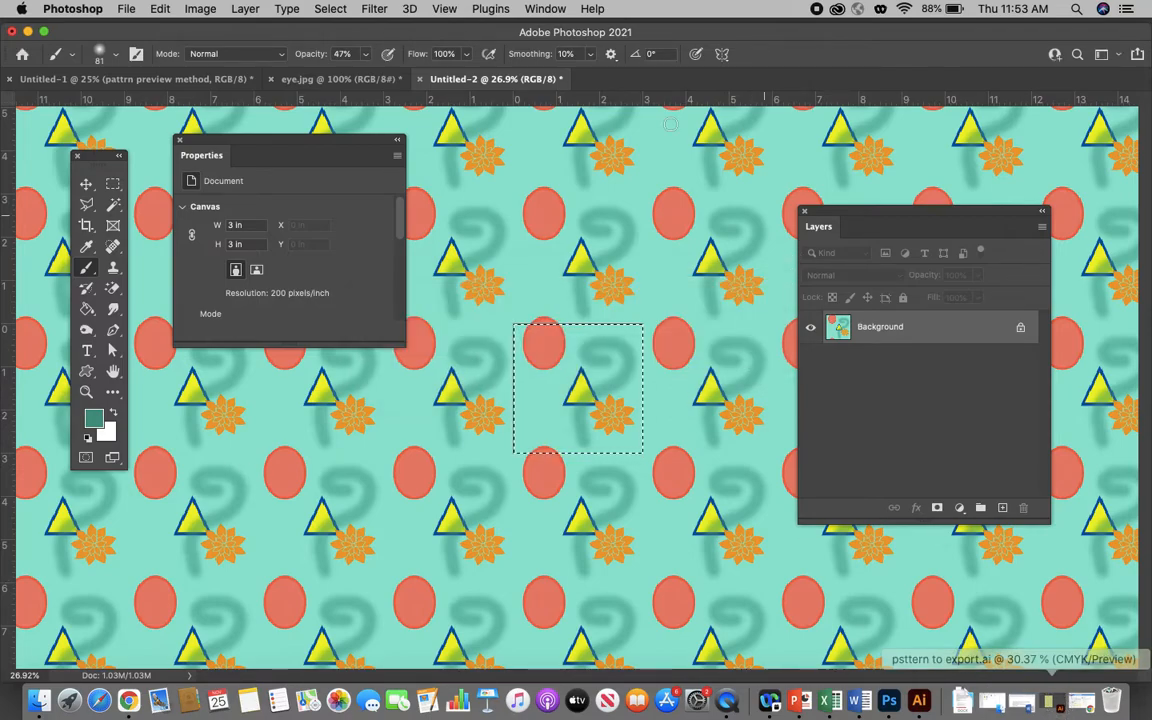
- In the Untitled-1 document, fill the "pattrn preview method" layer with the funky geometric pattern at 100% opacity
left_click(143, 80)
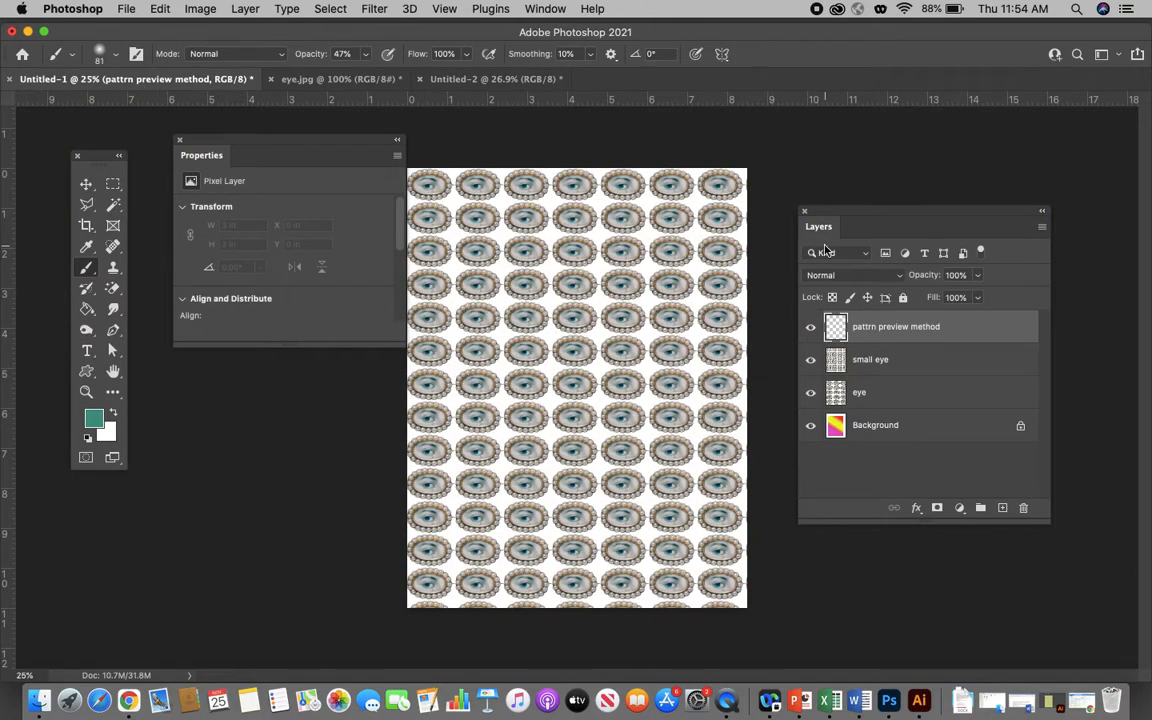
left_click(809, 328)
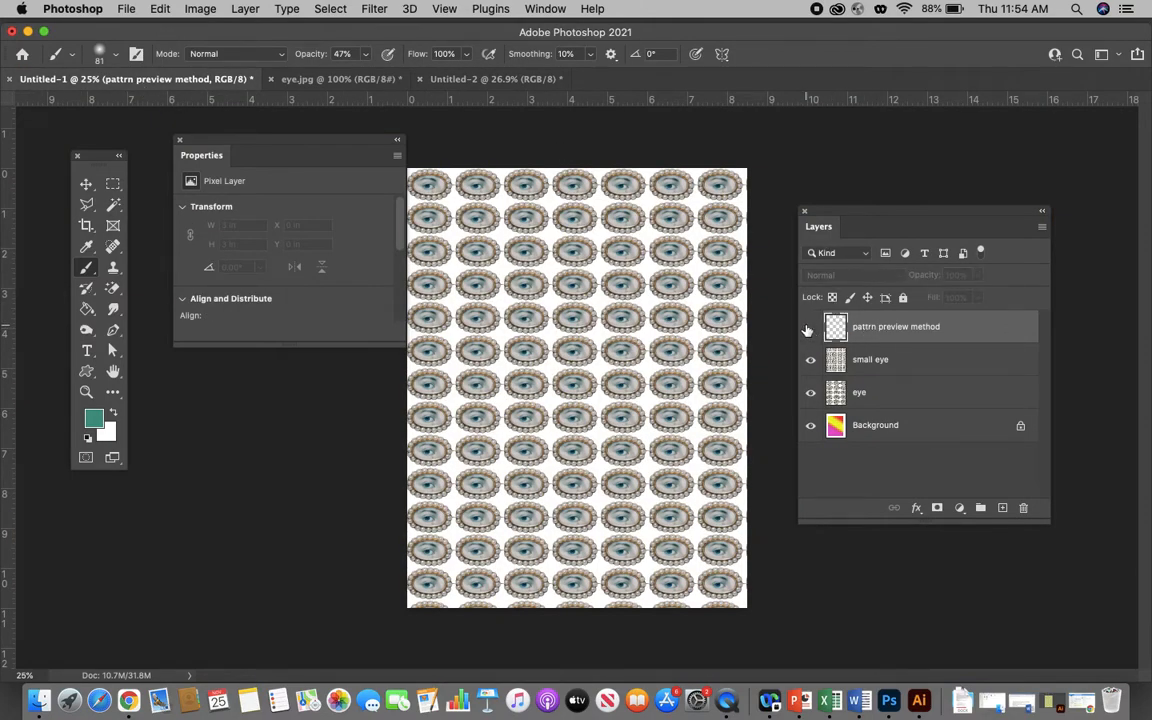
left_click(809, 328)
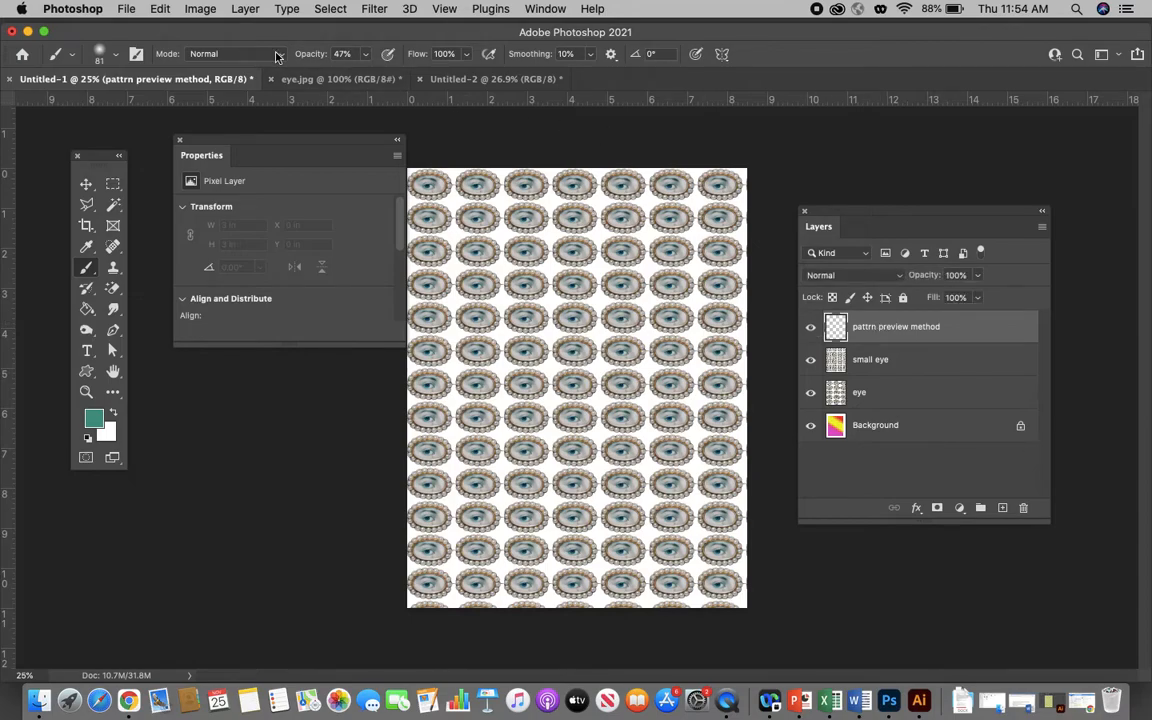
left_click(158, 9)
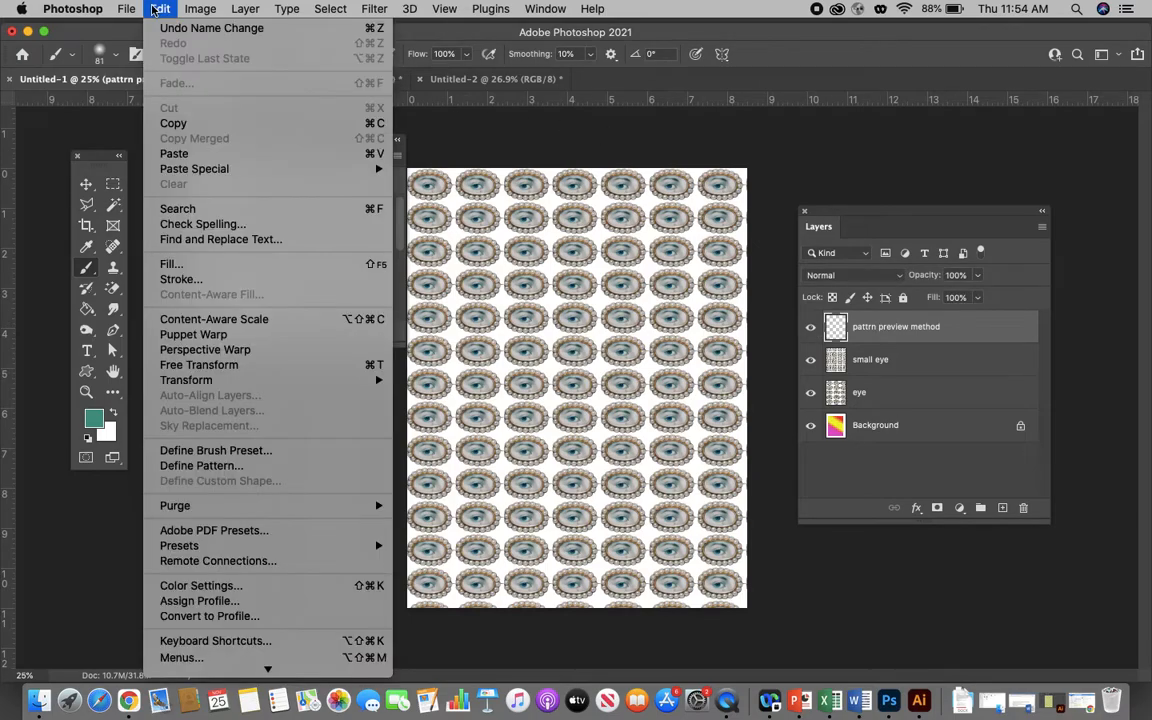
left_click(172, 264)
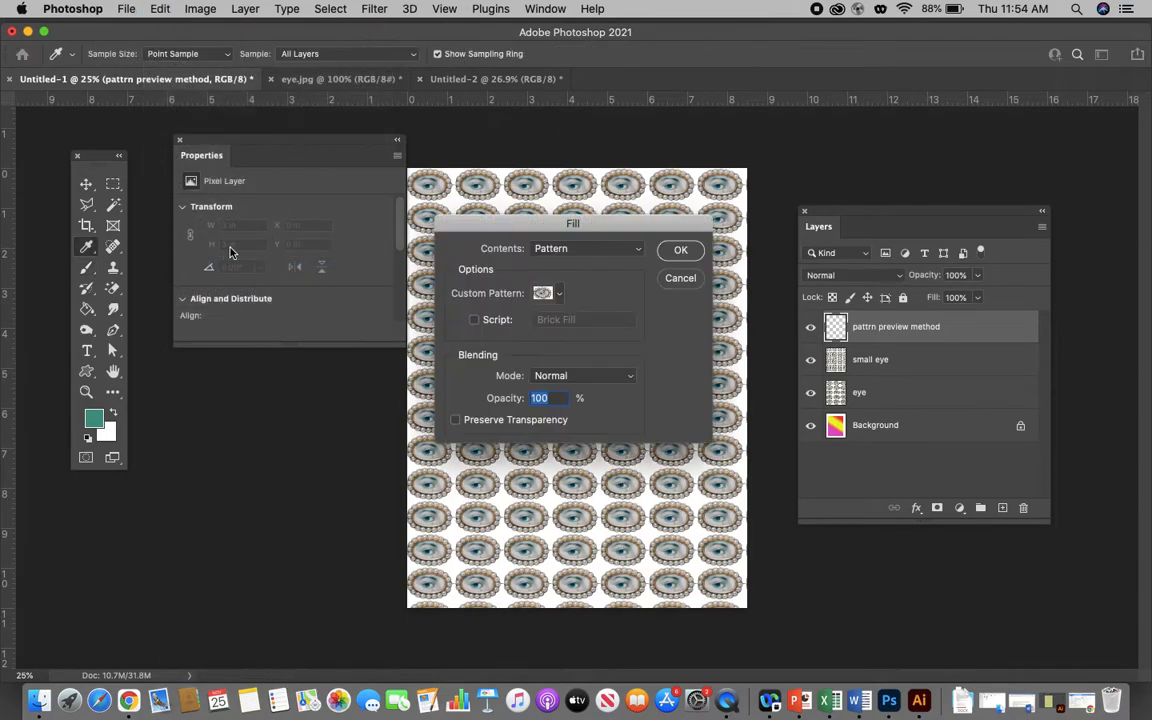
left_click(566, 248)
left_click(560, 250)
left_click(548, 293)
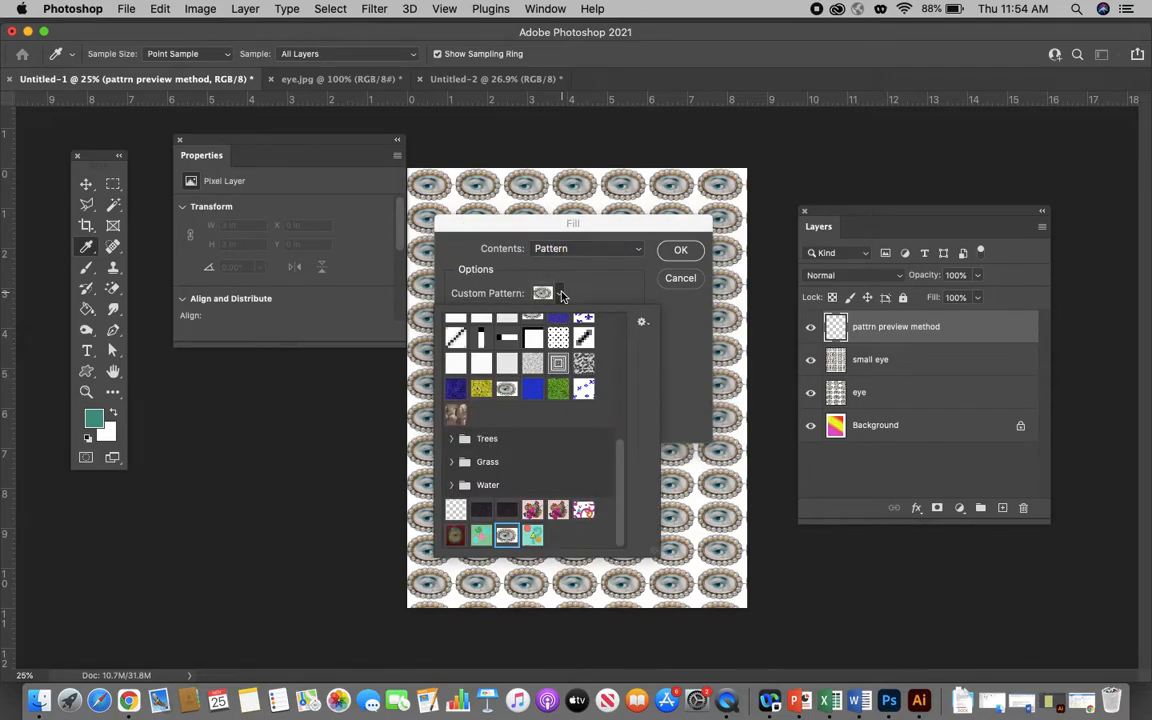
left_click(532, 536)
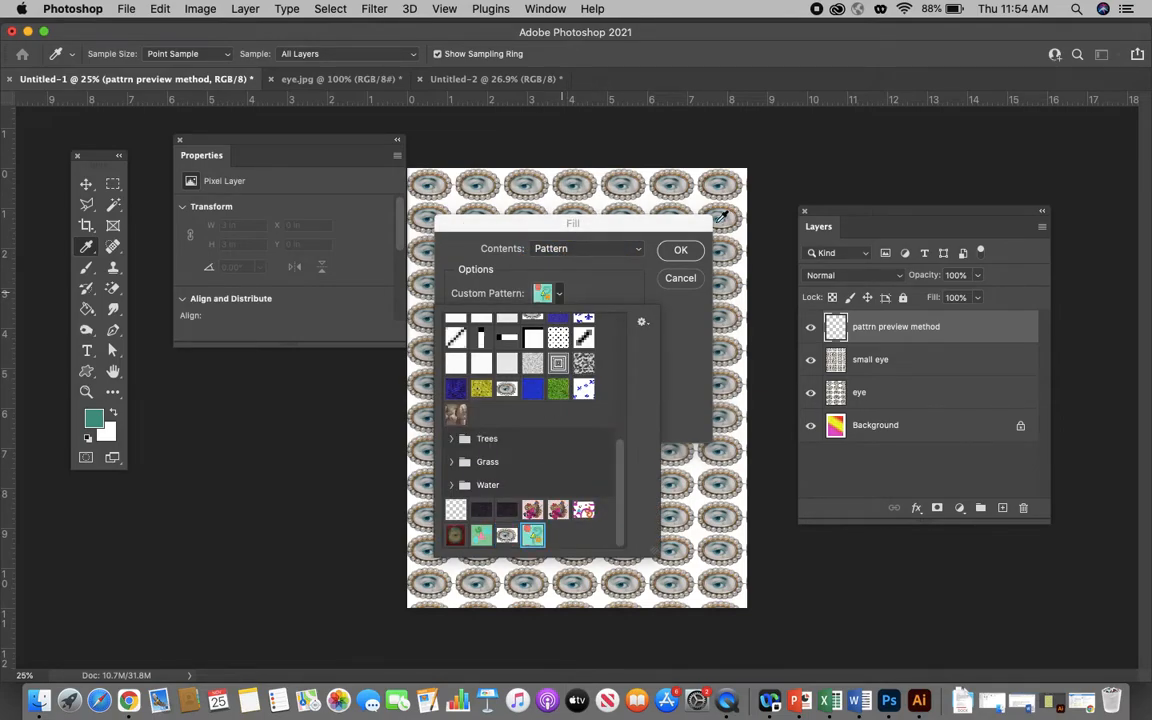
left_click(683, 251)
left_click(688, 252)
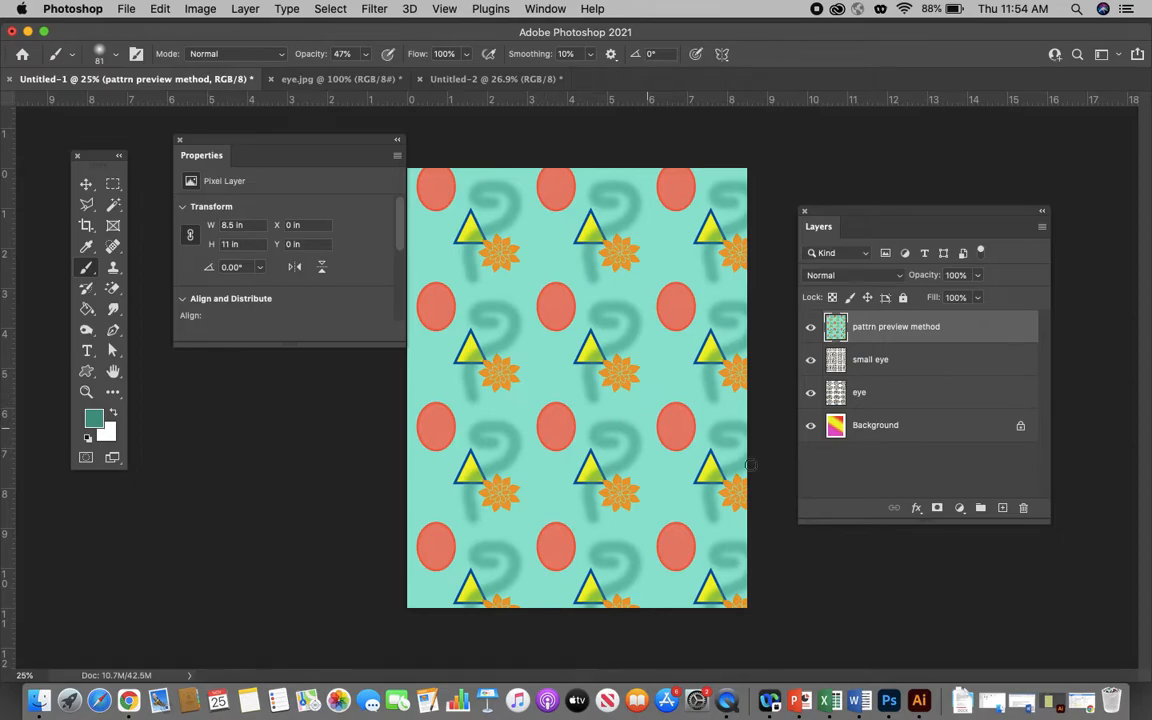
left_click(917, 508)
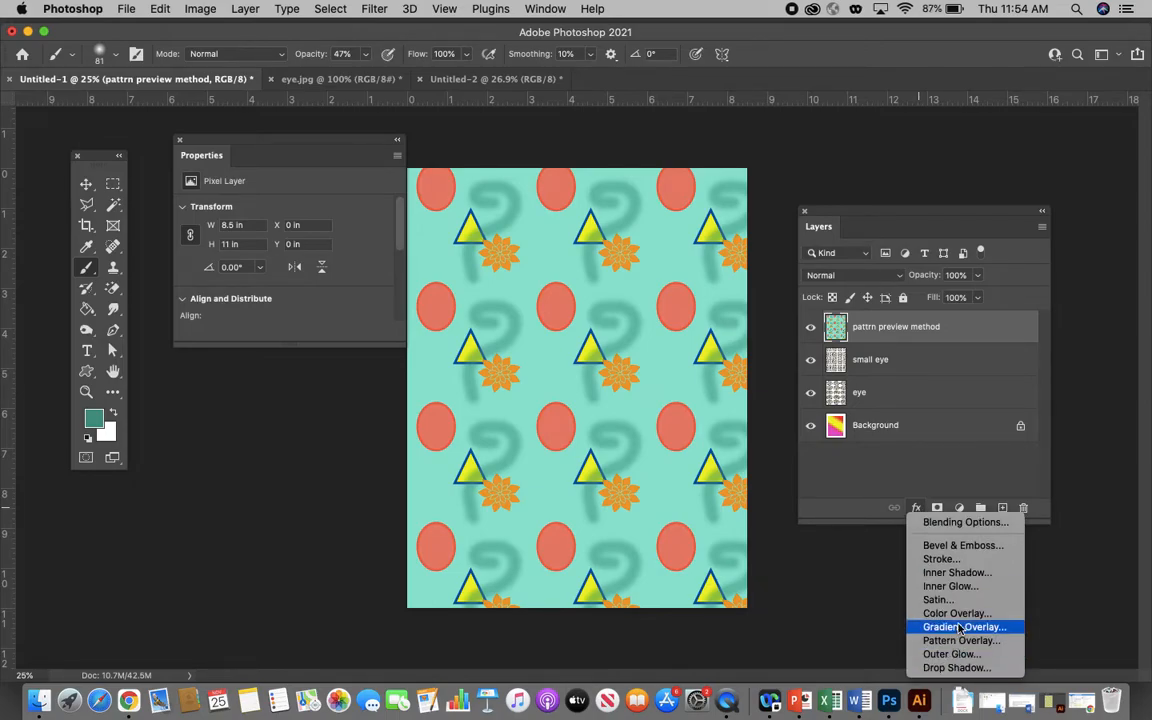
left_click(850, 491)
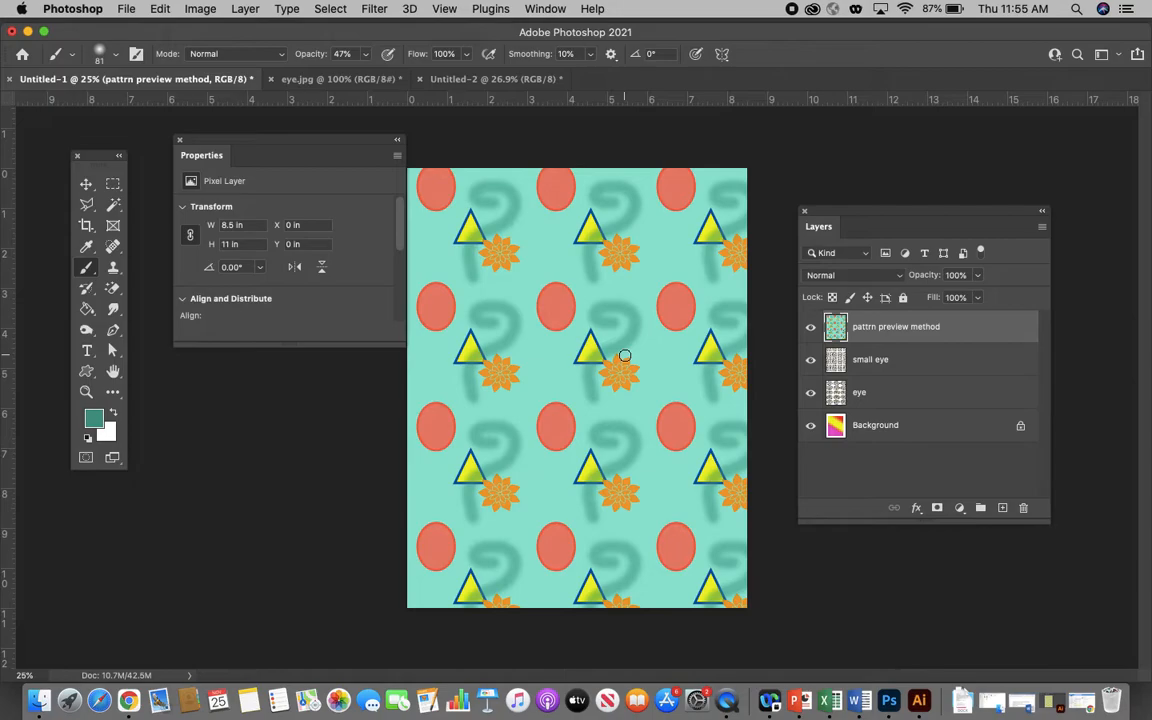
- Switch to Finder and open grass.jpg from the Phorshopprints folder in Adobe Photoshop 2021
left_click(28, 32)
left_click(450, 342)
double_click(870, 522)
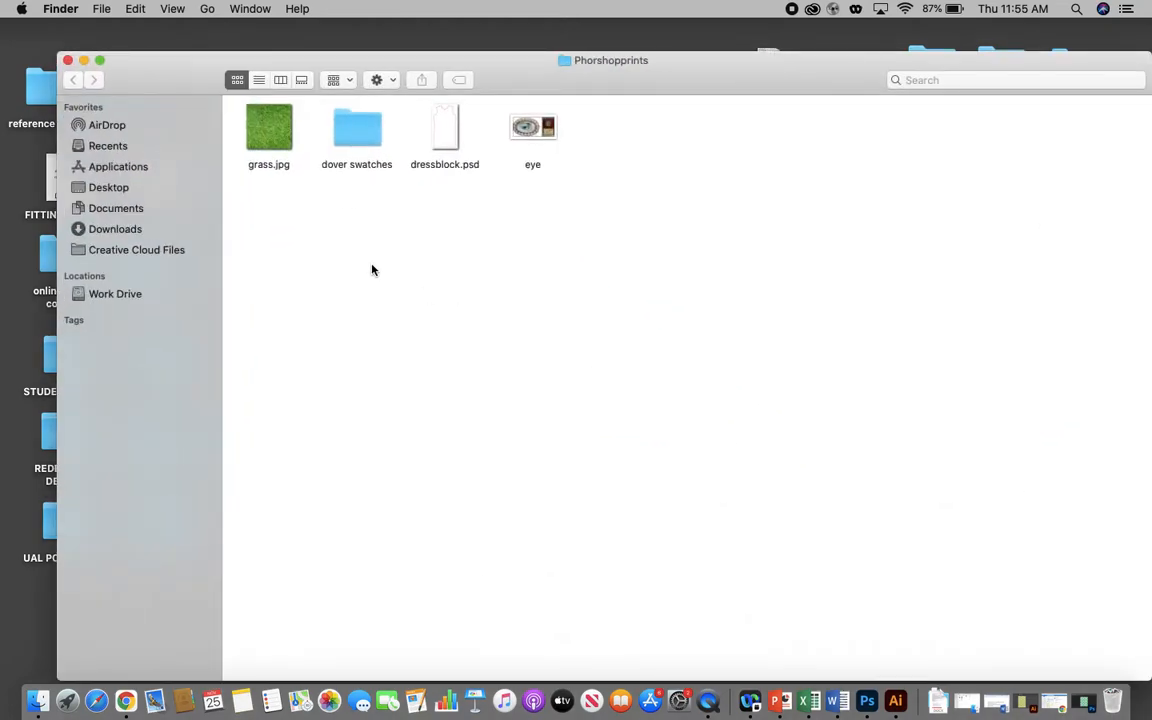
right_click(267, 137)
mouse_move(430, 155)
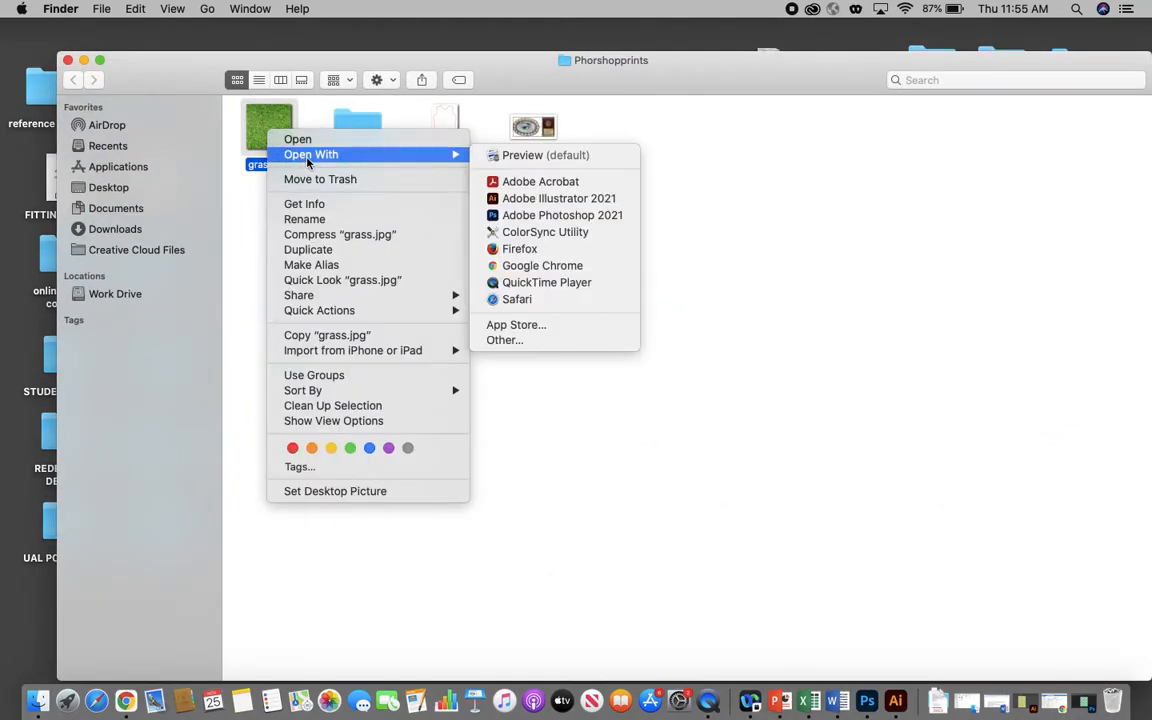
left_click(525, 216)
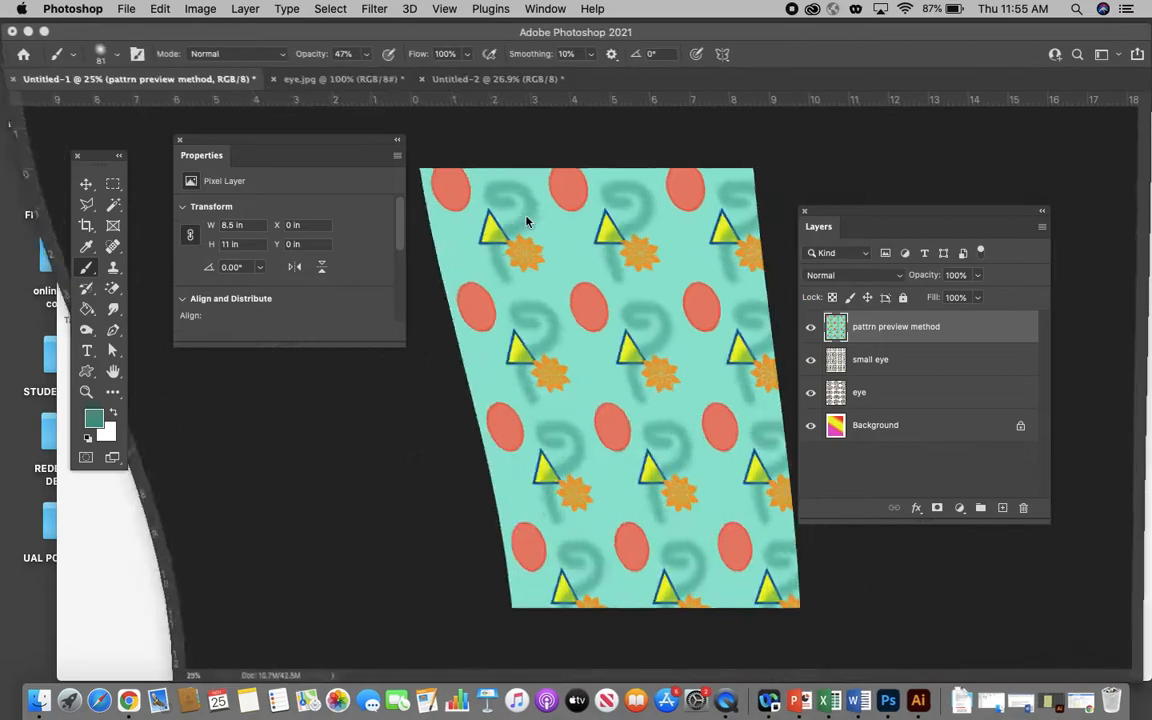
- Move the Layers panel clear of the grass image and close the Properties panel
left_click_drag(244, 152, 226, 146)
left_click_drag(826, 220, 868, 220)
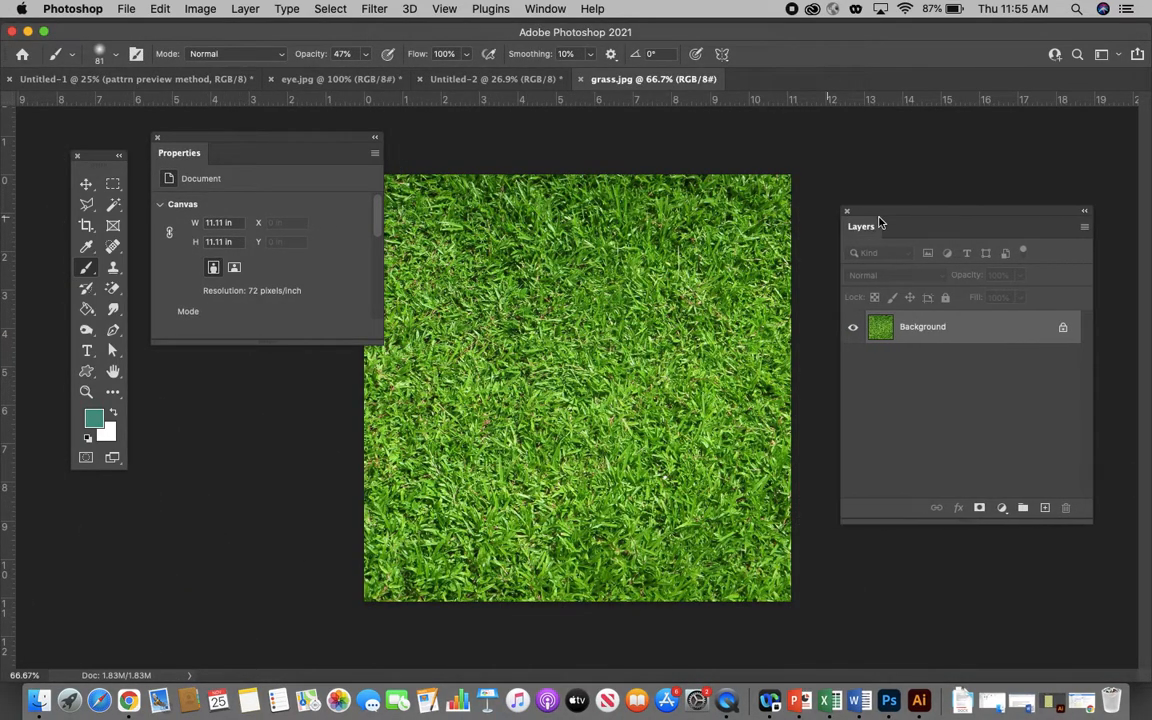
left_click(155, 138)
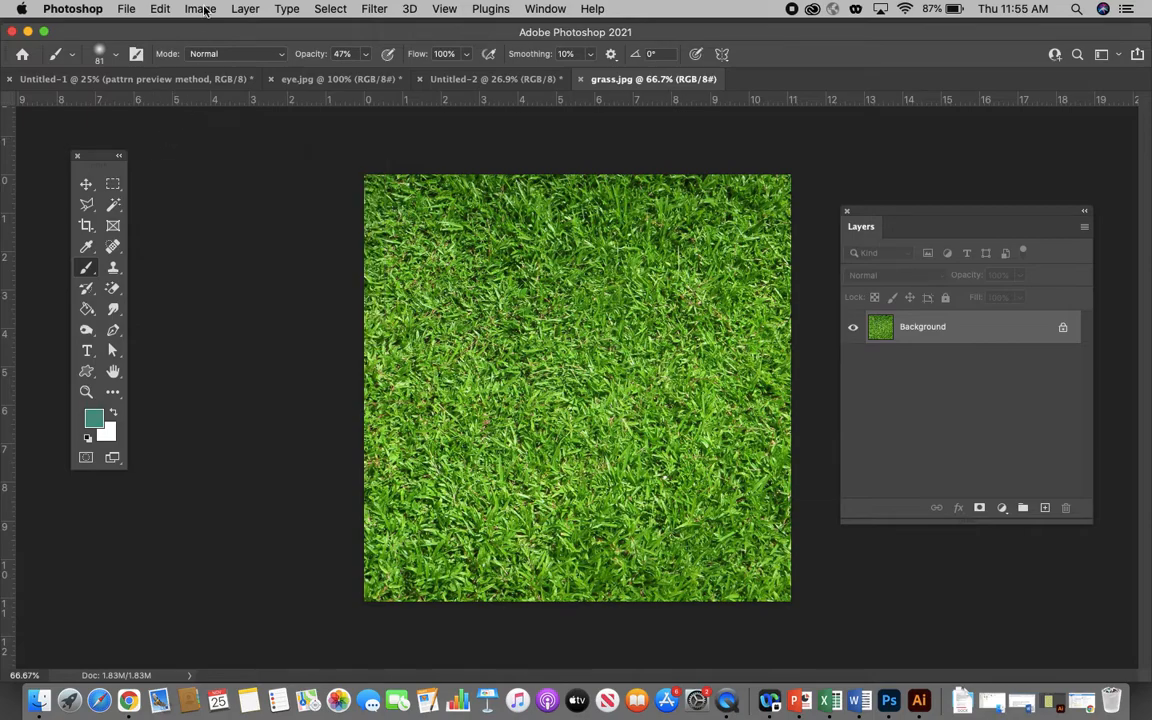
- Check the grass image's dimensions and resolution in Image Size without changing them
left_click(200, 9)
left_click(219, 133)
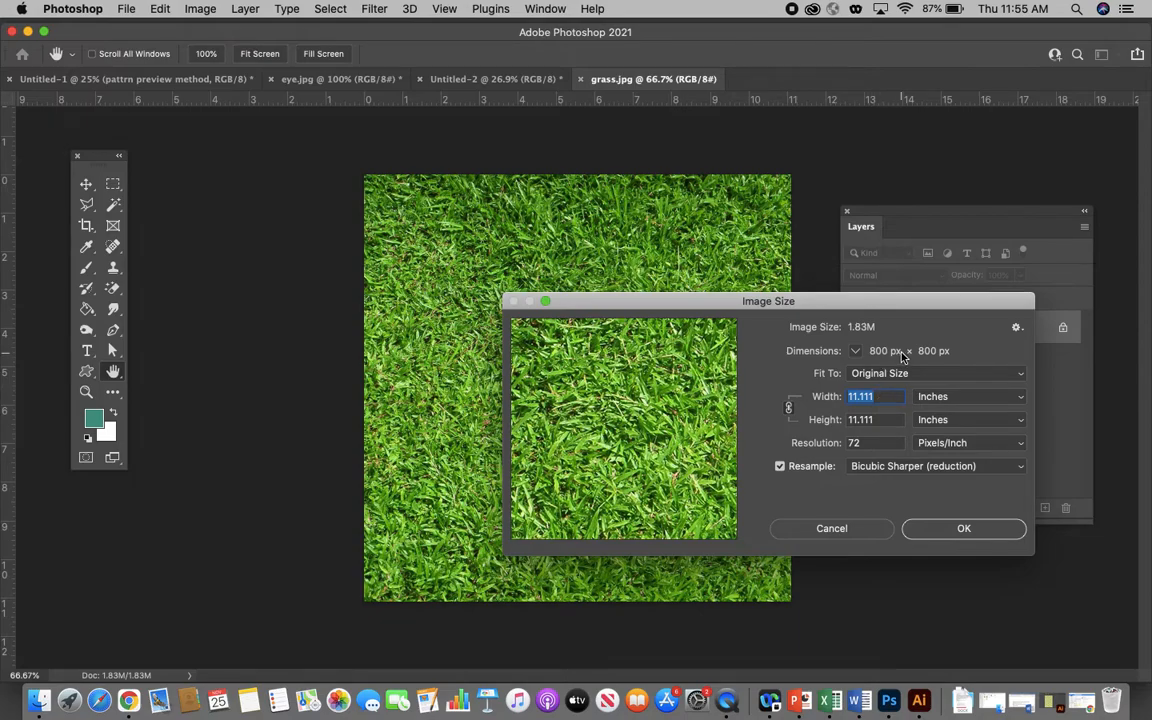
left_click(848, 536)
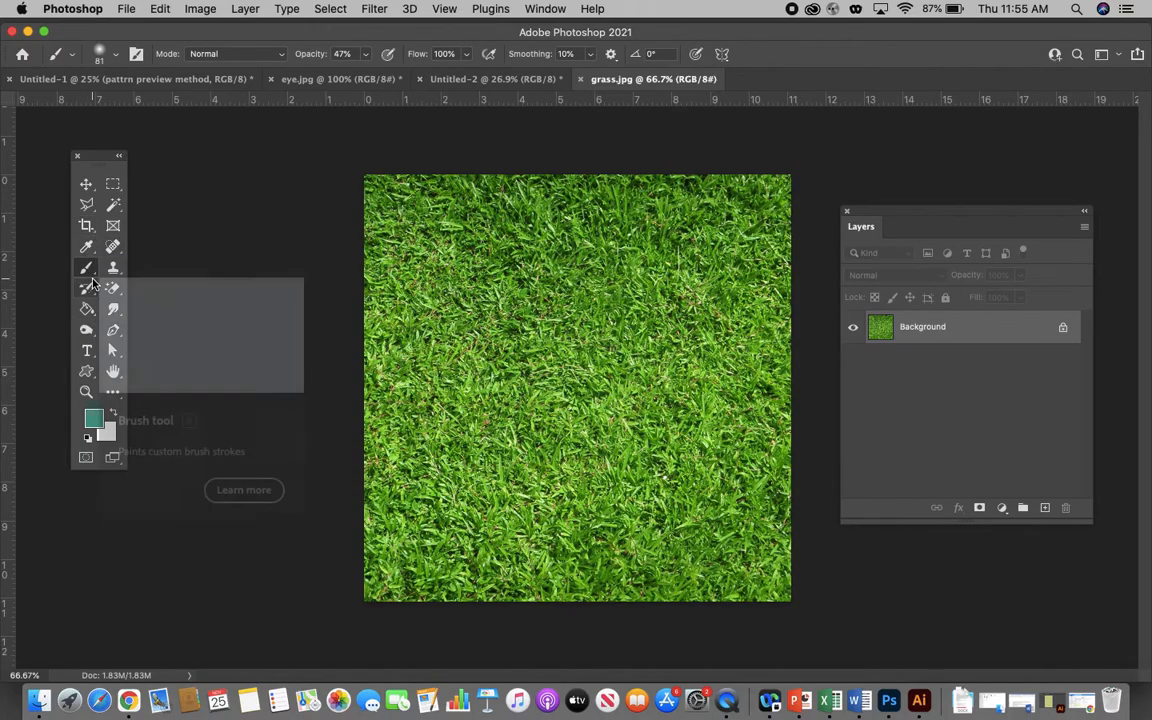
- Clone grass texture over a small patch left of the image's centre with the Clone Stamp tool at 100% opacity
left_click_drag(113, 267, 175, 265)
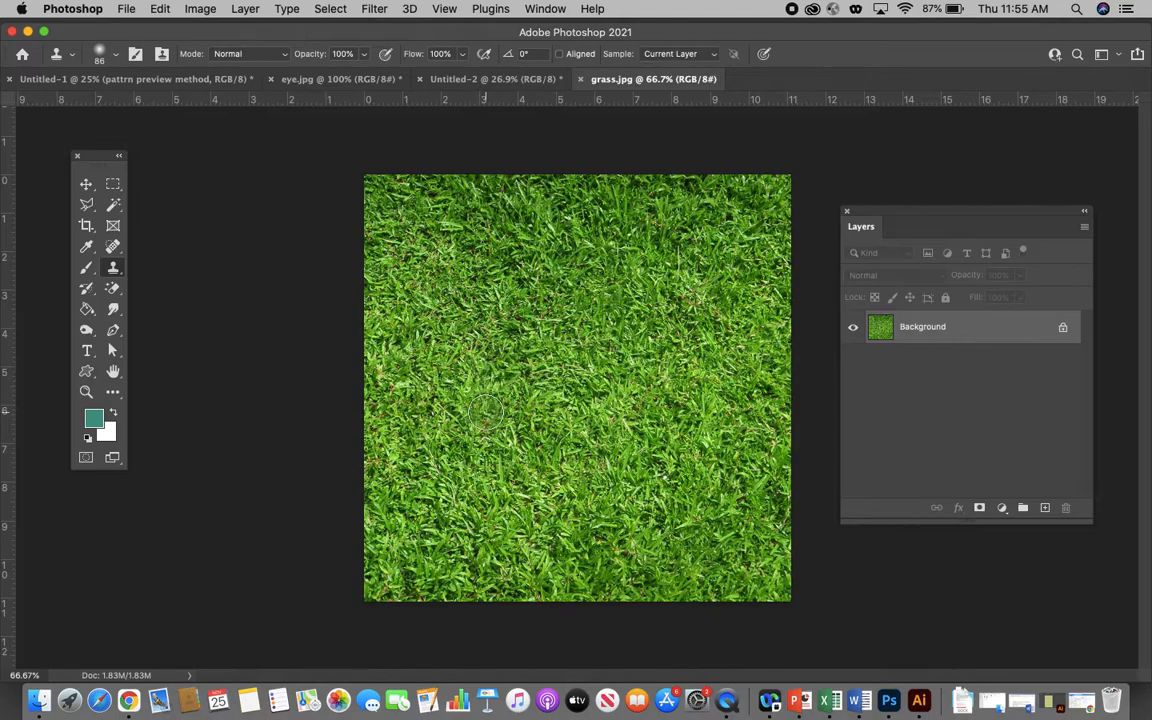
mouse_move(491, 426)
left_mouse_down()
mouse_move(494, 443)
mouse_move(438, 389)
left_mouse_up()
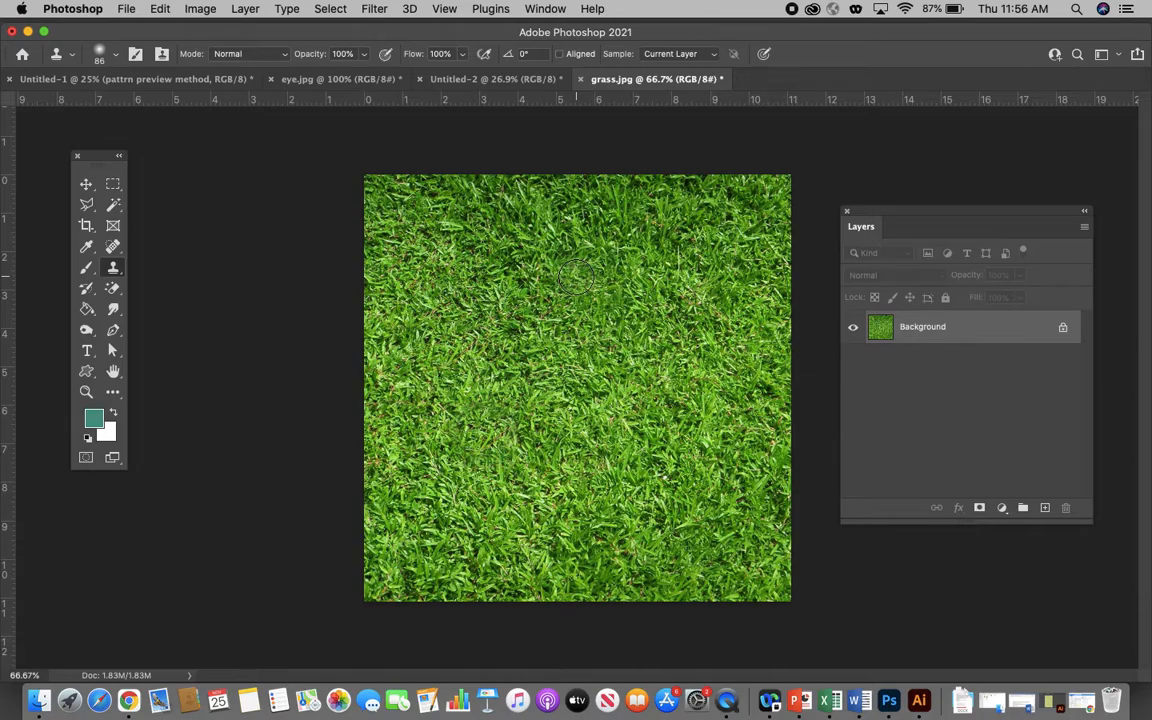
- Offset the grass image 400 pixels right and 400 pixels down with undefined areas wrapped around
left_click(376, 9)
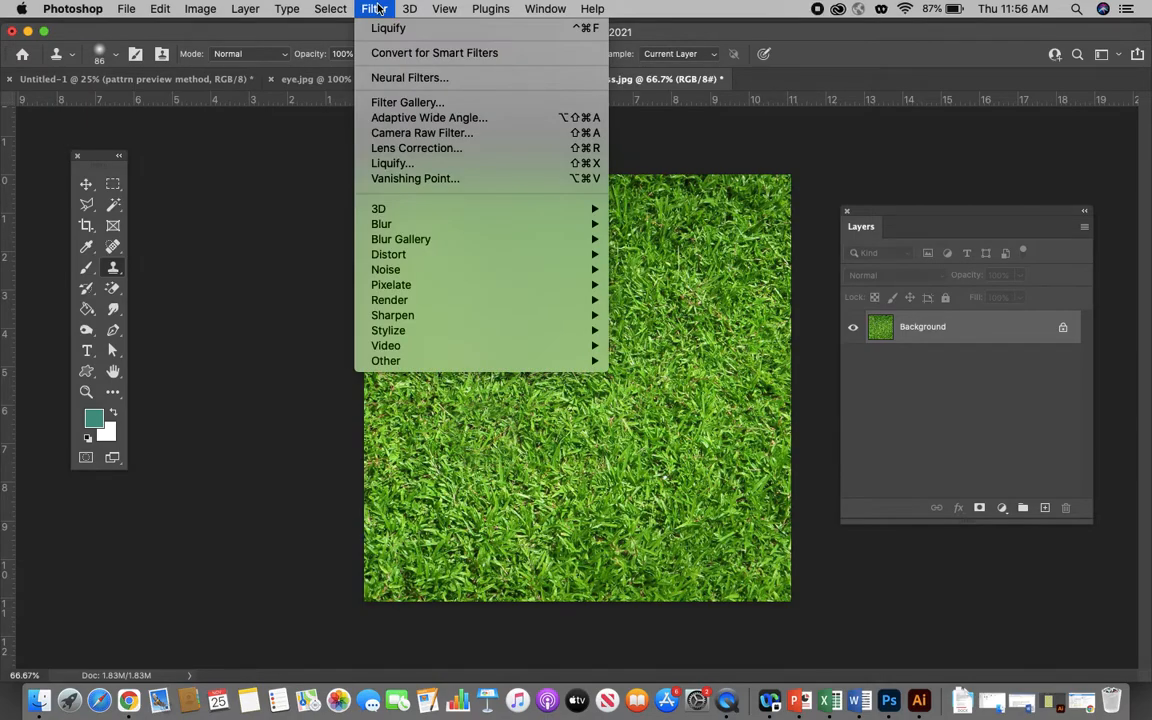
mouse_move(408, 366)
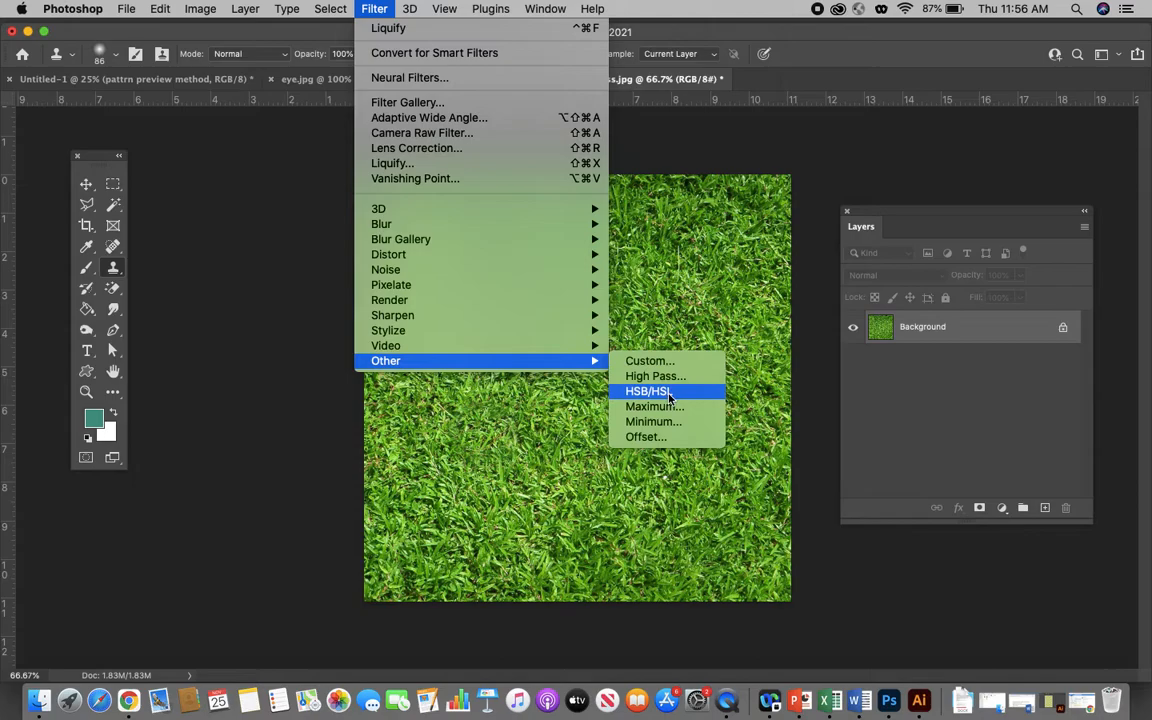
left_click(646, 437)
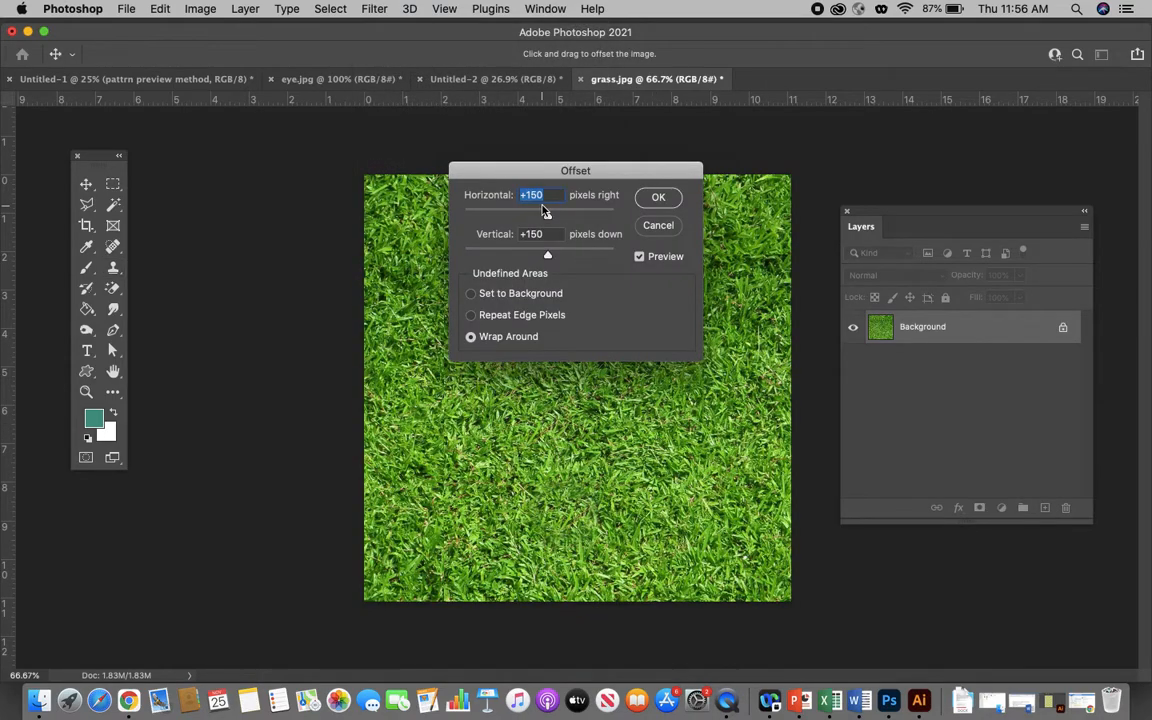
left_click_drag(515, 175, 585, 242)
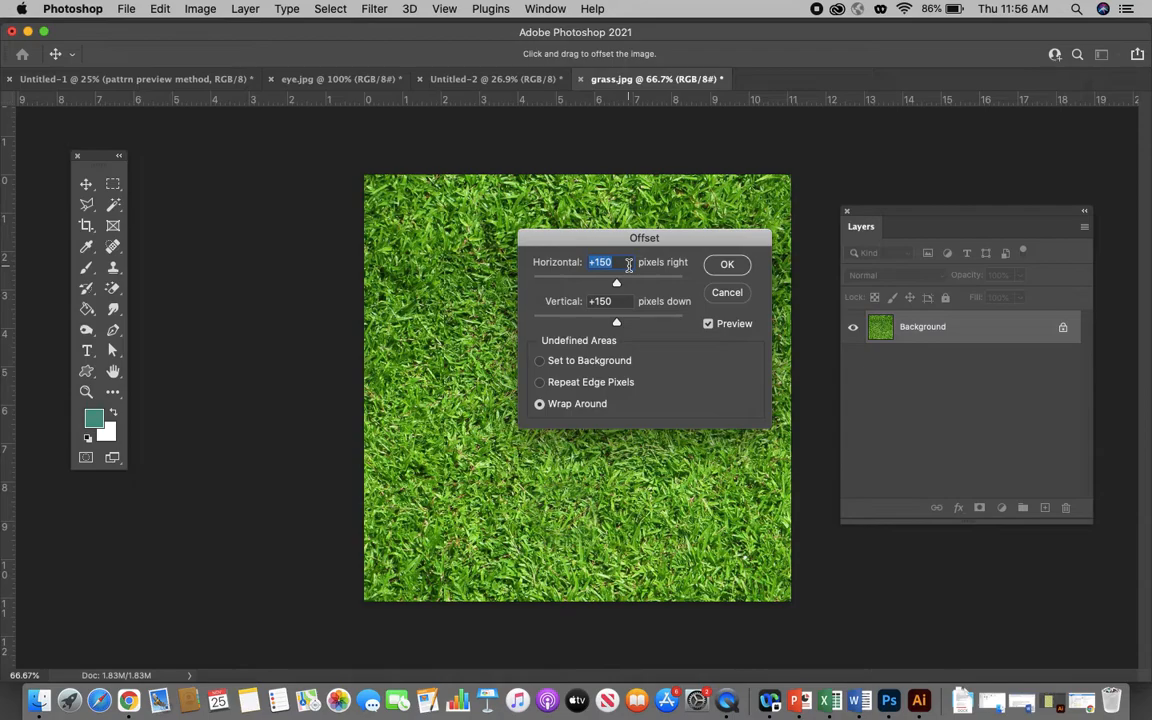
type("400")
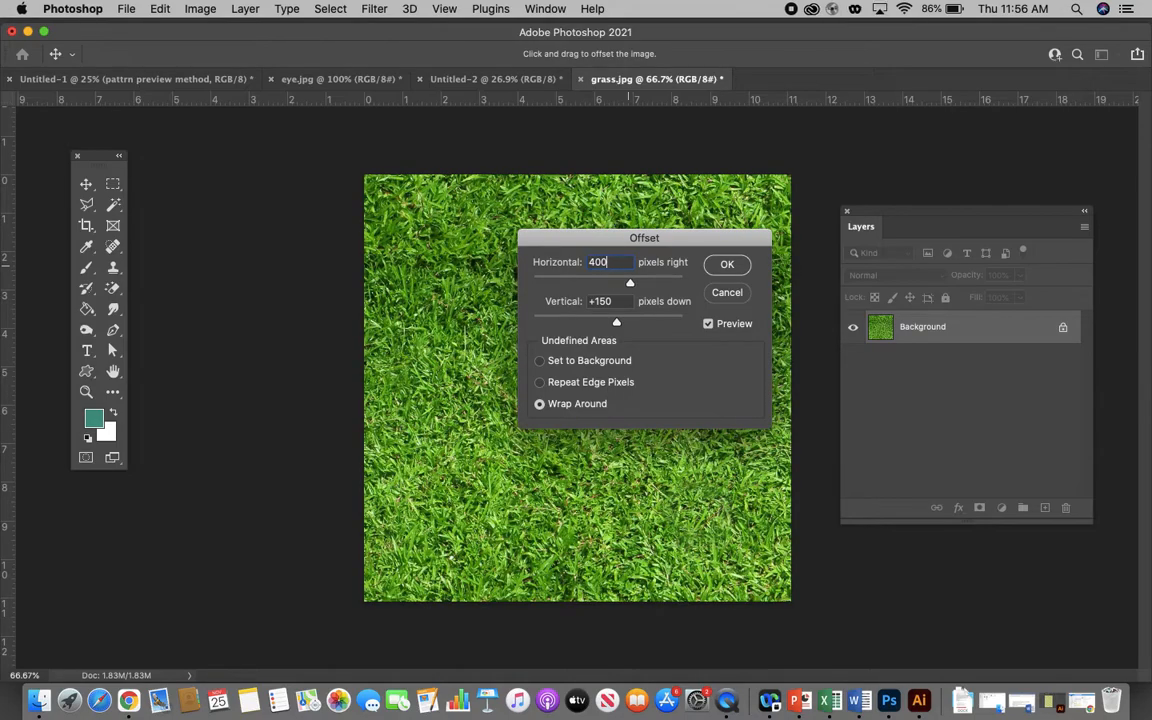
key("Tab")
type("400")
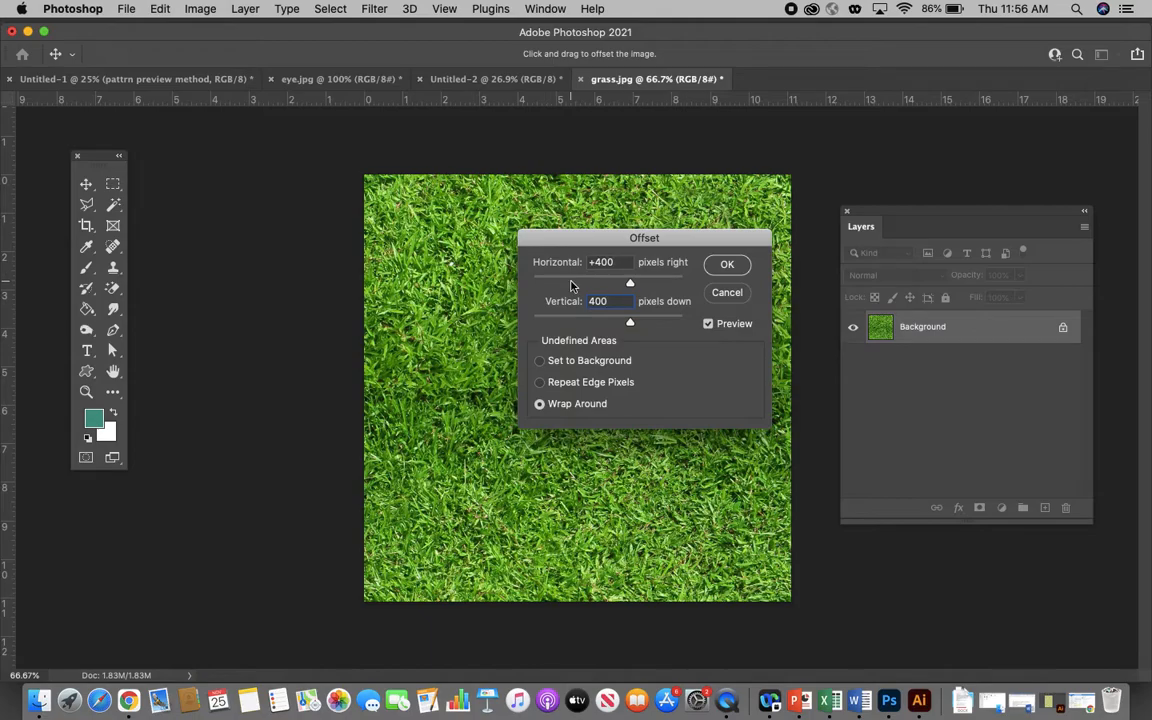
left_click(727, 266)
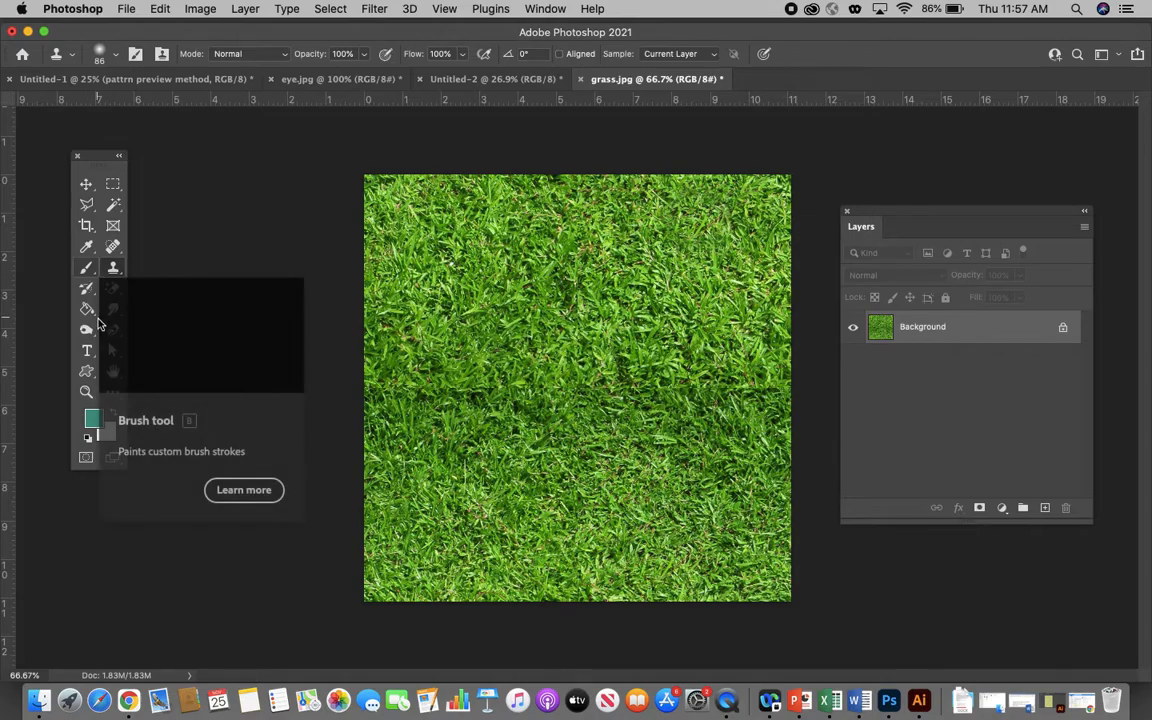
- Clone grass sampled from above the seam along the horizontal middle of the image to blend the seam across its full width
right_click(113, 267)
left_click(166, 268)
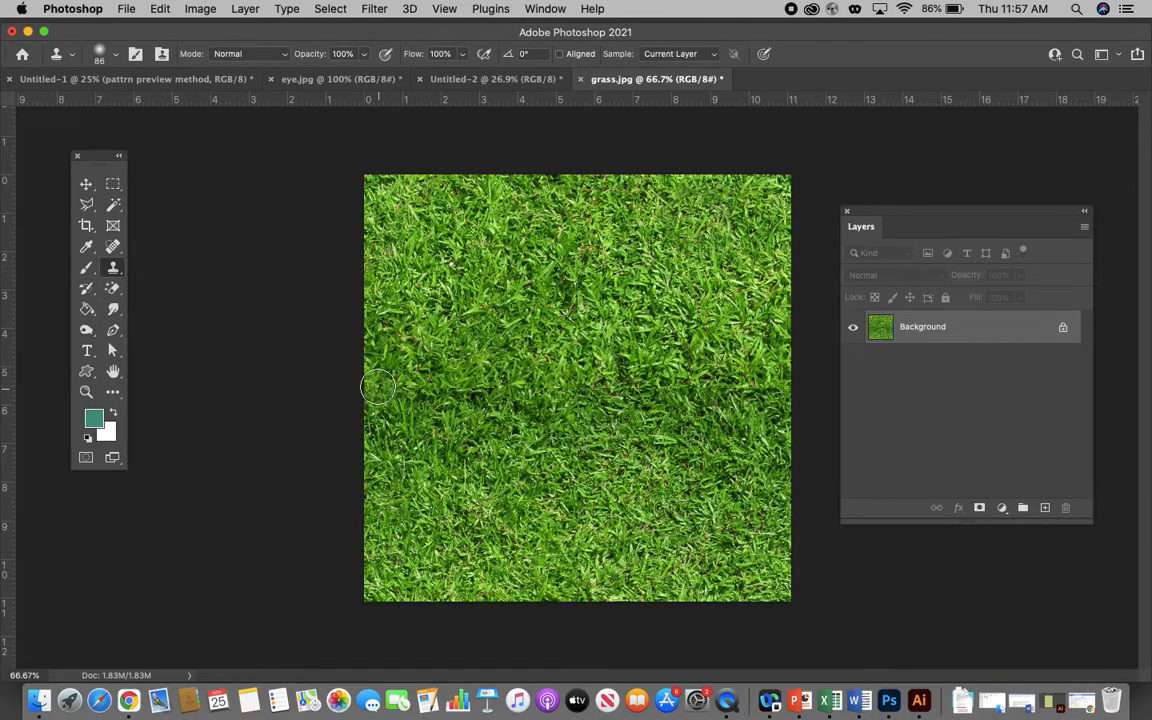
left_click(463, 327, "alt")
left_click_drag(422, 373, 389, 387)
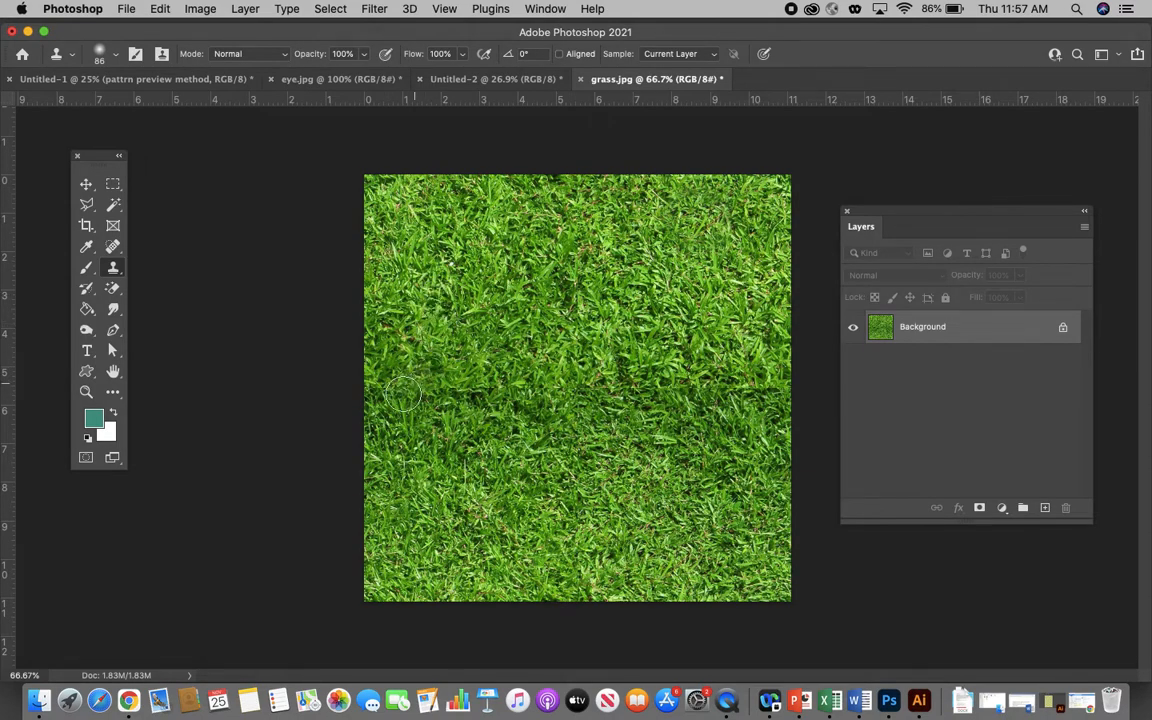
mouse_move(400, 394)
left_mouse_down()
mouse_move(497, 398)
mouse_move(531, 385)
mouse_move(554, 314)
mouse_move(647, 410)
mouse_move(667, 407)
mouse_move(587, 390)
mouse_move(676, 382)
mouse_move(648, 390)
mouse_move(657, 380)
mouse_move(666, 406)
mouse_move(716, 381)
mouse_move(767, 396)
left_mouse_up()
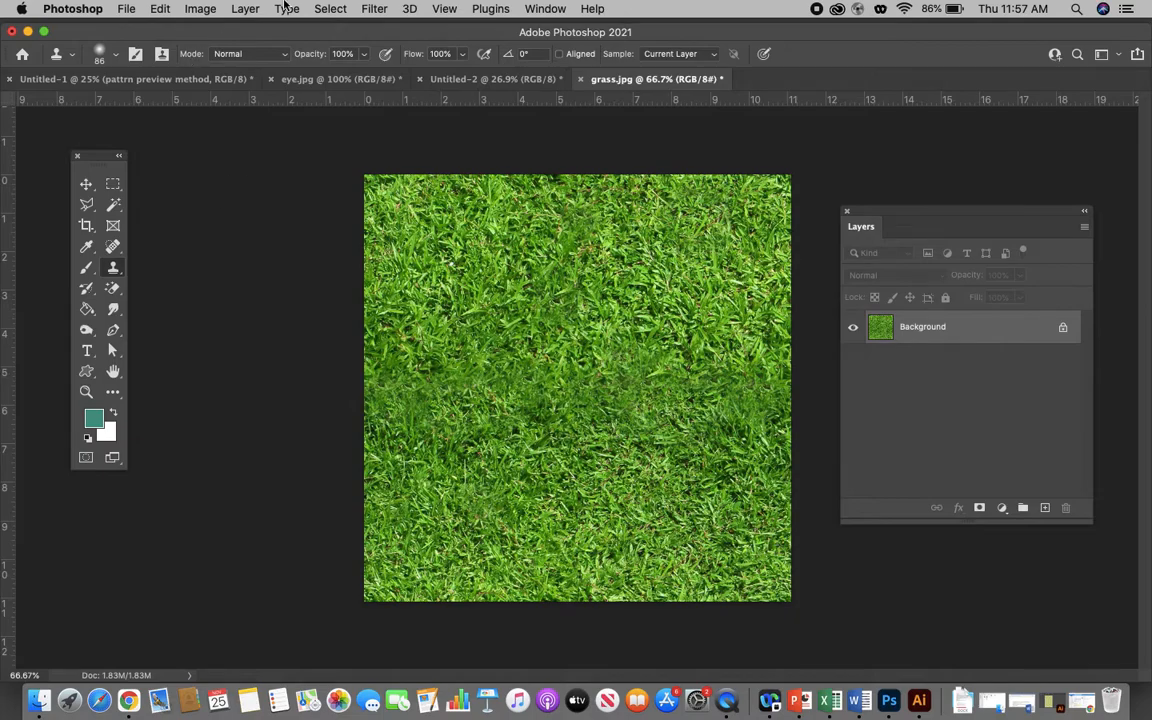
- Select the whole grass canvas and define it as a pattern named "new grass"
left_click(337, 12)
left_click(312, 28)
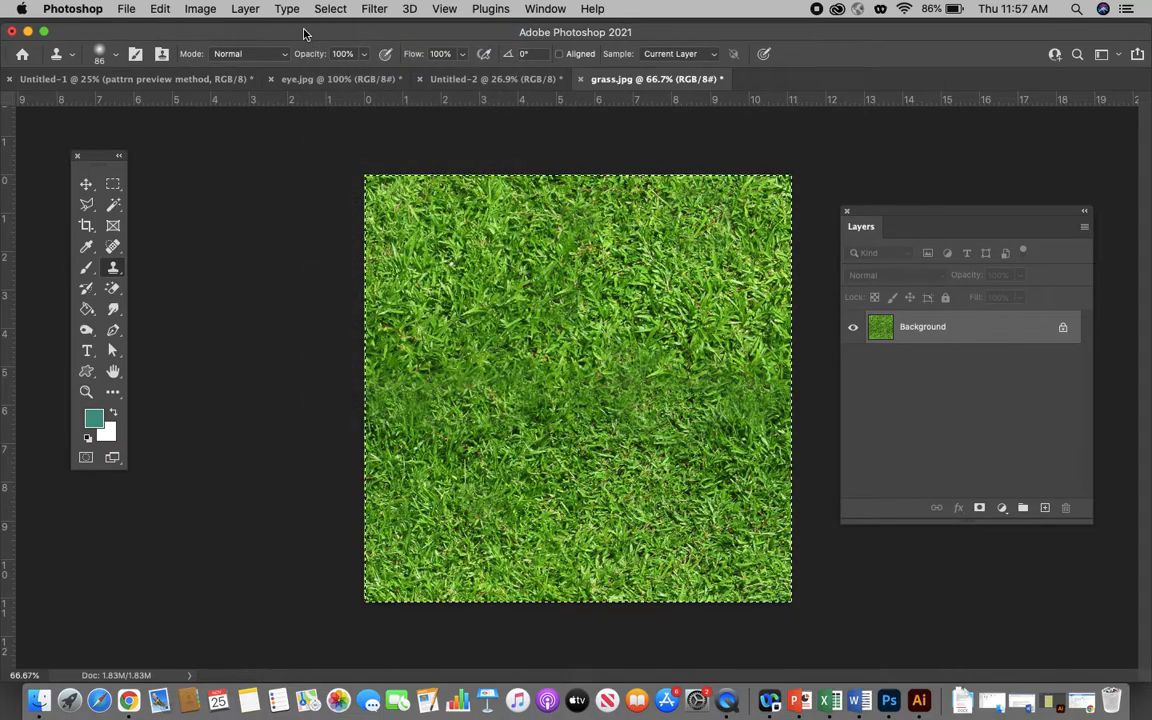
left_click(158, 9)
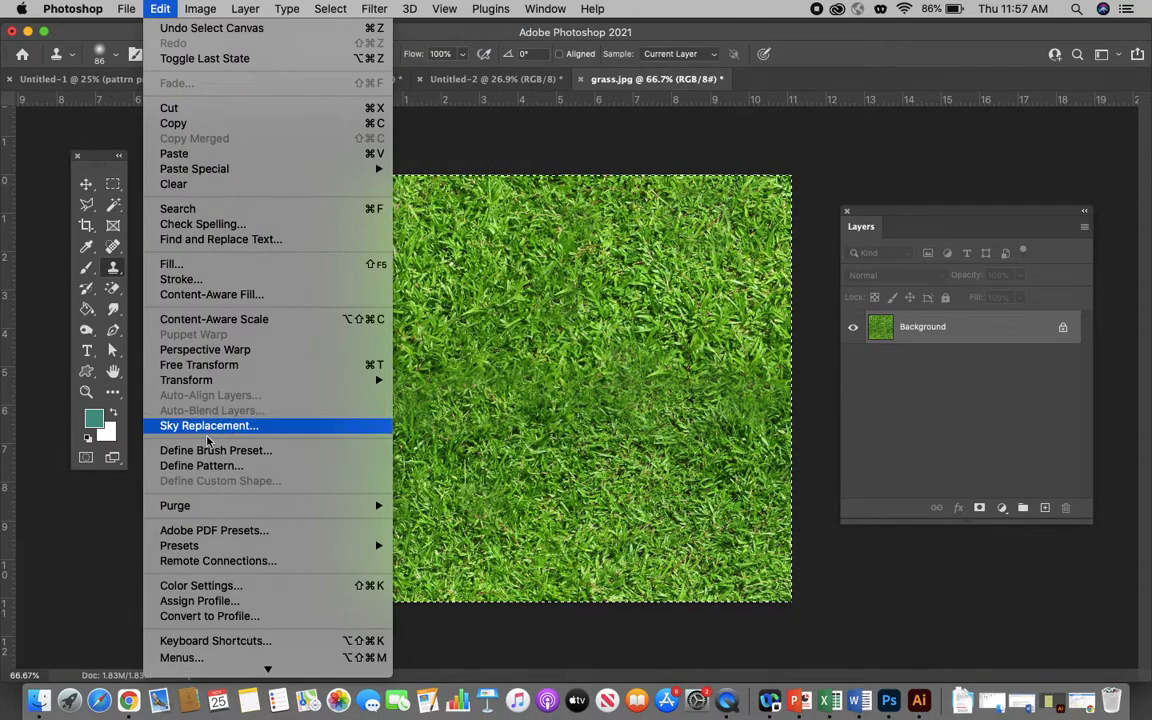
left_click(200, 465)
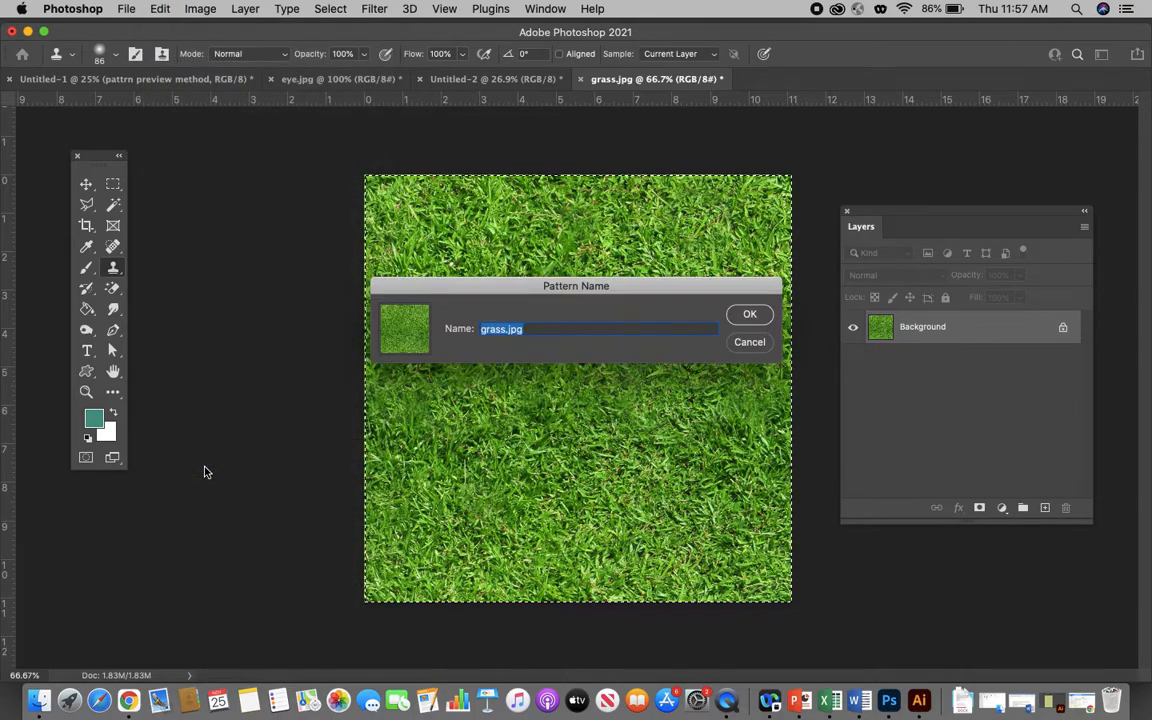
type("new grass")
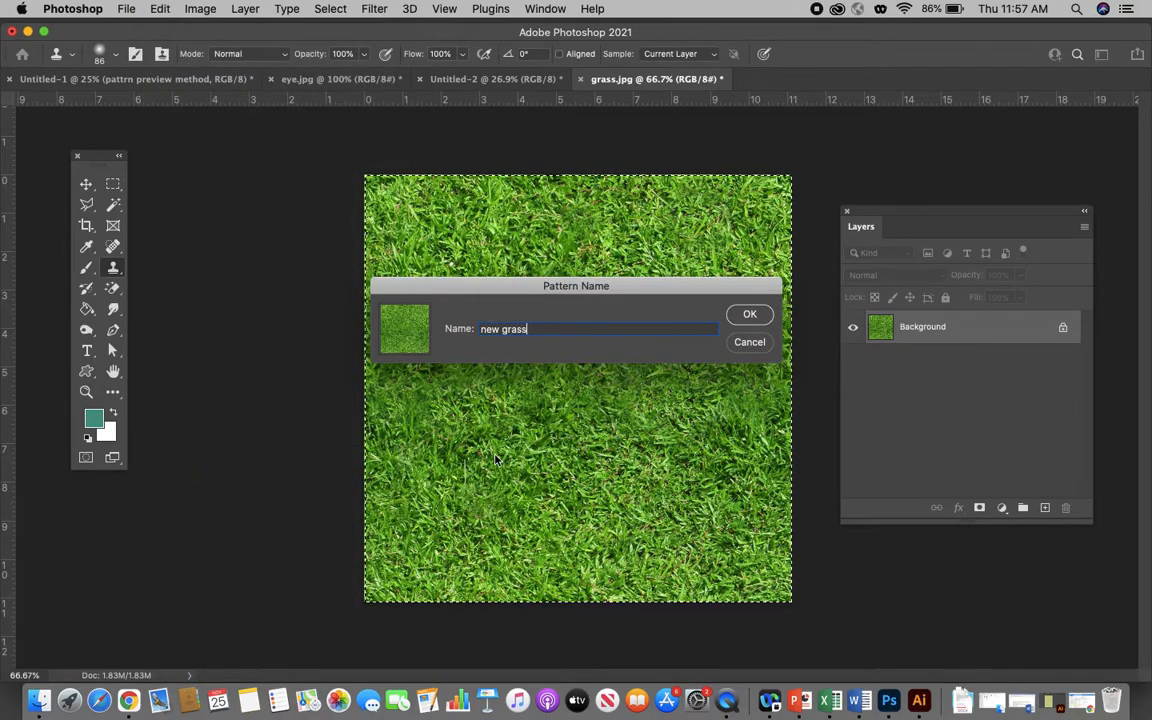
left_click(749, 314)
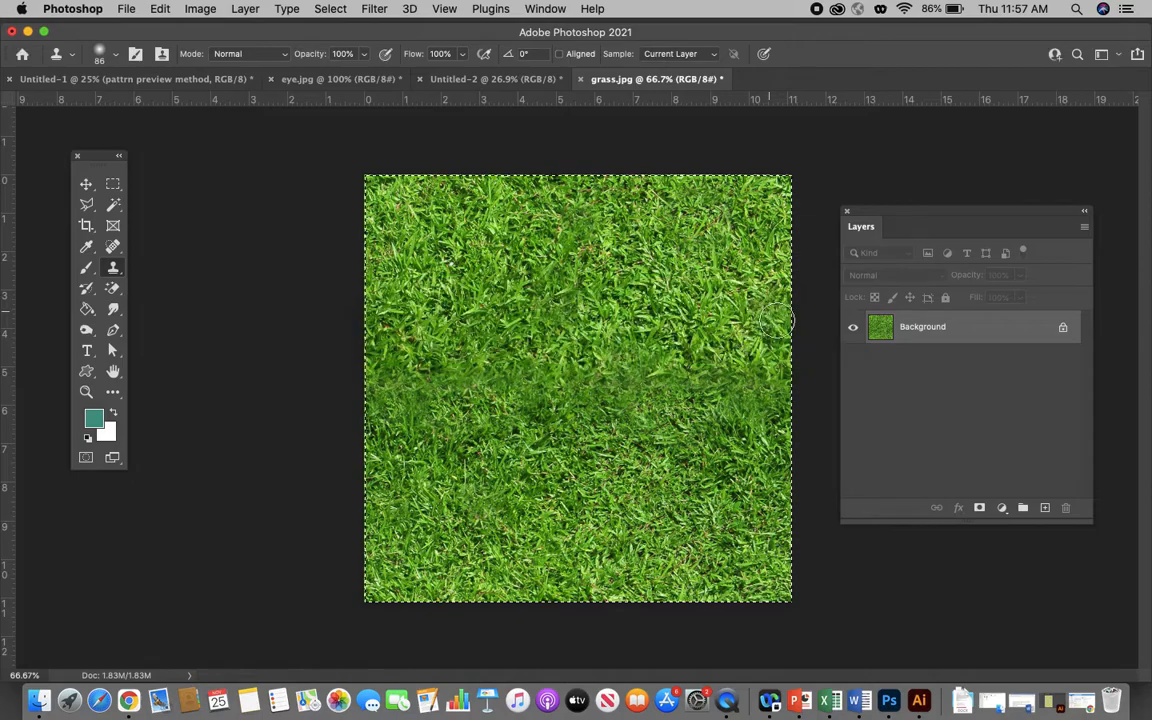
- In the Untitled-1 document, add a layer named "grass" above the "pattrn preview method" layer
left_click(445, 79)
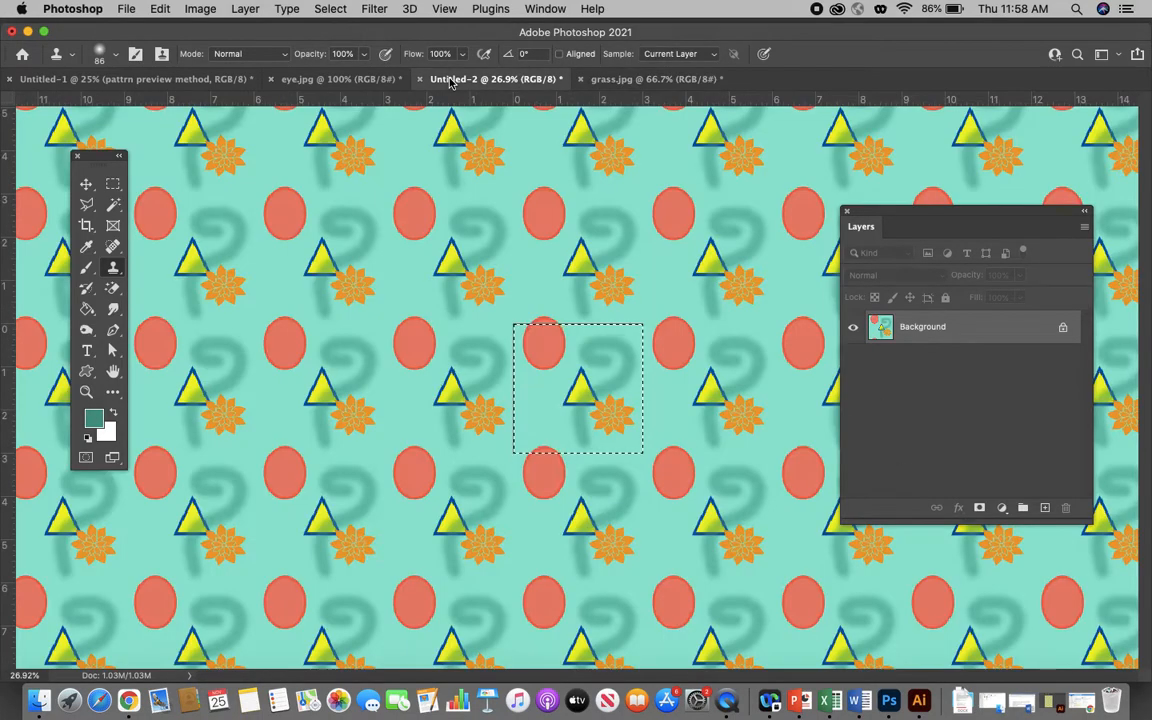
left_click(340, 79)
left_click(155, 78)
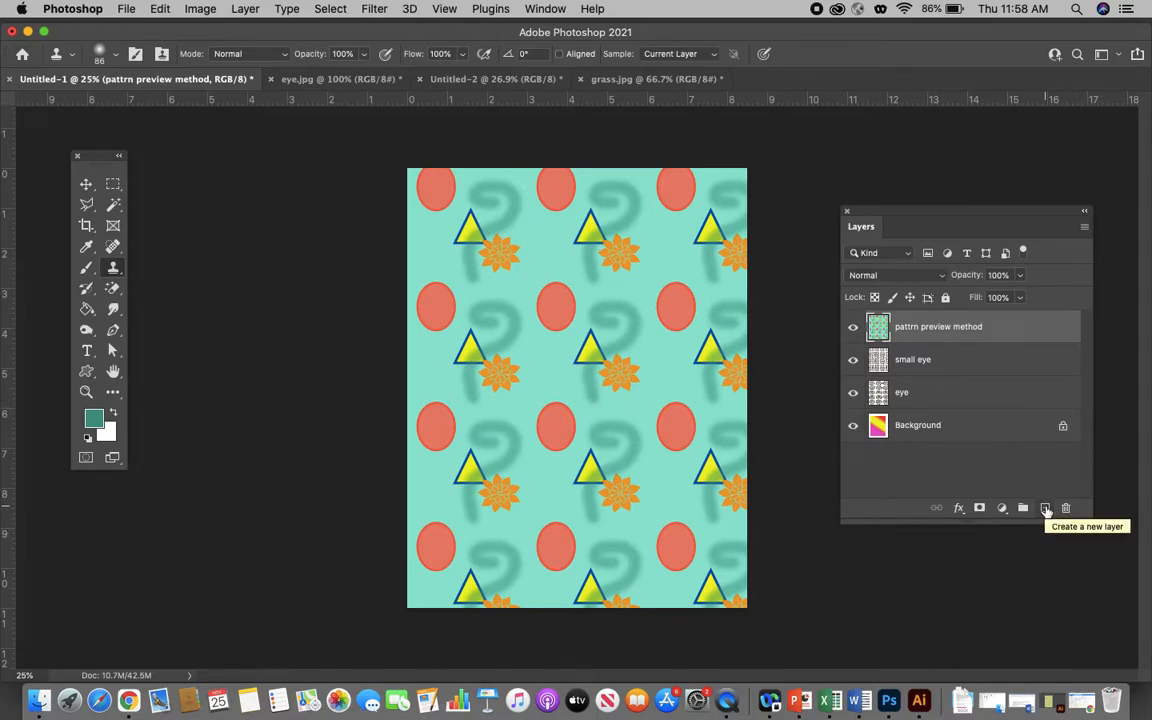
left_click(1046, 509)
double_click(905, 327)
type("grass")
key("Return")
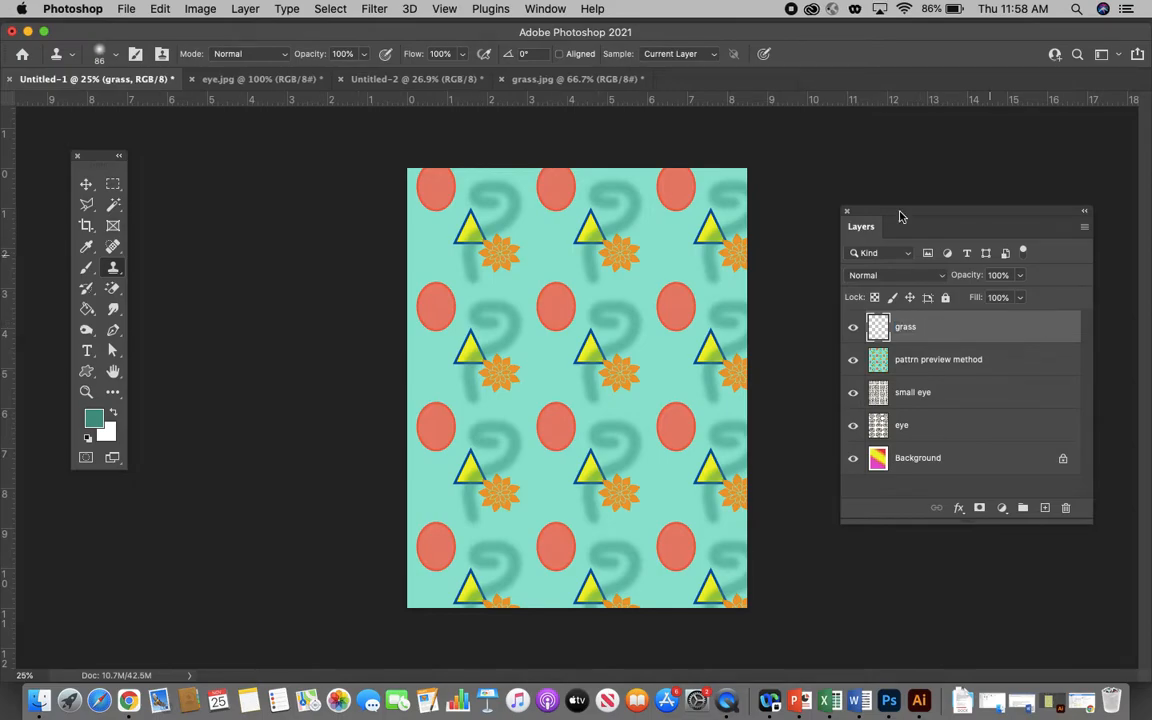
- Fill the "grass" layer with the "new grass" pattern in Normal mode at 100% opacity
left_click(161, 9)
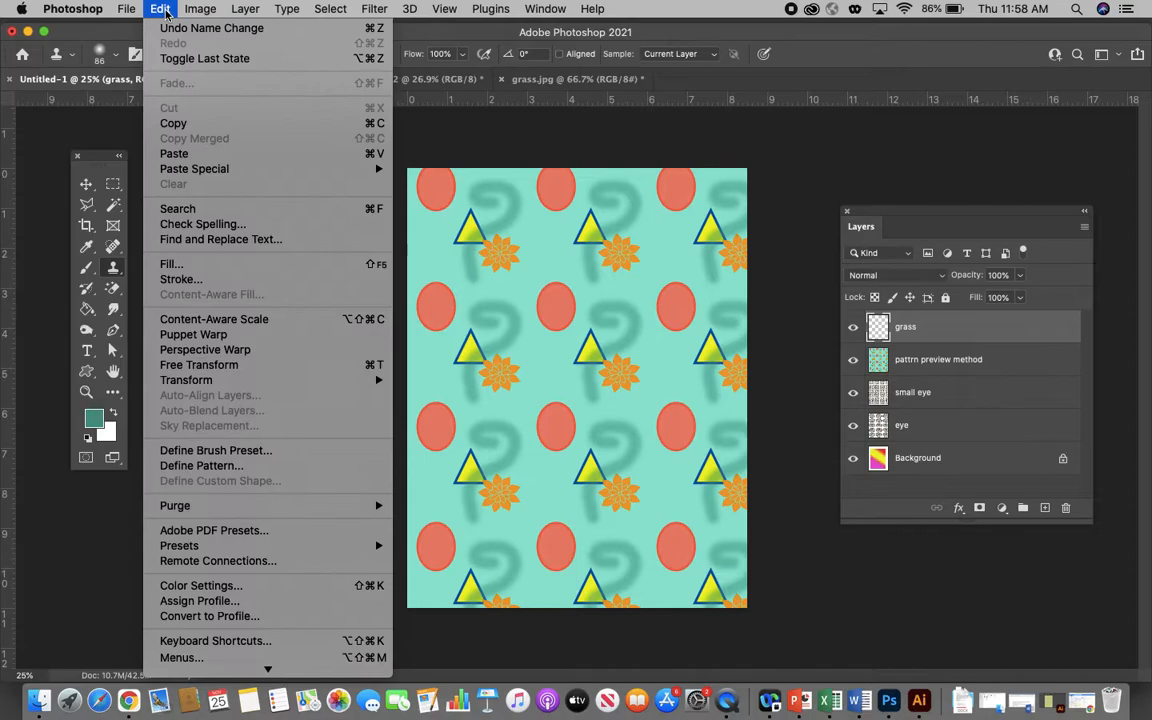
left_click(195, 276)
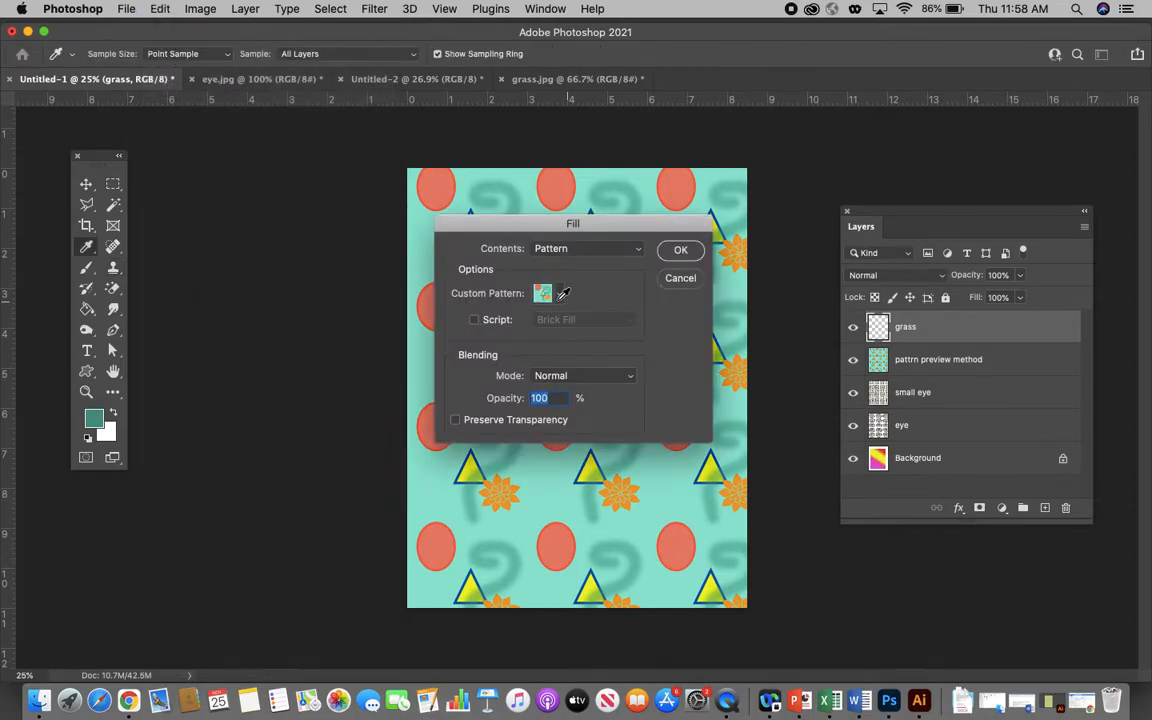
left_click(548, 293)
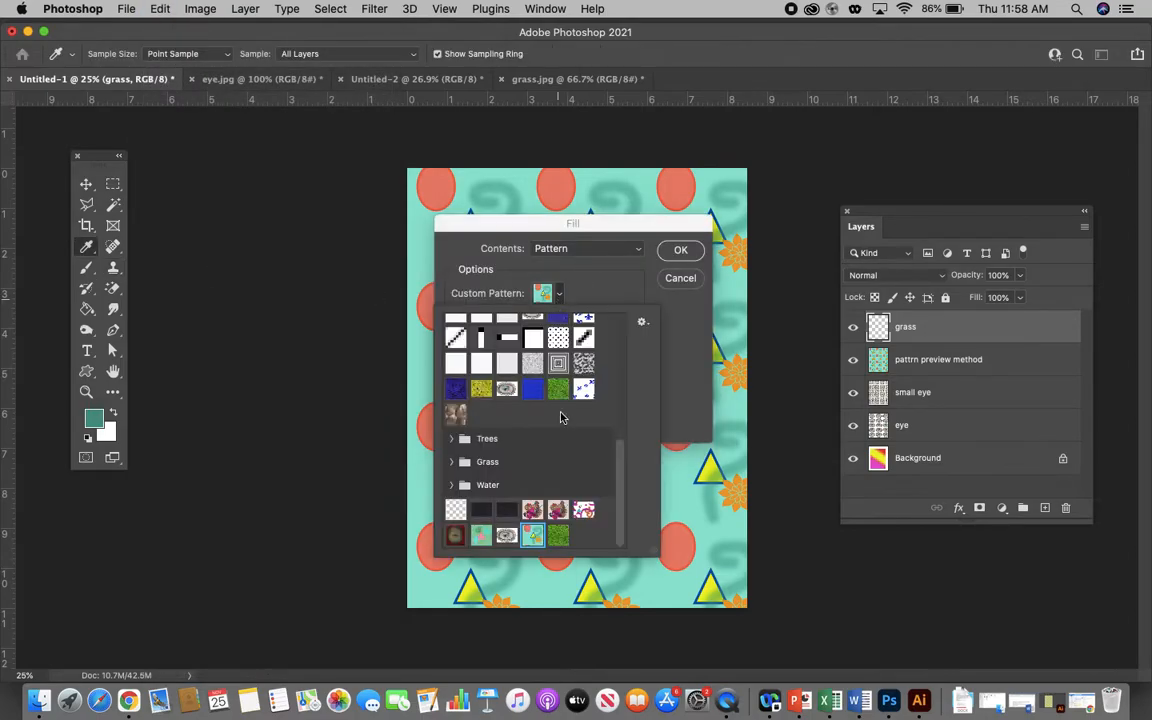
left_click(558, 536)
left_click(679, 251)
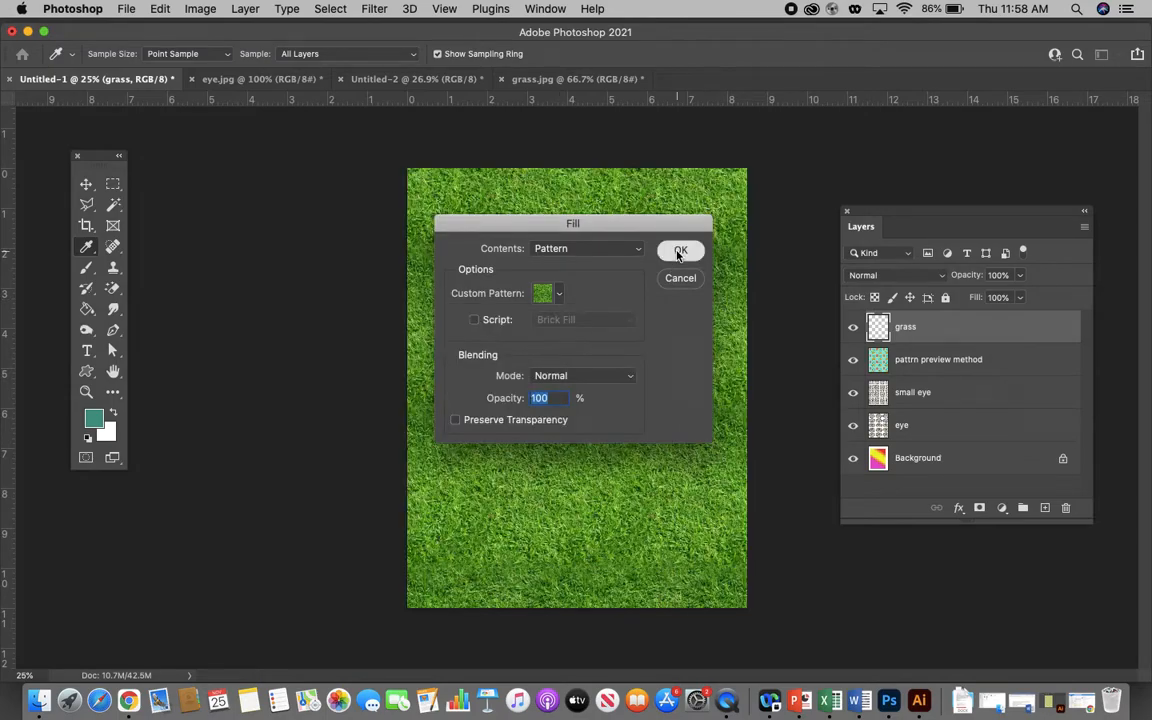
left_click(678, 254)
scroll(585, 307, "up", 3)
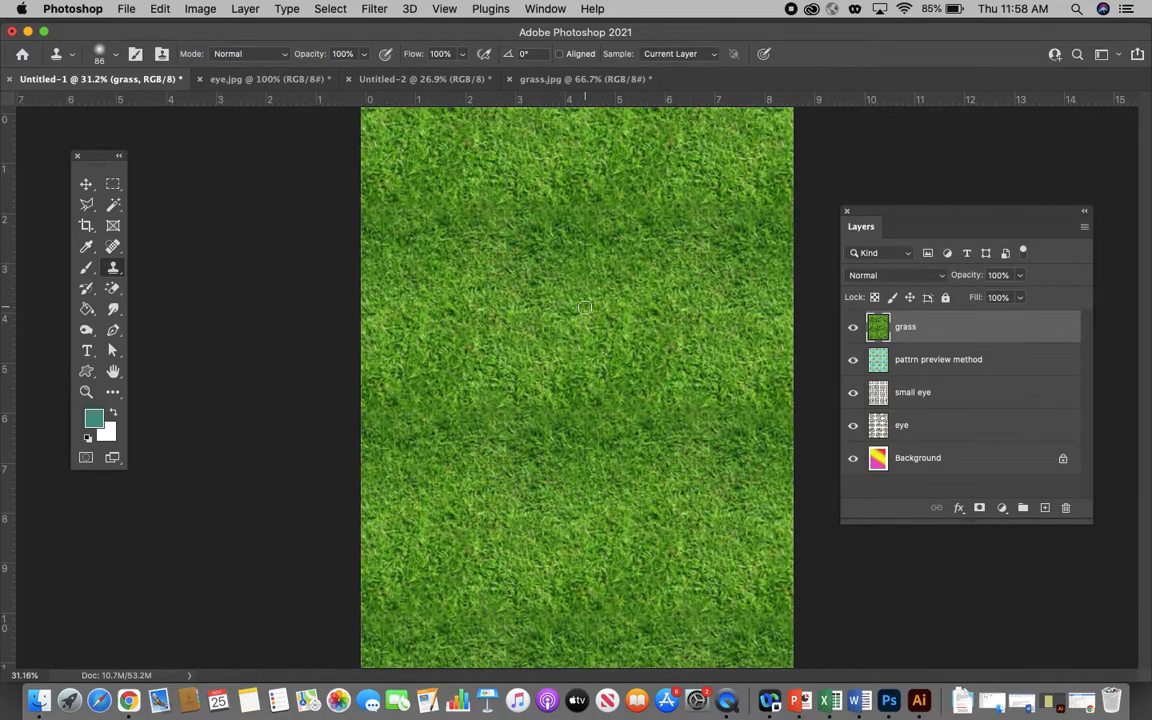
scroll(585, 307, "up", 5)
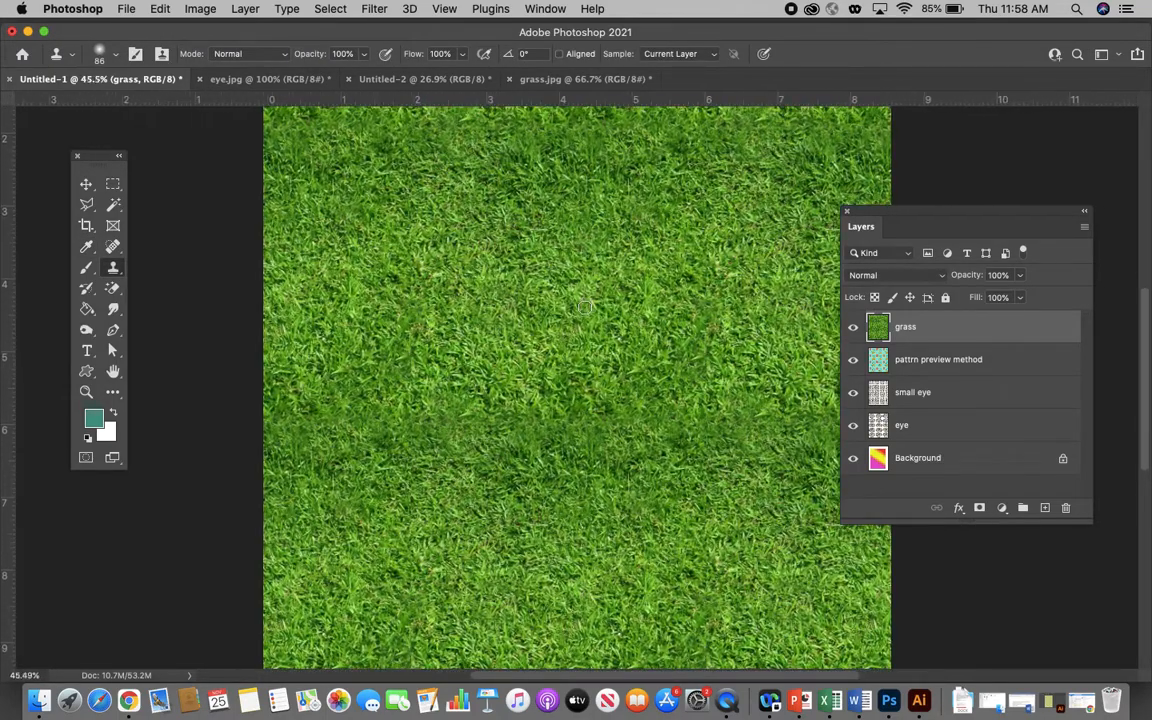
scroll(585, 307, "up", 5)
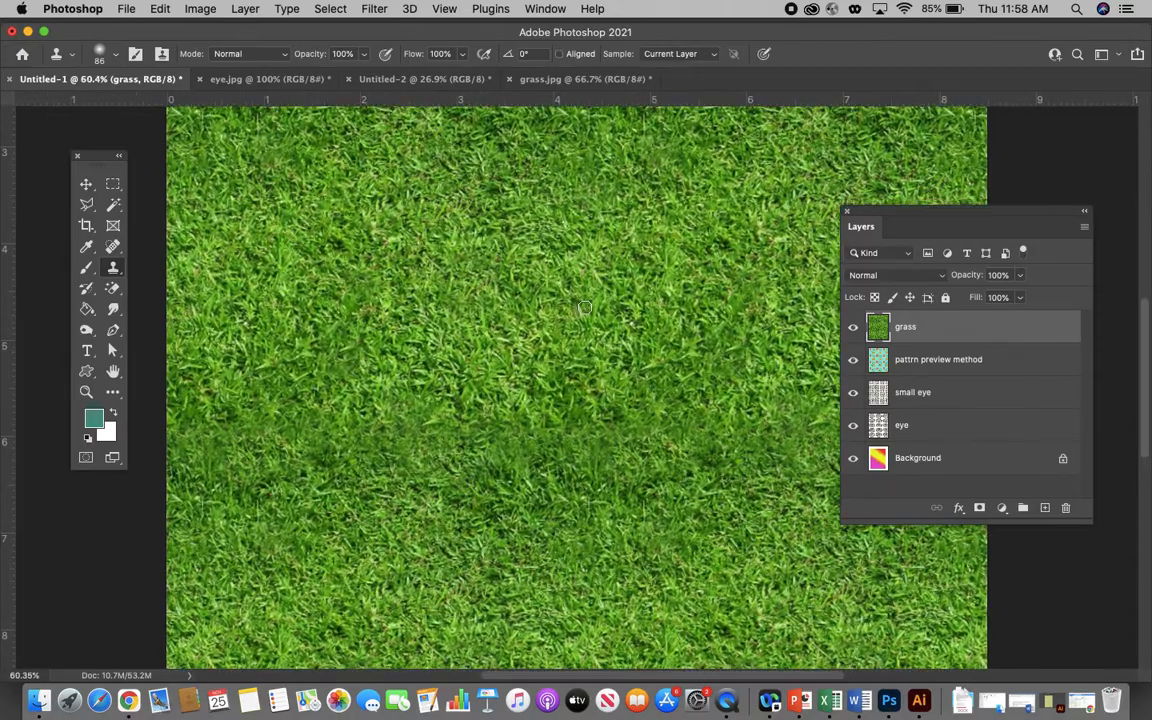
scroll(585, 307, "up", 5)
scroll(584, 307, "up", 5)
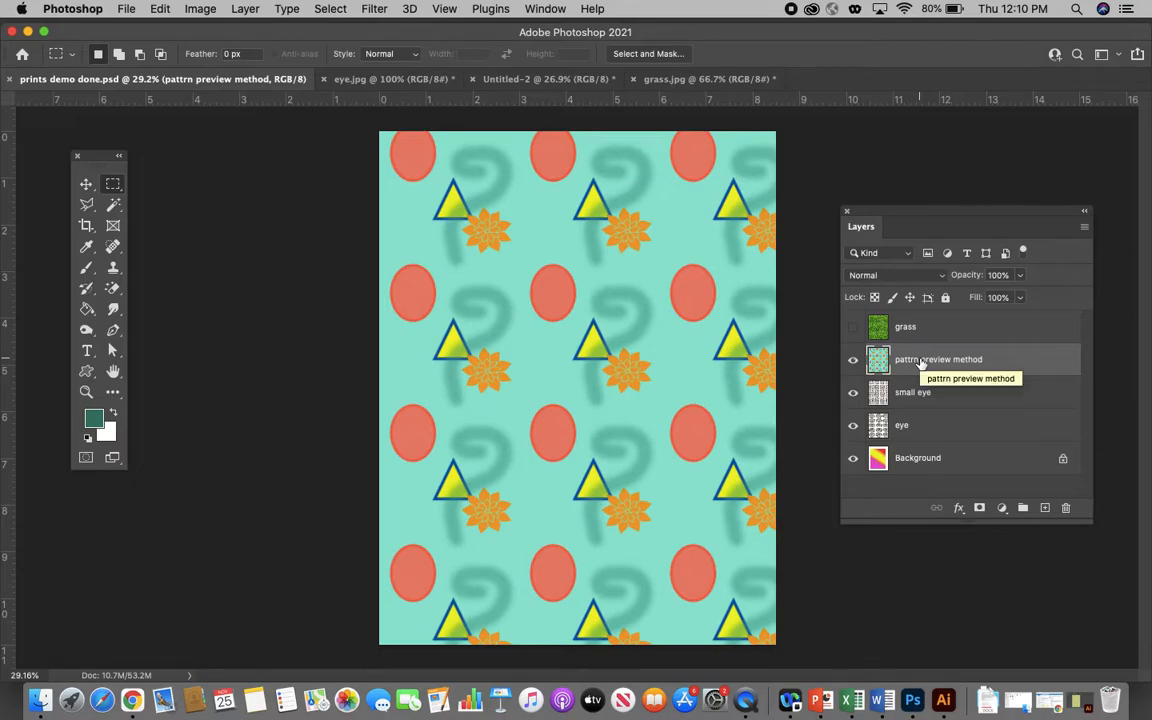
- Marquee-select the upper-left motif area of the "pattrn preview method" layer, shift its hue to -141 with Hue/Saturation, and deselect it
left_click(113, 184)
left_click(189, 185)
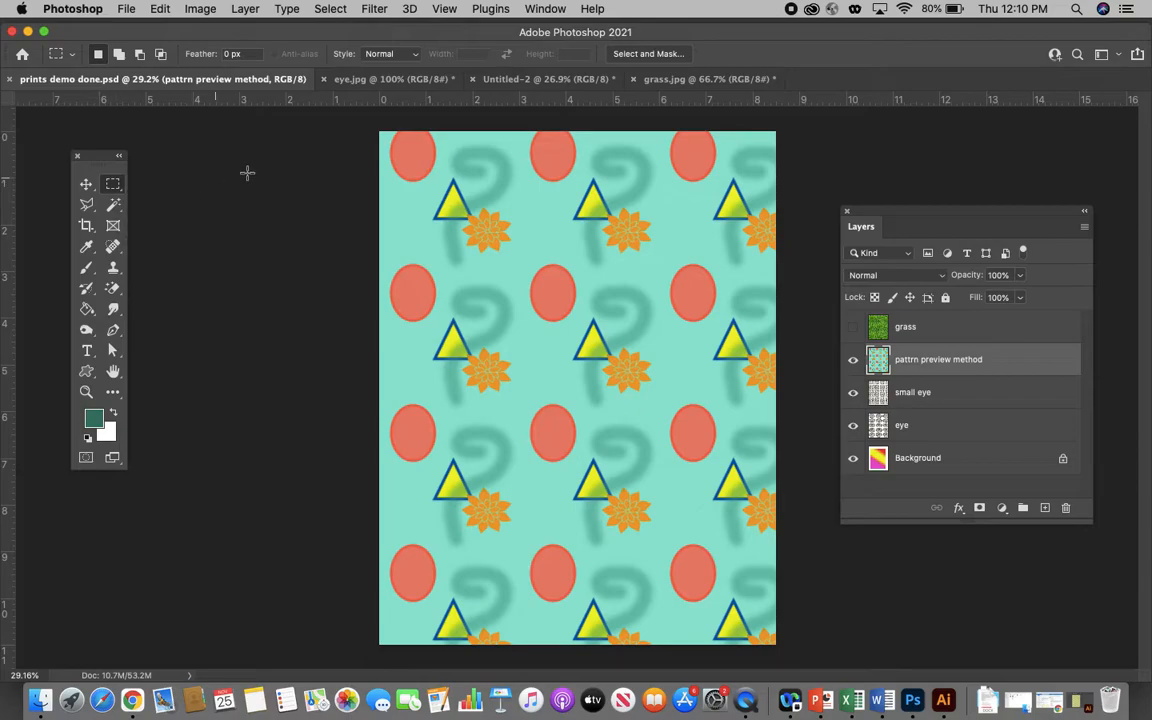
left_click_drag(335, 118, 516, 314)
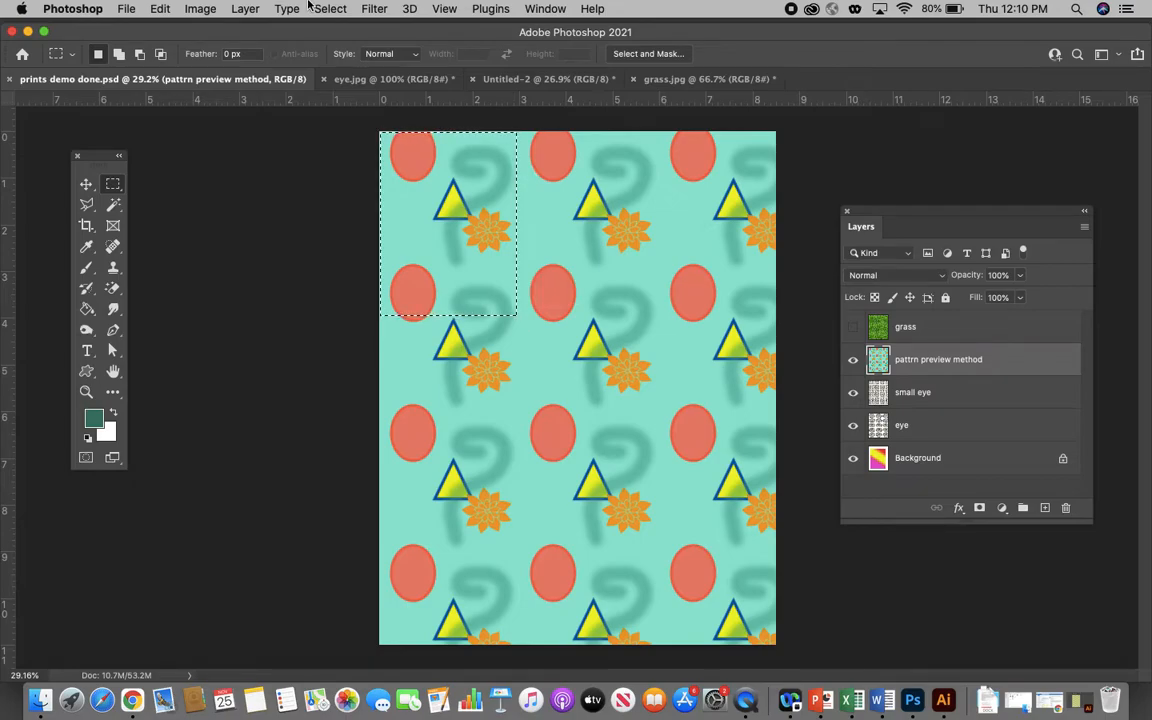
left_click(200, 9)
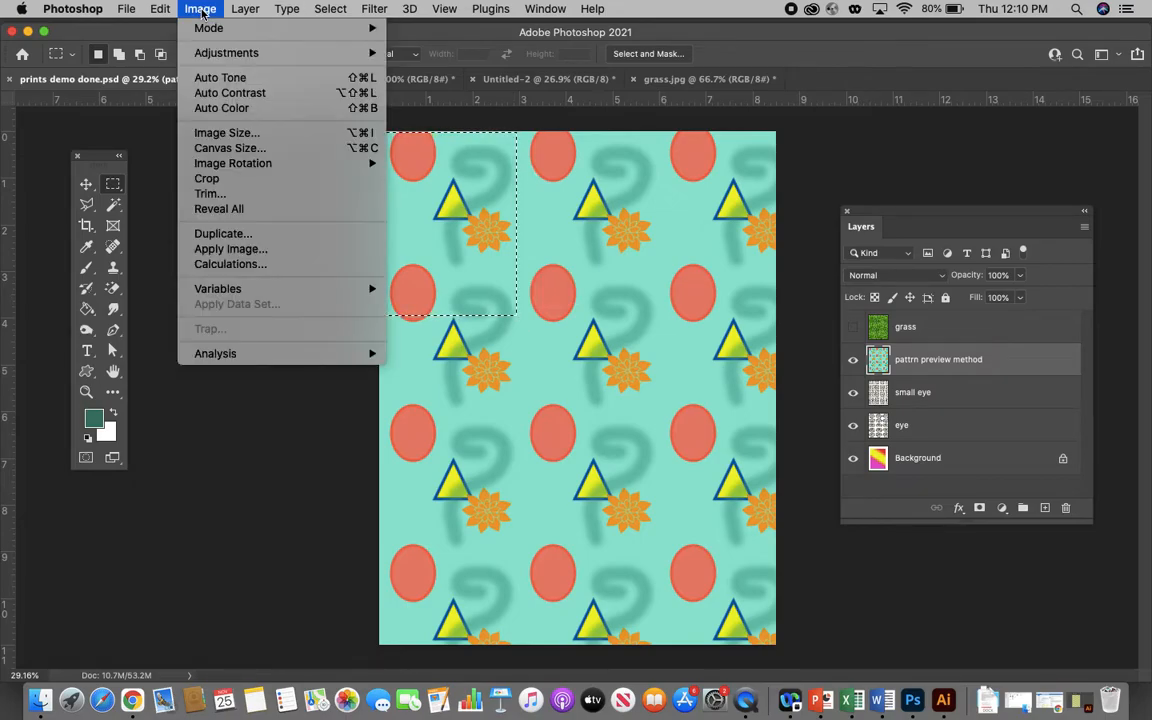
mouse_move(228, 58)
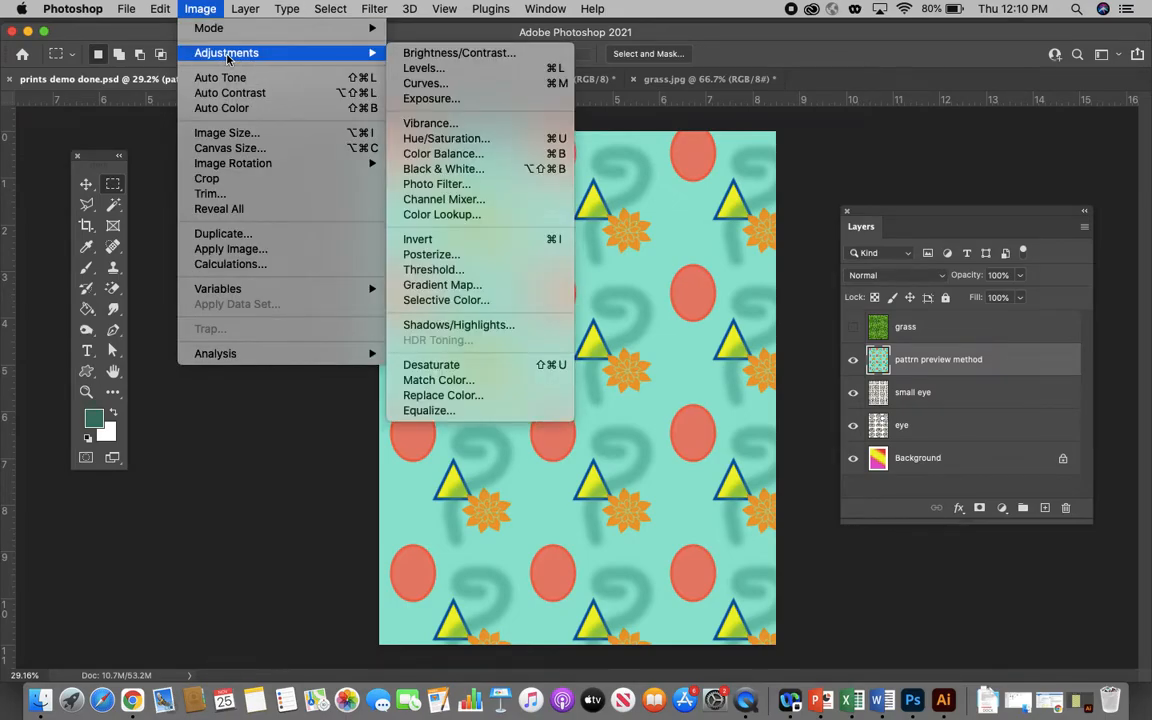
left_click(410, 138)
left_click_drag(824, 274, 757, 278)
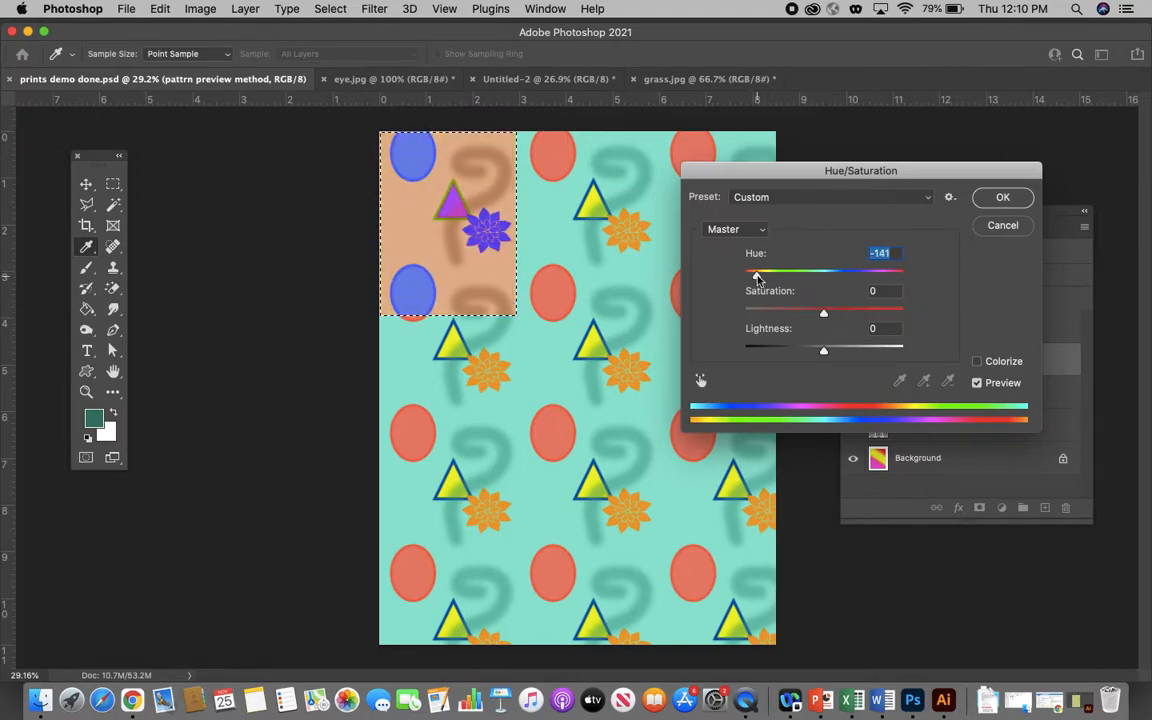
left_click(1003, 197)
key("m")
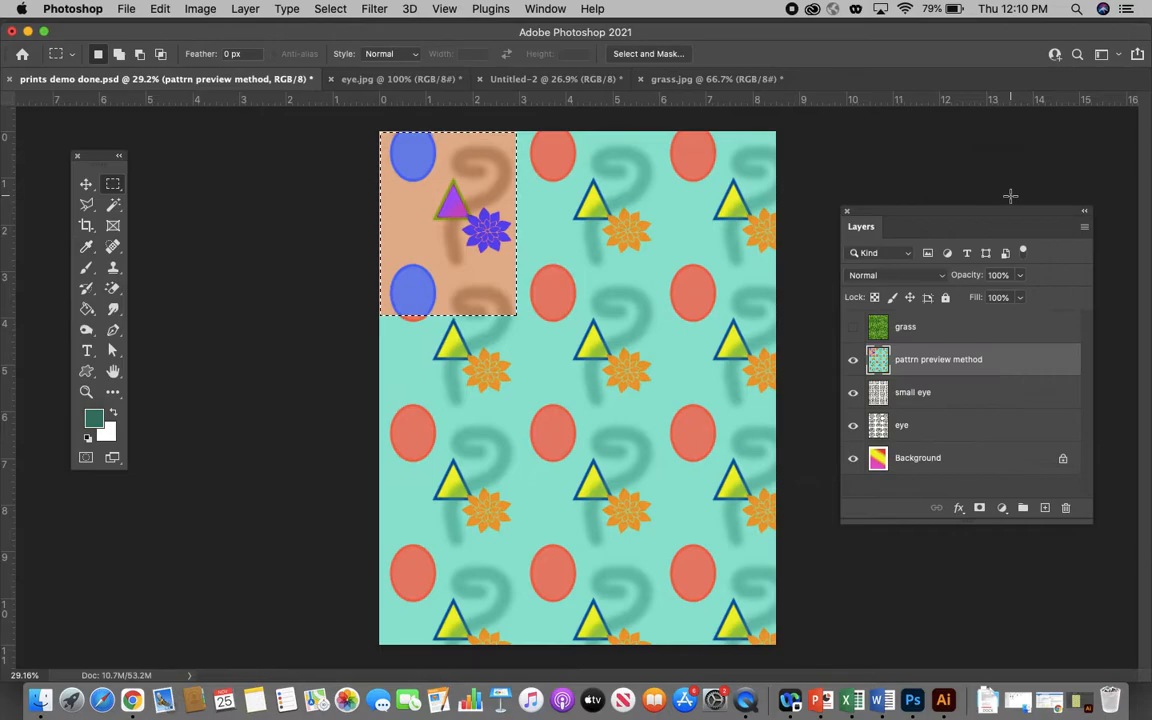
left_click(589, 200)
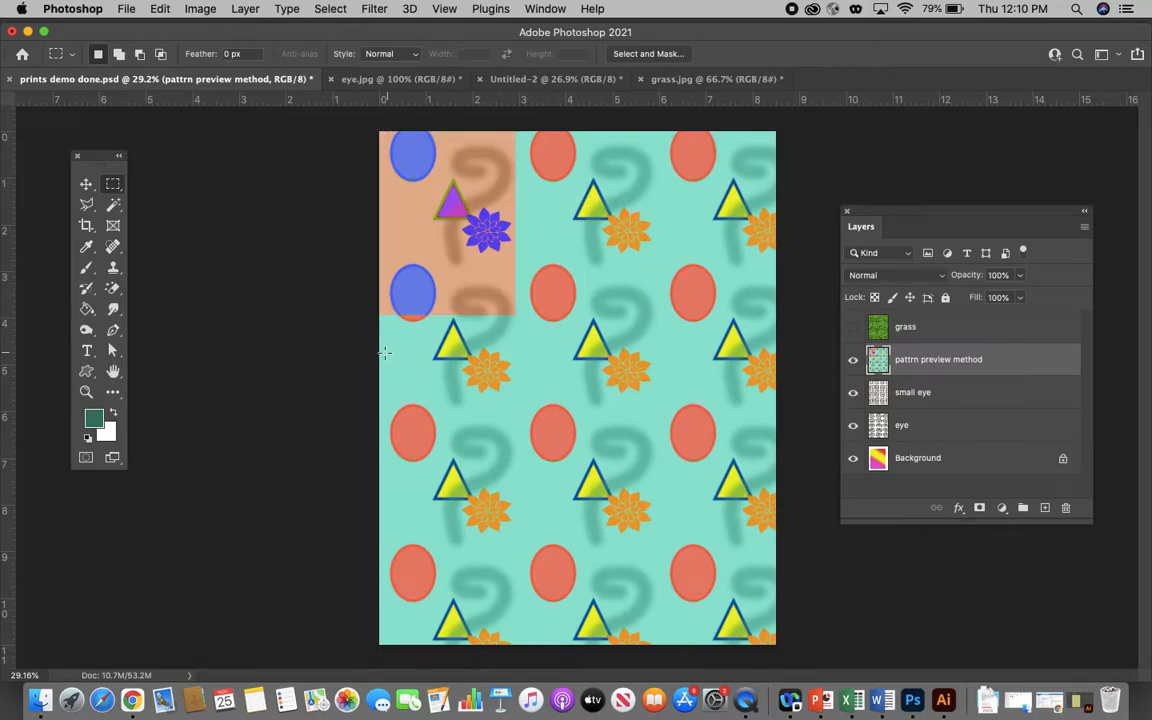
- Marquee-select the motif area below the recolored block and sample its red ellipse as the source color in Replace Color at fuzziness 200
left_click_drag(379, 329, 515, 522)
left_click(200, 9)
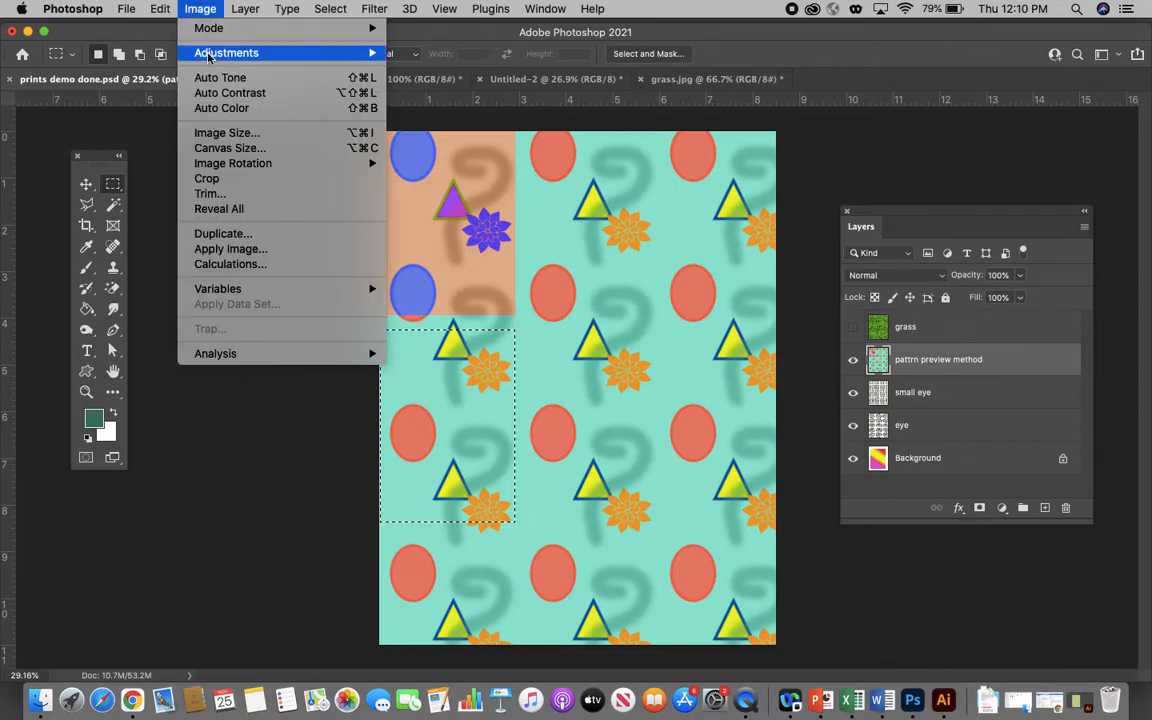
mouse_move(285, 52)
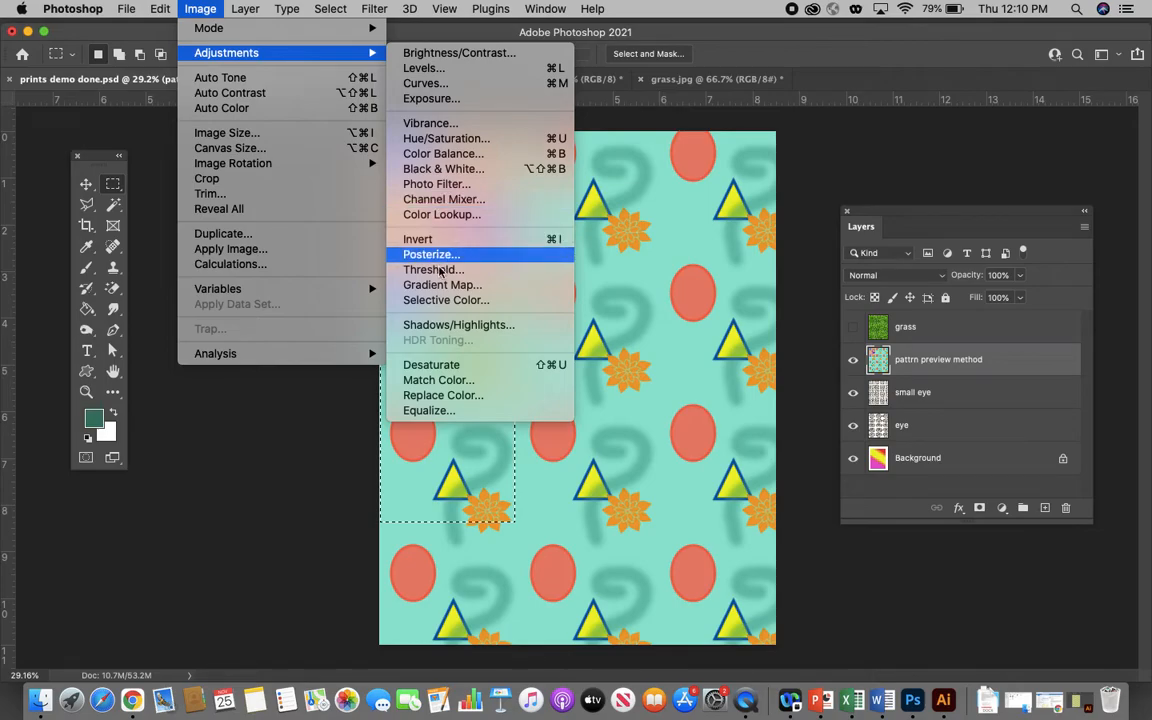
left_click(442, 396)
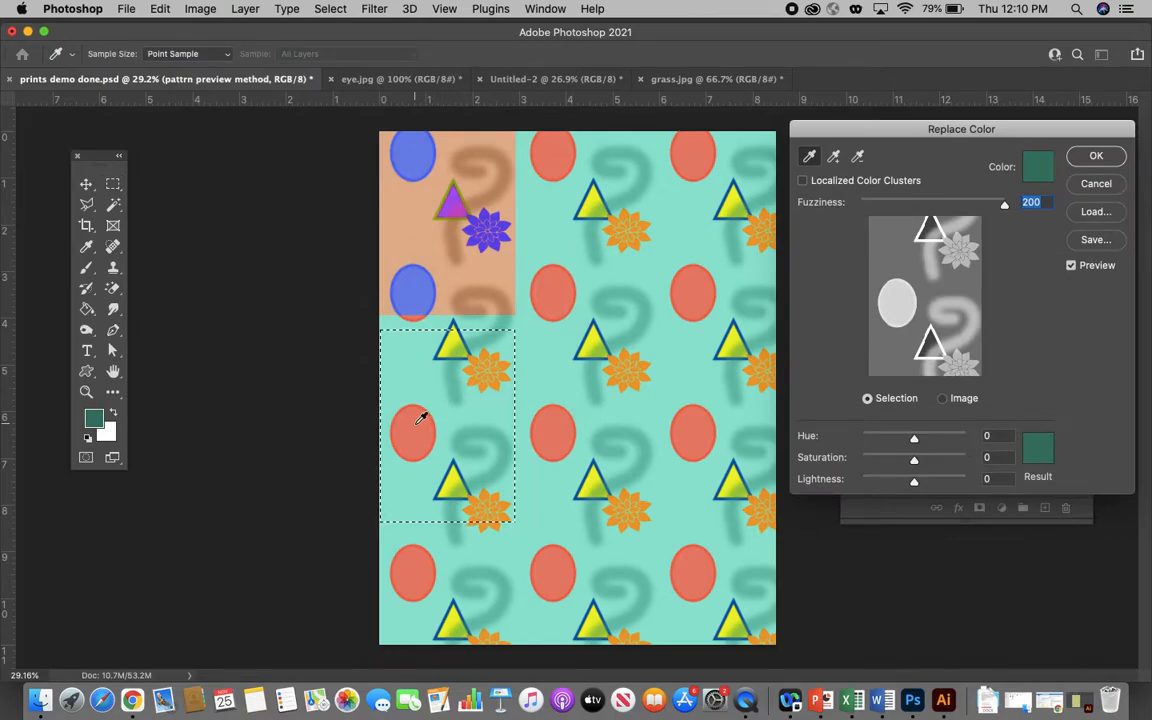
left_click(422, 418)
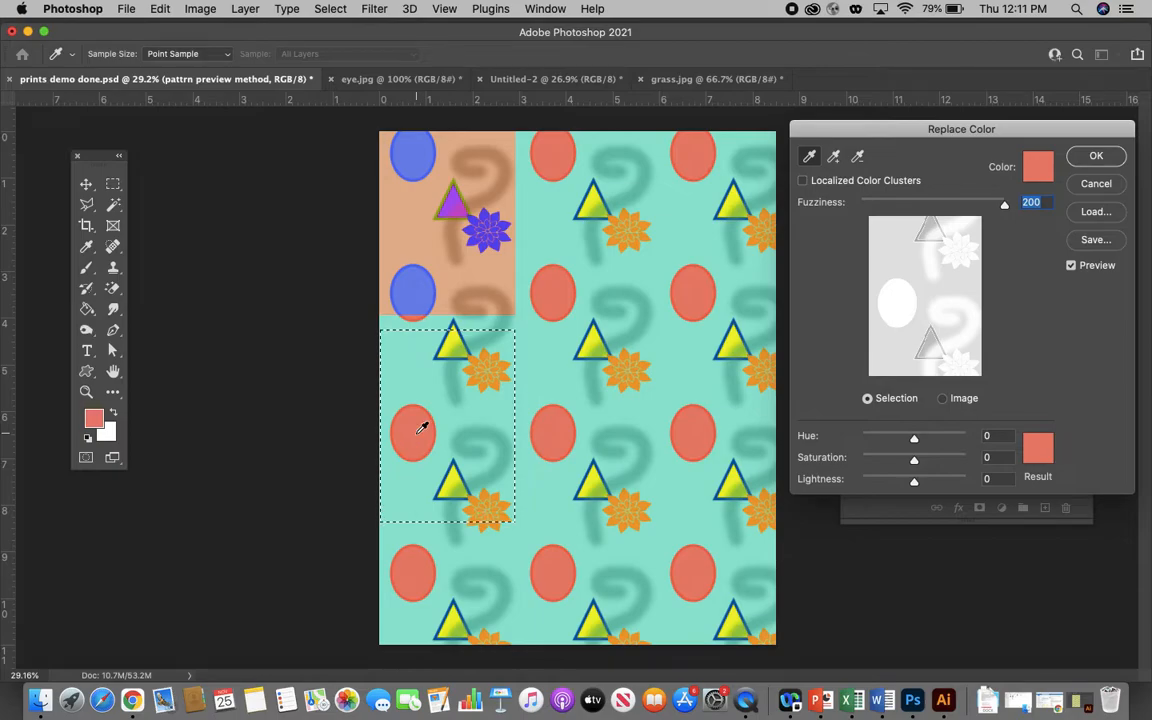
- Replace the sampled red with a bright green result color at hue +94, saturation +9 and lightness -7
left_click(1039, 168)
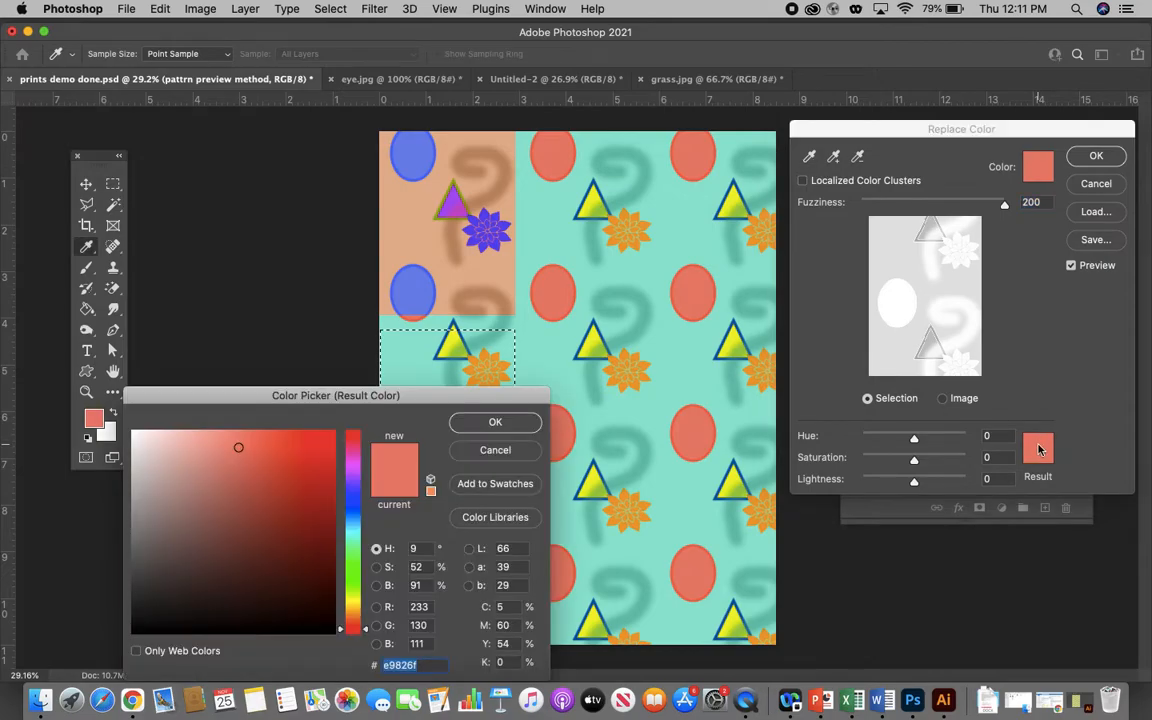
left_click(316, 458)
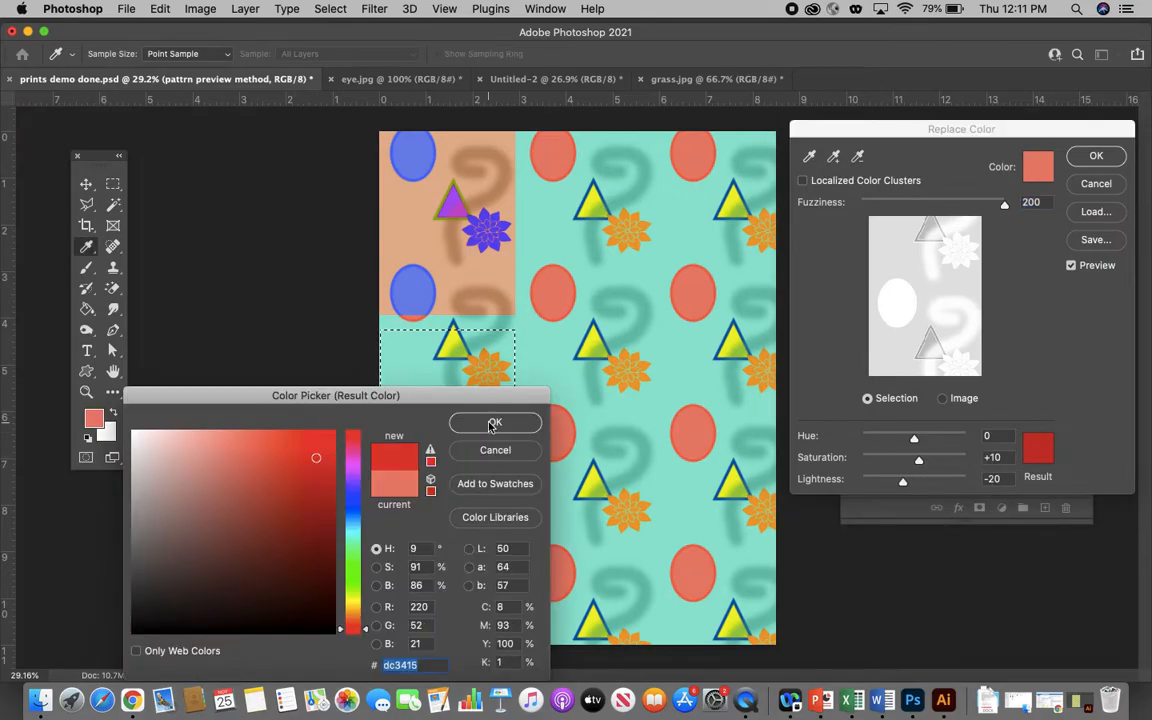
left_click(356, 577)
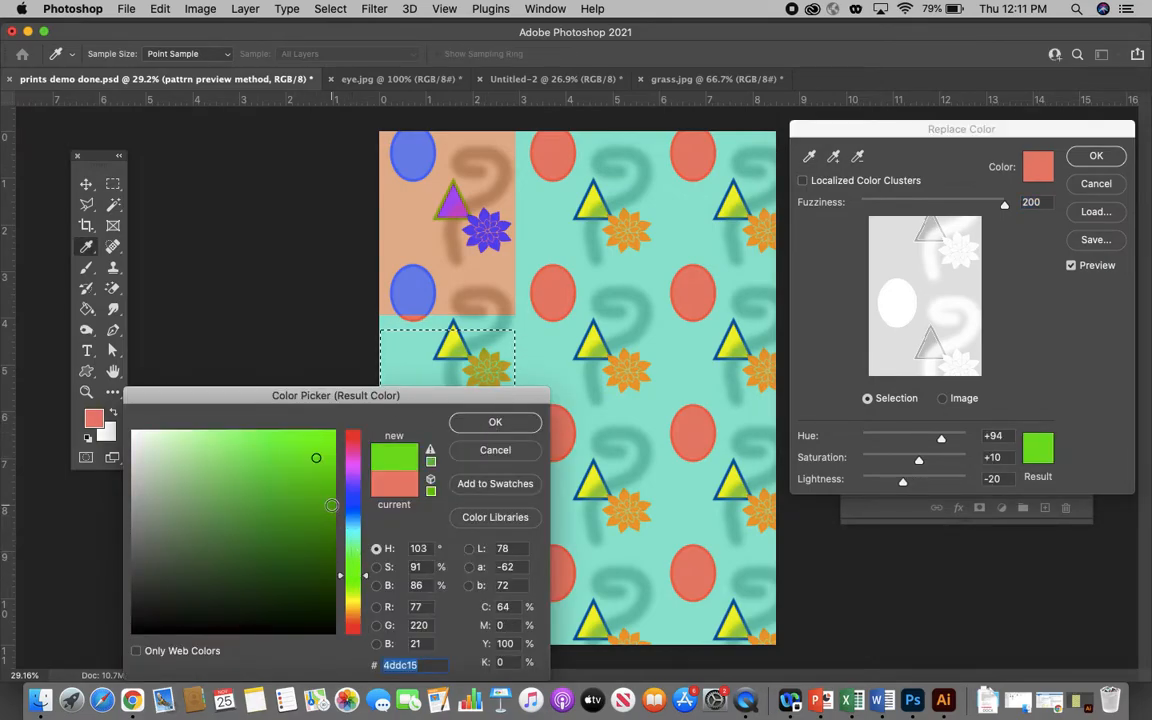
left_click_drag(452, 400, 694, 497)
left_click(567, 556)
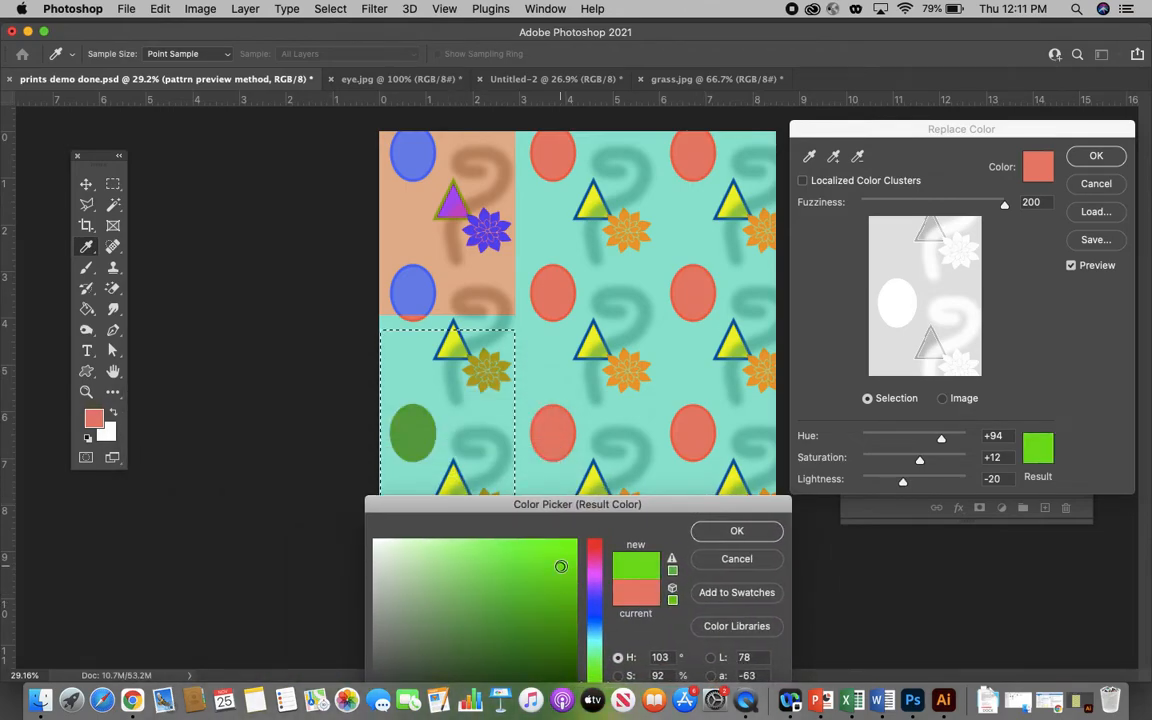
left_click(519, 554)
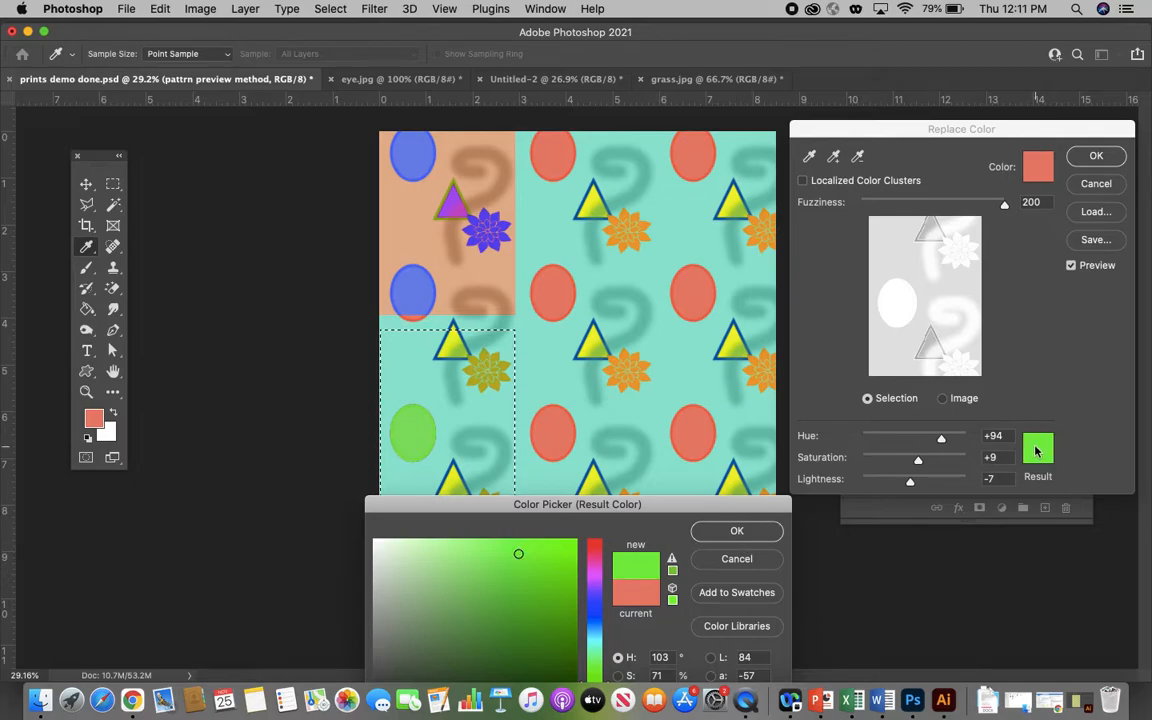
left_click(736, 533)
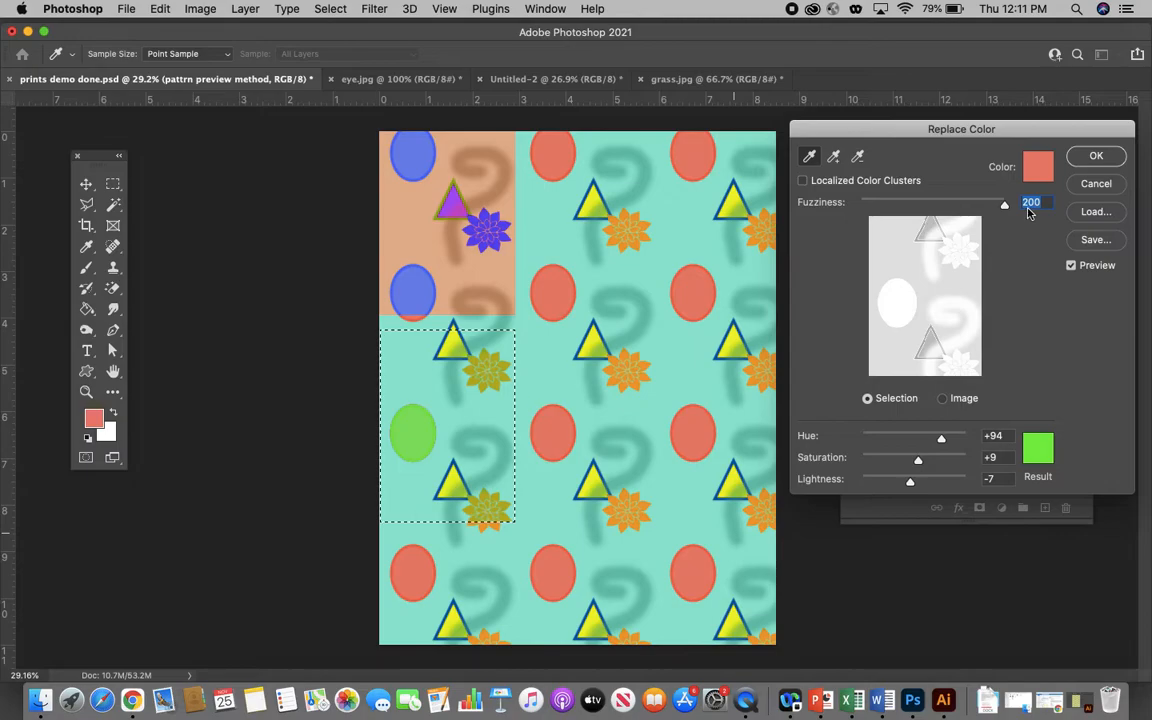
left_click(1096, 158)
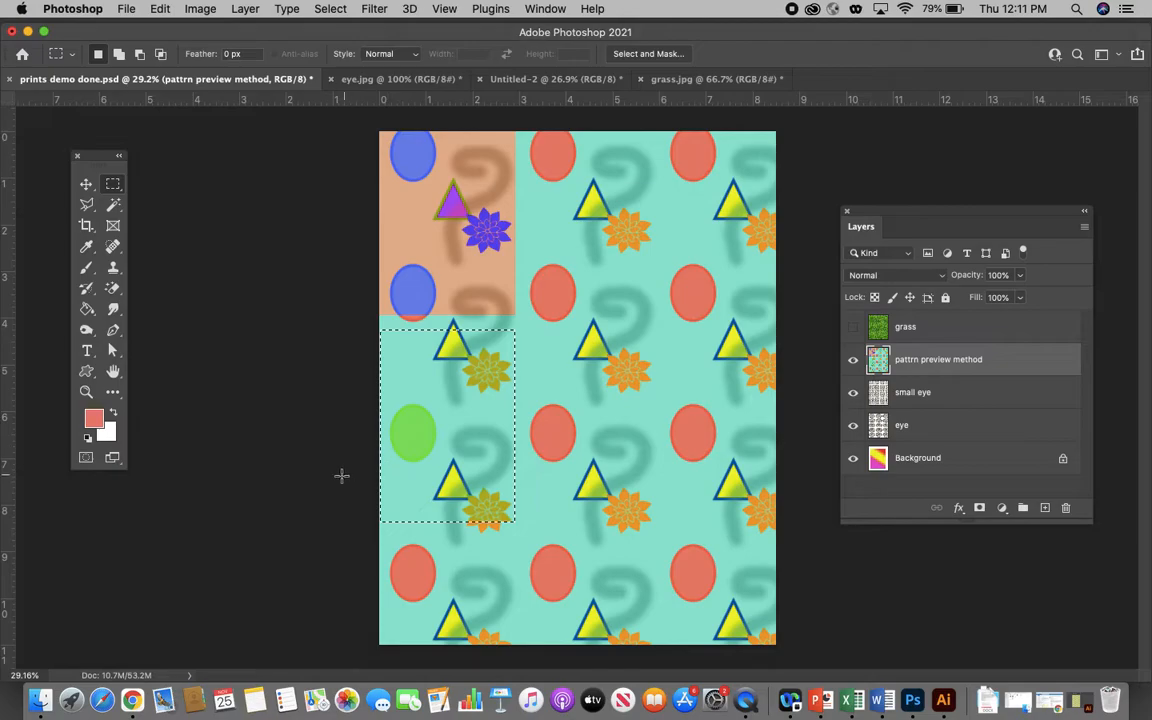
- Drop the current selection and marquee-select the motif area at the top of the second column
left_click(292, 462)
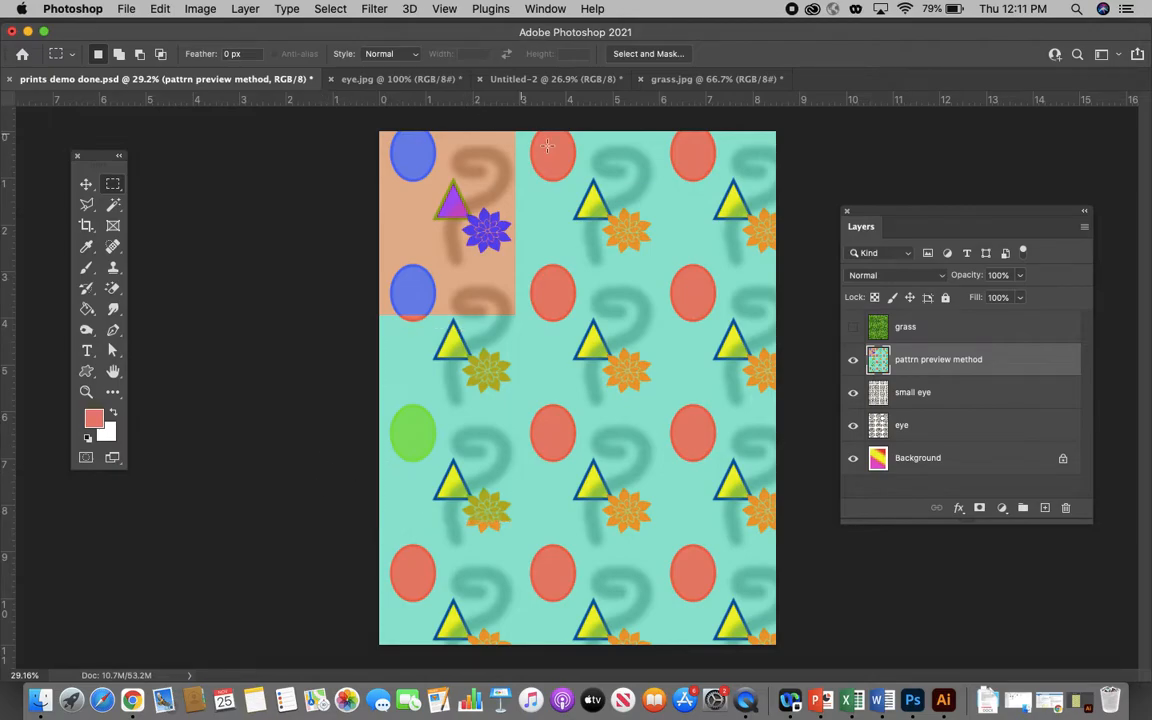
left_click_drag(115, 186, 160, 167)
left_click_drag(547, 131, 665, 310)
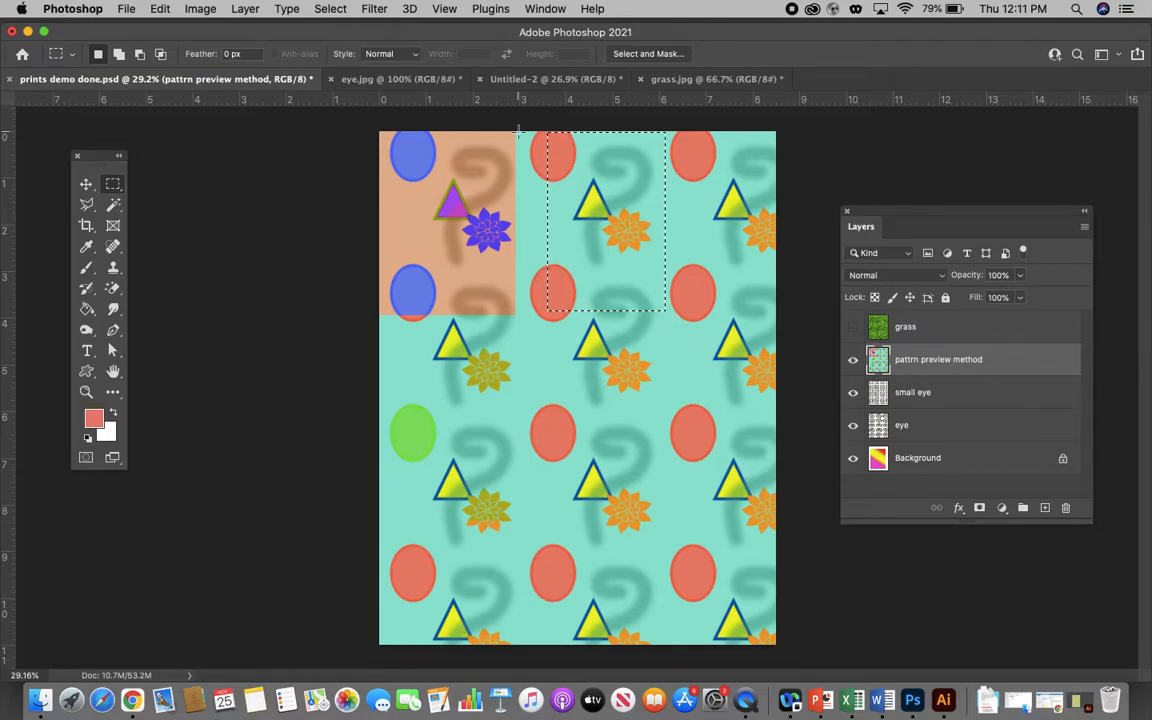
- Narrow the selection to the teal background with Color Range, using sampled colors at fuzziness 200
left_click(328, 9)
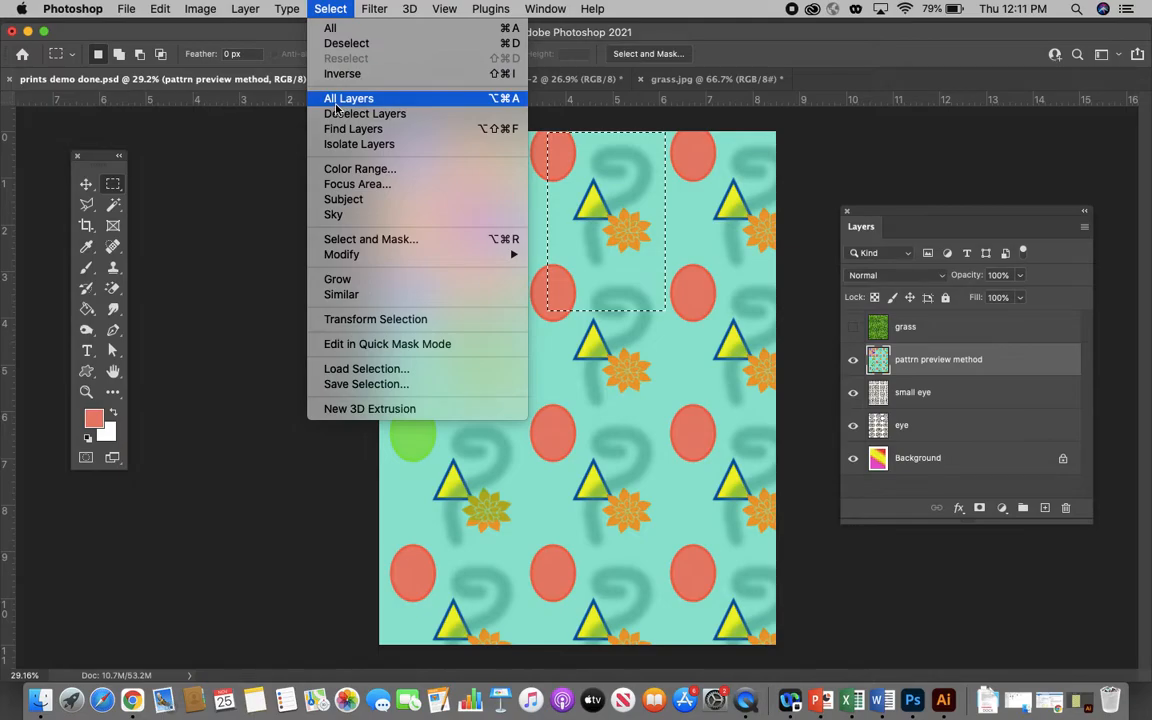
left_click(345, 169)
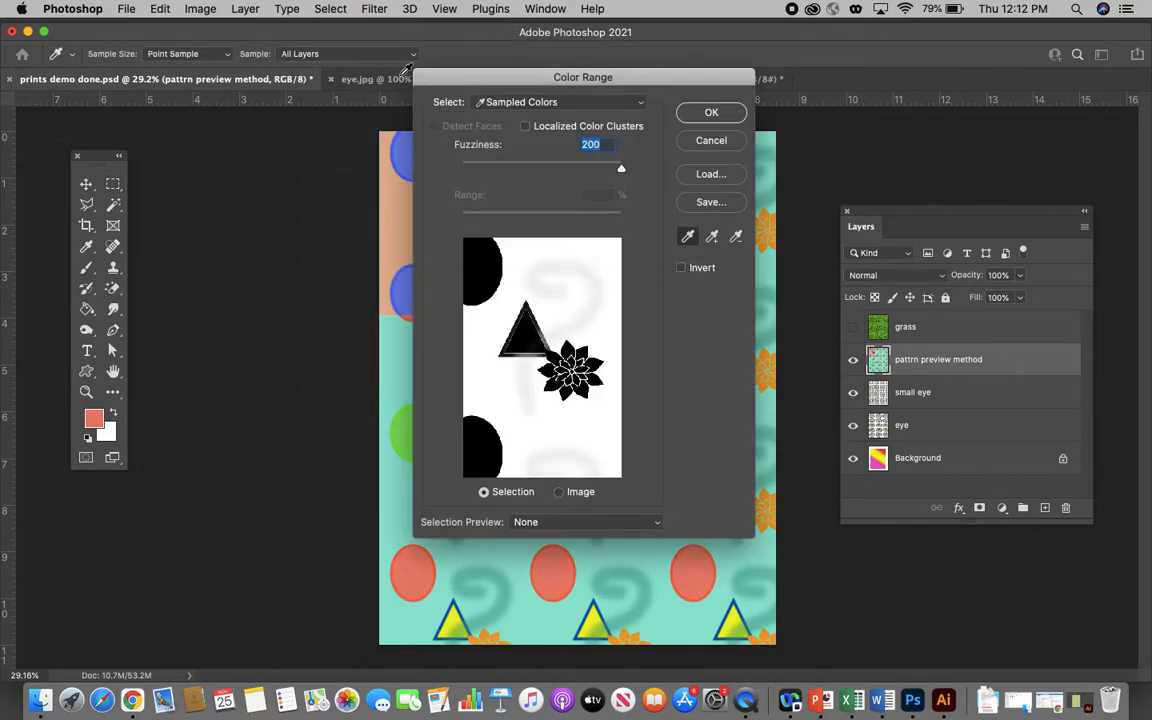
left_click_drag(432, 82, 760, 127)
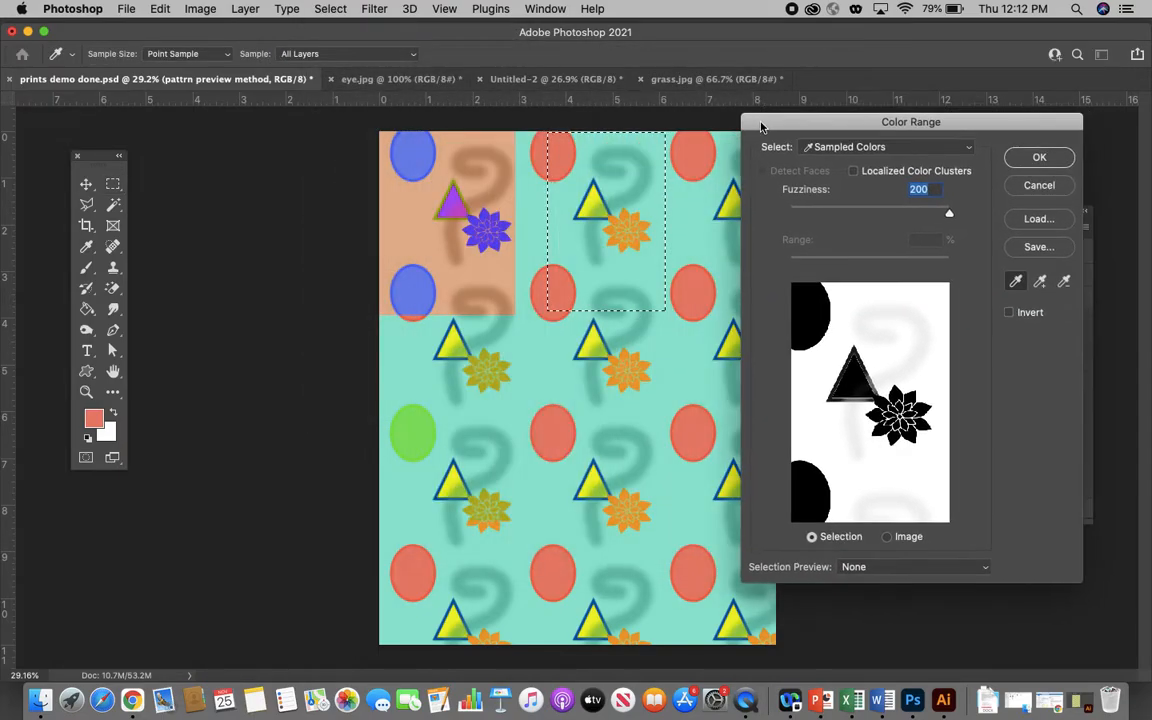
left_click(569, 223)
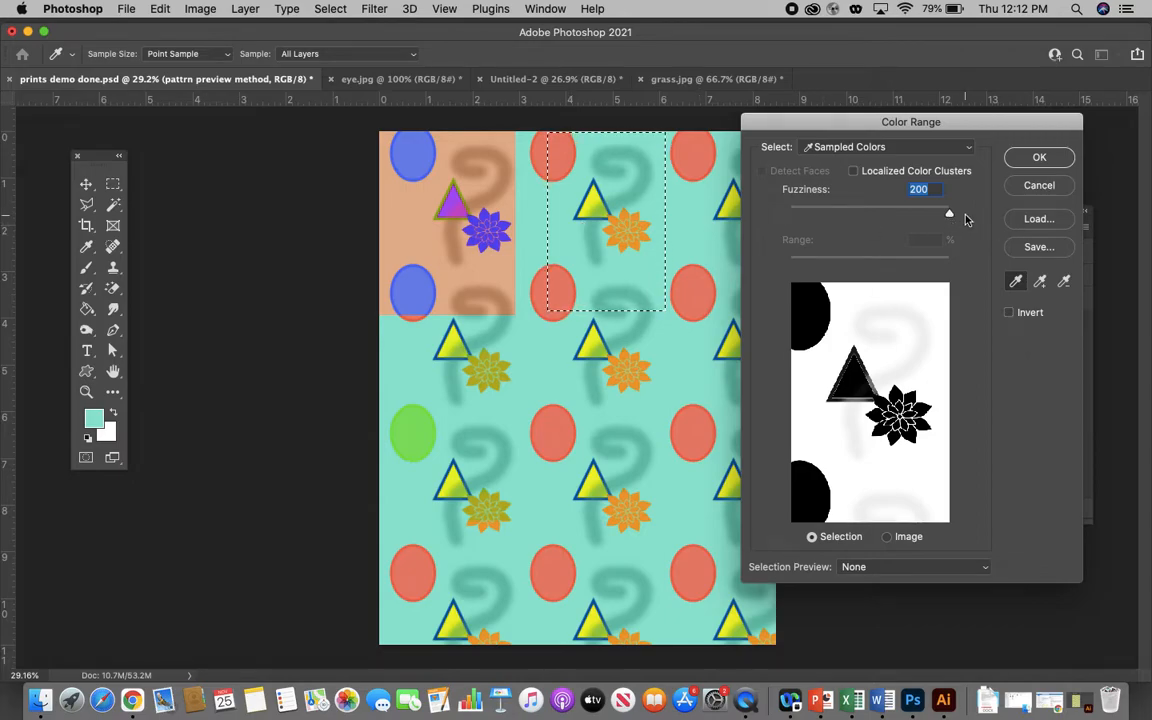
left_click(1036, 162)
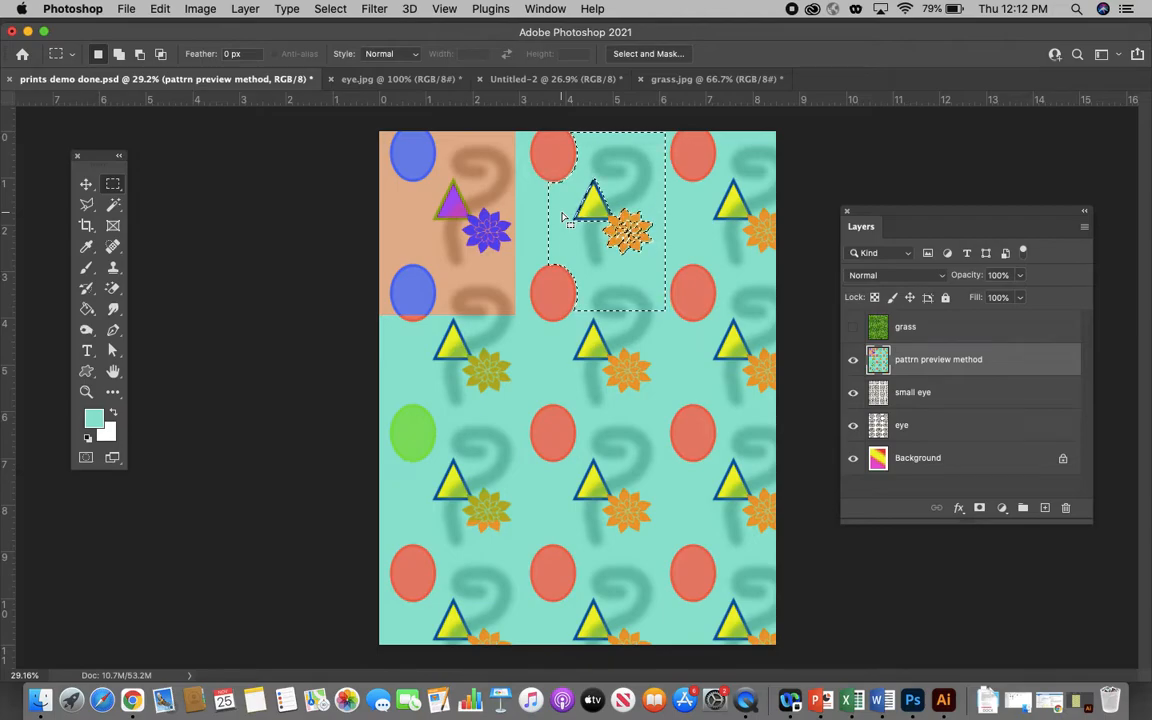
- Set the foreground color to a medium-dark green
left_click(91, 421)
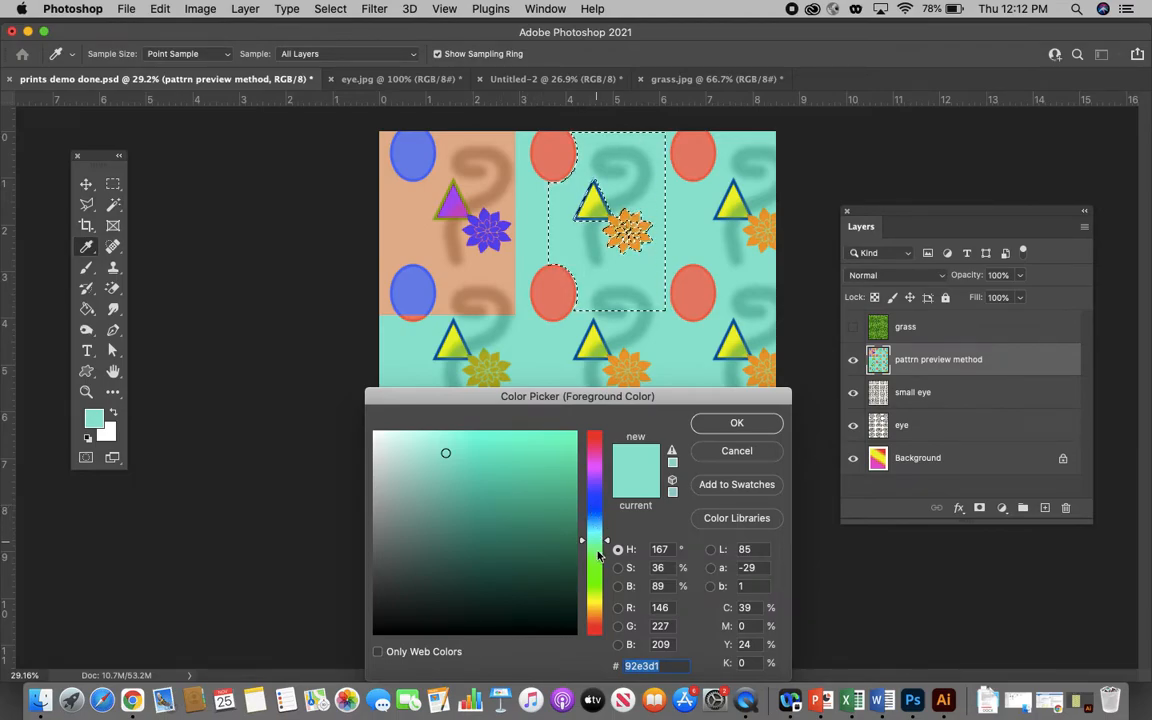
left_click(595, 574)
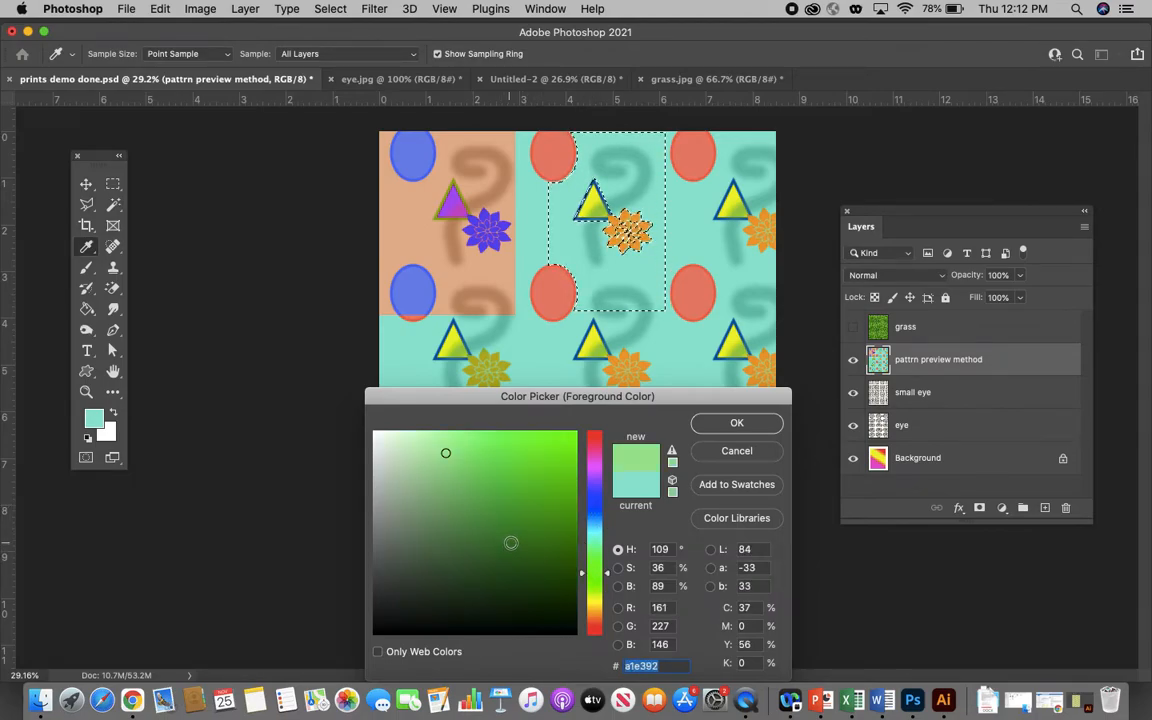
left_click(524, 515)
left_click(735, 424)
key("m")
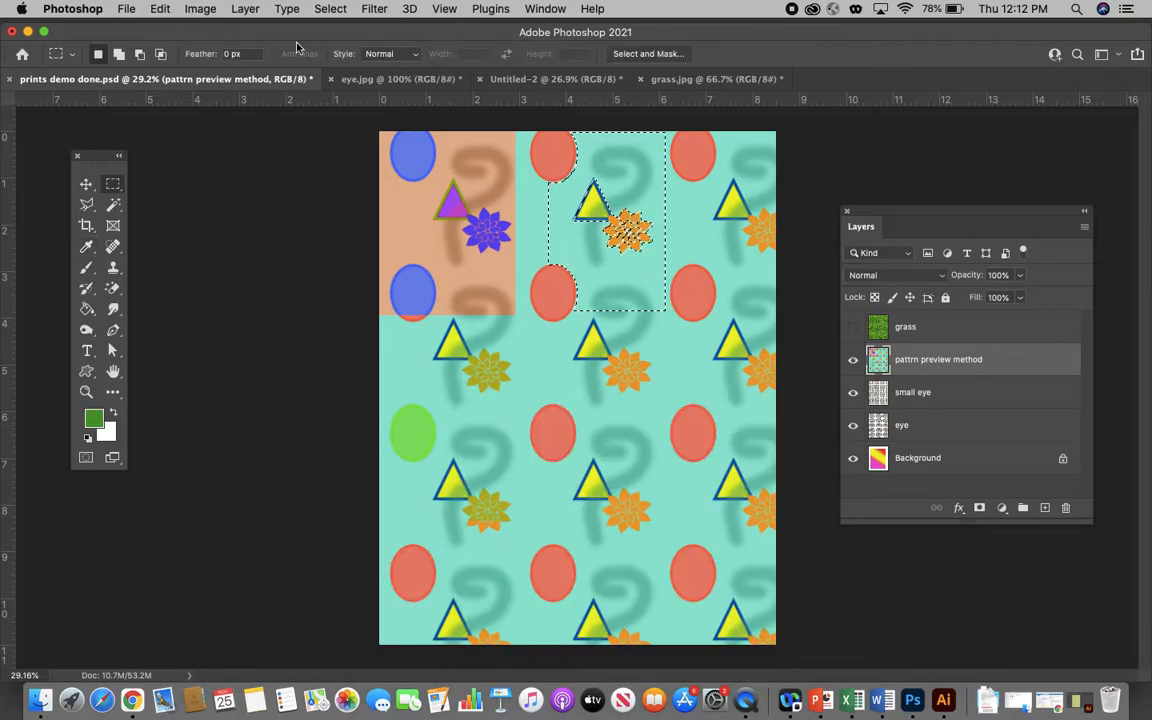
- Fill the selected background with the foreground color in Normal mode at 100% opacity, and deselect it
left_click(160, 9)
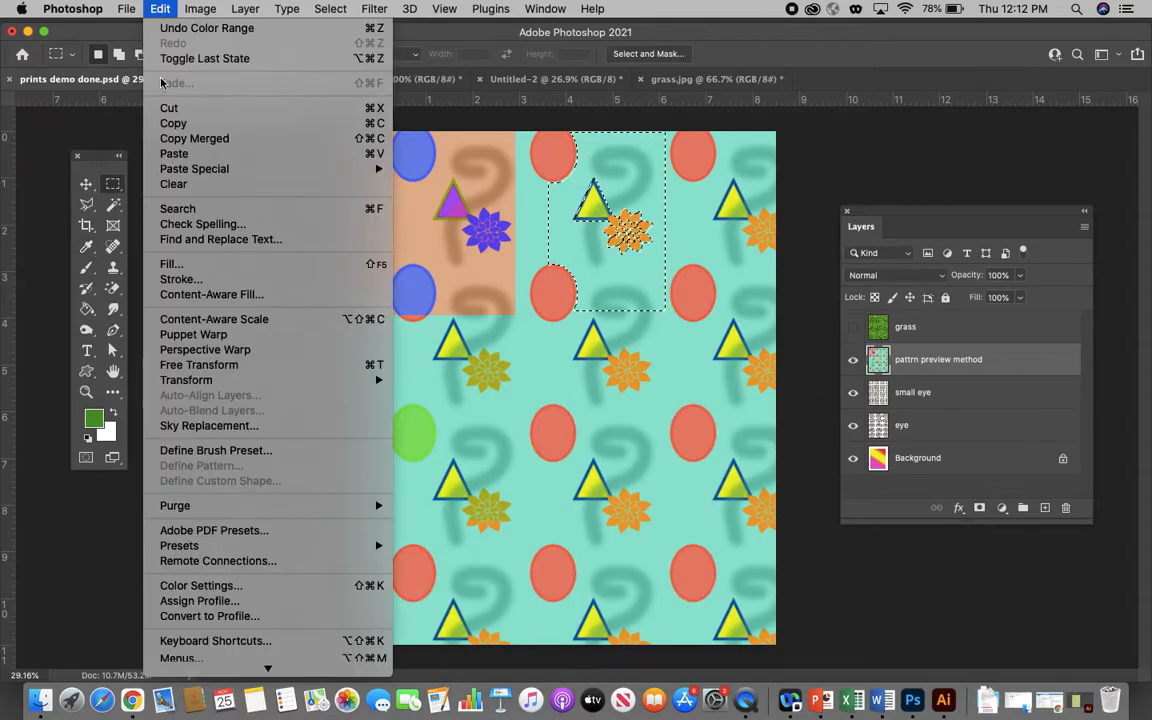
left_click(177, 264)
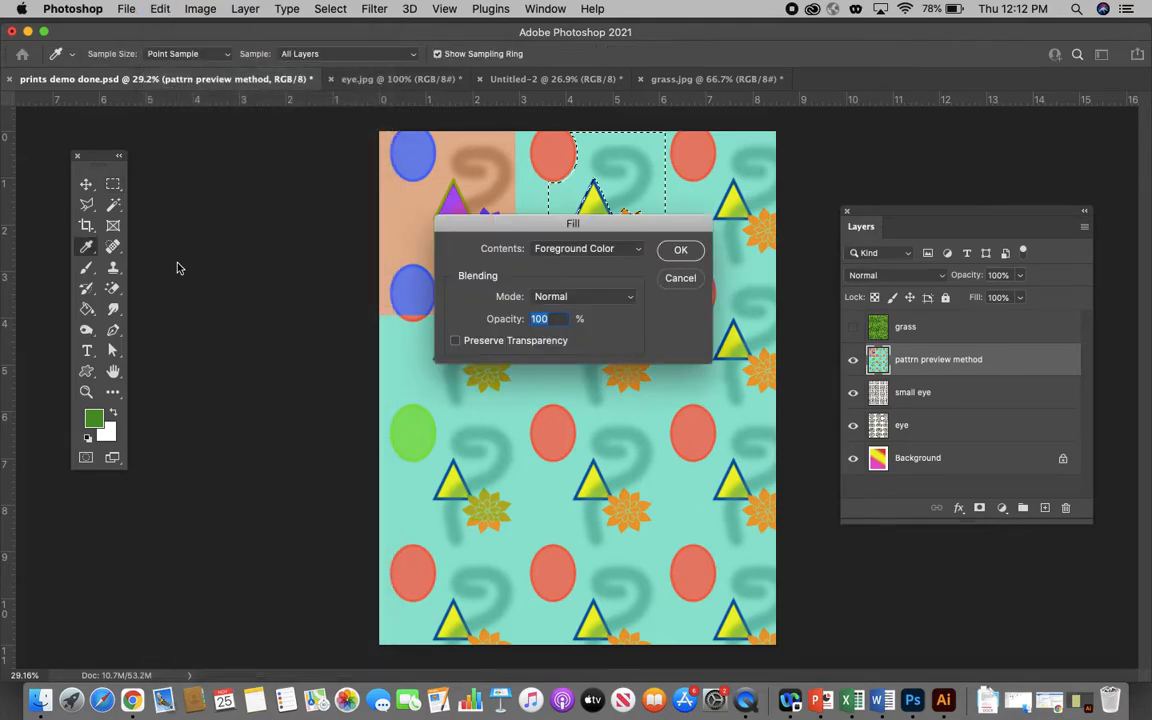
left_click(678, 251)
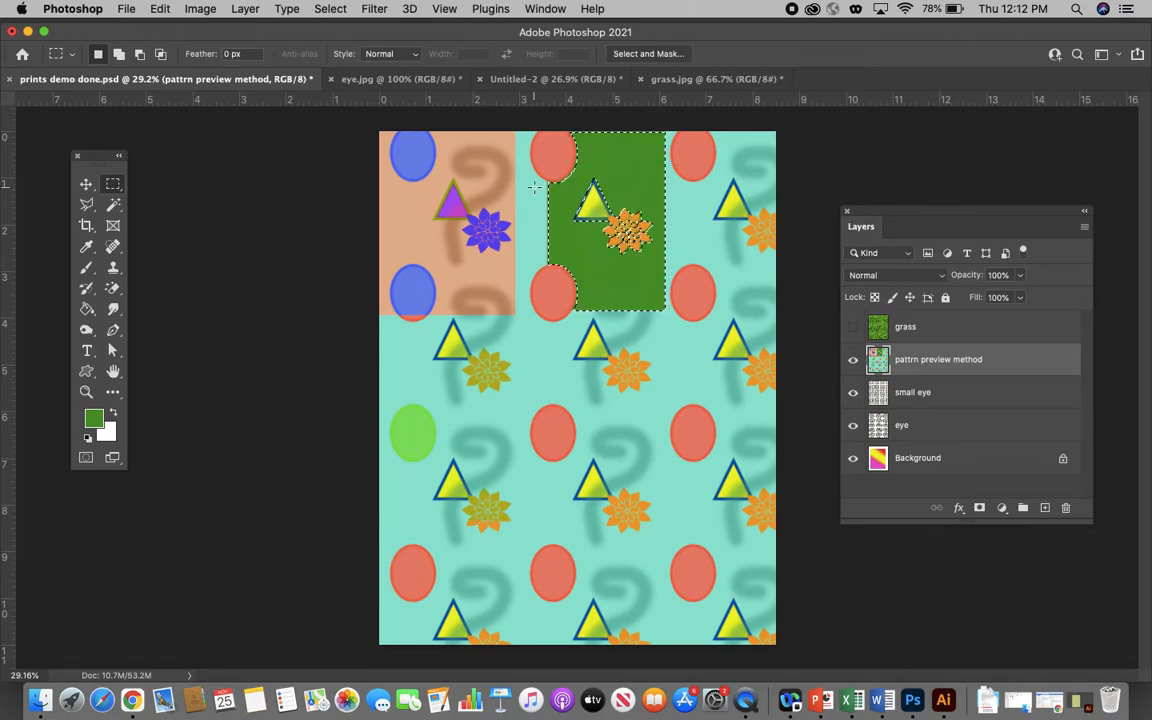
key("super+d")
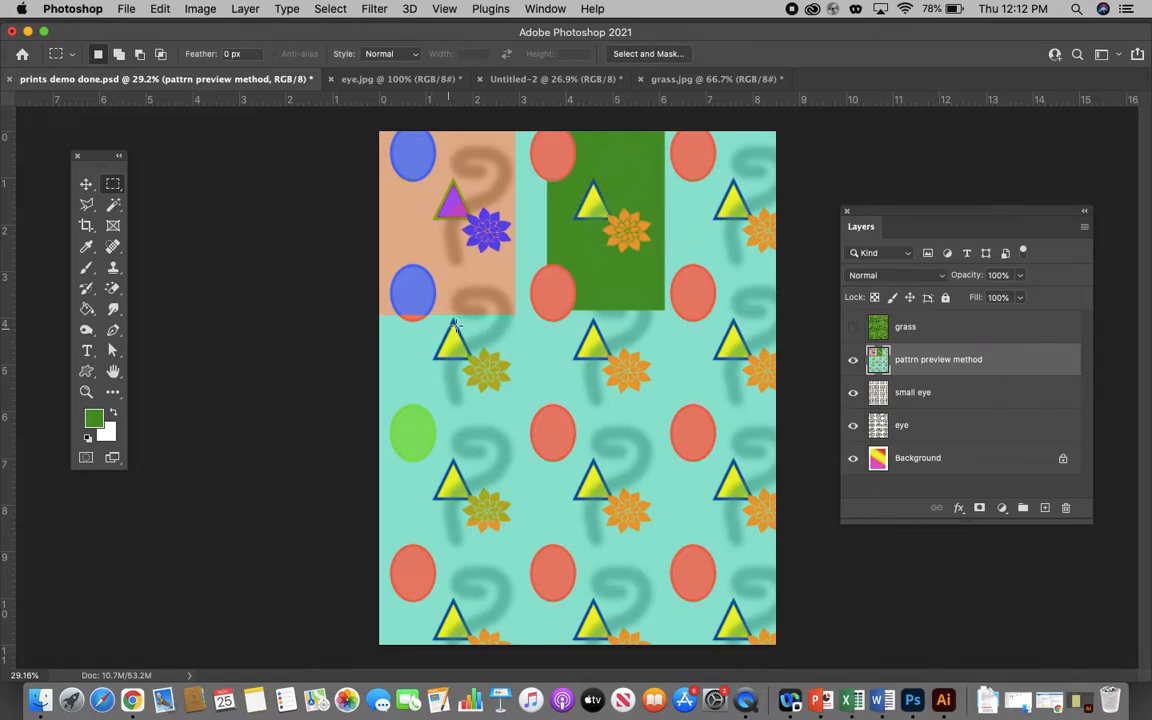
- Undo the deselection, the green fill and the Color Range selection, going back to the rectangular selection
key("super+z")
key("super+z")
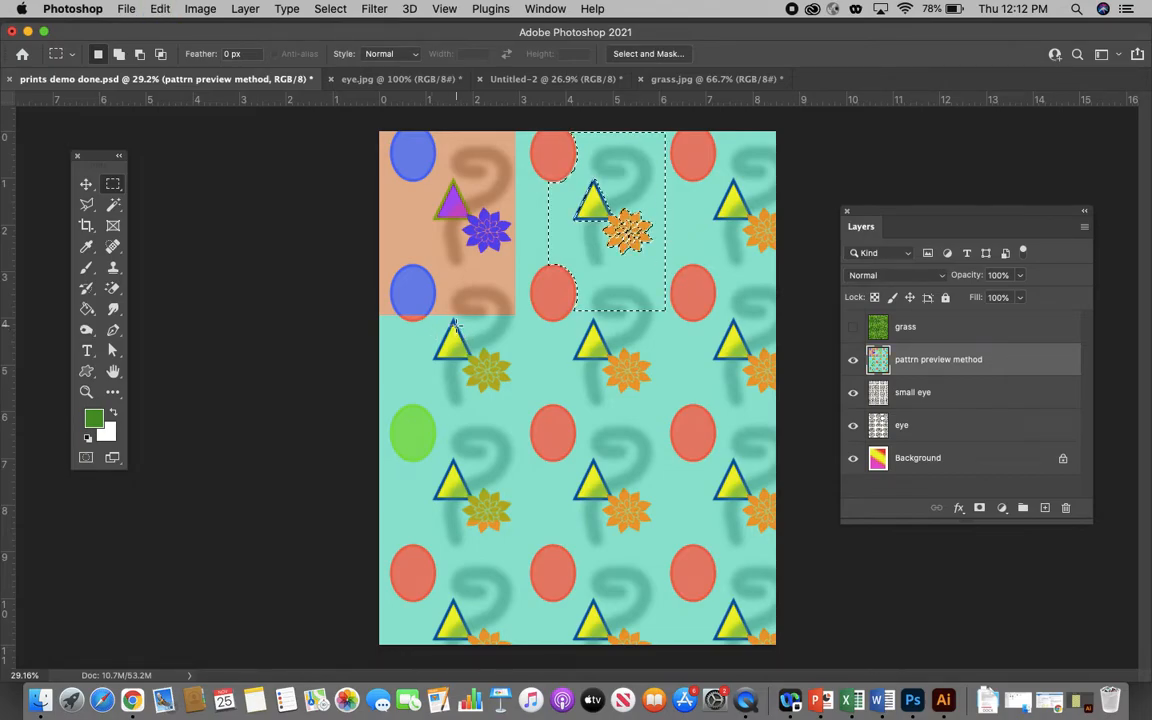
key("super+z")
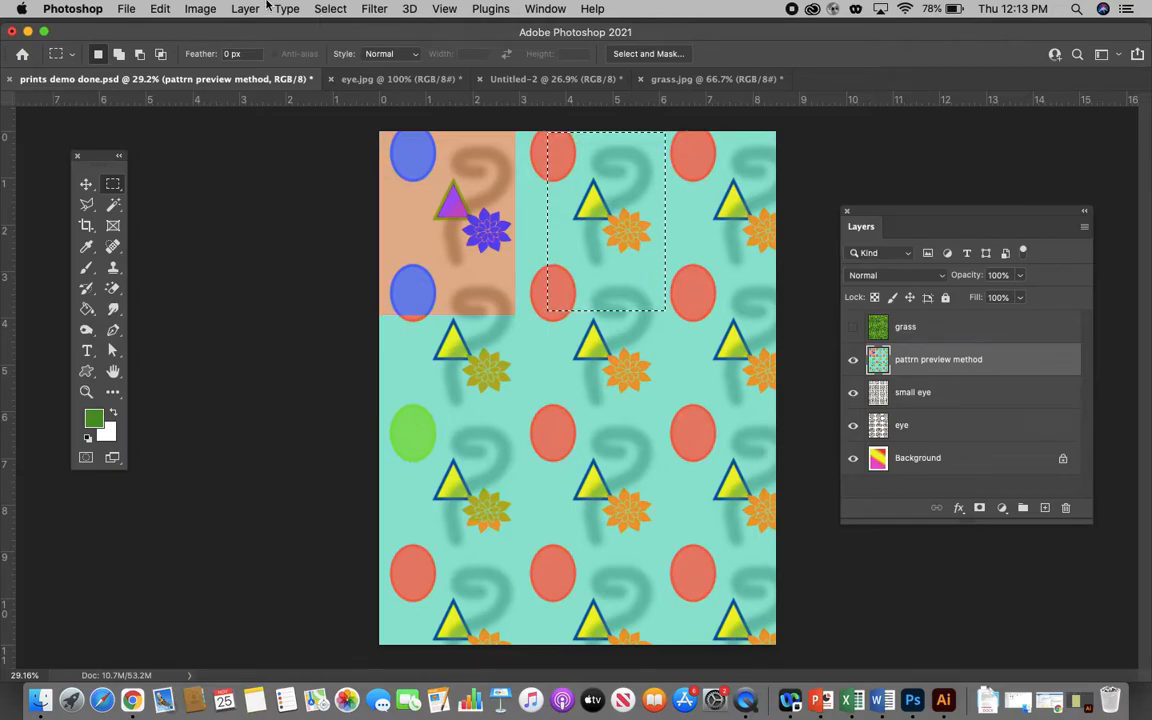
- Select only the teal background inside the rectangle with Color Range at fuzziness 38, leaving out the swirl and other motifs
left_click(330, 9)
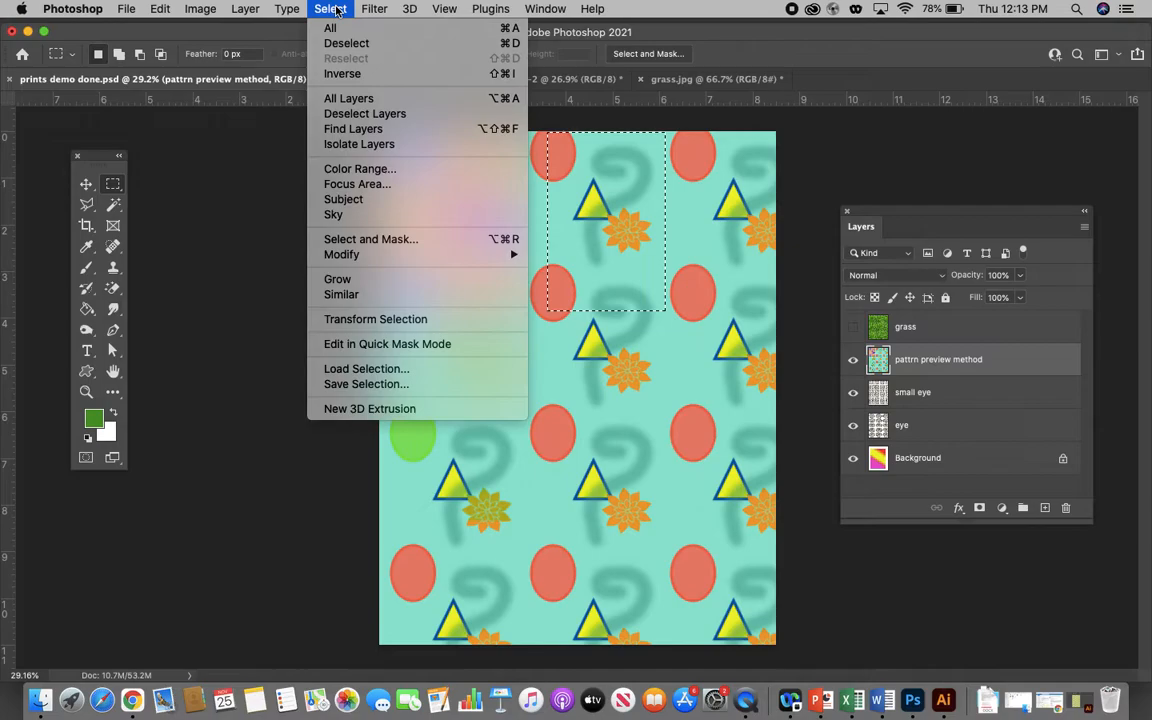
left_click(340, 169)
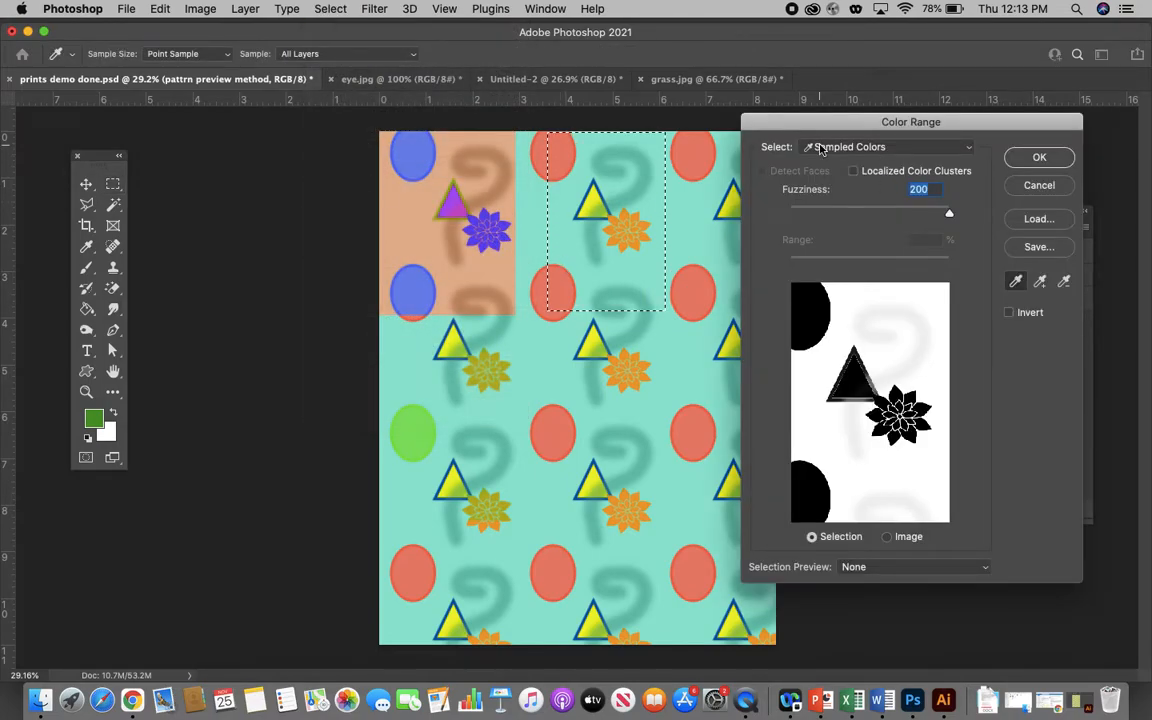
left_click(568, 230)
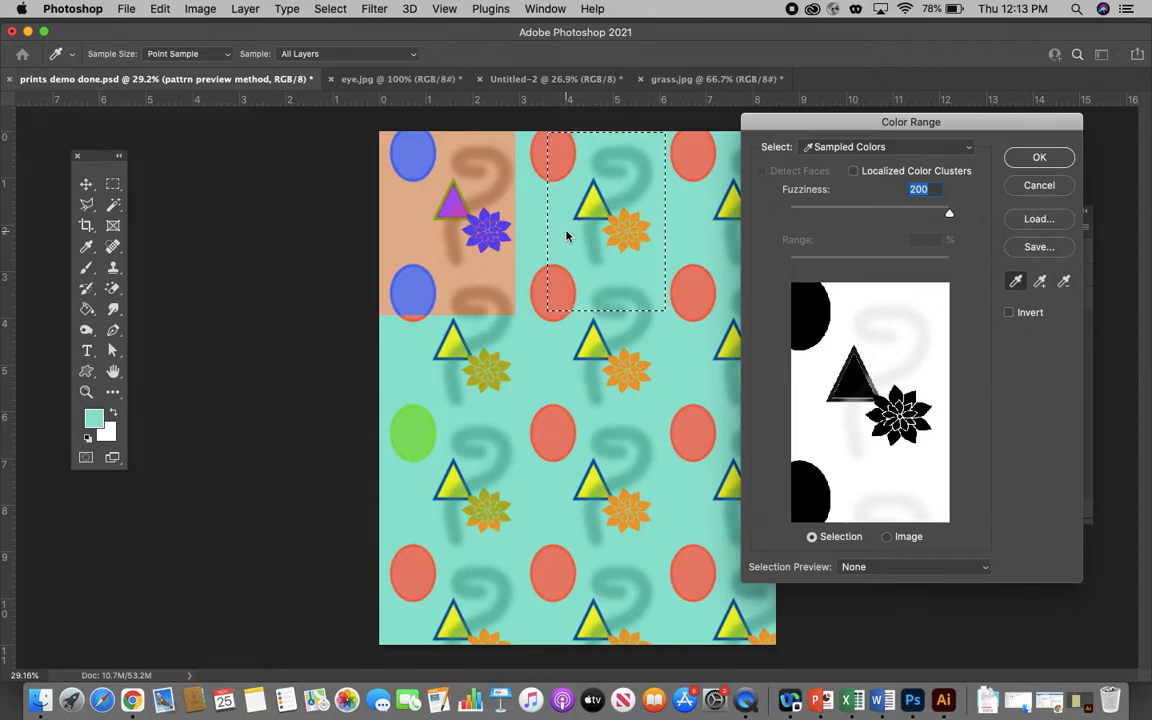
left_click_drag(950, 216, 821, 218)
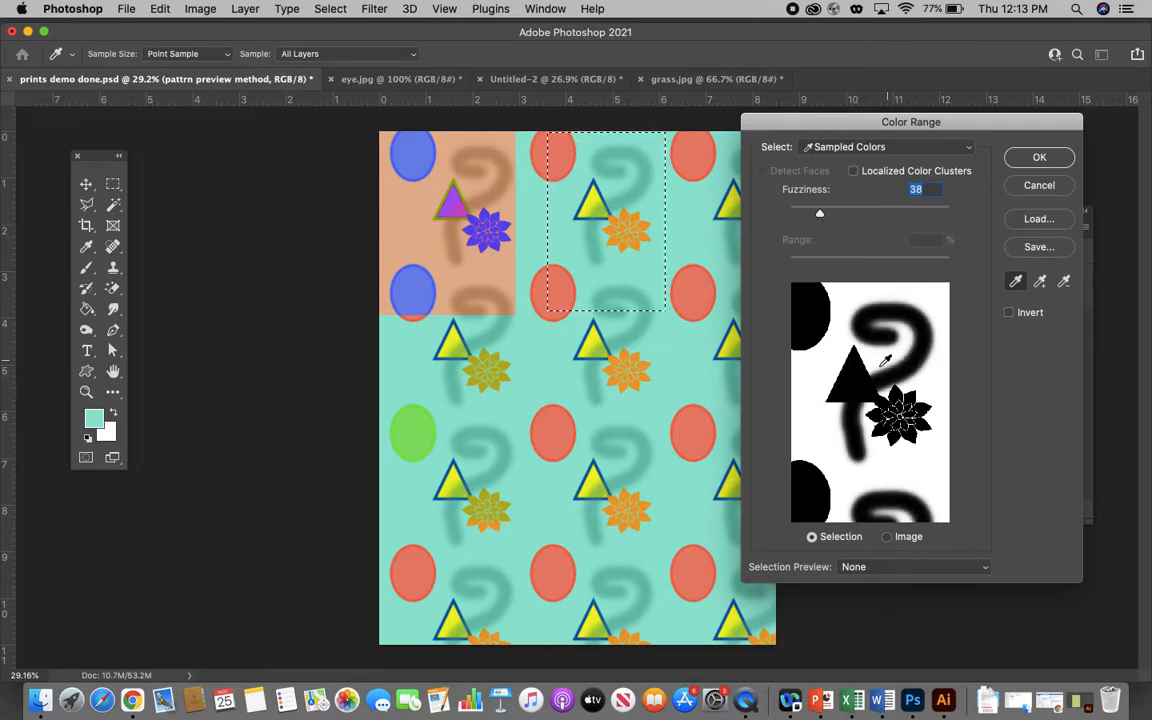
left_click(1036, 164)
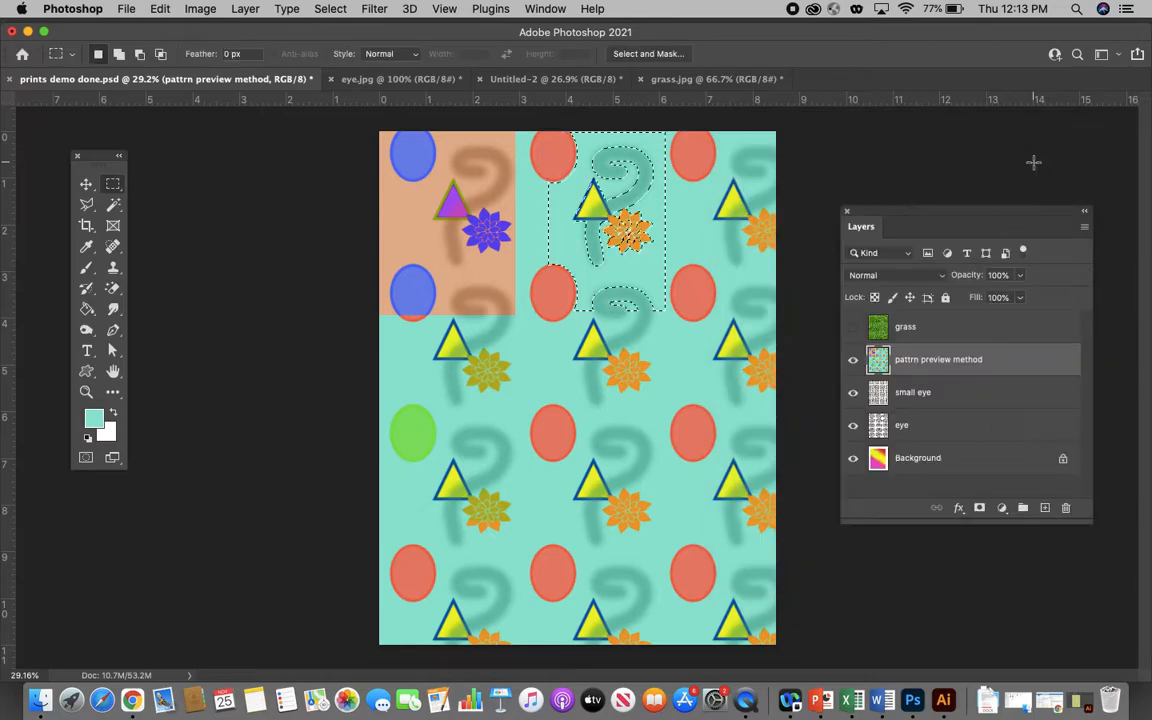
- Set the foreground color to dark green, hex 397e0b
left_click(93, 418)
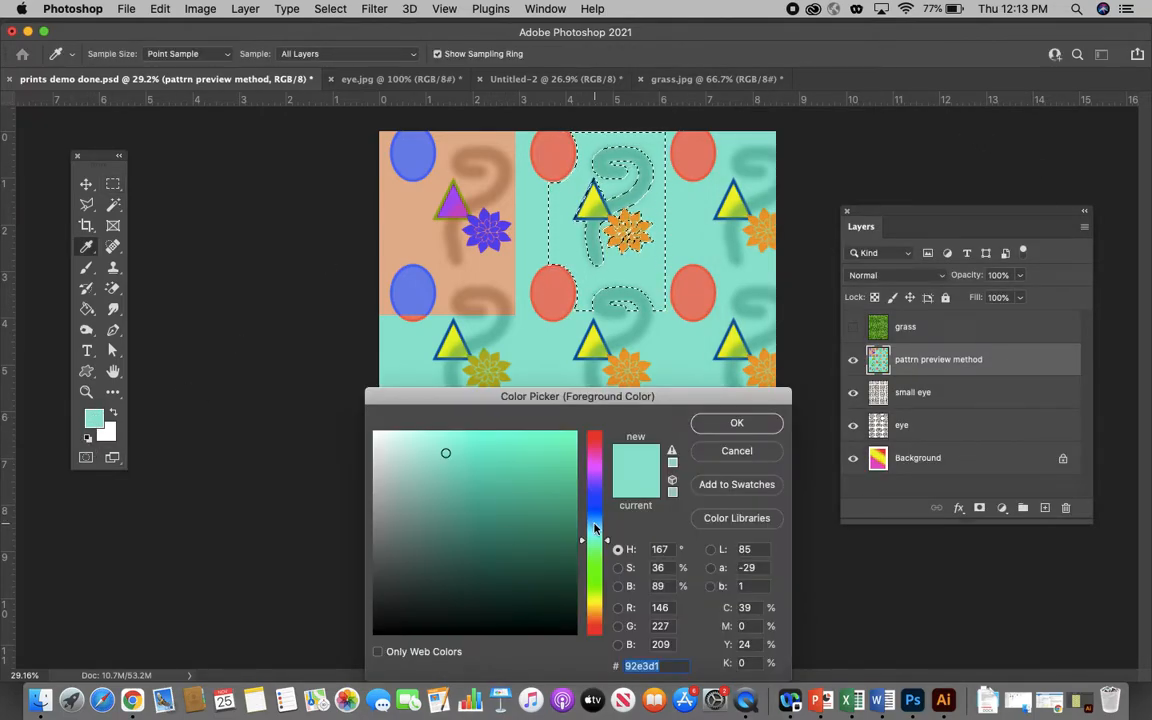
left_click(593, 583)
left_click(562, 532)
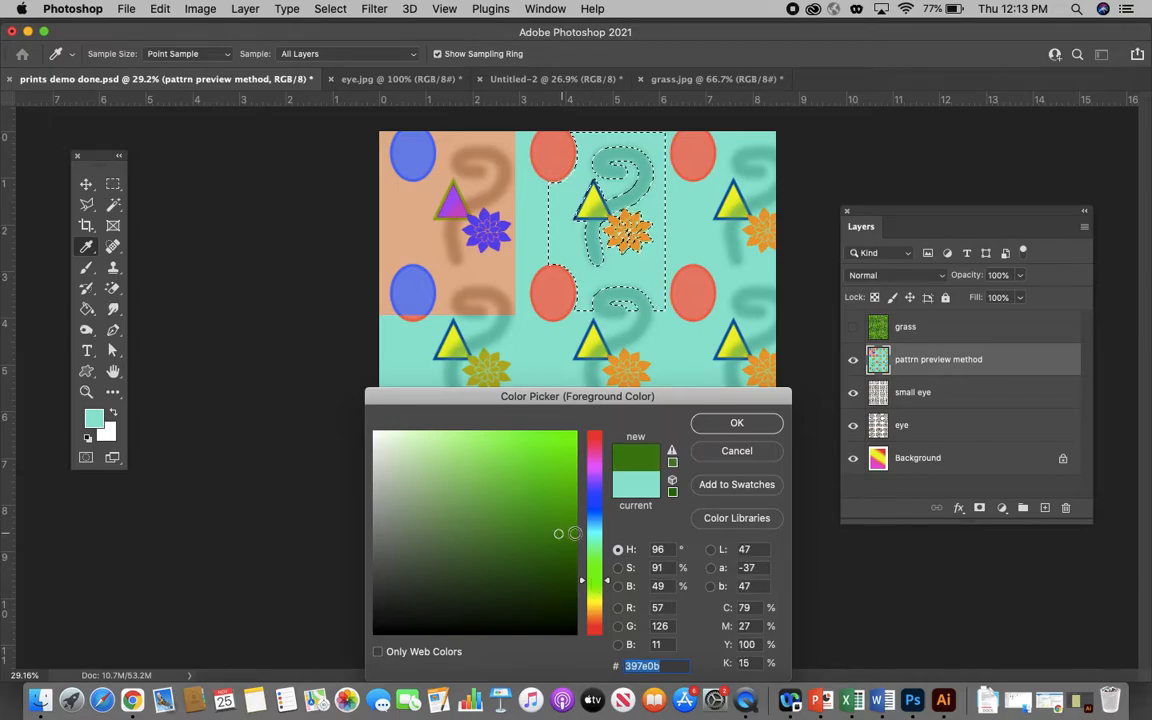
left_click(762, 421)
- Fill the Color Range selection with the foreground color in Normal mode at 100% opacity, and clear the selection
left_click(160, 9)
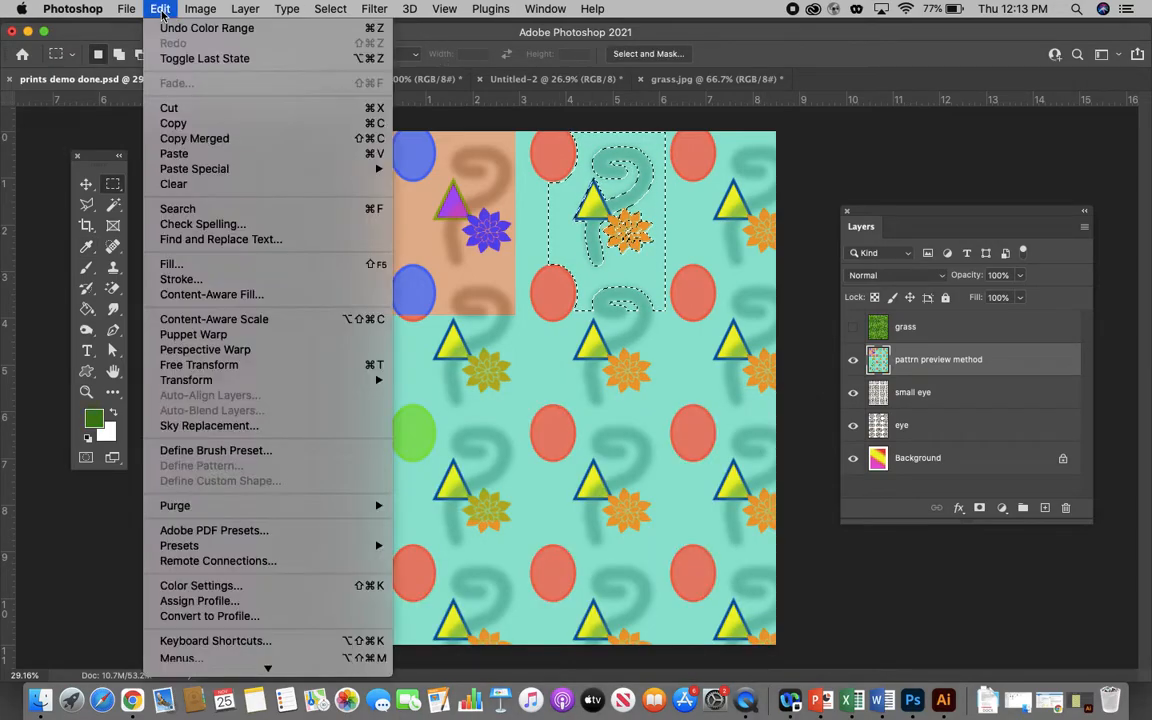
left_click(168, 262)
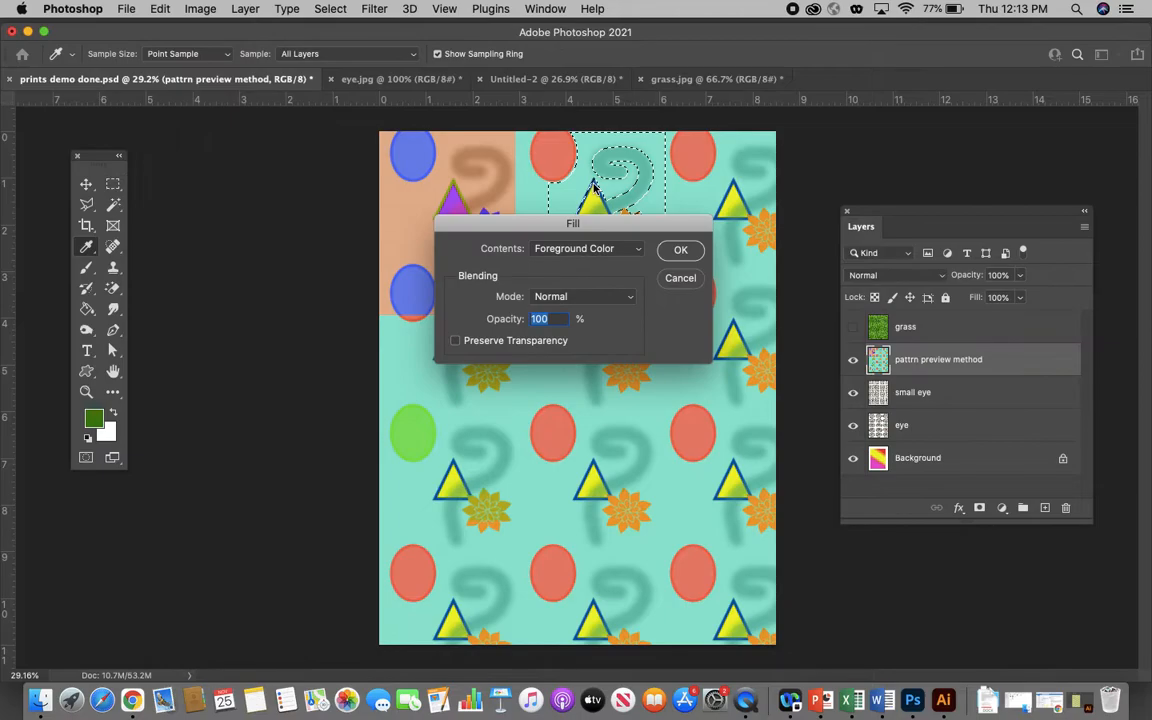
left_click(680, 250)
key("m")
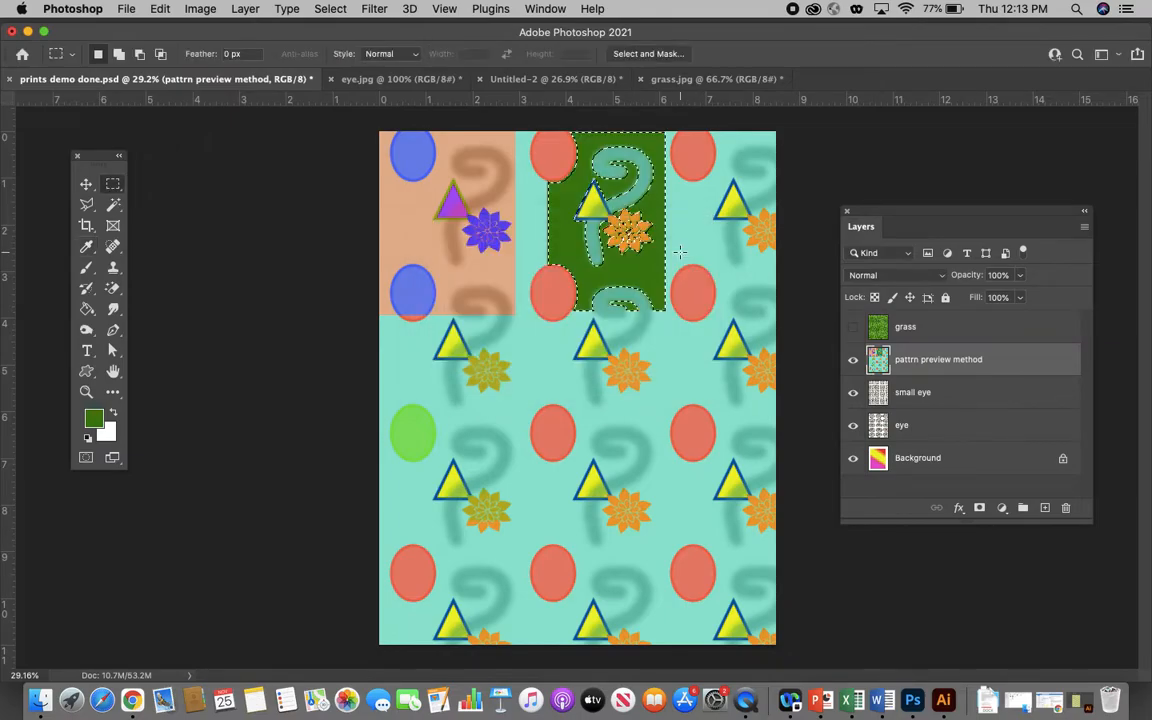
left_click(325, 242)
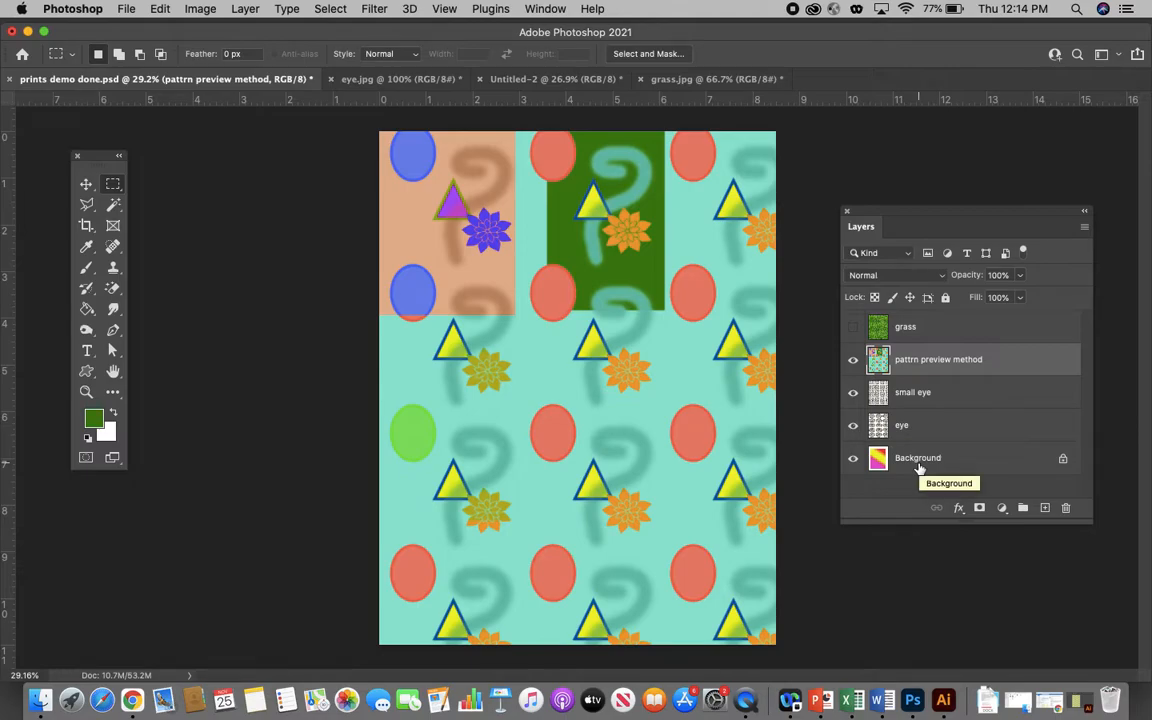
- Minimize Photoshop and open dressblock.psd from the Phorshopprints folder on the desktop
left_click(27, 32)
left_click(380, 333)
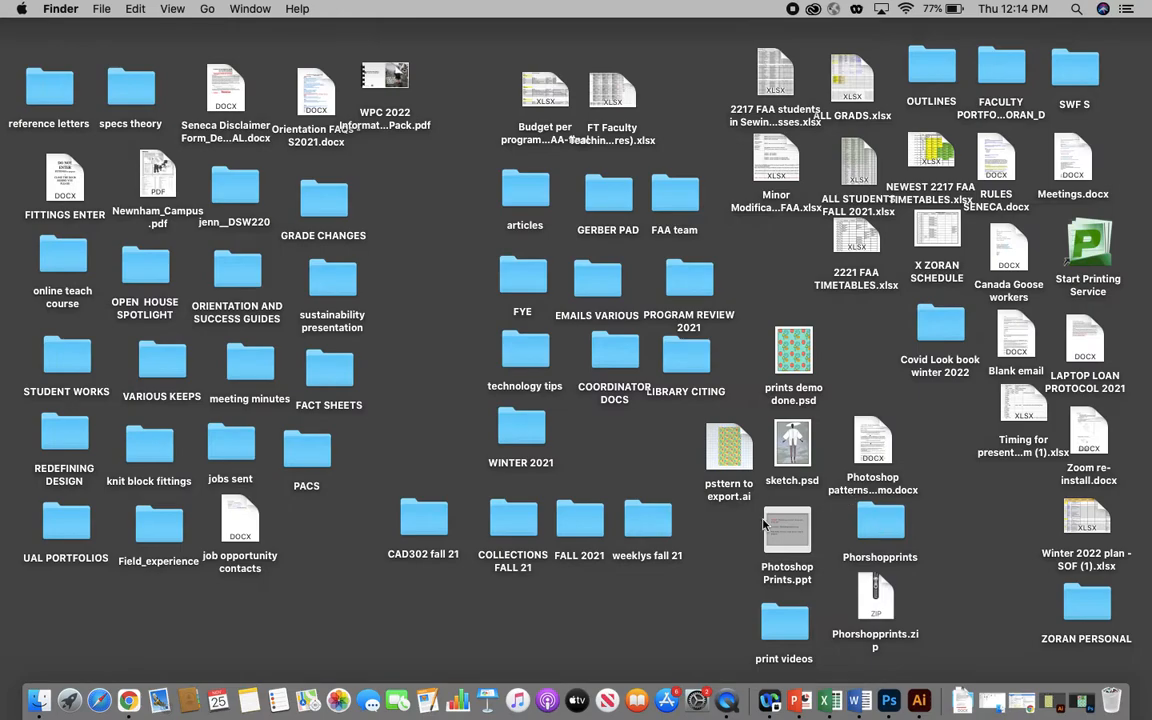
left_click(881, 534)
double_click(881, 534)
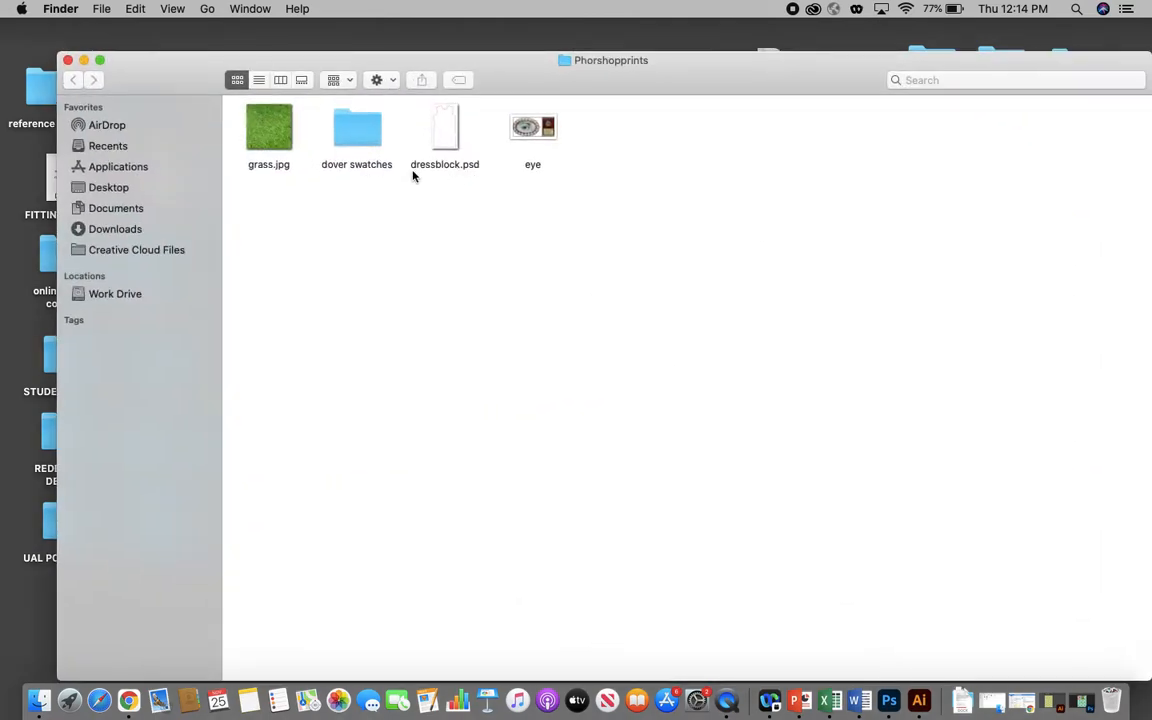
double_click(443, 138)
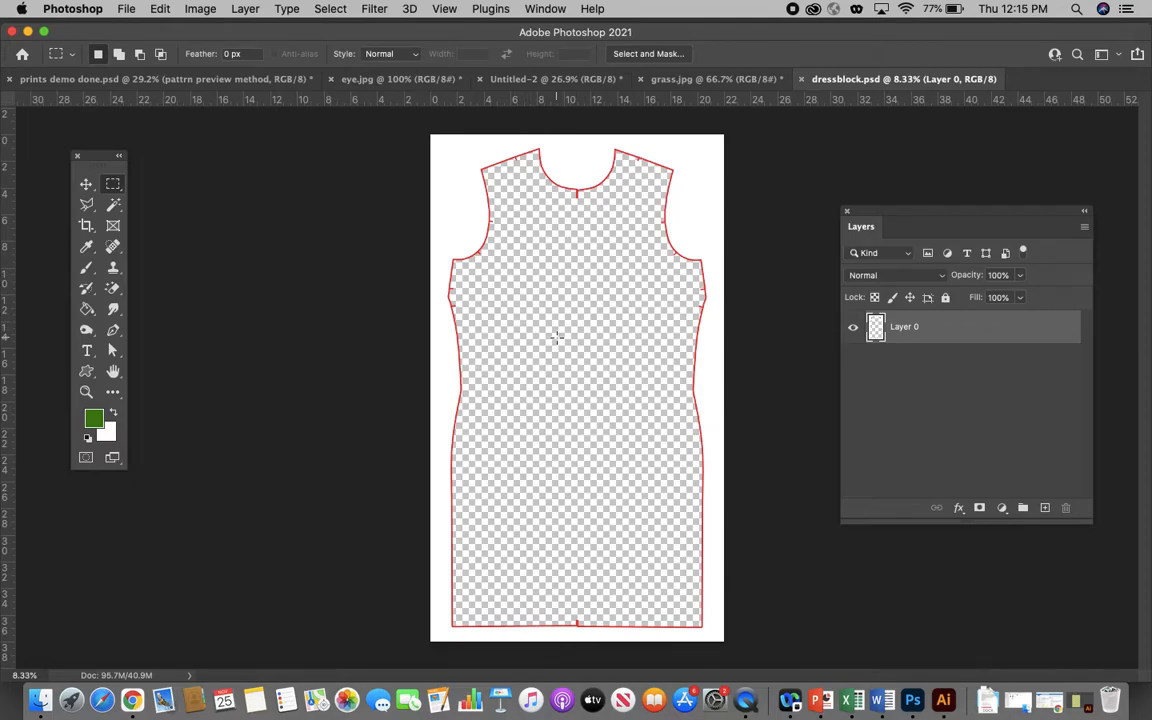
- Check the dress block's image dimensions and resolution, leaving them unchanged
left_click(200, 9)
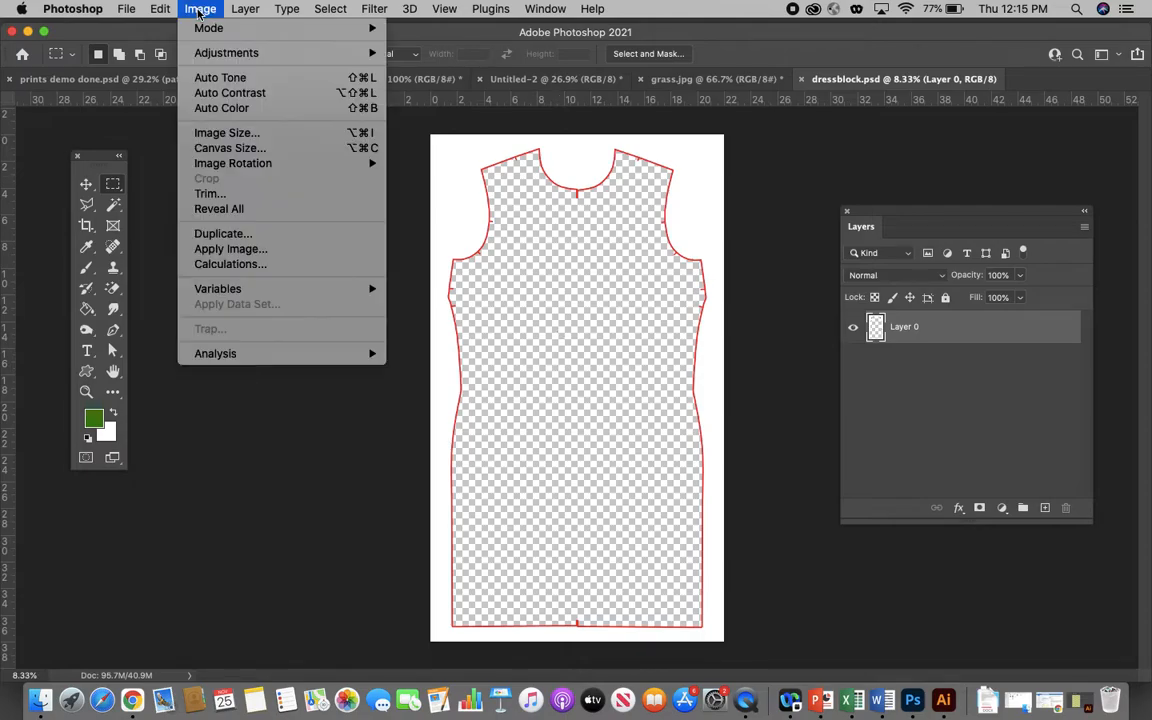
left_click(222, 133)
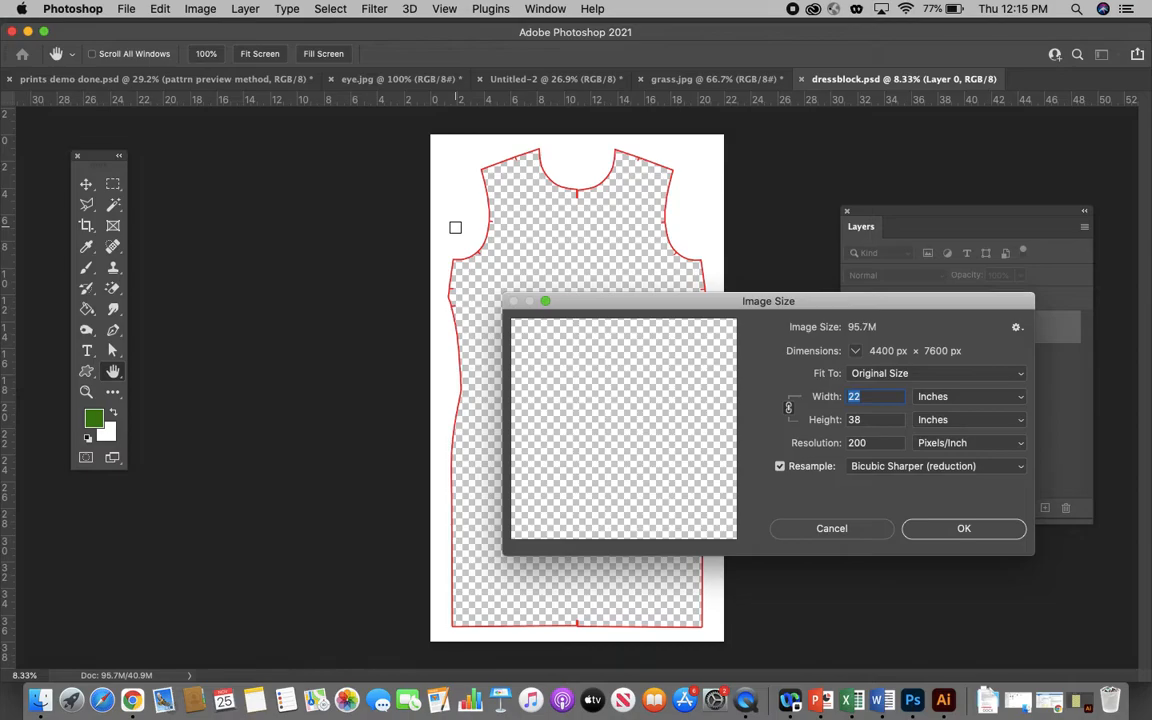
left_click(851, 528)
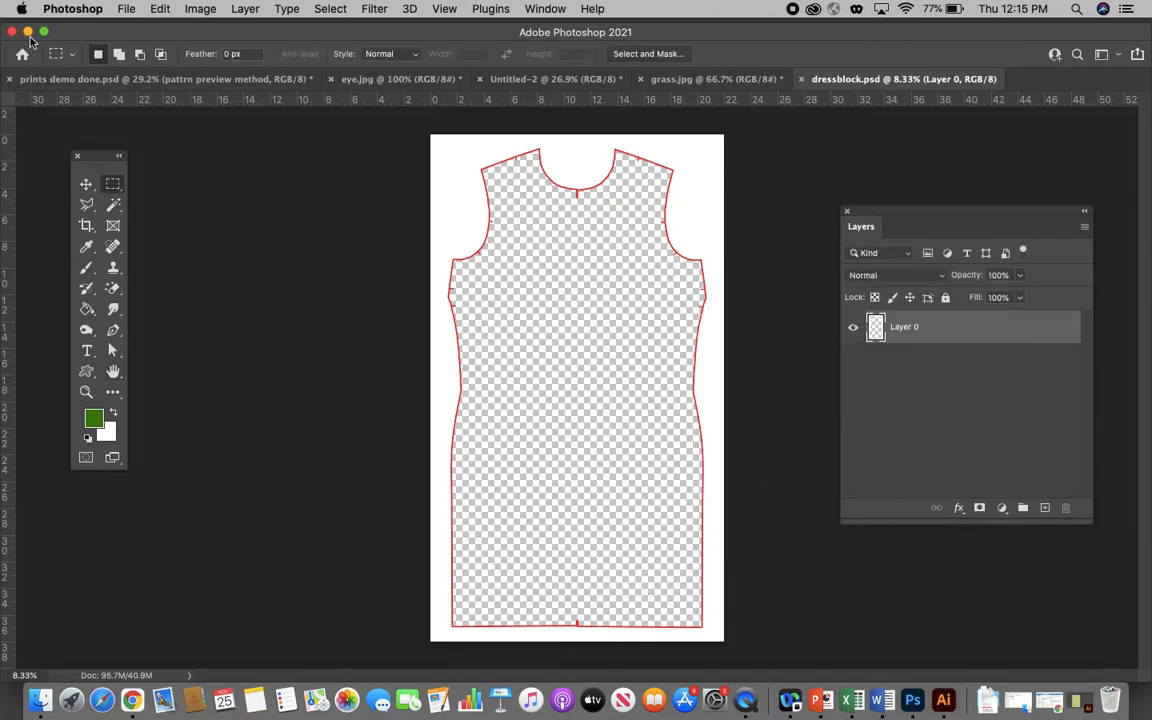
- Minimize Photoshop, close the Phorshopprints folder, and open dress_print_demo.psd from the prints ps folder within CAD302 fall 21
left_click(28, 32)
left_click(548, 327)
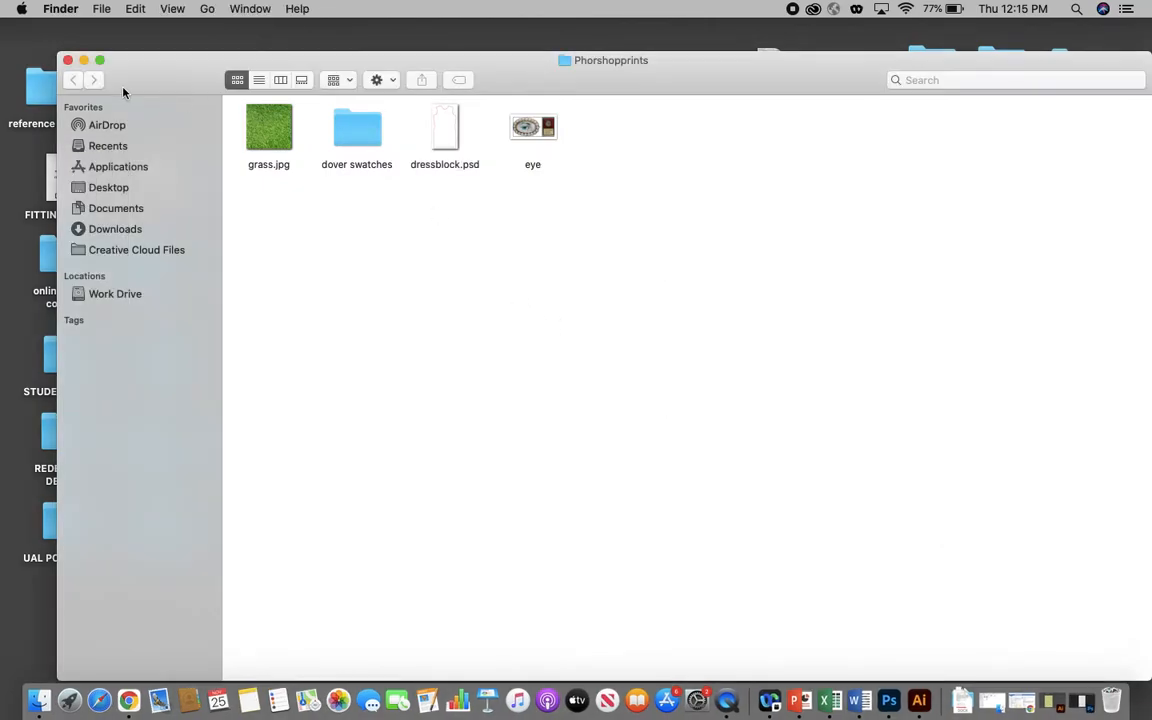
left_click(68, 60)
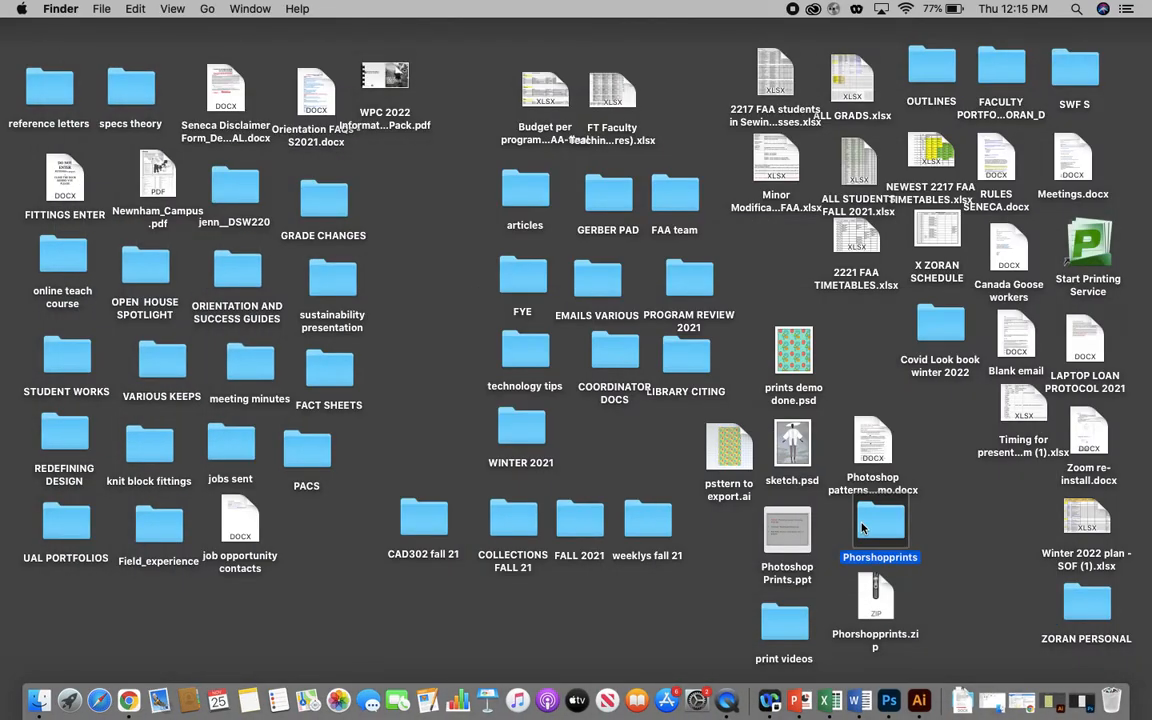
double_click(440, 525)
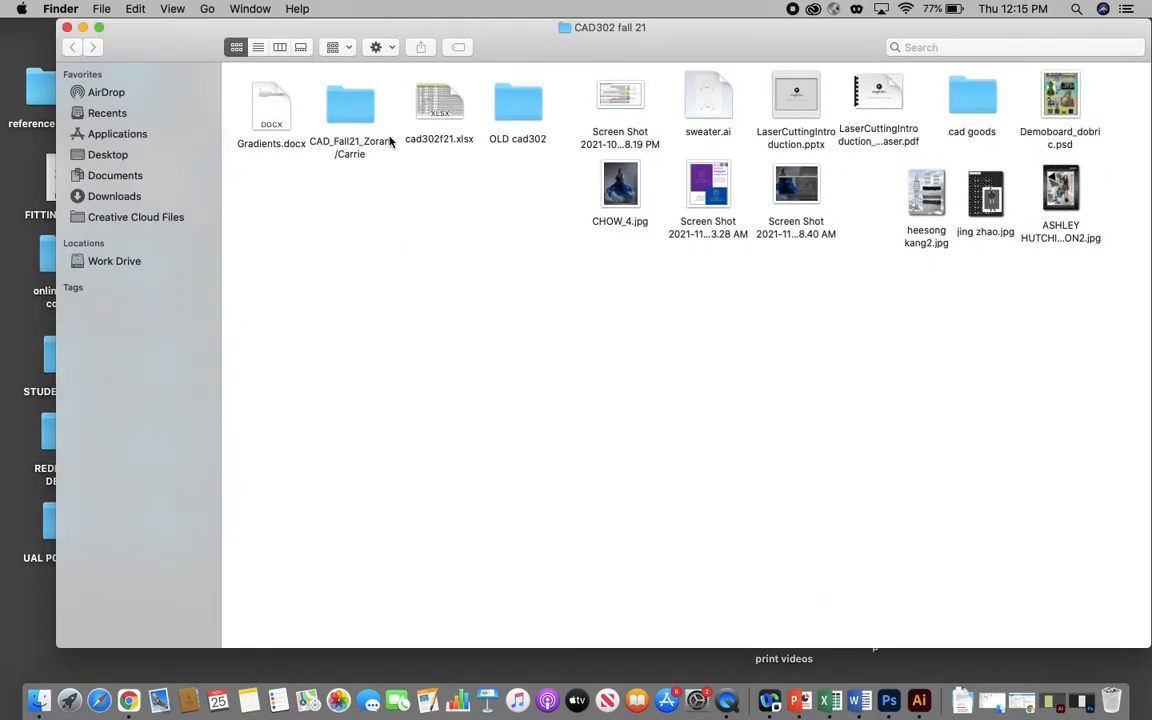
double_click(352, 103)
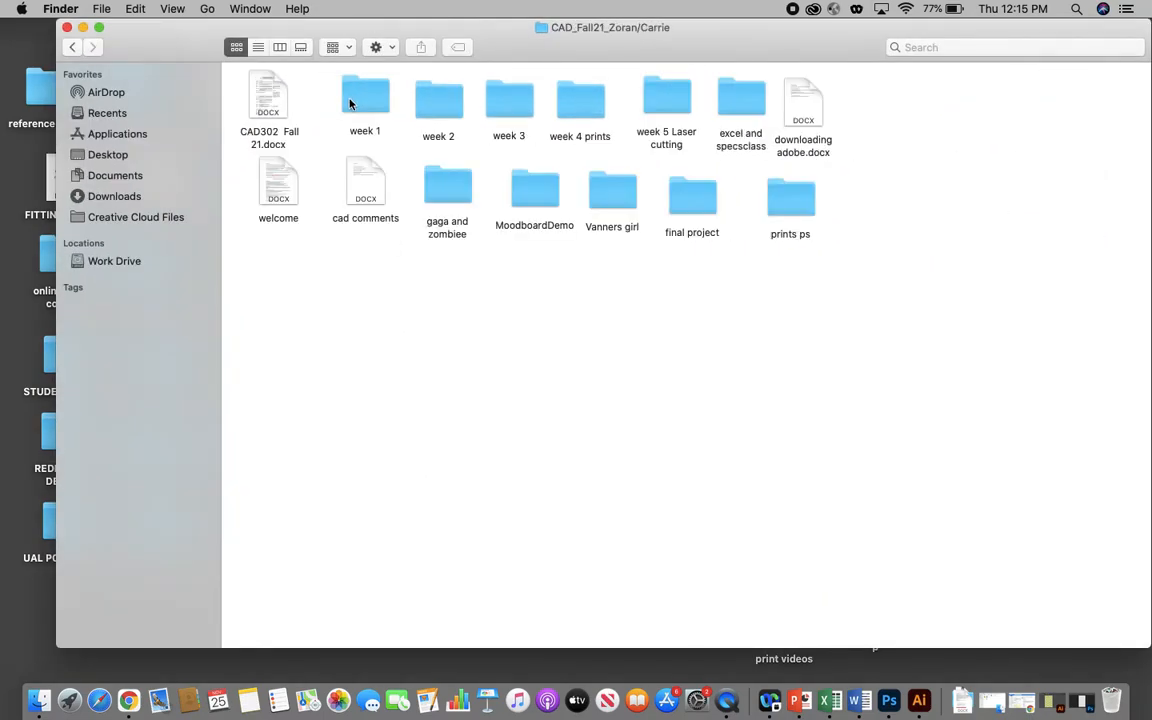
double_click(792, 196)
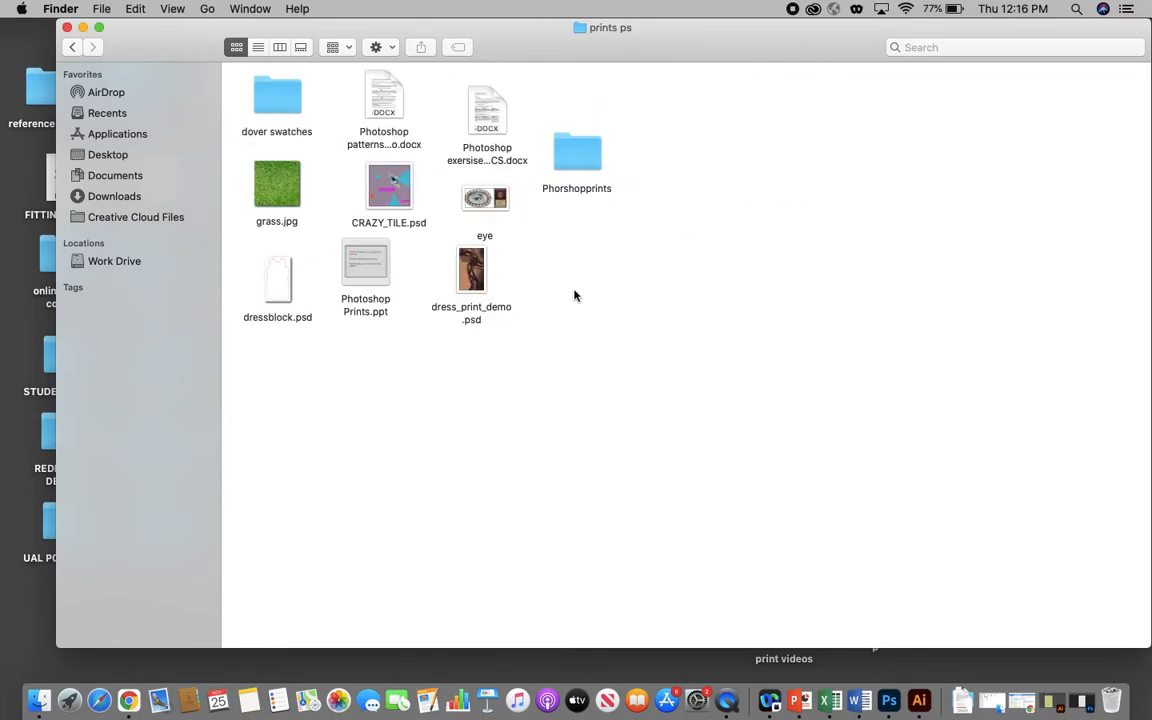
left_click(472, 270)
double_click(472, 270)
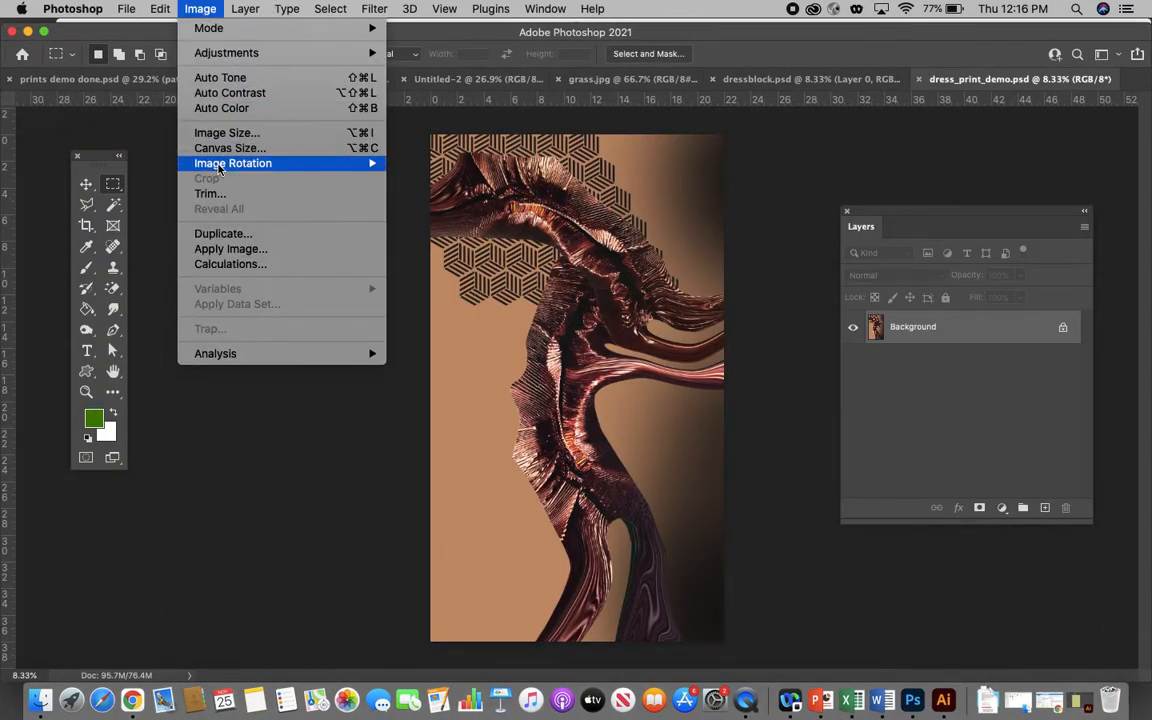
- Check the image size of dress_print_demo.psd without changing it, and copy the entire print
left_click(222, 132)
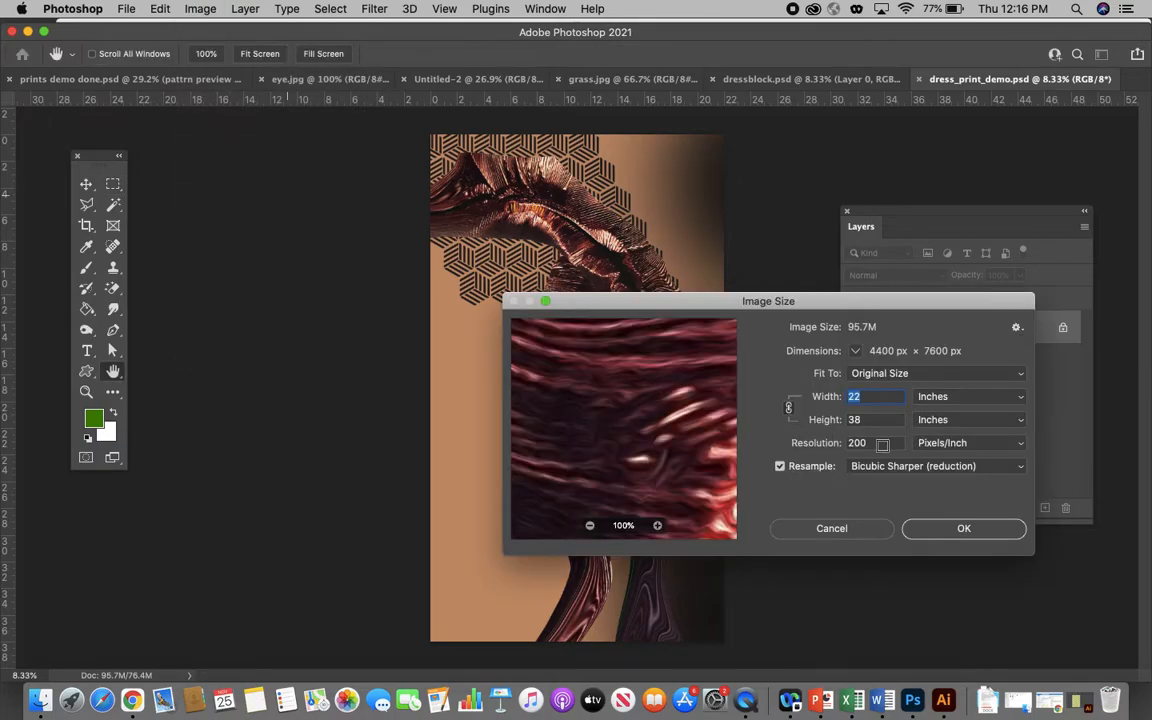
left_click(840, 531)
key("super+a")
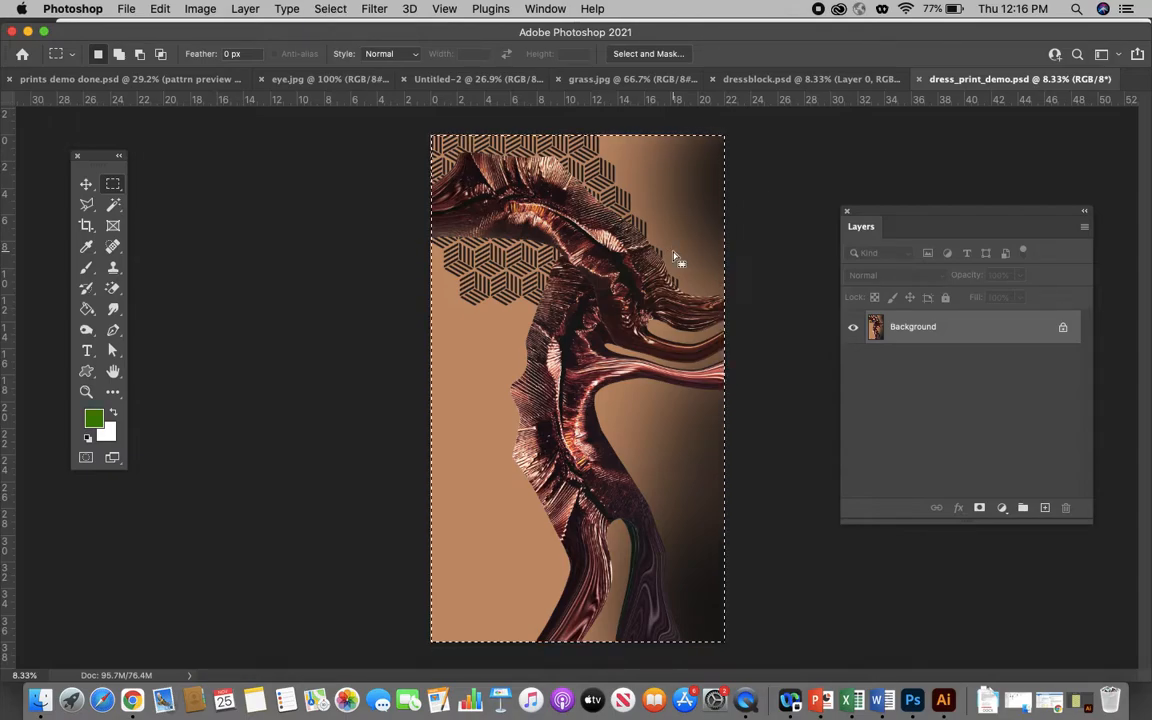
left_click(160, 8)
left_click(172, 122)
- Switch to dressblock.psd and select the transparent interior of the dress outline with the Magic Wand
left_click(780, 78)
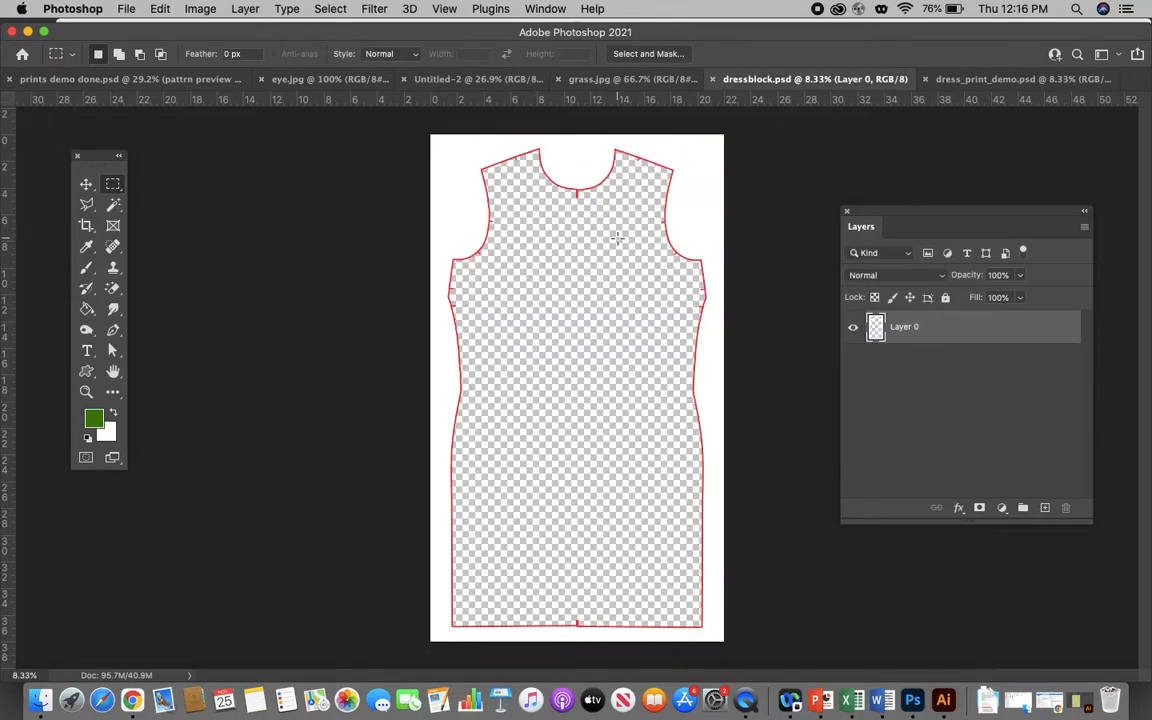
left_click(113, 204)
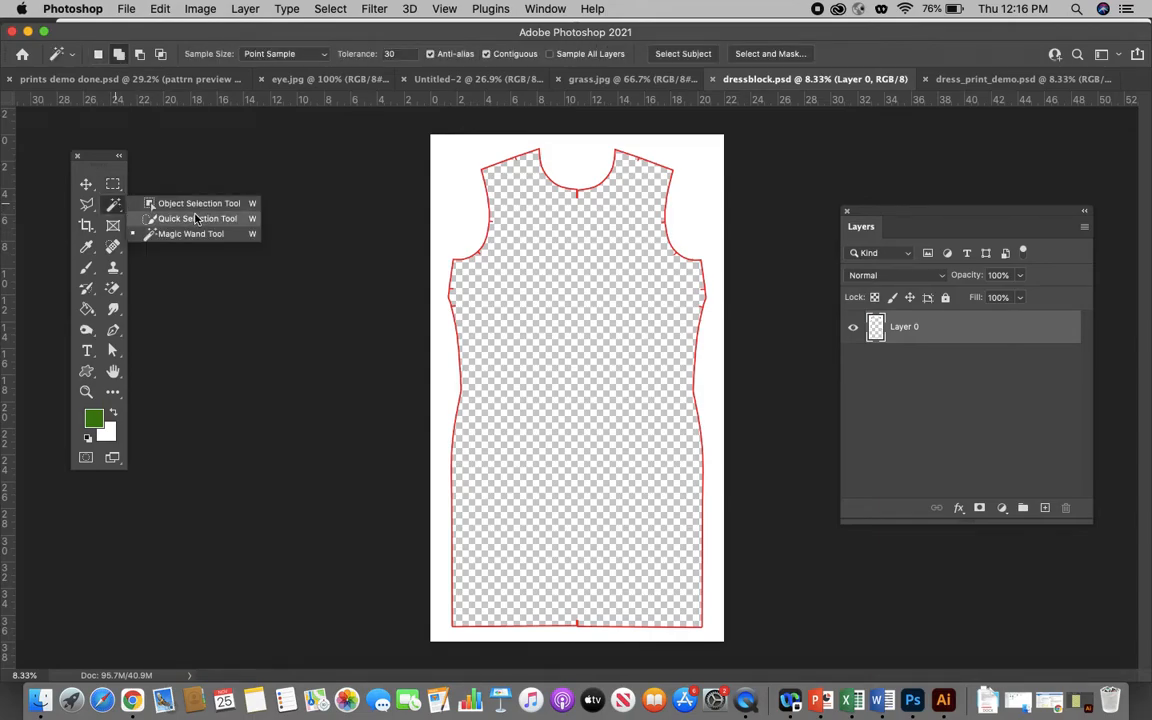
left_click(188, 237)
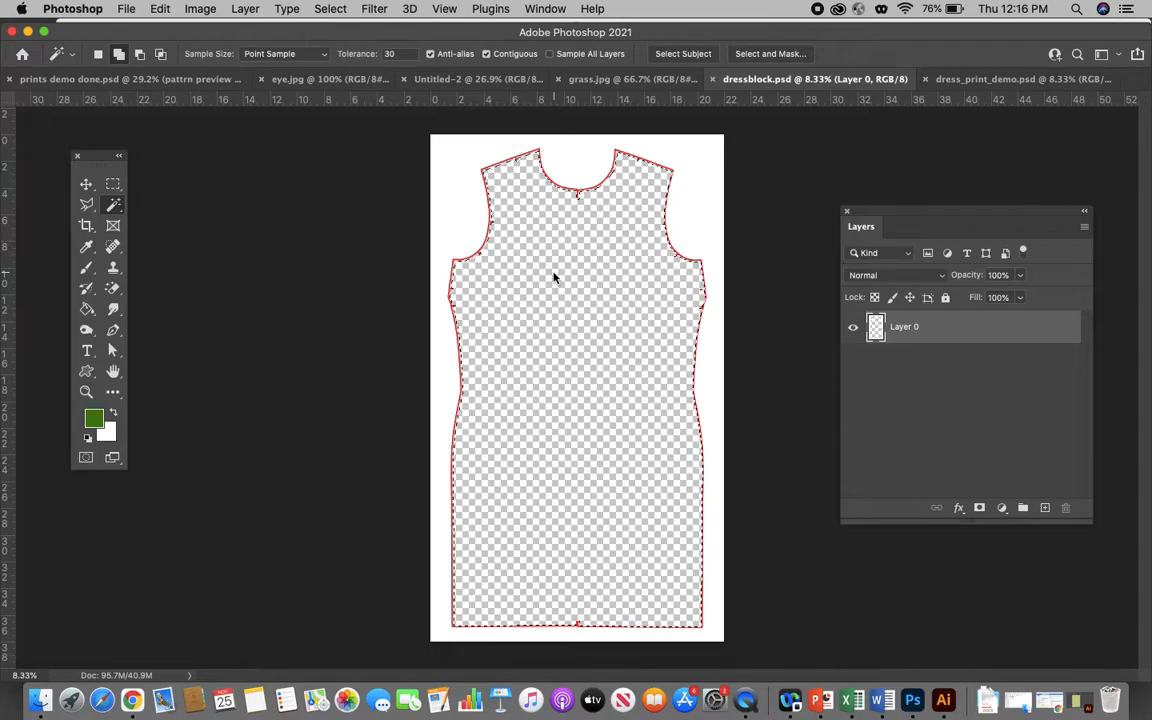
- Paste the copied print into the dress selection with Paste Into
left_click(157, 9)
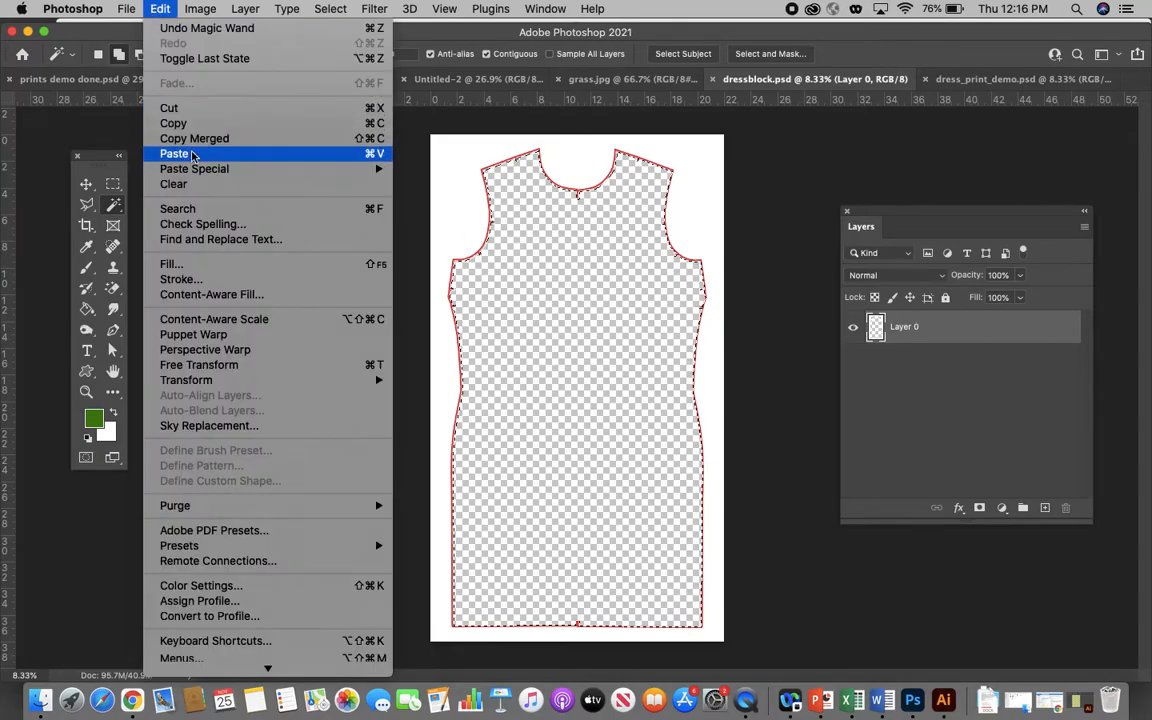
mouse_move(226, 169)
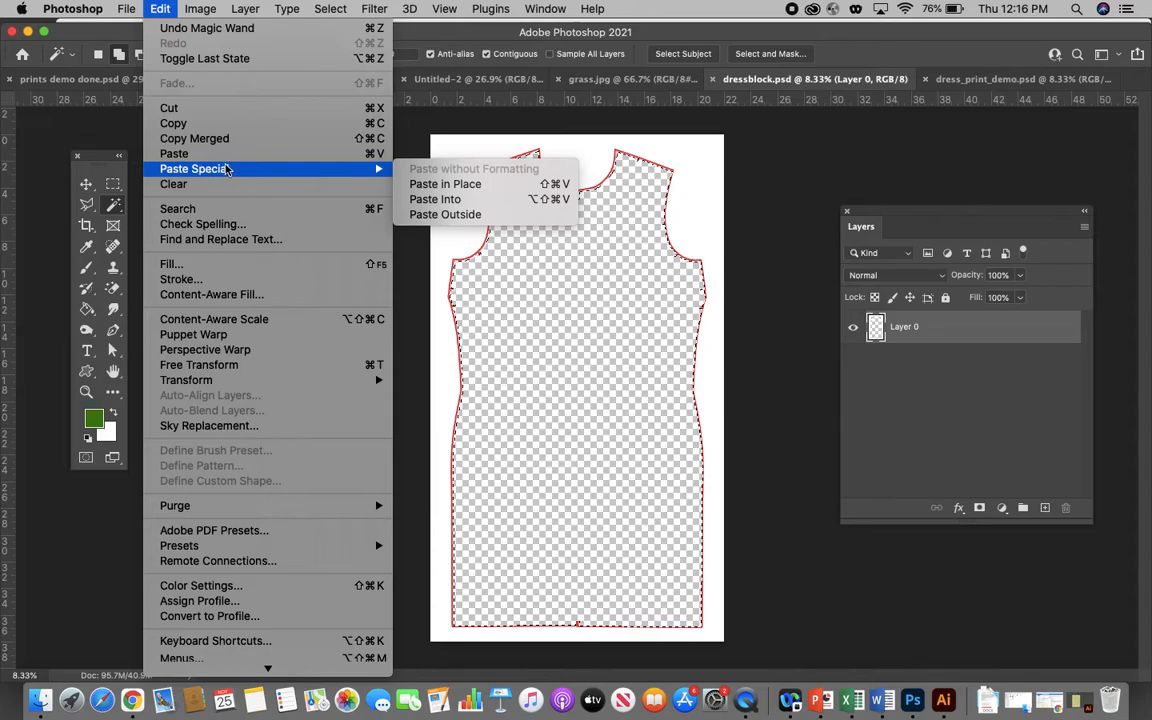
left_click(476, 199)
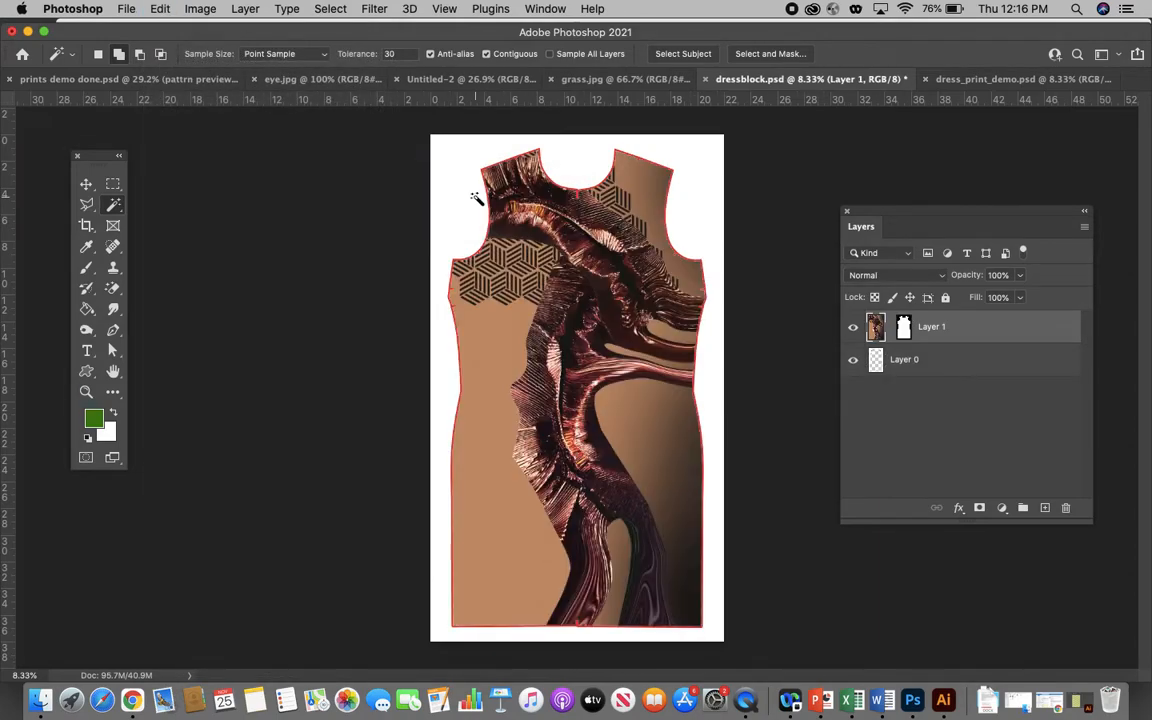
- Shift the pasted print slightly inside the dress outline with the Move tool, and flatten the image
left_click(86, 184)
mouse_move(563, 296)
left_mouse_down()
mouse_move(566, 334)
mouse_move(565, 291)
left_mouse_up()
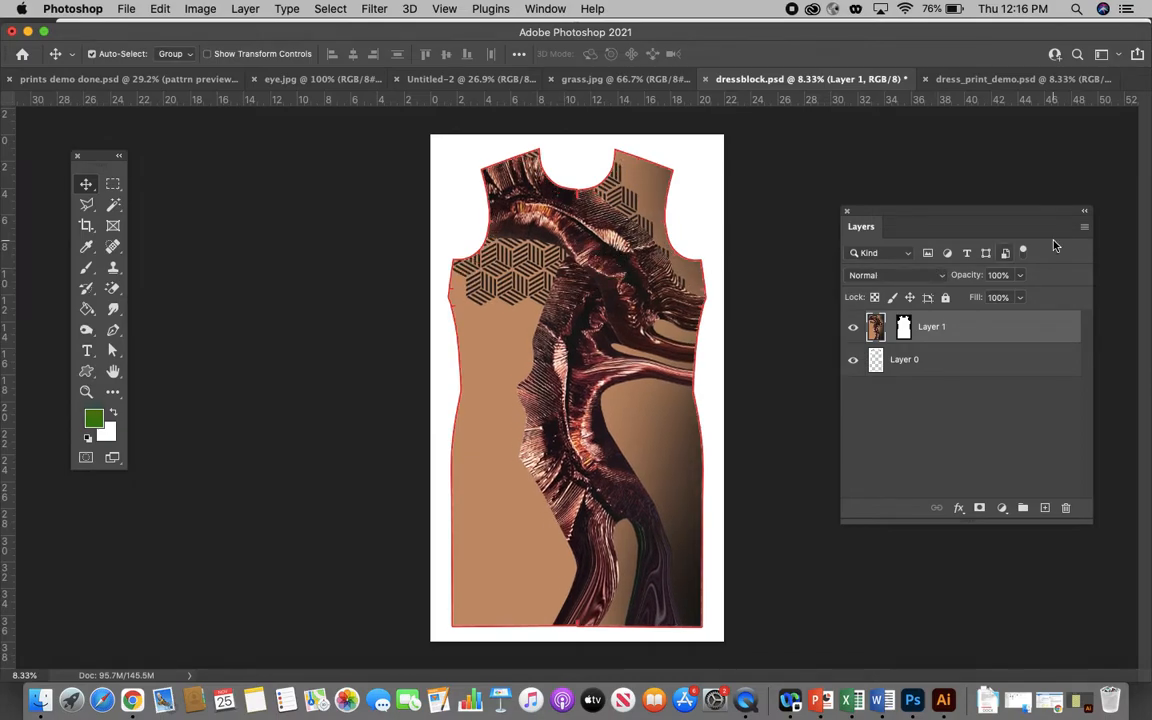
left_click(1084, 226)
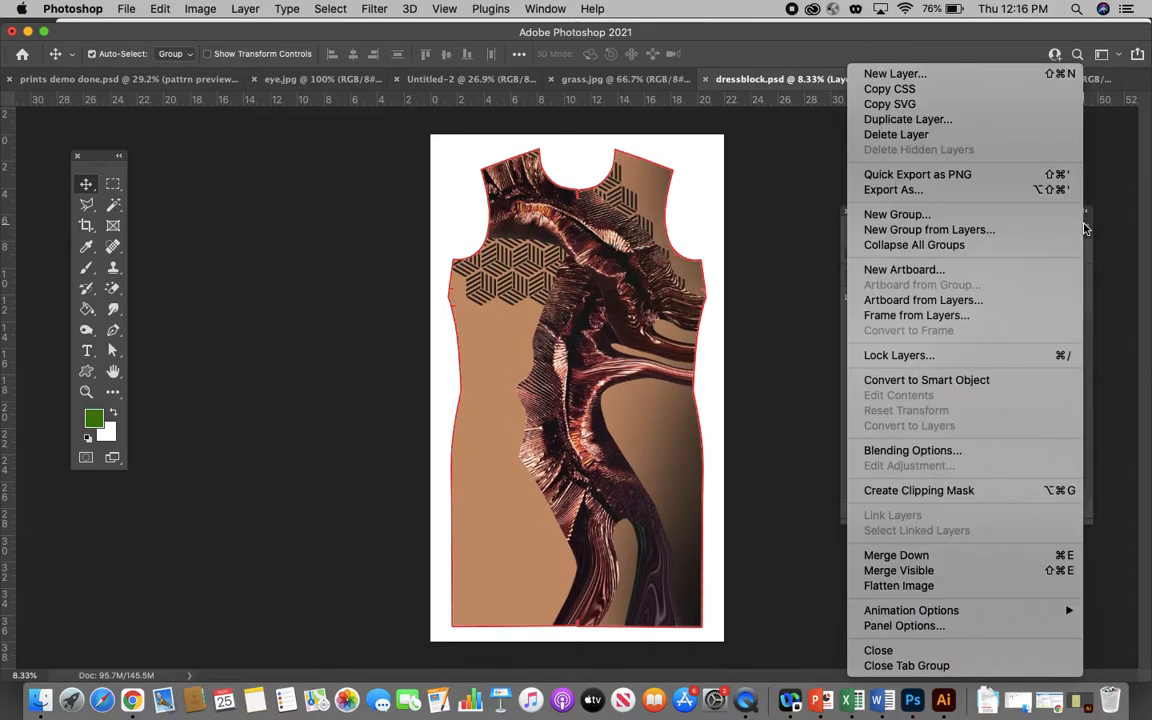
left_click(916, 587)
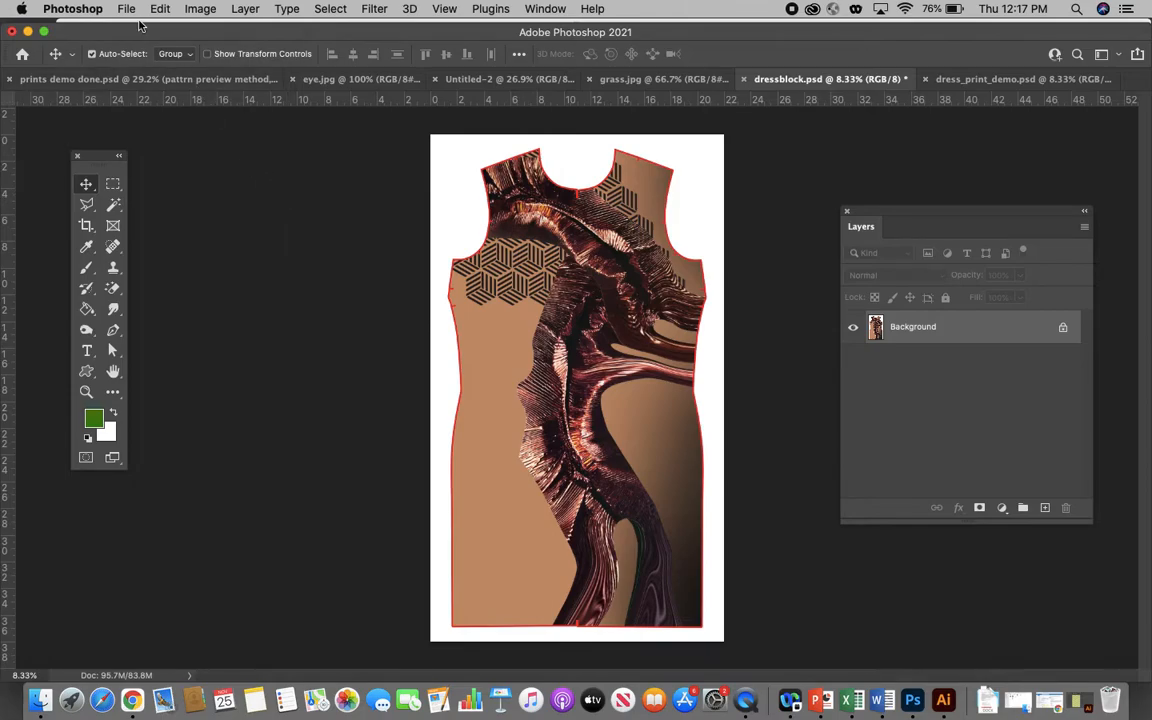
- Check the flattened dress print's image dimensions and resolution, keeping the original size
left_click(199, 9)
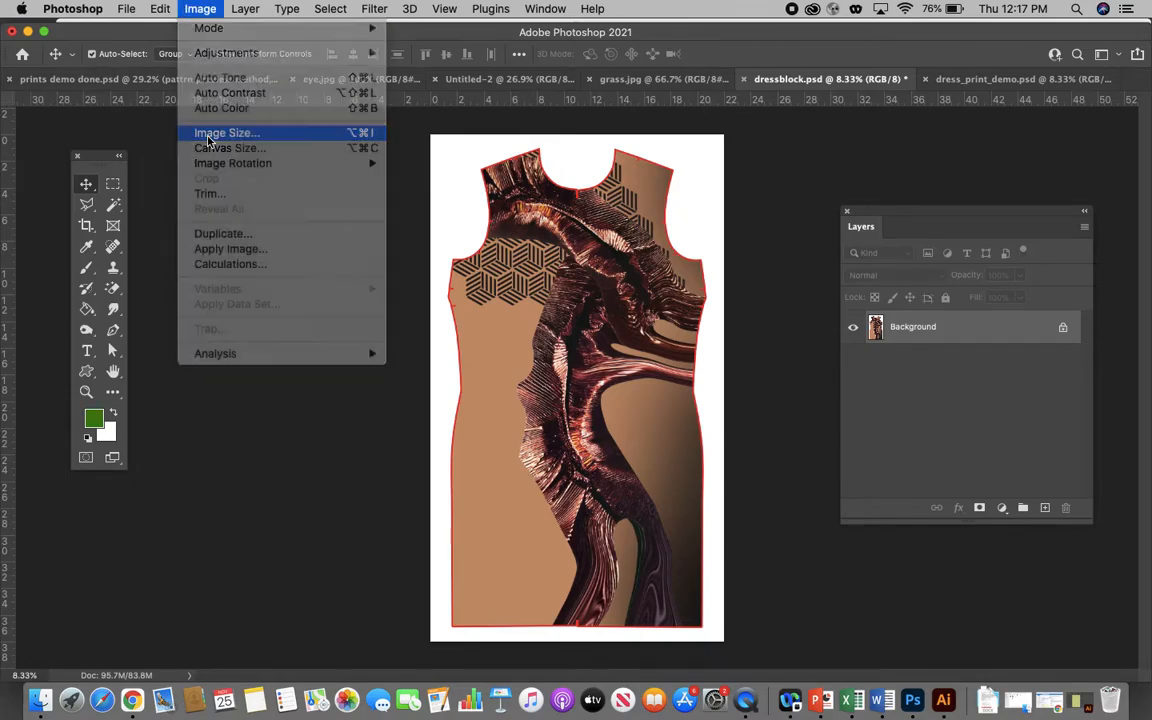
left_click(210, 133)
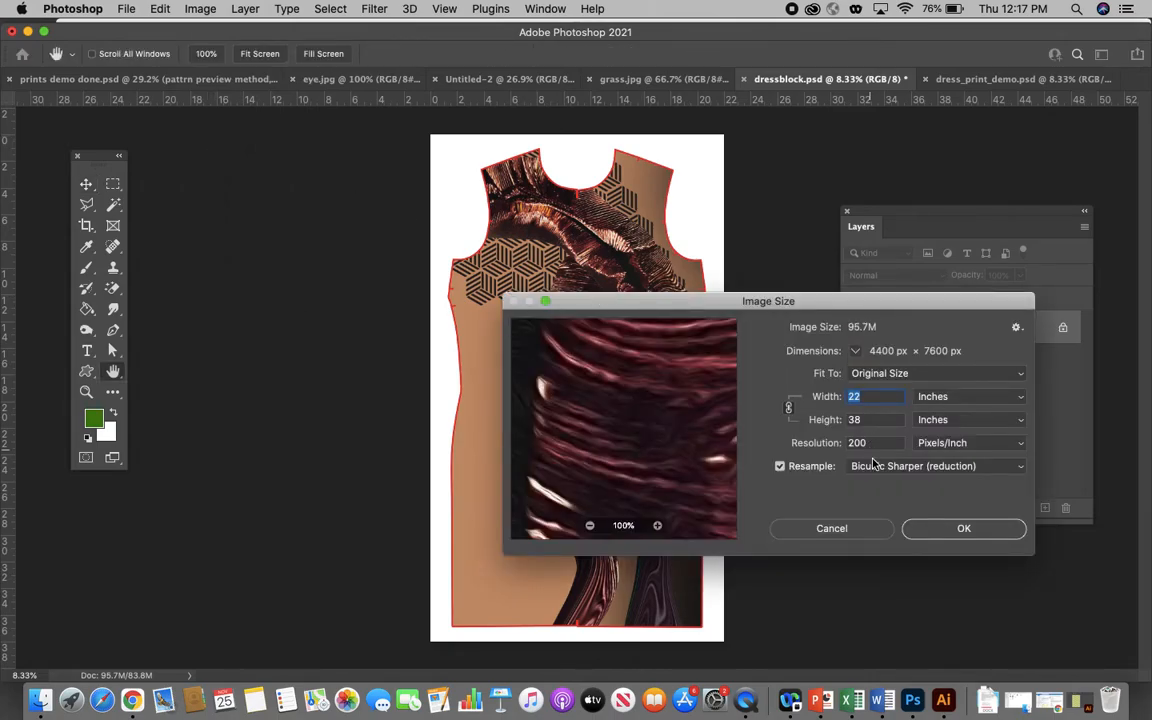
left_click(834, 529)
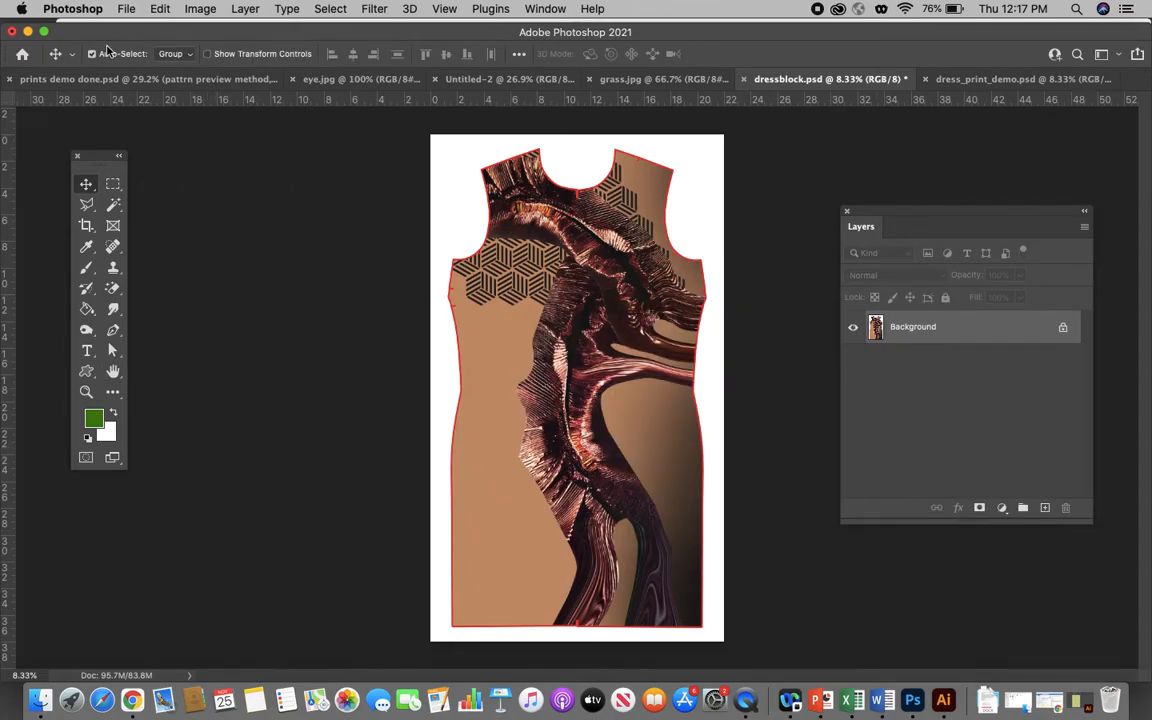
- Save the flattened dress print to the Desktop as a JPEG named zoranprint.jpg, adjusting the JPEG quality
left_click(127, 9)
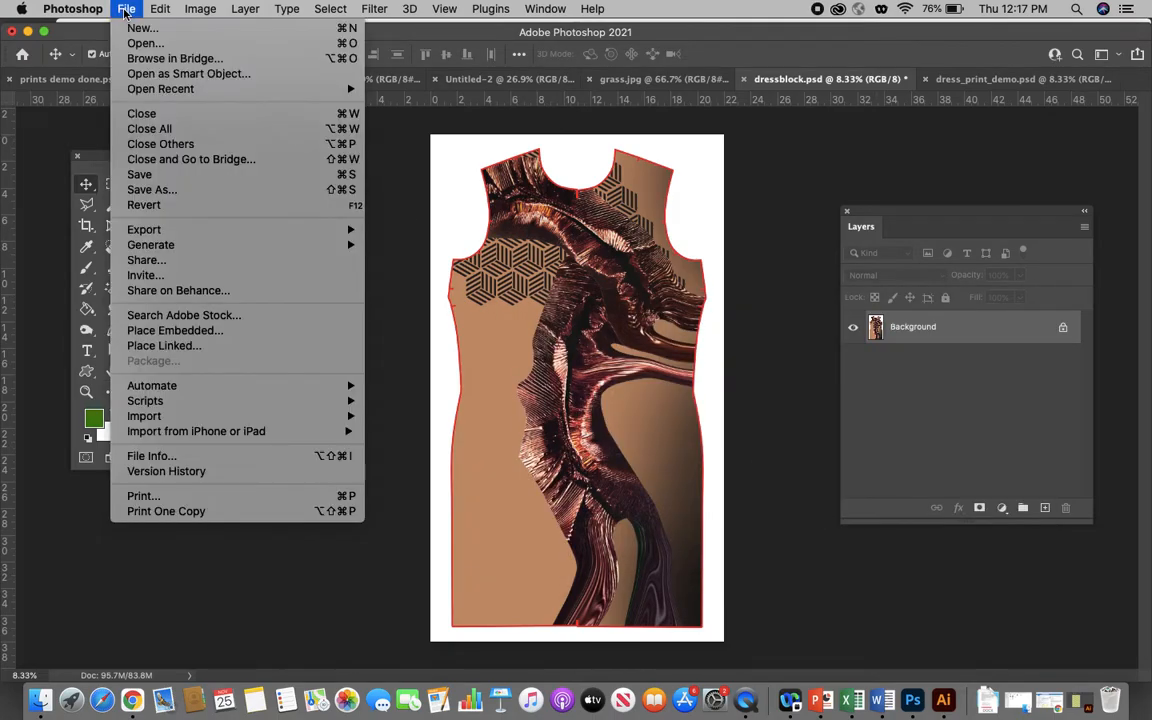
left_click(159, 188)
left_click(663, 496)
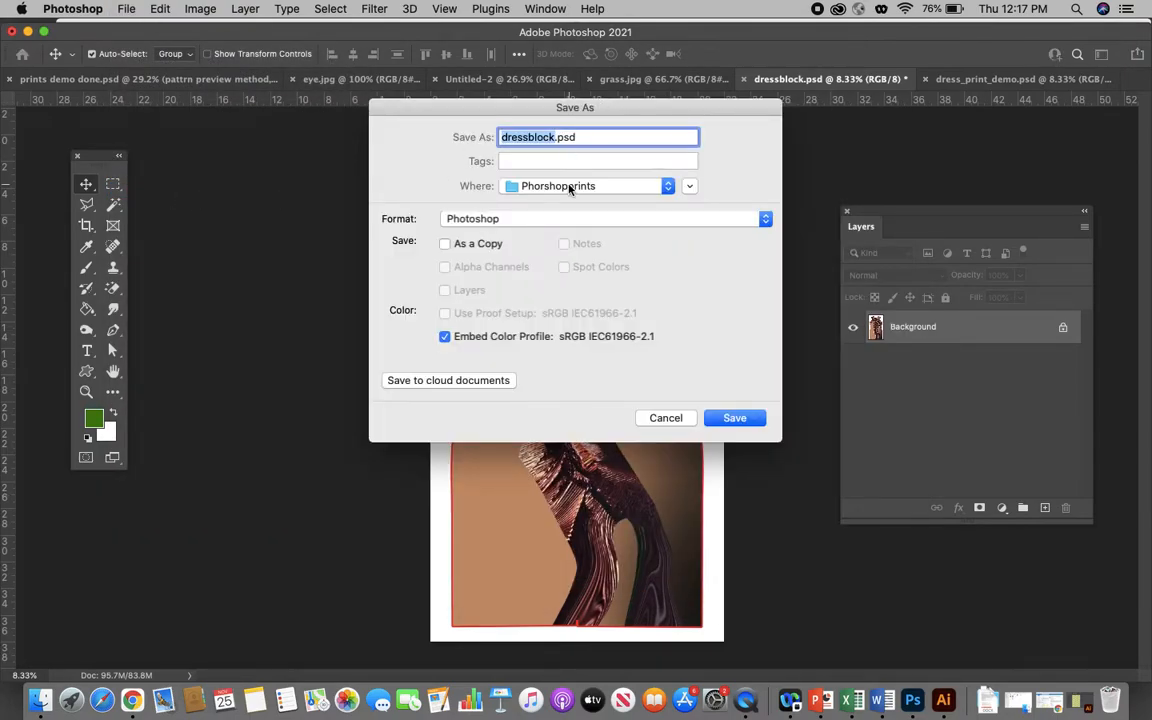
left_click(485, 217)
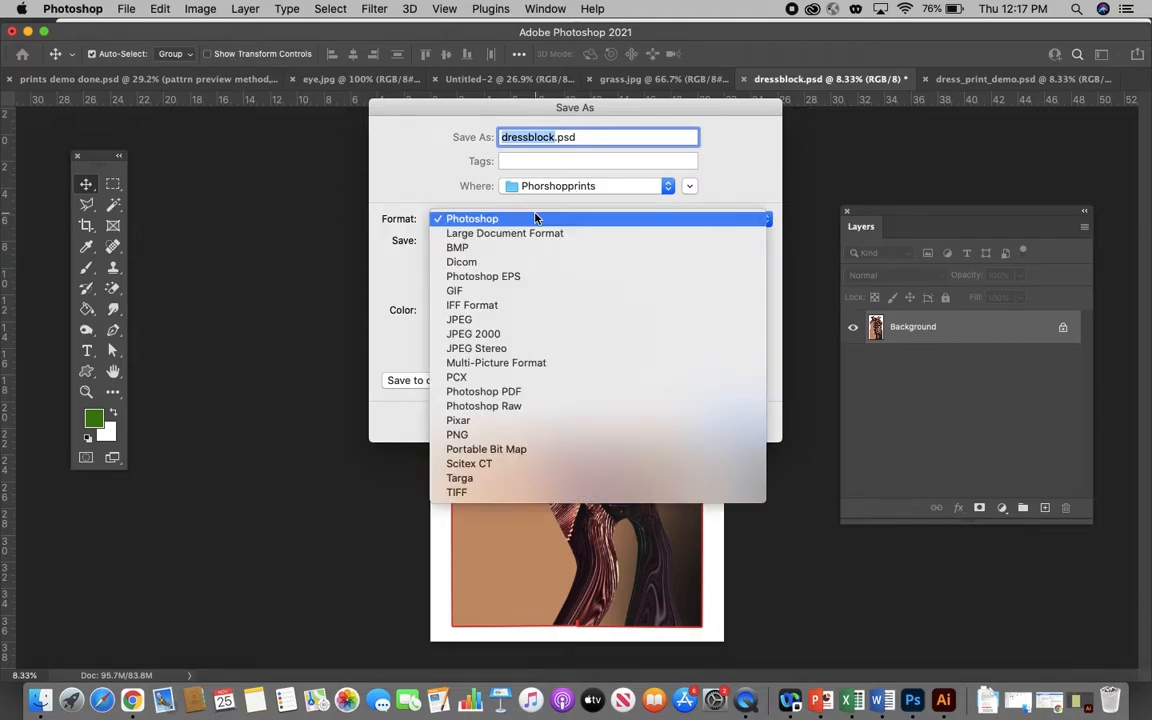
left_click(468, 321)
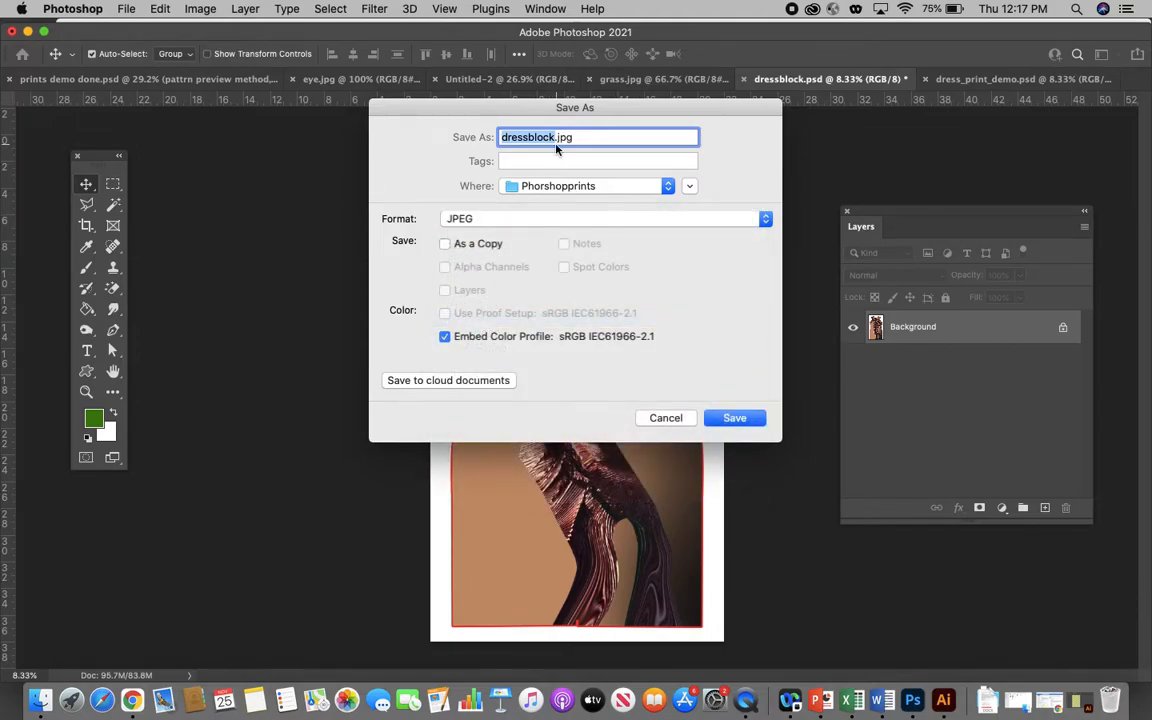
type("zoranprint")
left_click(588, 185)
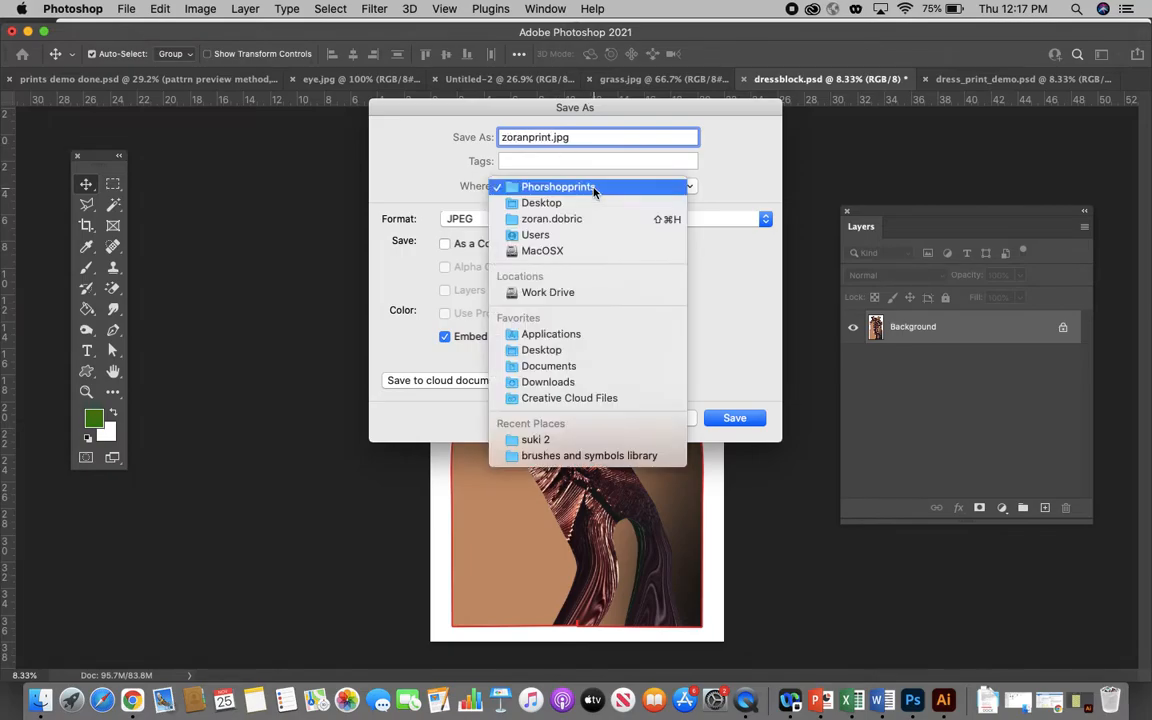
left_click(545, 208)
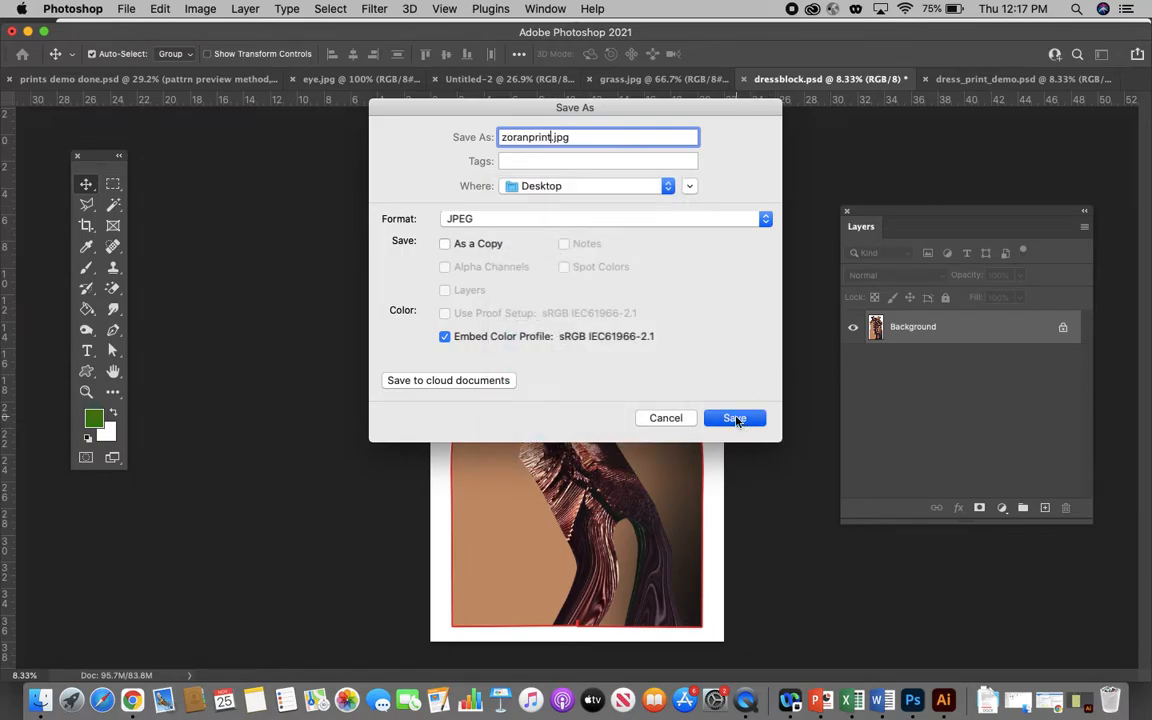
left_click(745, 418)
left_click_drag(592, 302, 630, 305)
left_click(673, 223)
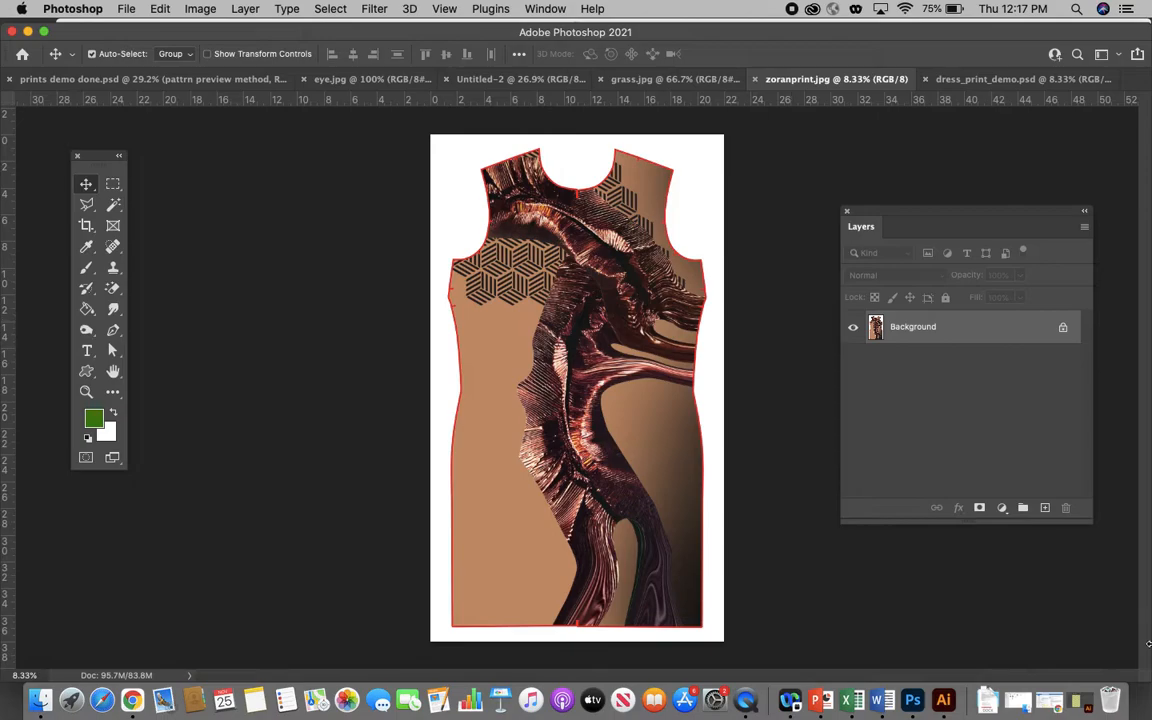
- Switch to Illustrator's psttern to export.ai and deselect the rectangle filled with the floral pattern
left_click(1080, 710)
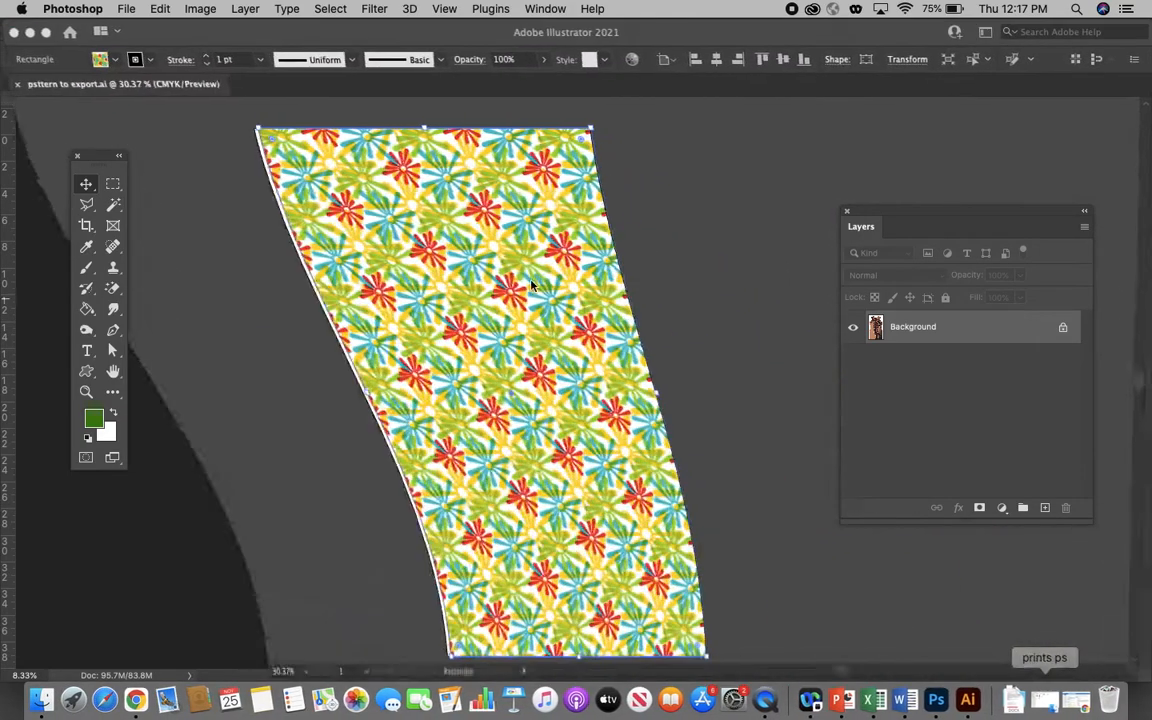
left_click(680, 256)
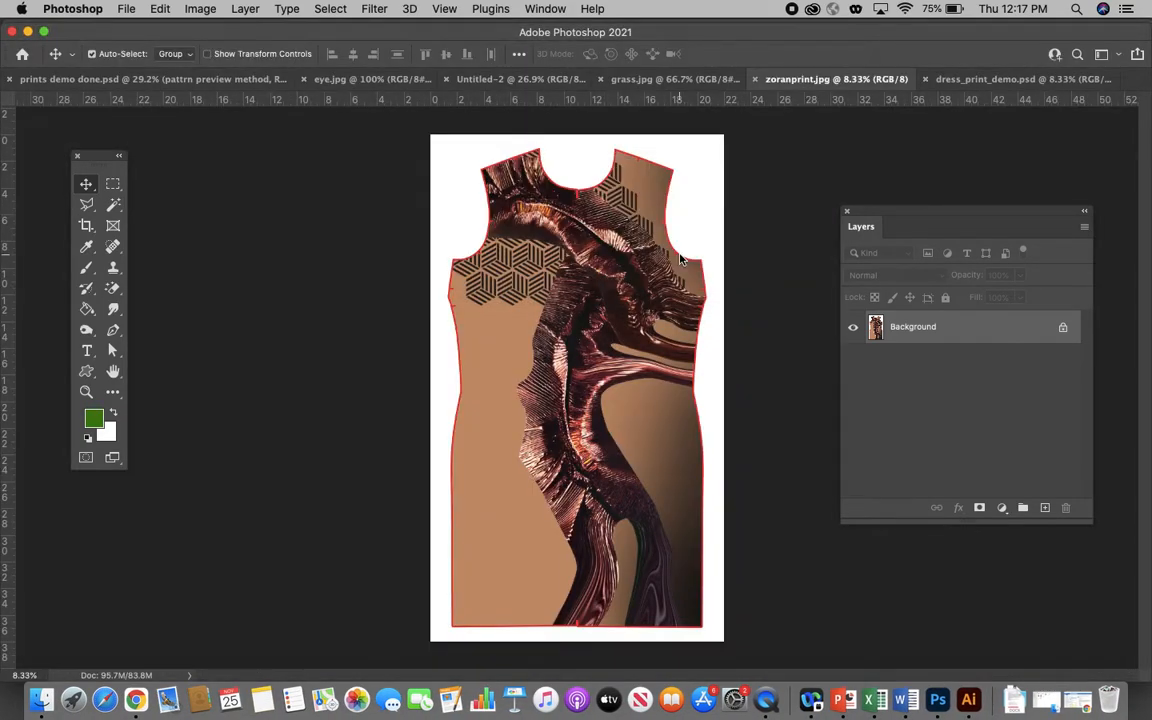
left_click(968, 700)
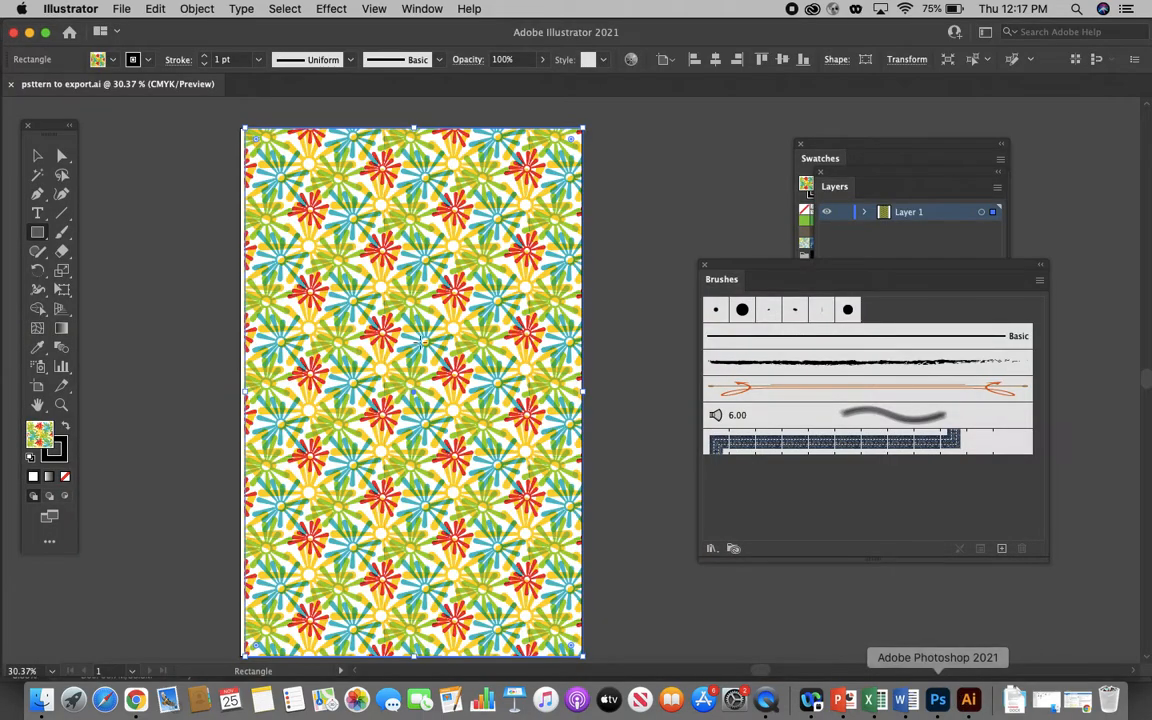
left_click(37, 155)
left_click(158, 198)
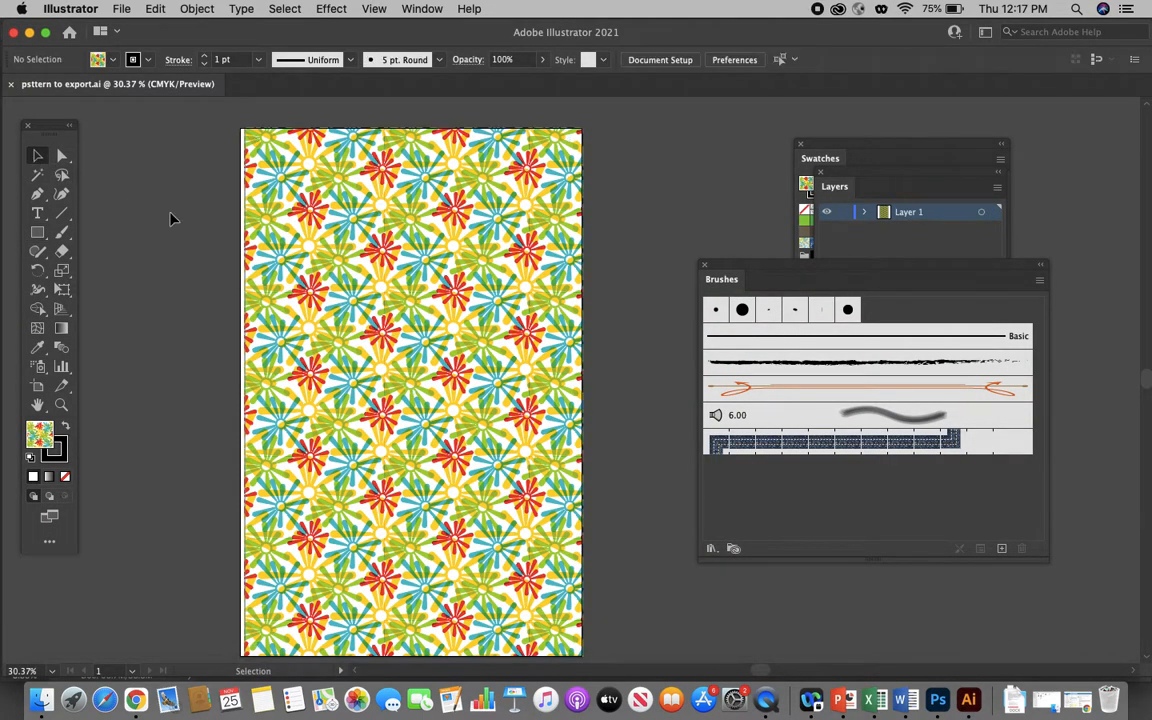
- Set up an export of the floral pattern artwork to the Desktop in JPEG format, named funprint
scroll(345, 232, "down", 3)
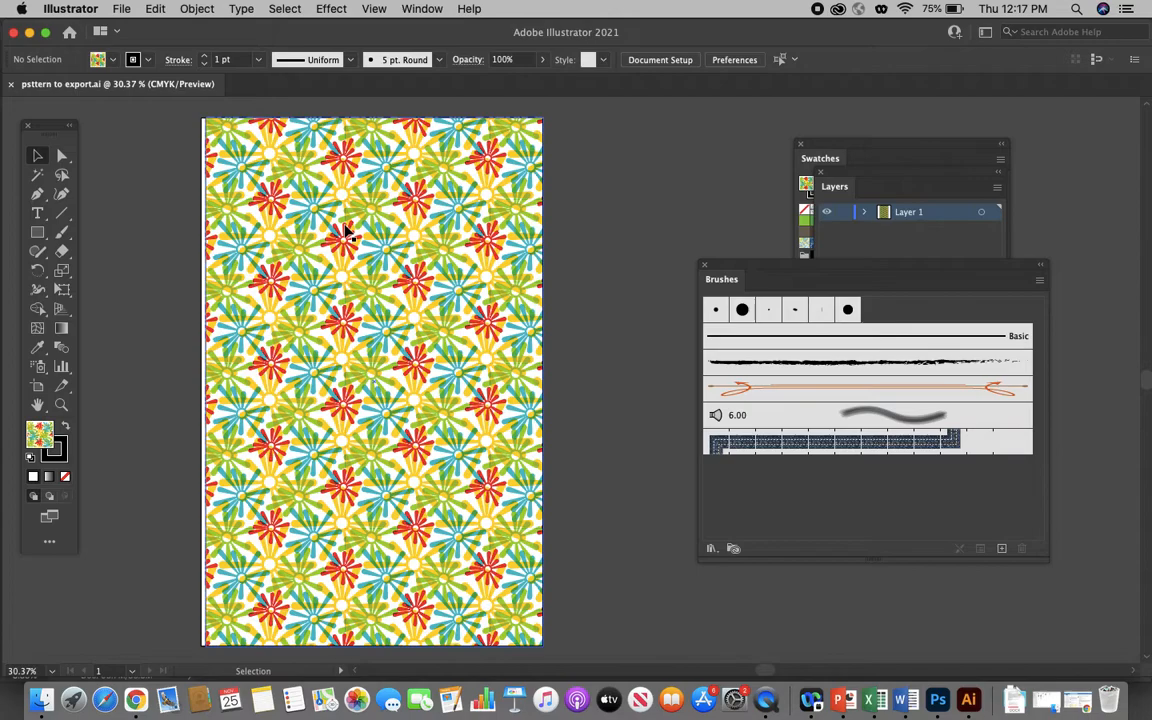
scroll(345, 232, "up", 1)
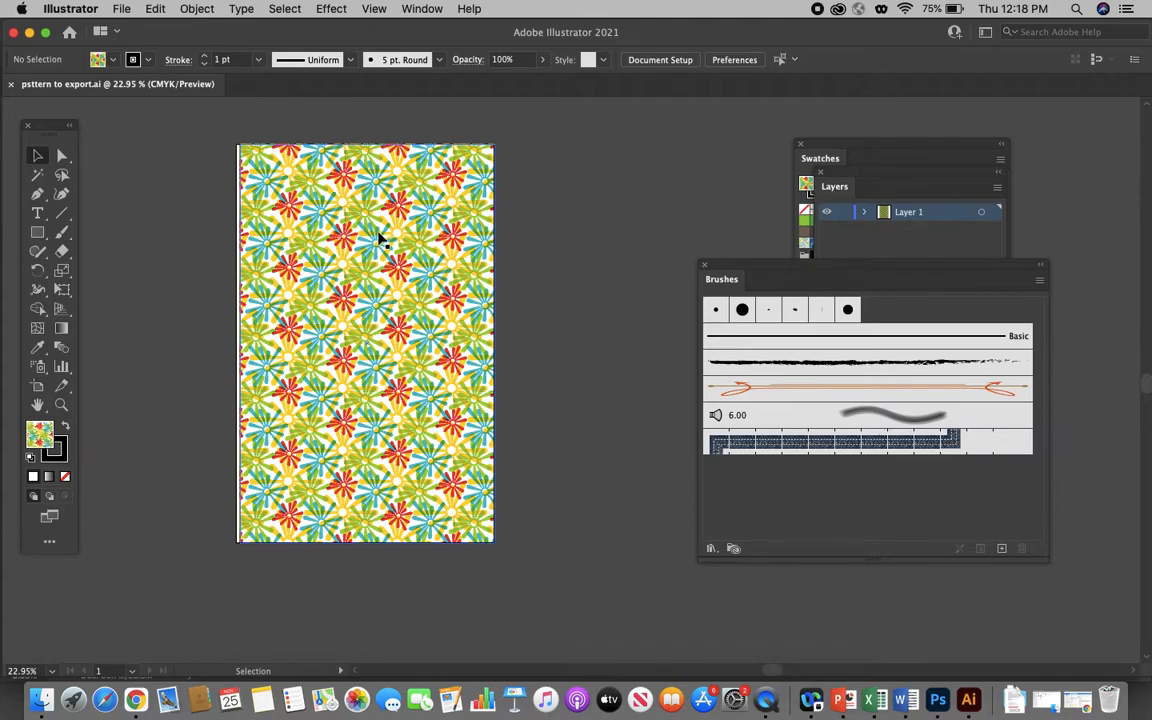
left_click(115, 8)
mouse_move(141, 296)
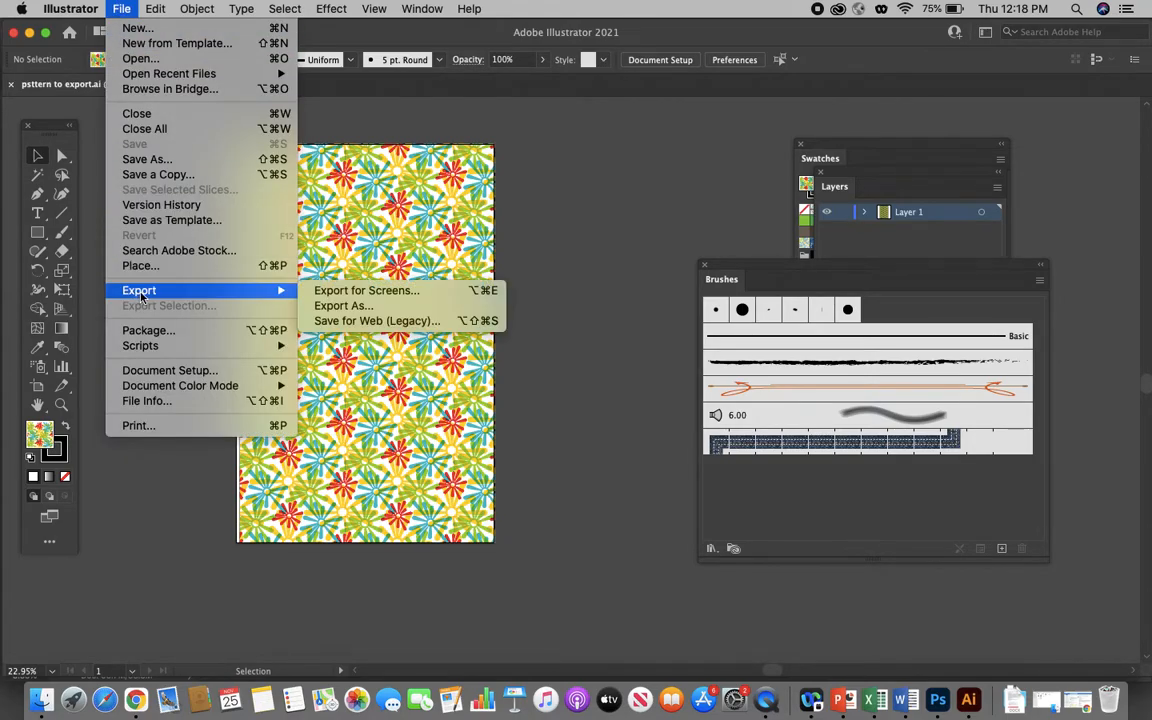
left_click(338, 306)
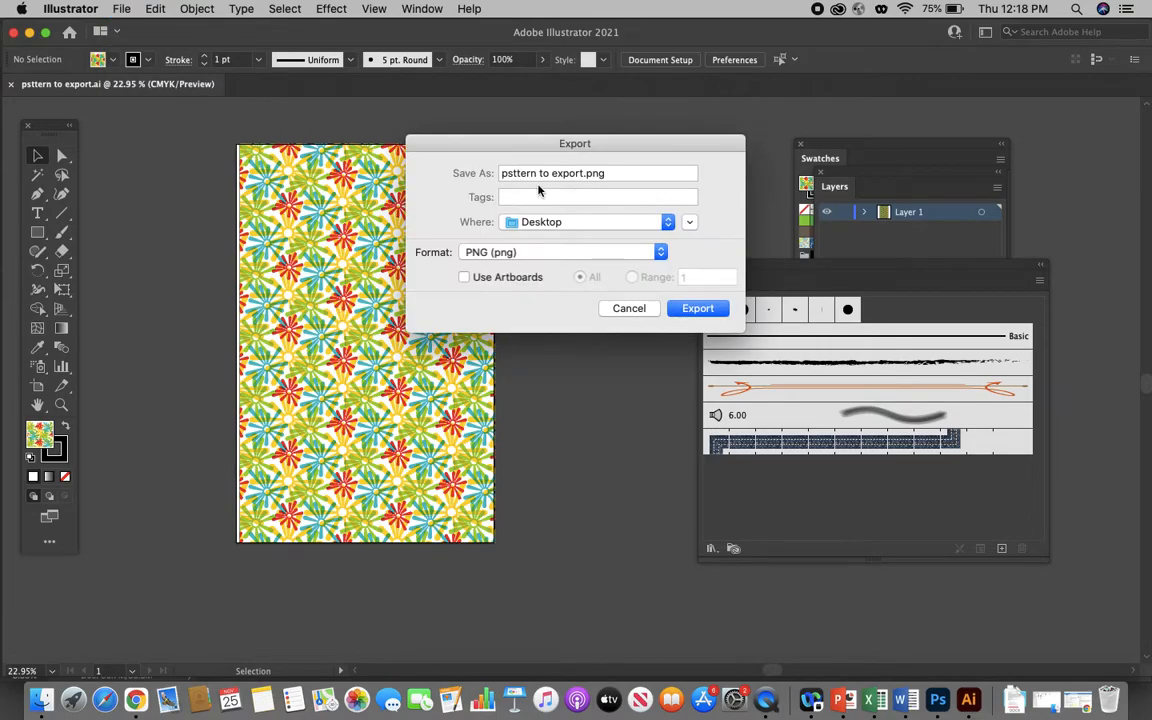
left_click(566, 173)
left_click(562, 251)
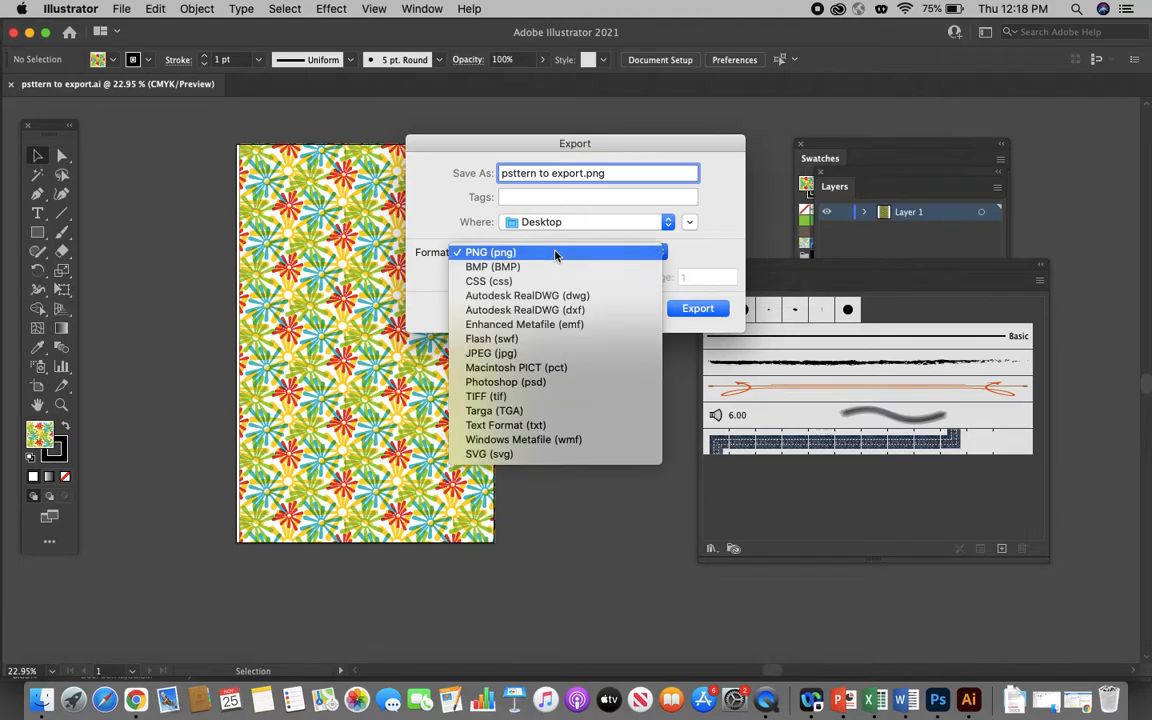
left_click(500, 355)
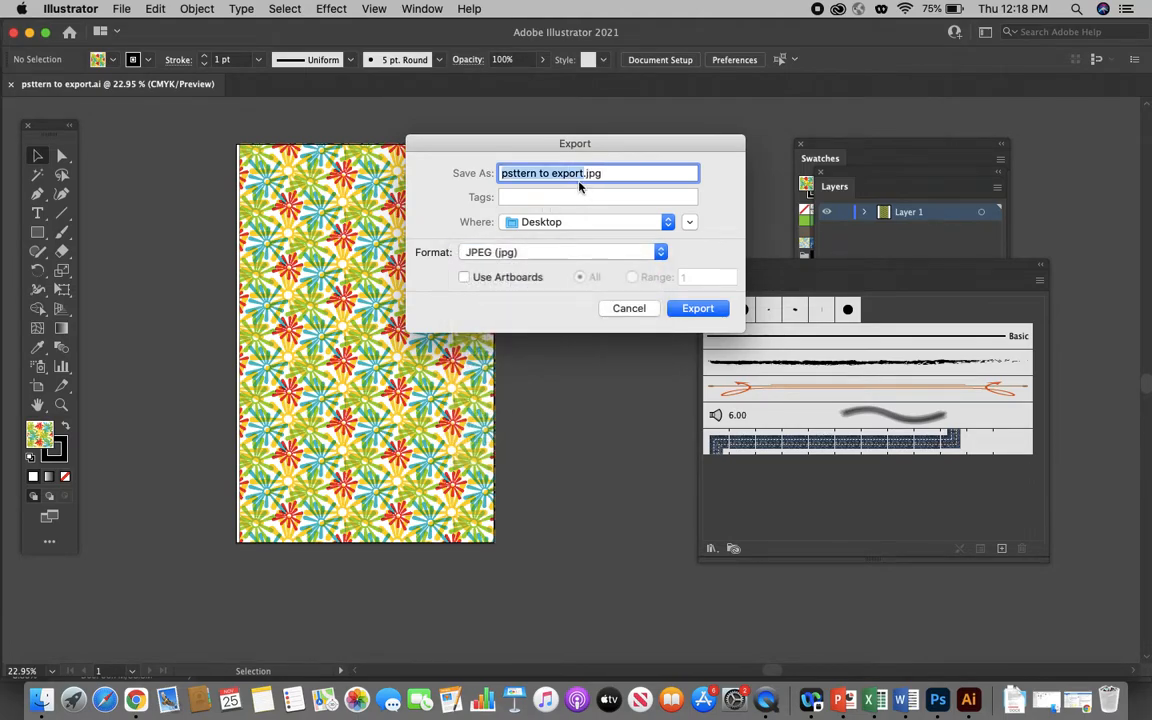
type("funprint")
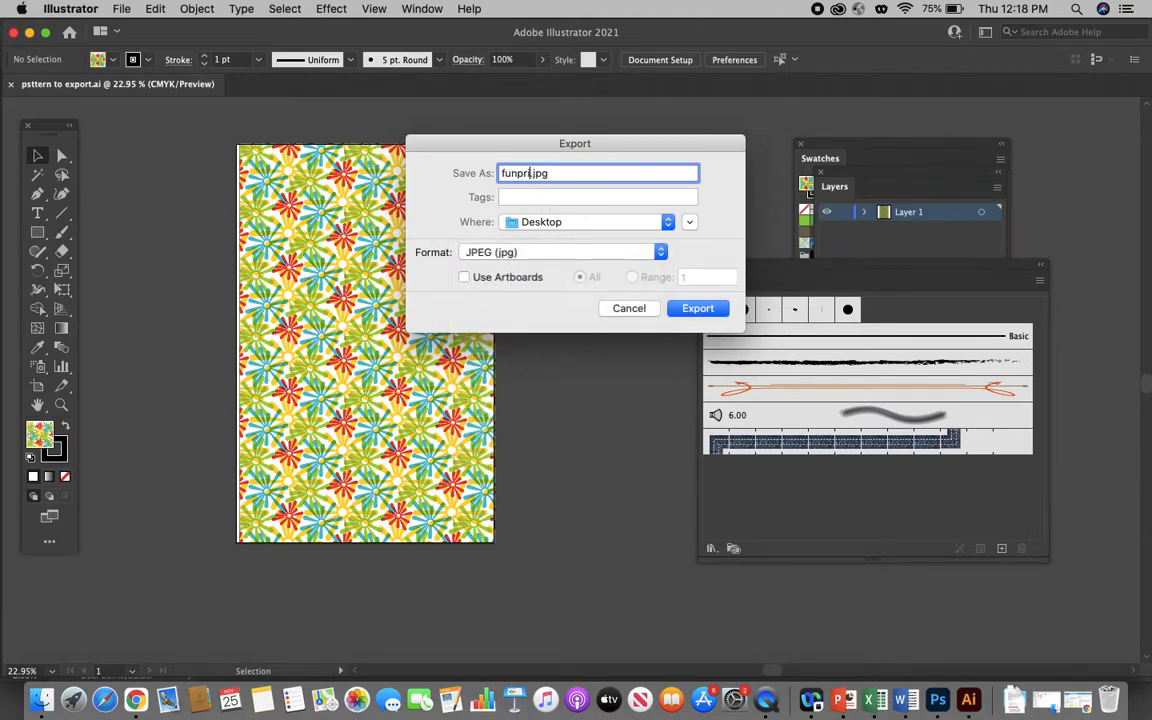
- Export the JPEG at High (300 ppi) resolution
left_click(697, 308)
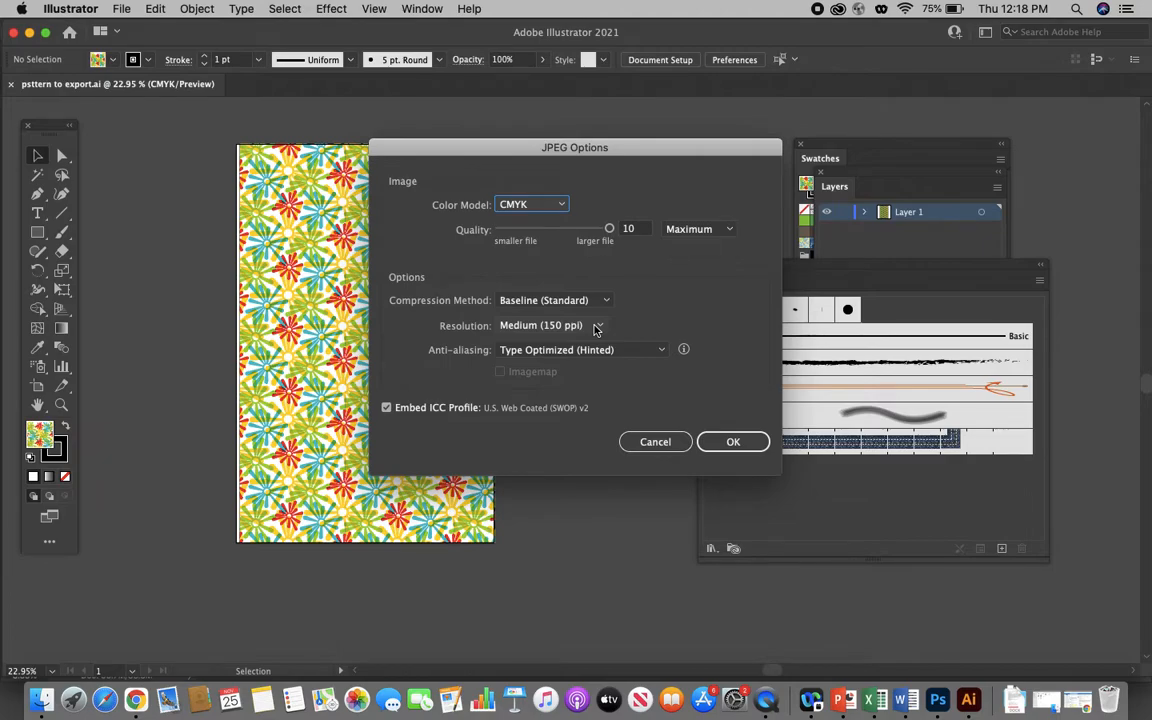
left_click(596, 328)
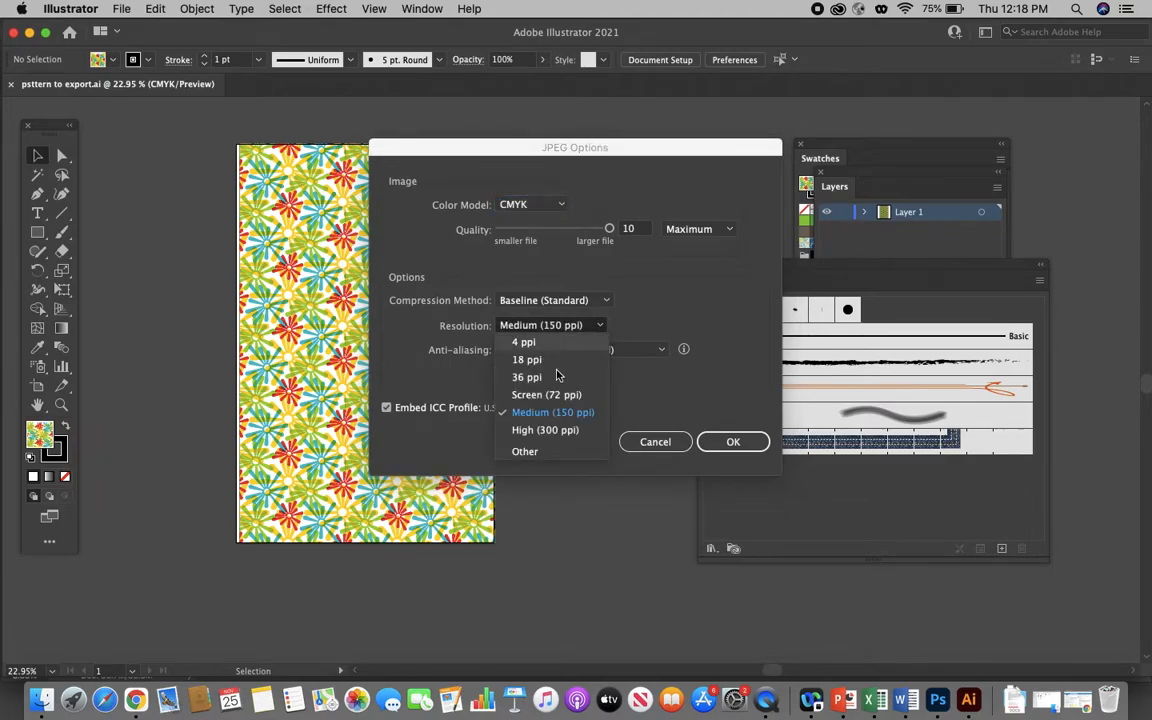
left_click(540, 430)
left_click(730, 441)
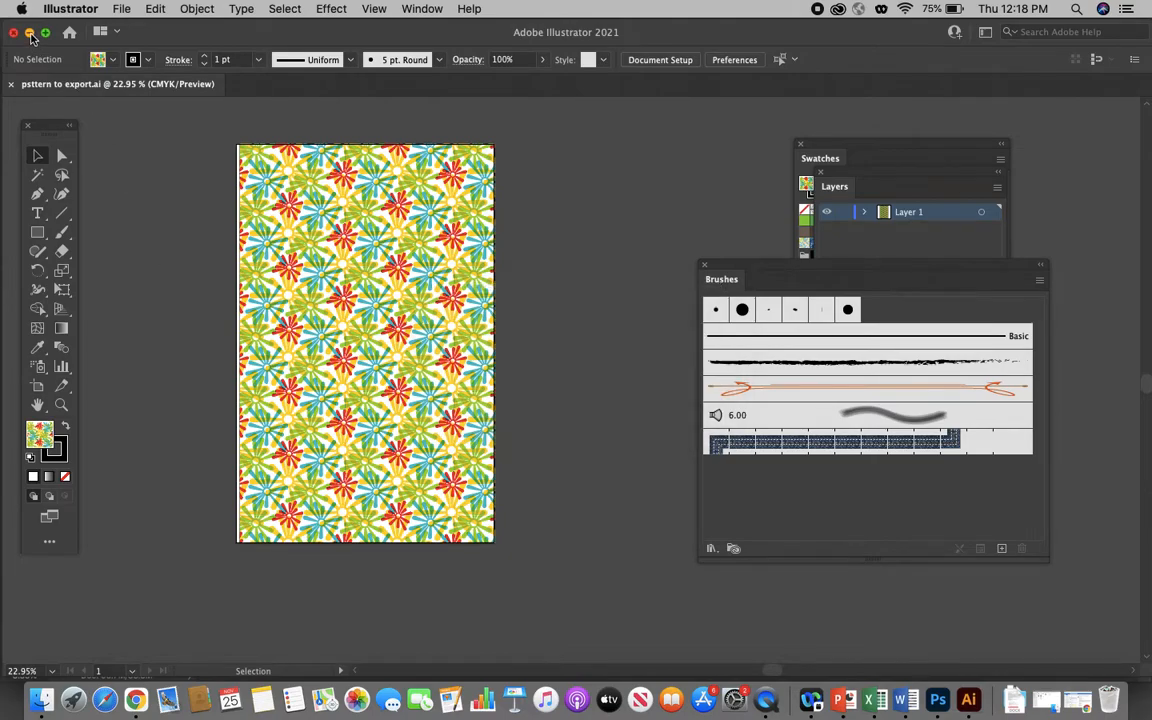
- Clear the open windows off the desktop and open sketch.psd in Photoshop
left_click(30, 33)
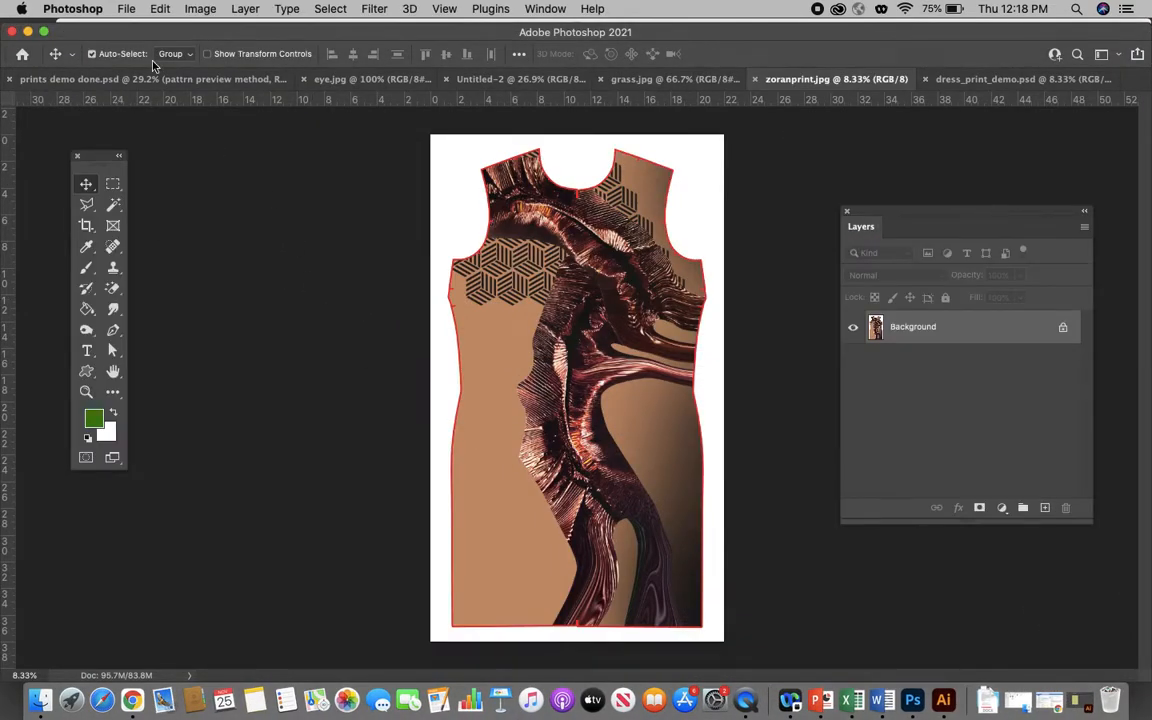
left_click(28, 31)
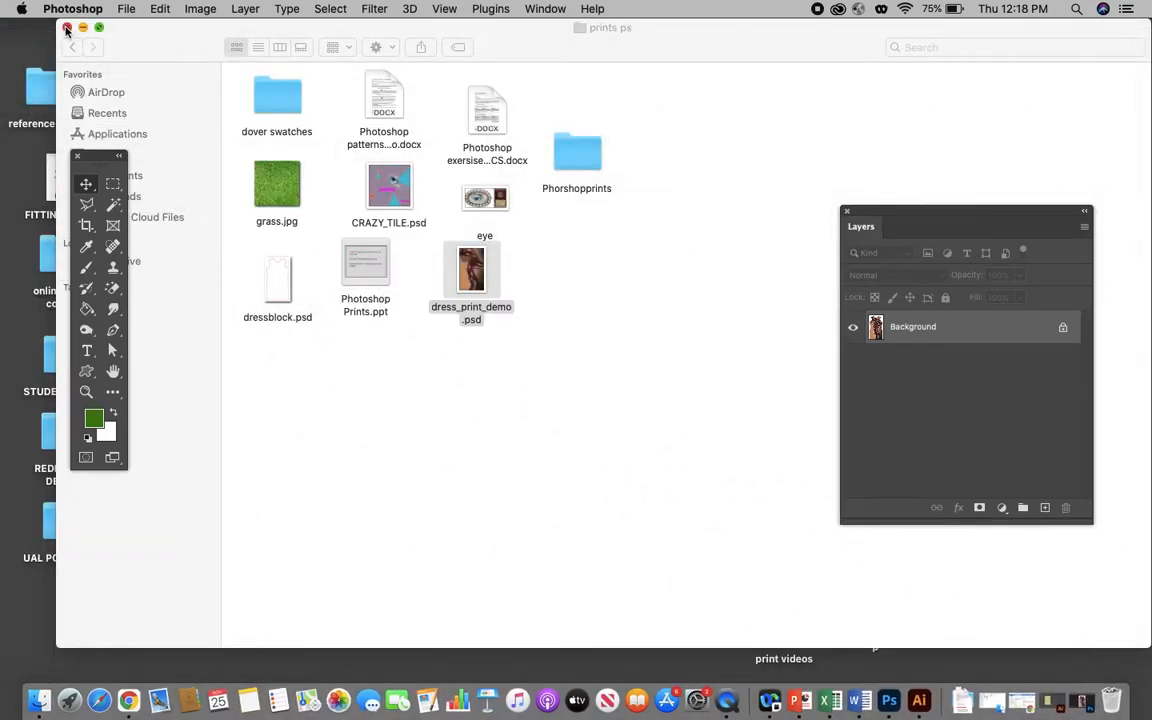
left_click(66, 30)
left_click(536, 403)
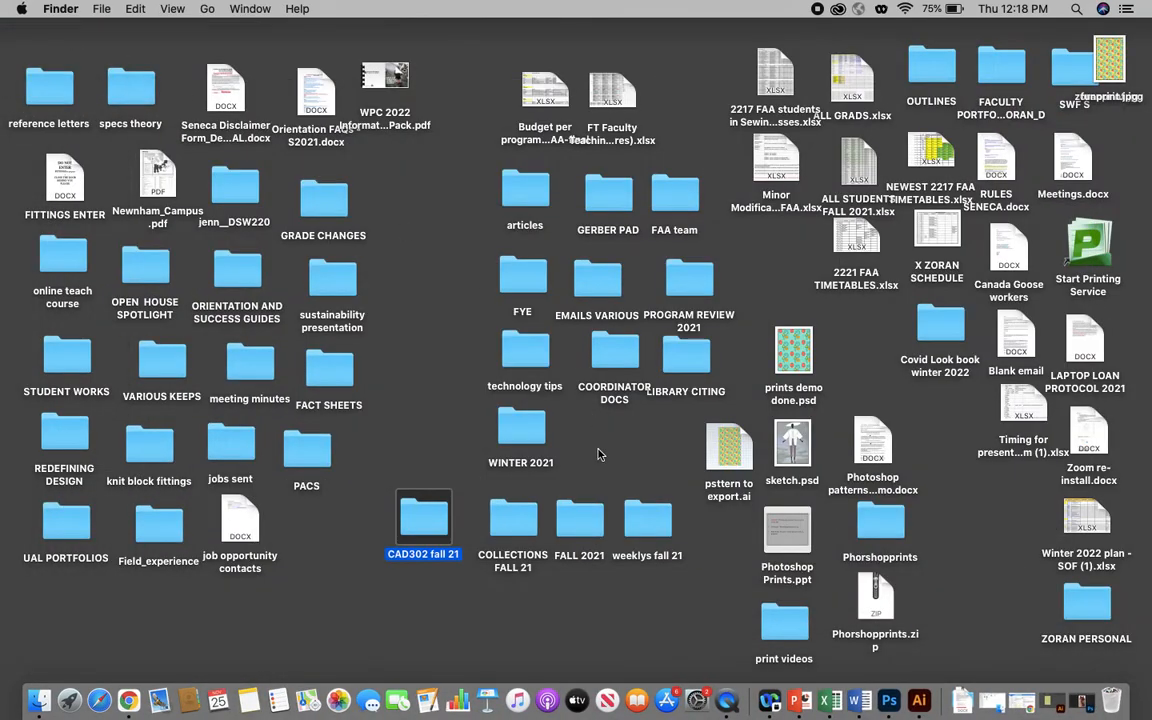
double_click(796, 440)
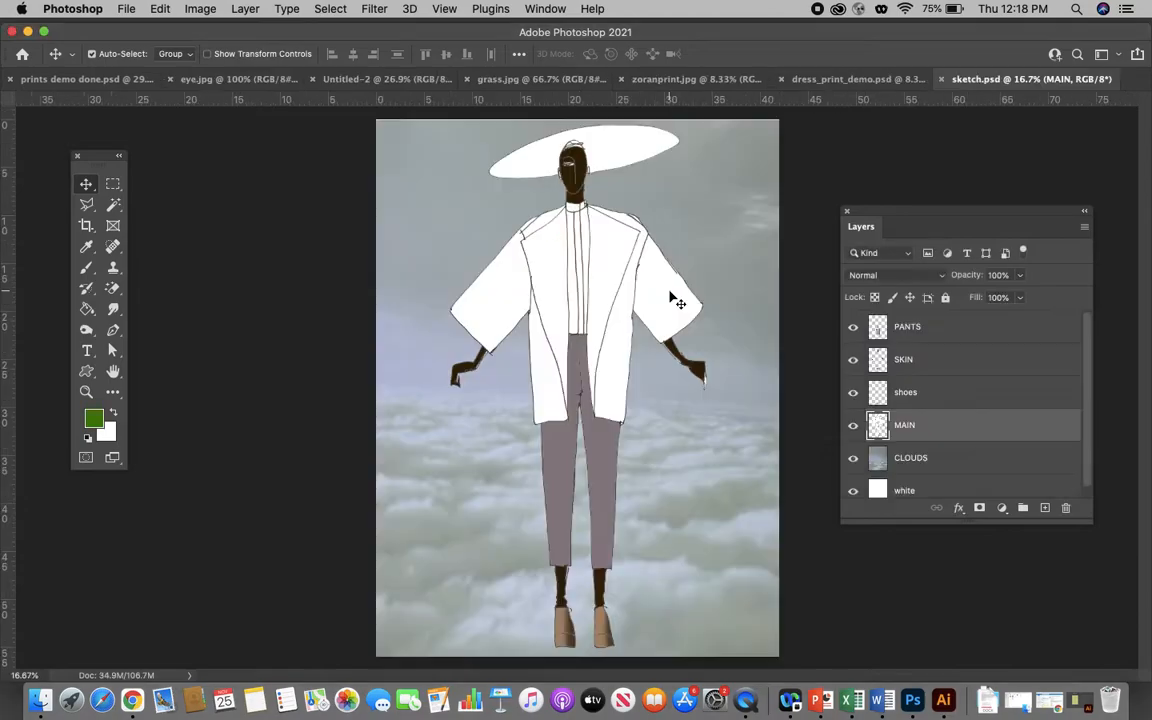
- Select the white sleeve, front and shoulder areas of the figure's jacket on the MAIN layer with the Magic Wand
left_click(112, 204)
left_click(518, 310)
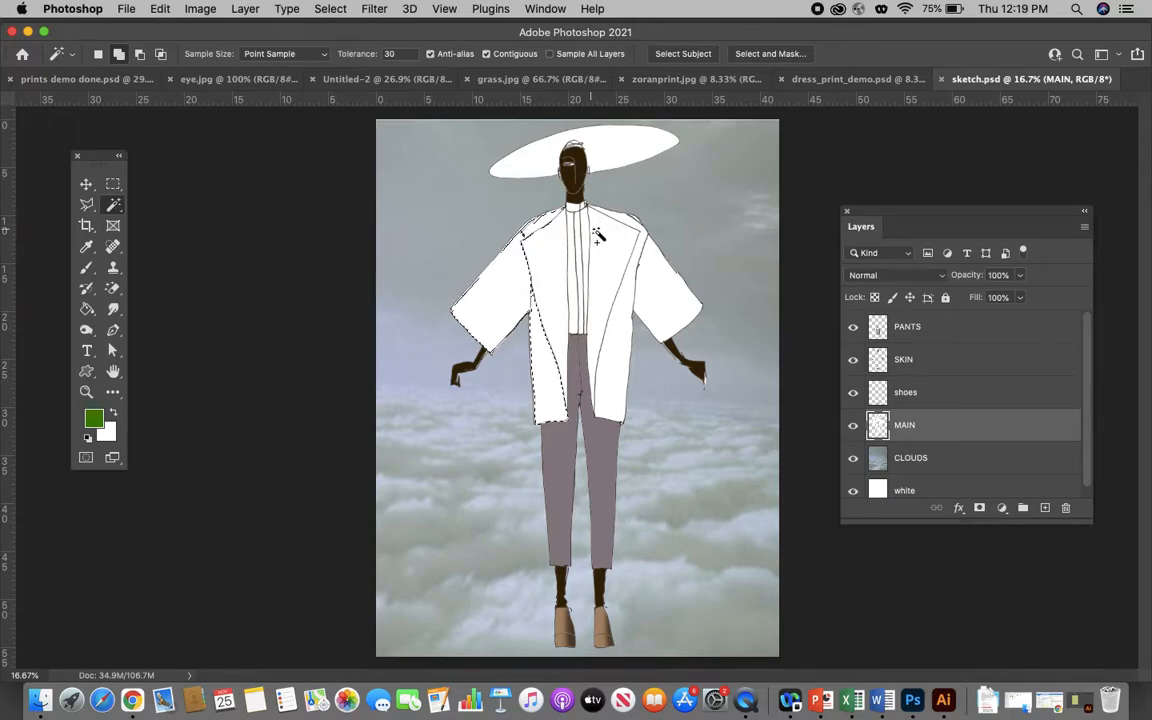
left_click(630, 245, "shift")
left_click(631, 223, "shift")
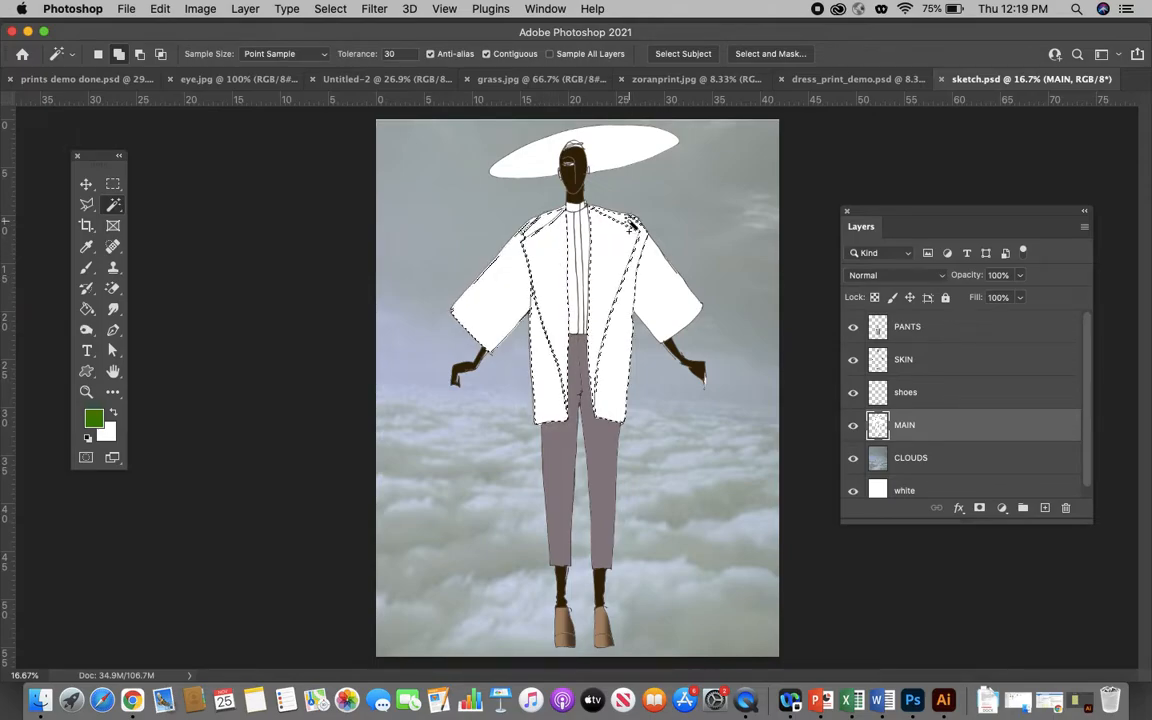
left_click(665, 281, "shift")
left_click(618, 342, "shift")
left_click(553, 226)
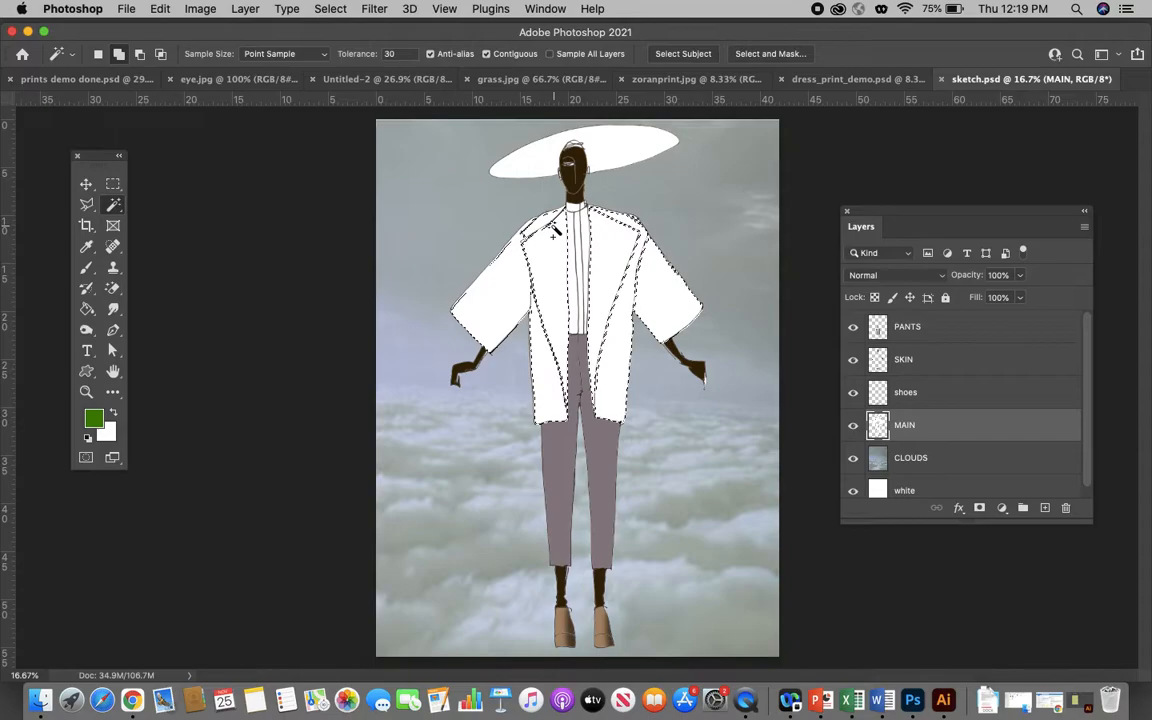
- Move funprint.jpg to a clear spot on the desktop and open it in Photoshop
left_click(28, 32)
left_click(607, 448)
mouse_move(1133, 66)
left_mouse_down()
mouse_move(970, 228)
mouse_move(915, 226)
mouse_move(872, 348)
left_mouse_up()
right_click(872, 345)
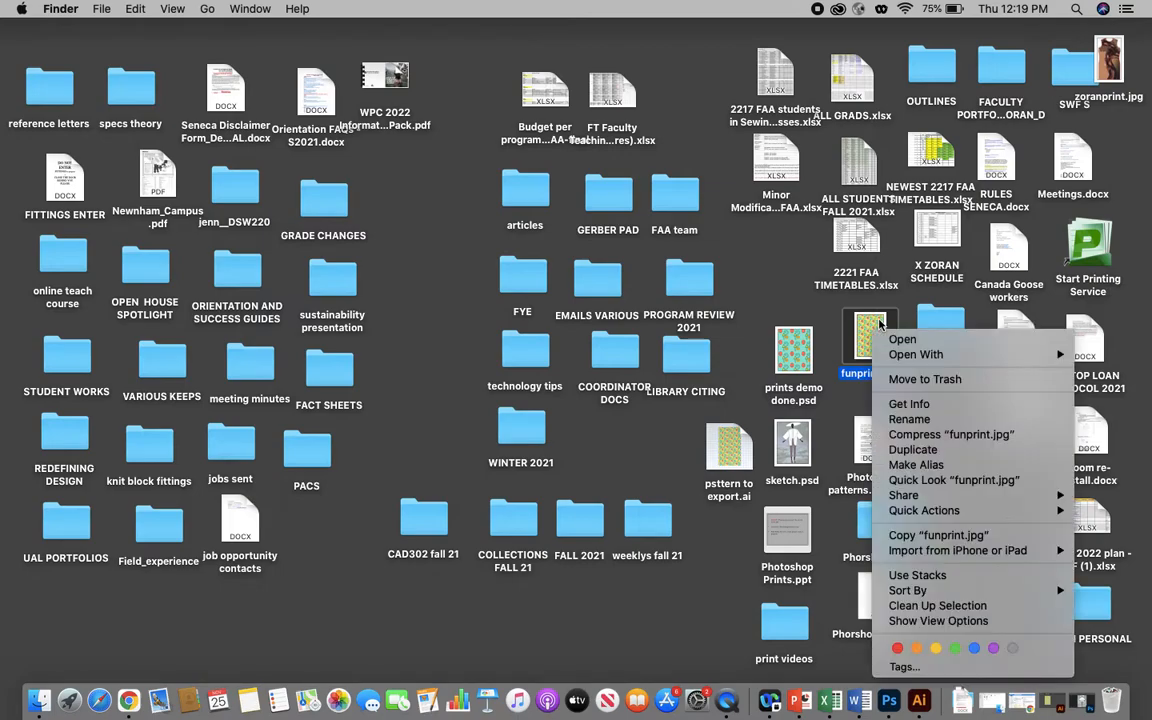
mouse_move(915, 354)
left_click(759, 415)
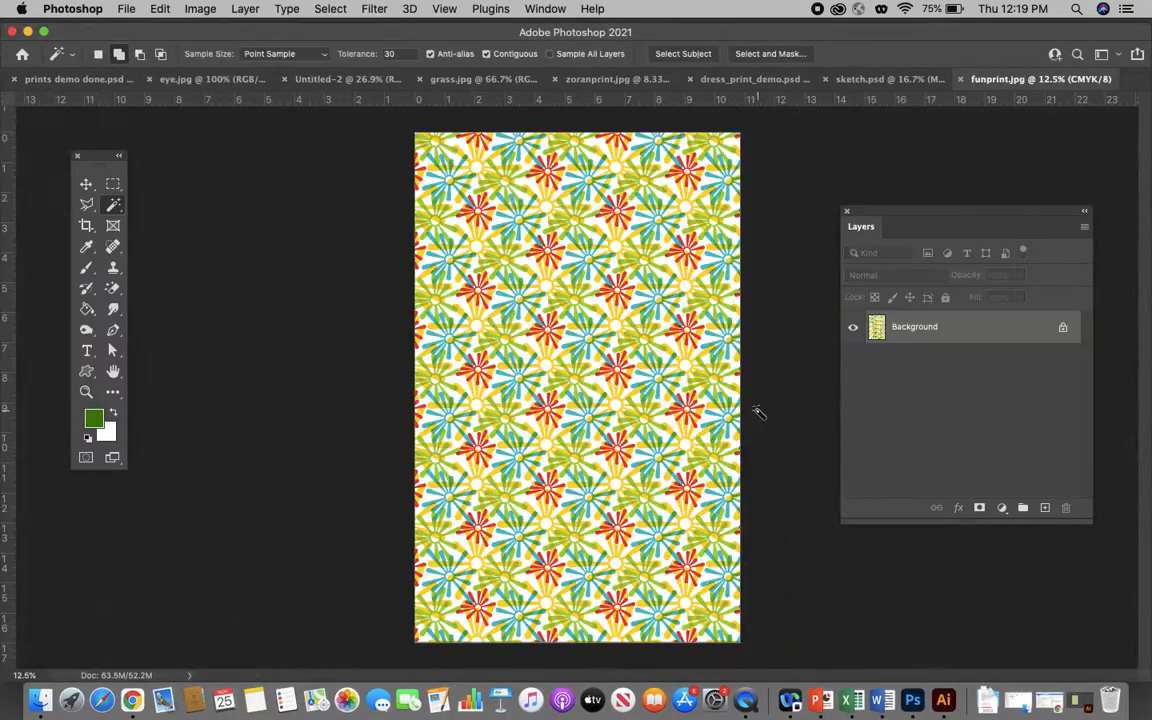
- Copy the entire funprint.jpg image and paste it into the jacket selection in sketch.psd with Paste Into
key("super+a")
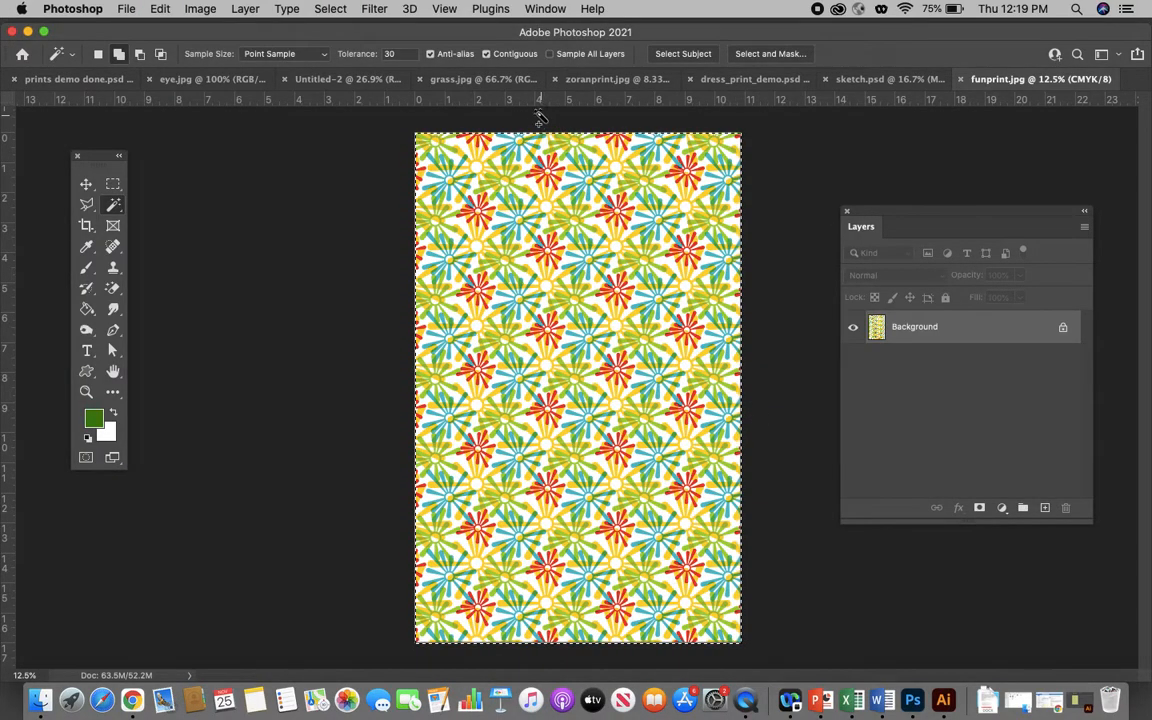
left_click(890, 79)
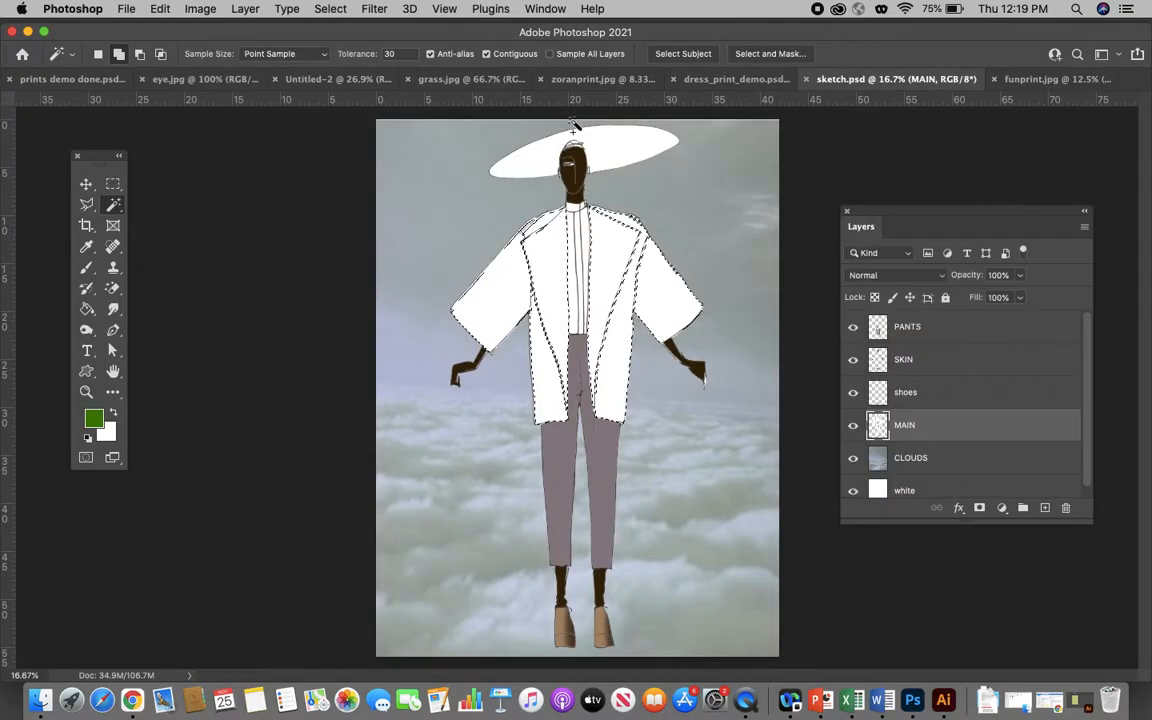
left_click(160, 10)
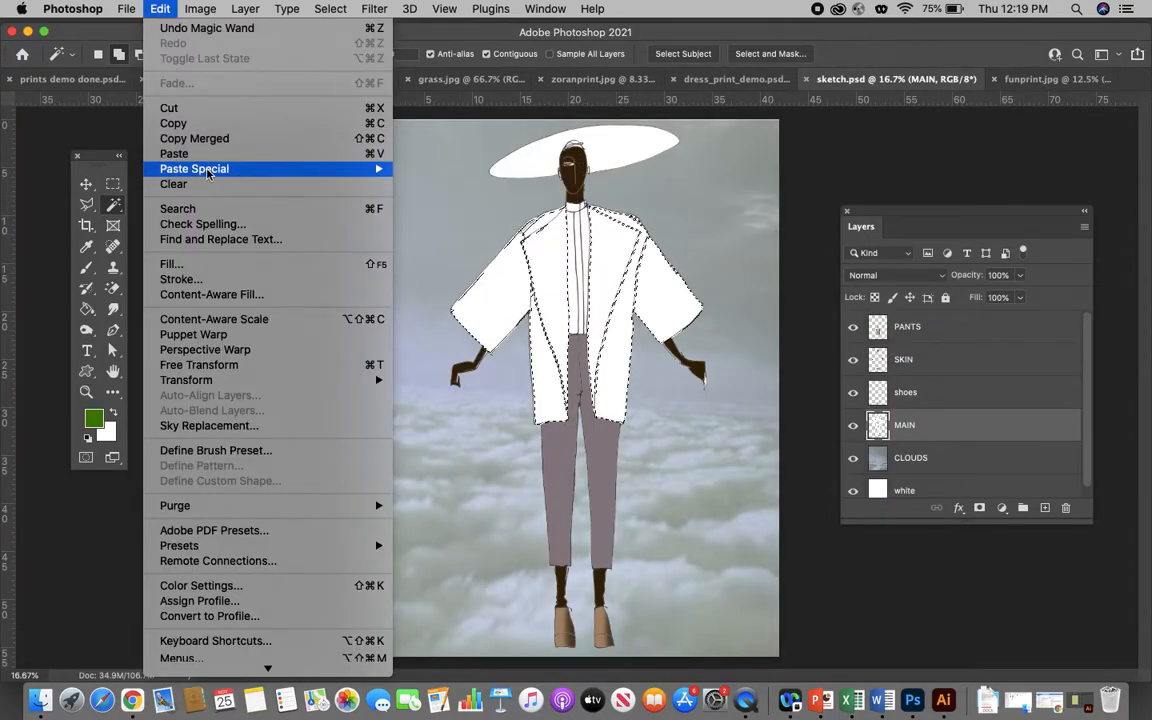
mouse_move(192, 168)
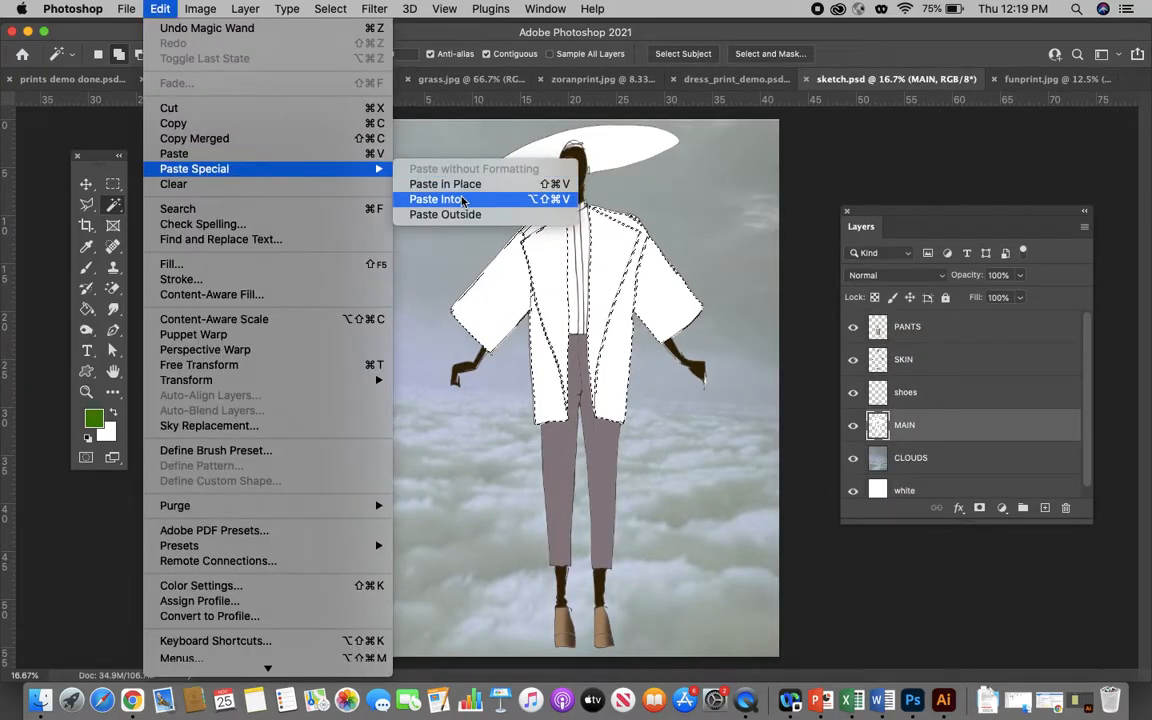
left_click(461, 198)
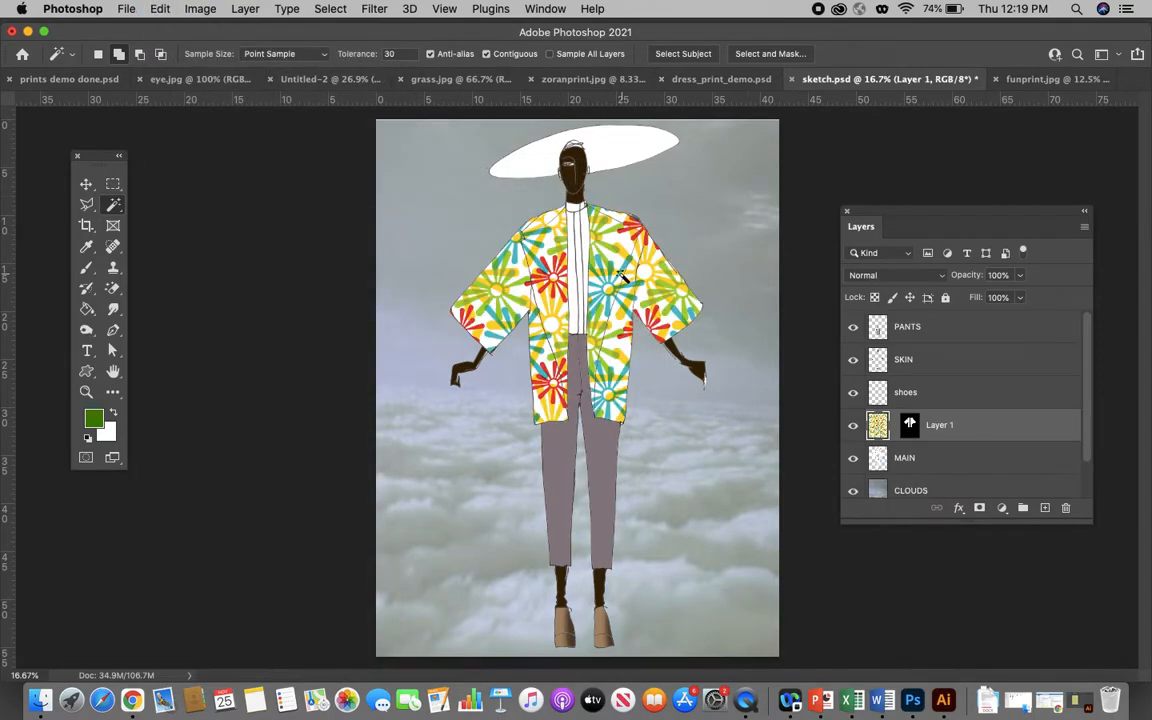
- Scale down the floral print on Layer 1 with Free Transform and reposition it so smaller flowers still cover the whole jacket
scroll(627, 304, "down", 1)
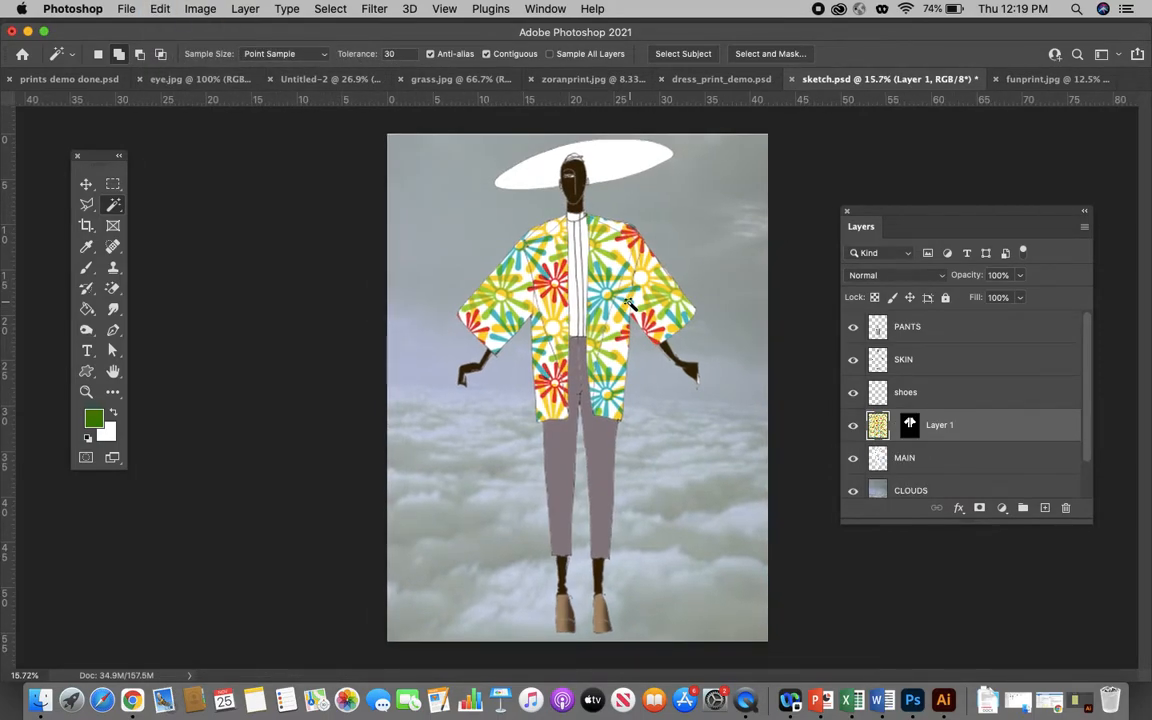
key("super+t")
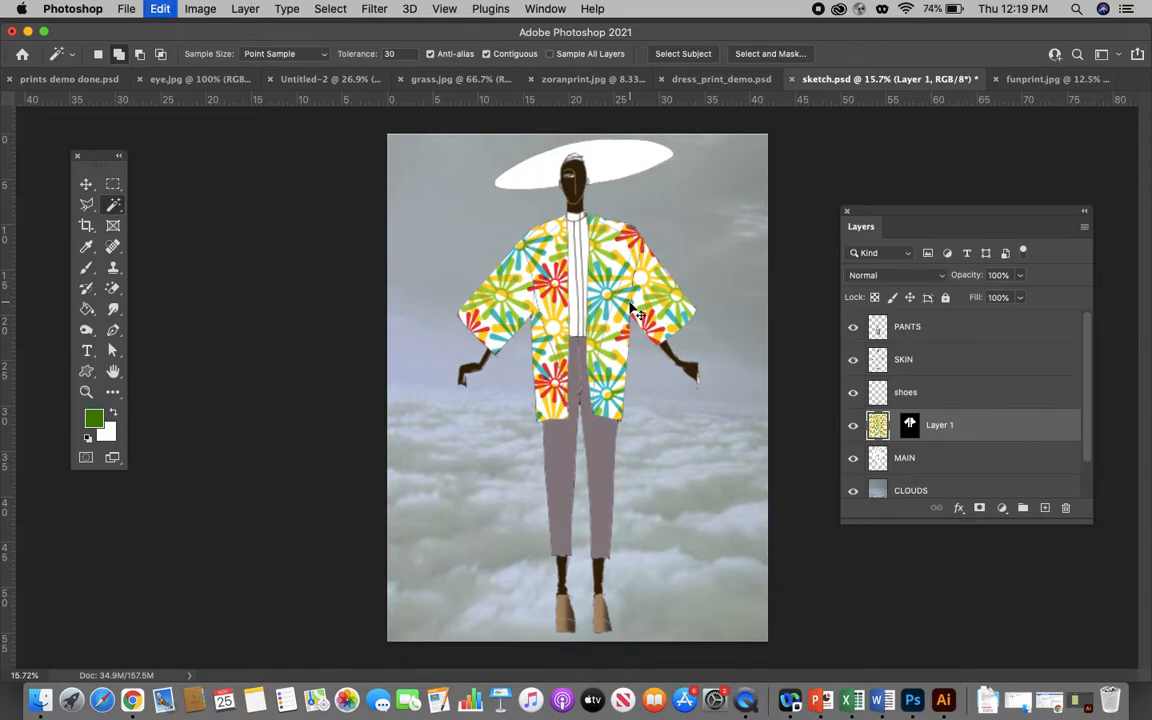
left_click_drag(797, 133, 598, 451)
left_click_drag(463, 570, 530, 310)
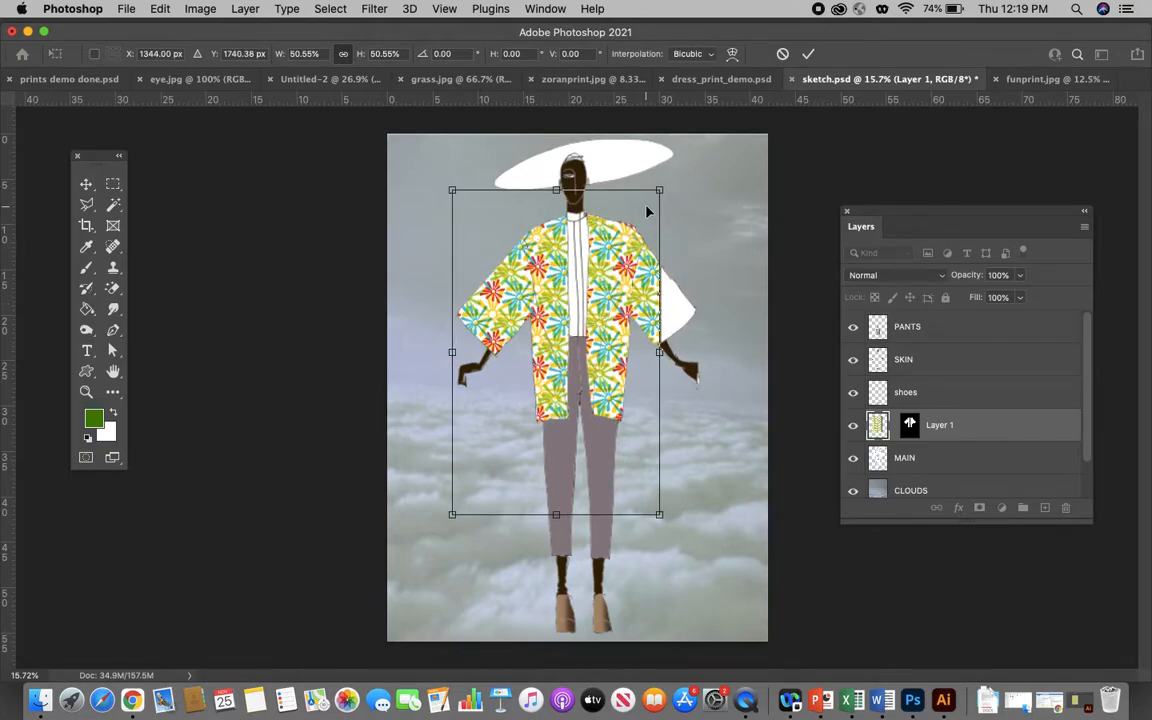
left_click_drag(660, 188, 723, 145)
key("Return")
key("w")
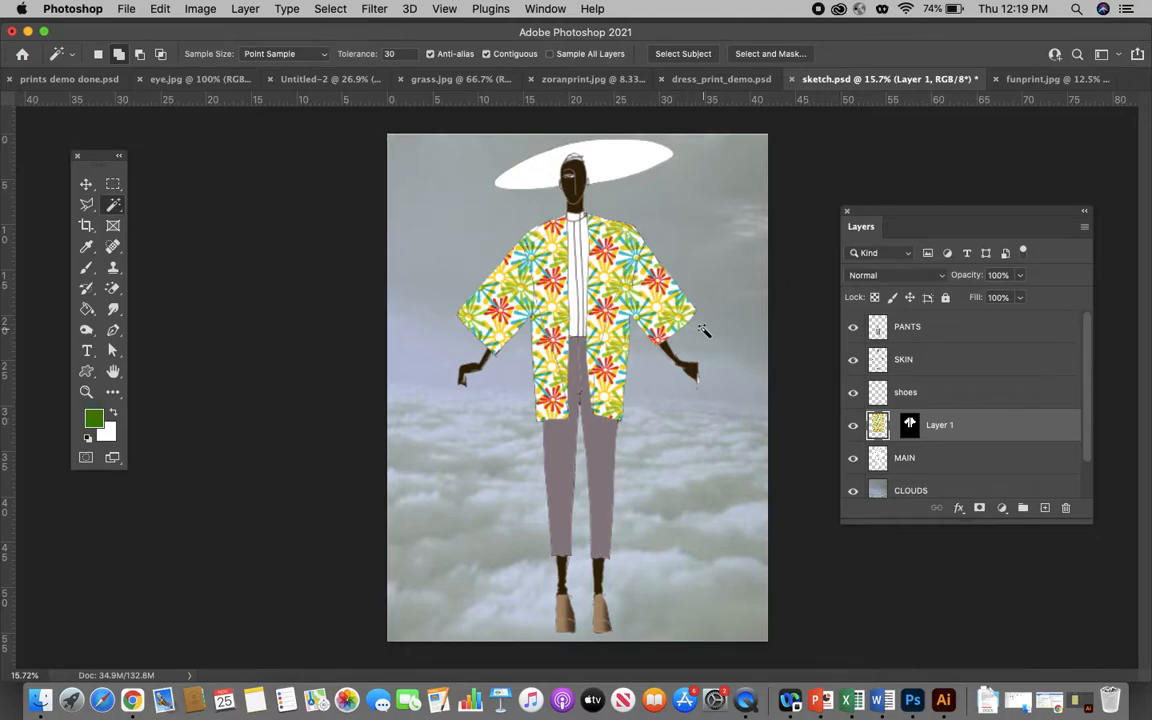
- Switch to Illustrator and close the "psttern to export.ai" document
left_click(1048, 700)
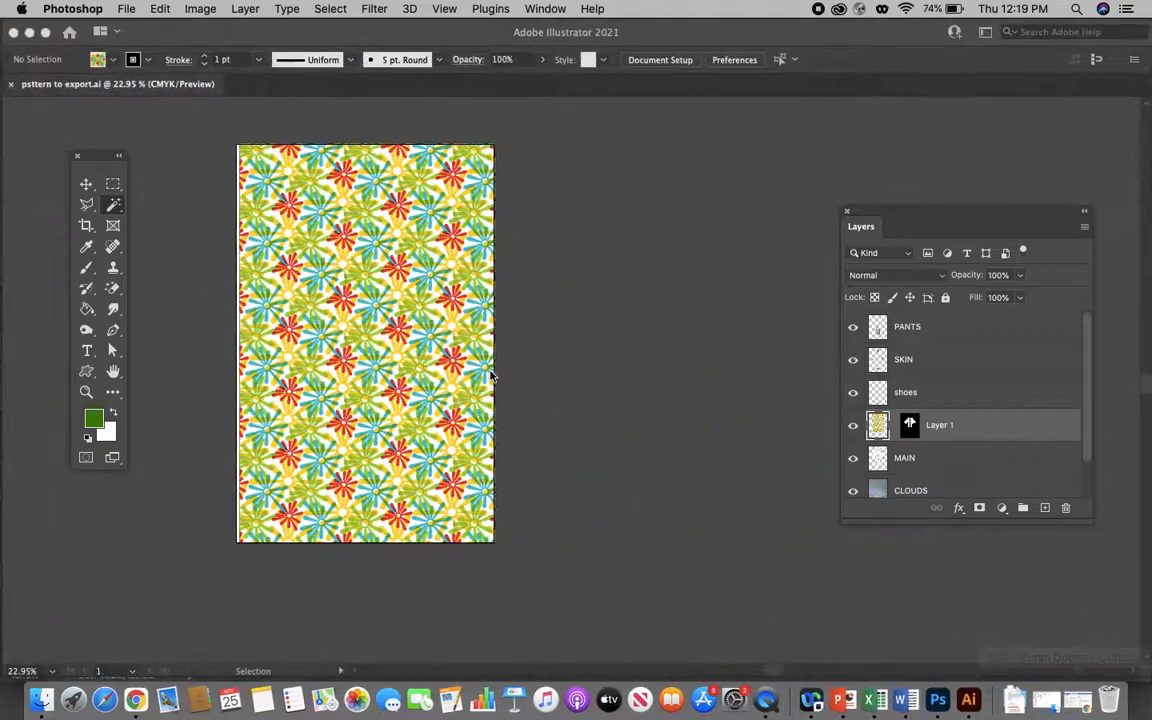
left_click(687, 250)
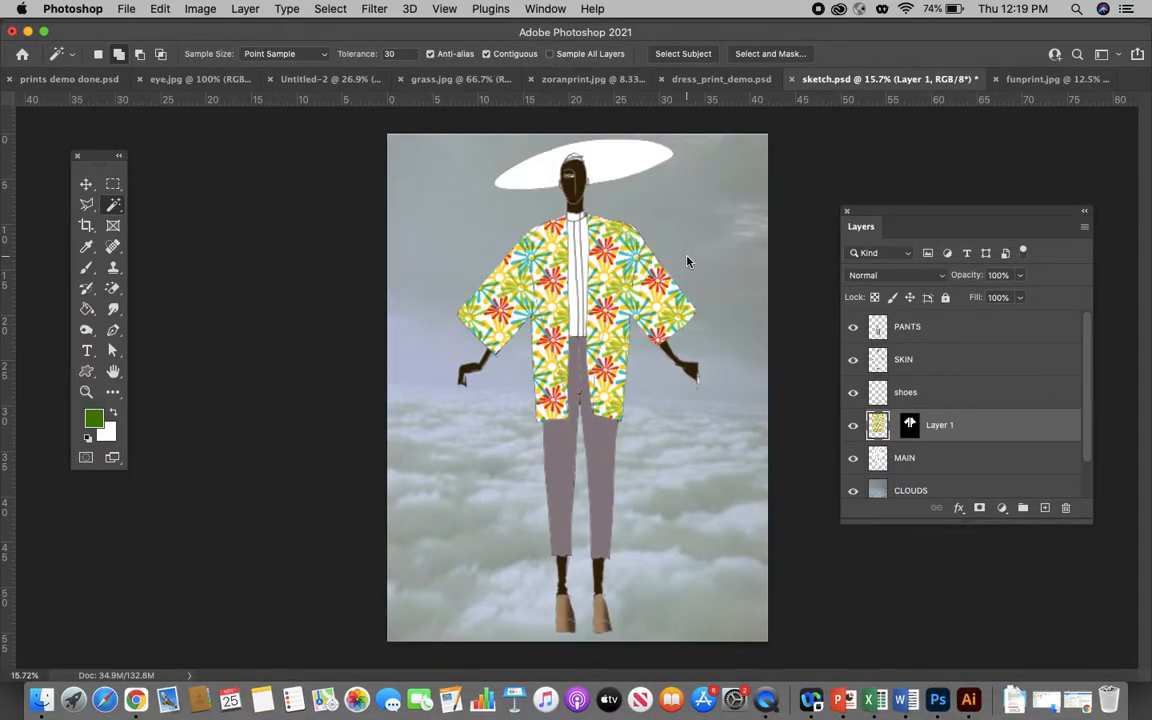
left_click(968, 700)
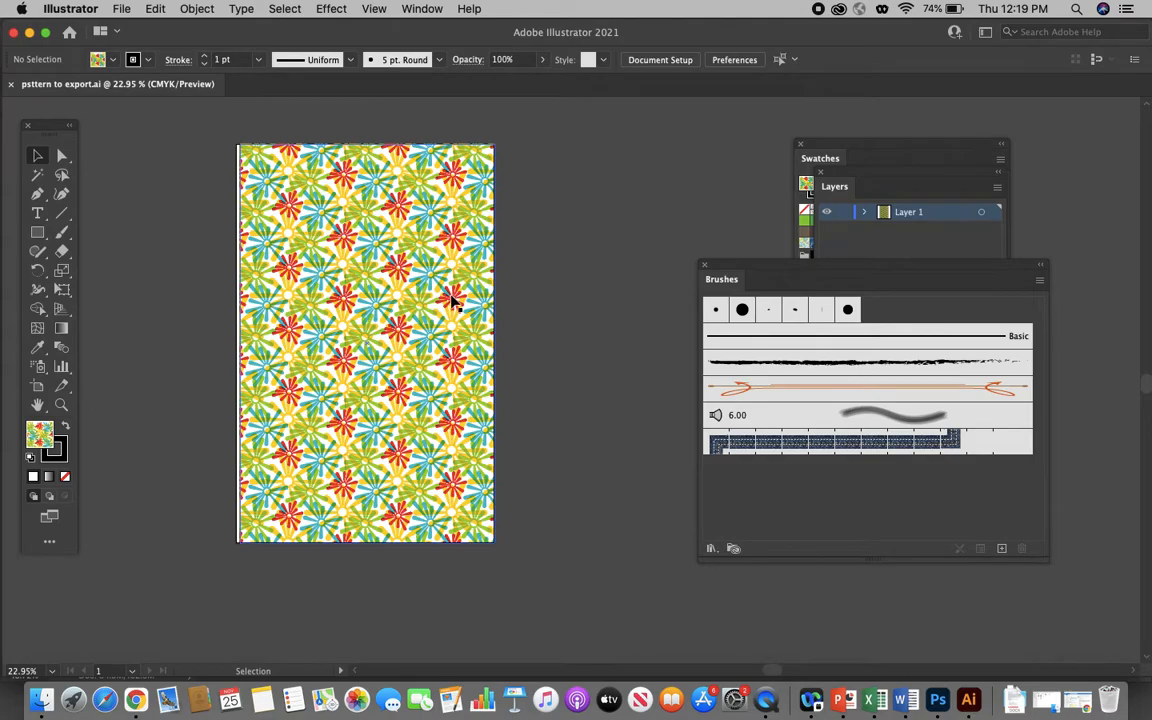
left_click(11, 86)
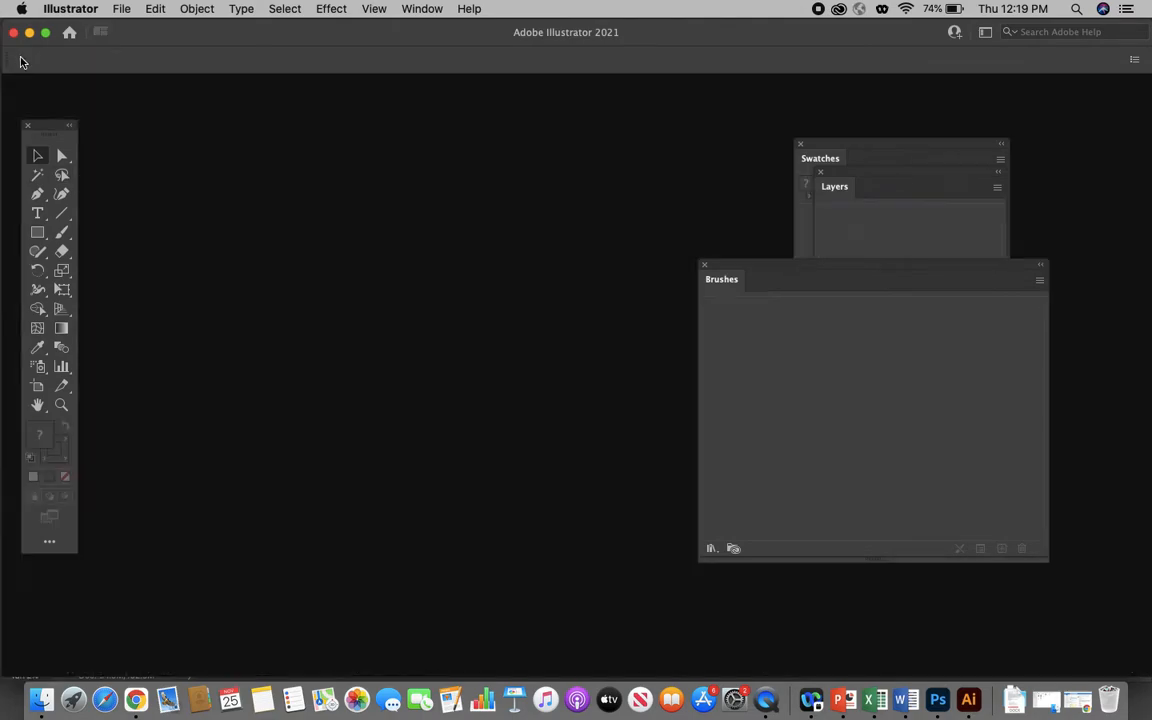